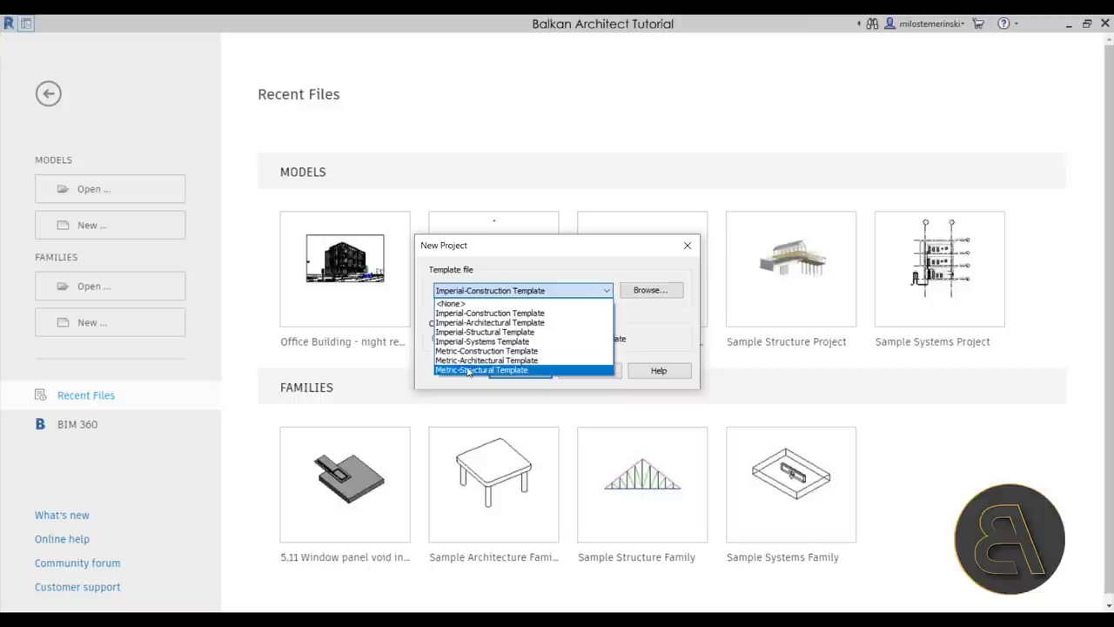
Step: Create a new project from the Metric-Structural Template
{"action": "left_click", "coordinate": [455, 370]}
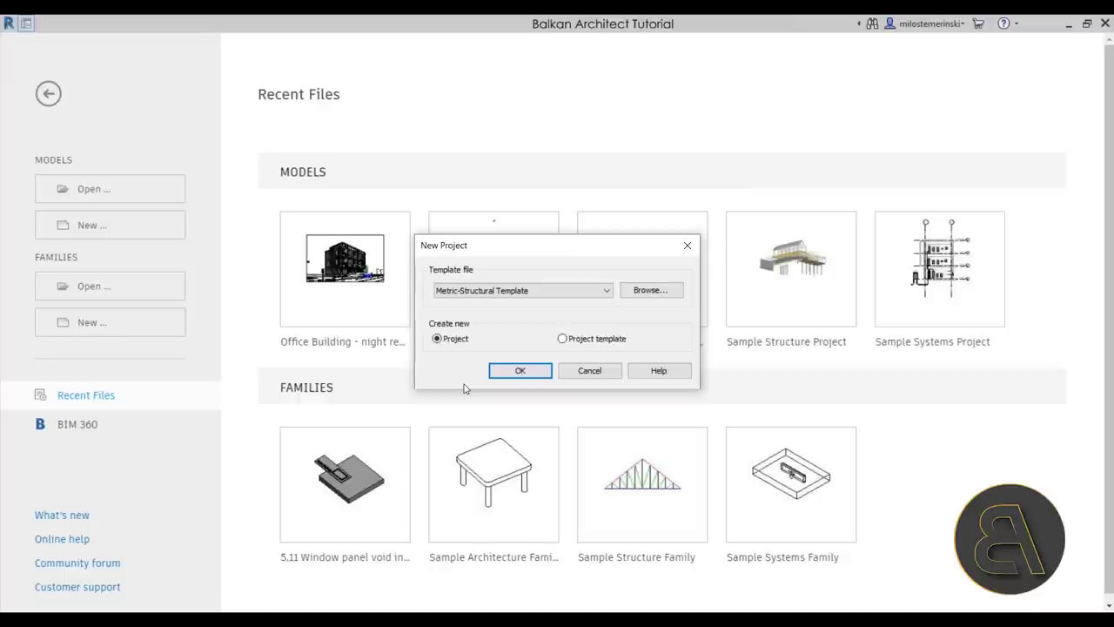
{"action": "left_click", "coordinate": [505, 292]}
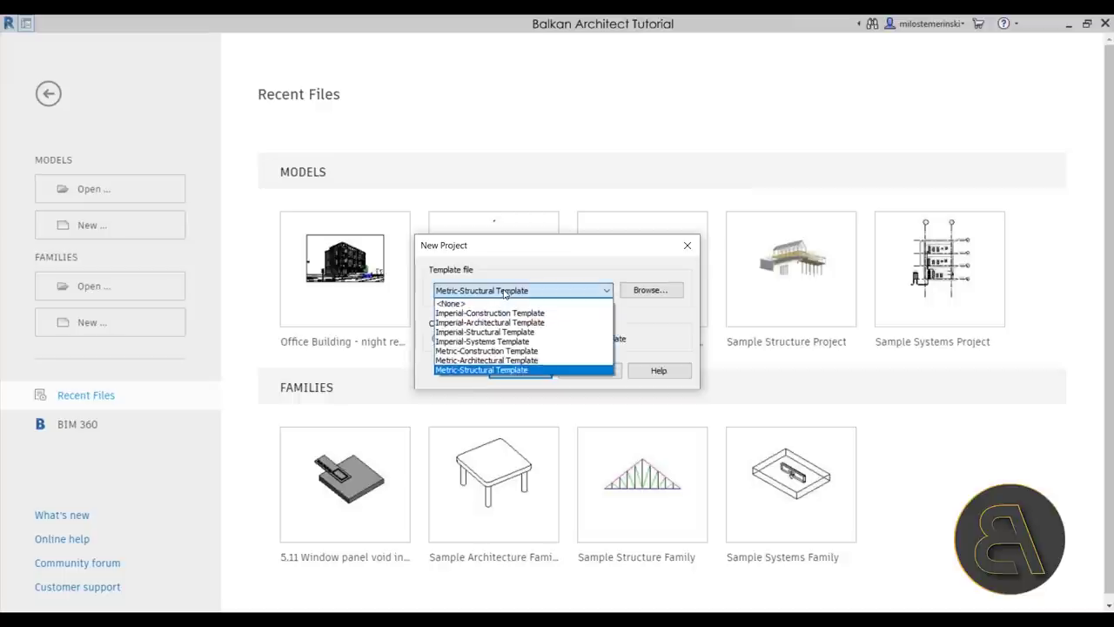
{"action": "left_click", "coordinate": [479, 369]}
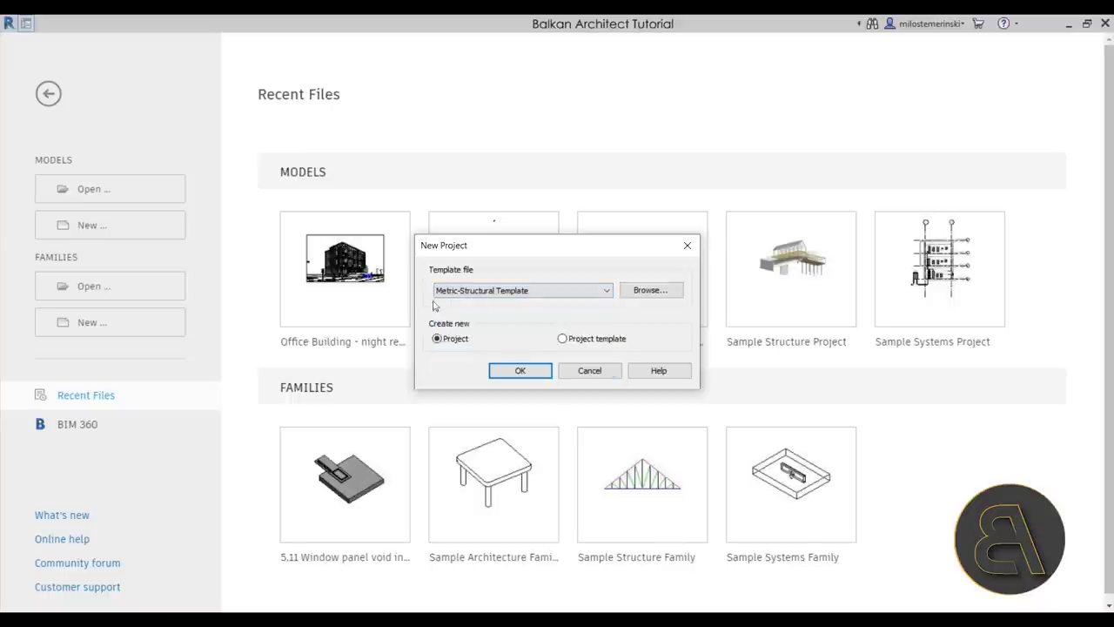
{"action": "left_click", "coordinate": [516, 372]}
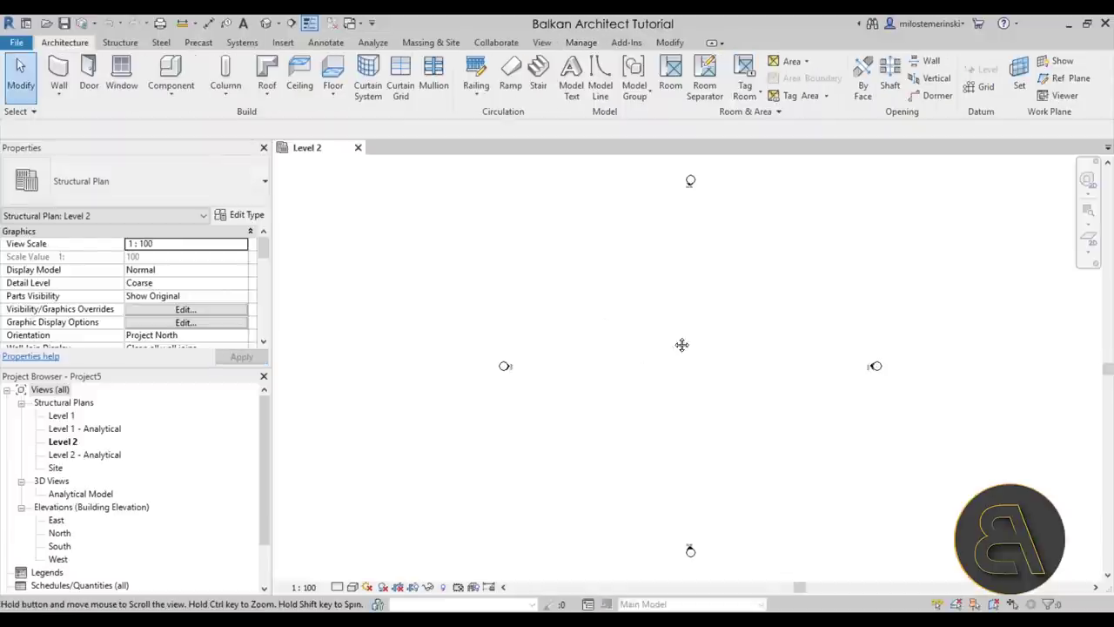
{"action": "middle_click_drag", "start_coordinate": [681, 343], "coordinate": [590, 342]}
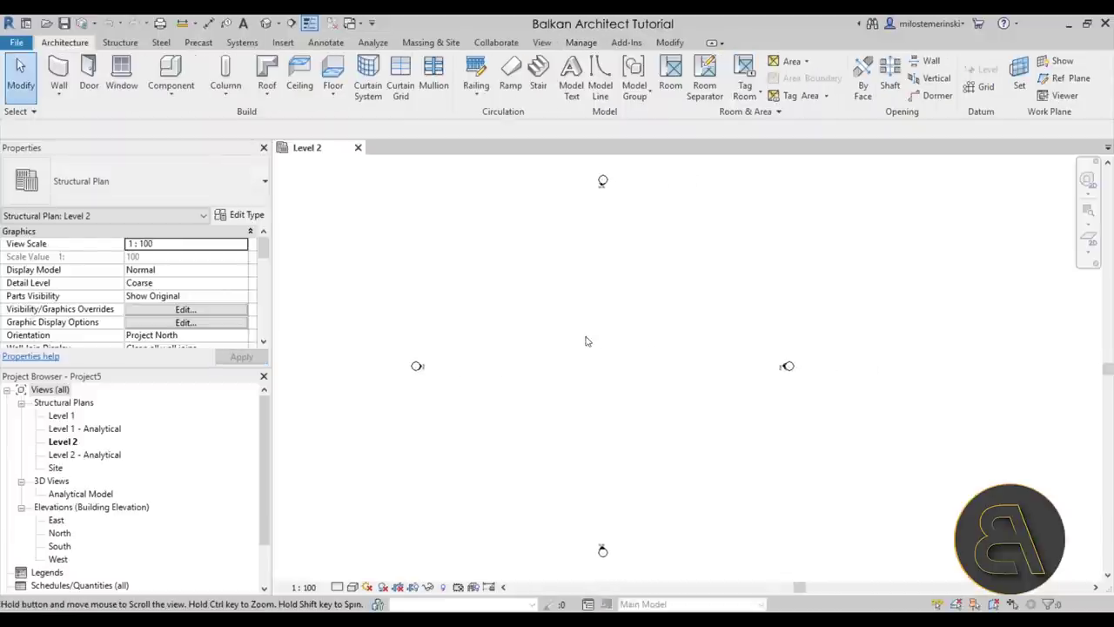
{"action": "left_click", "coordinate": [198, 43]}
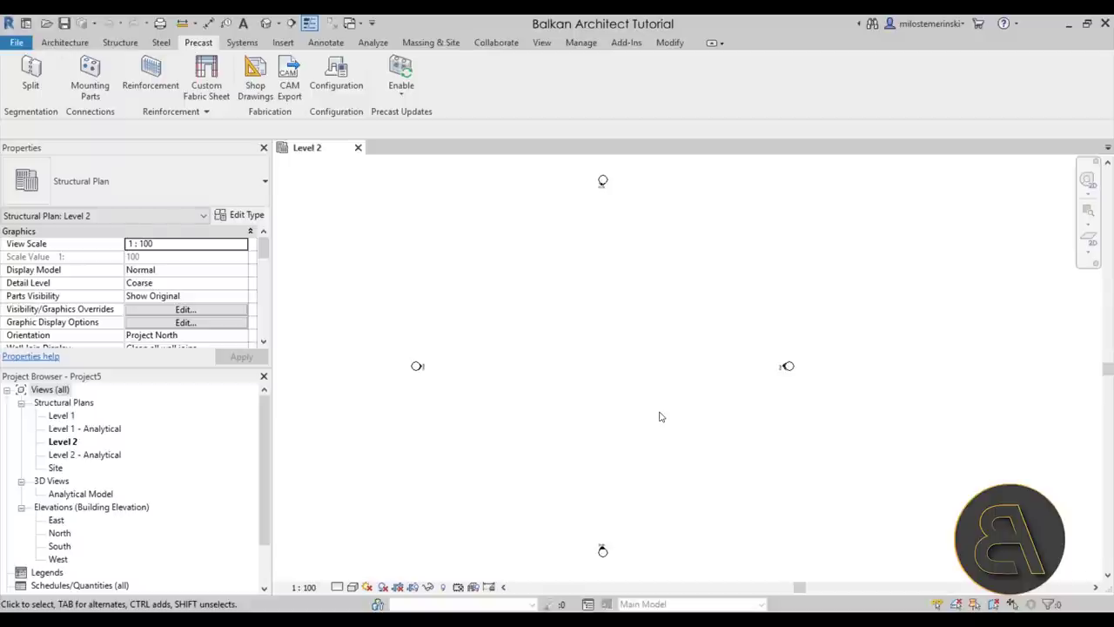
{"action": "left_click", "coordinate": [118, 44]}
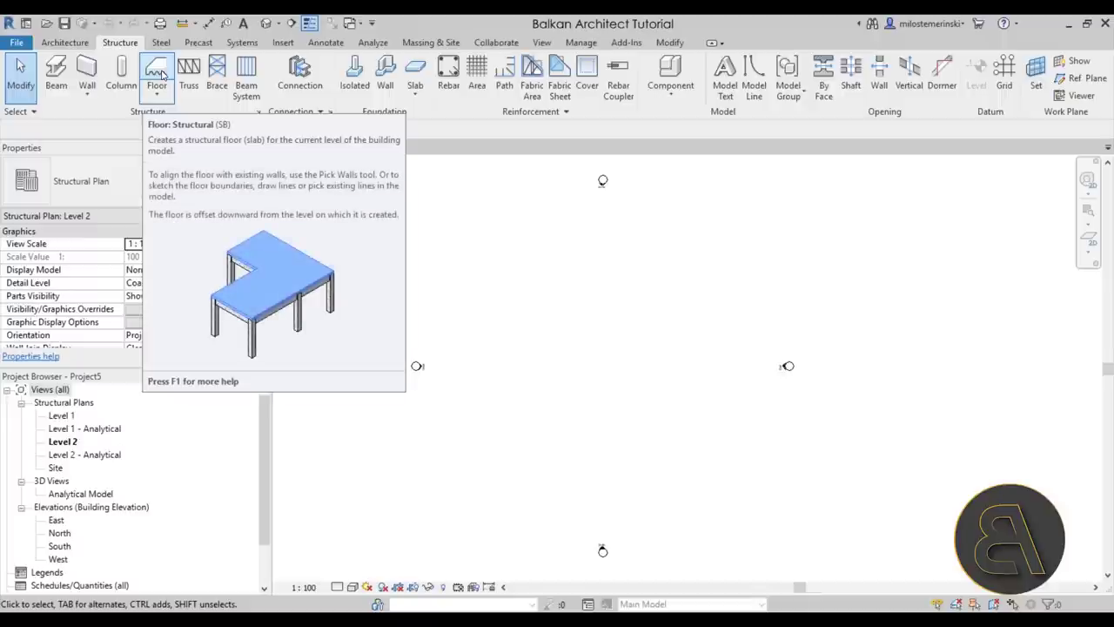
{"action": "left_click", "coordinate": [64, 42]}
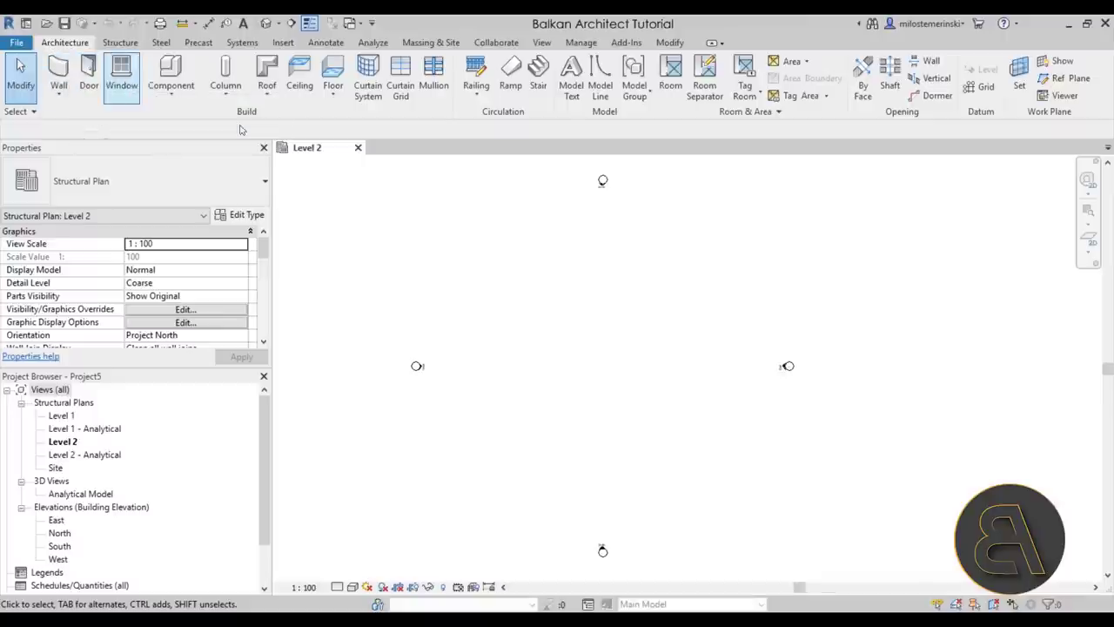
{"action": "left_click", "coordinate": [119, 45]}
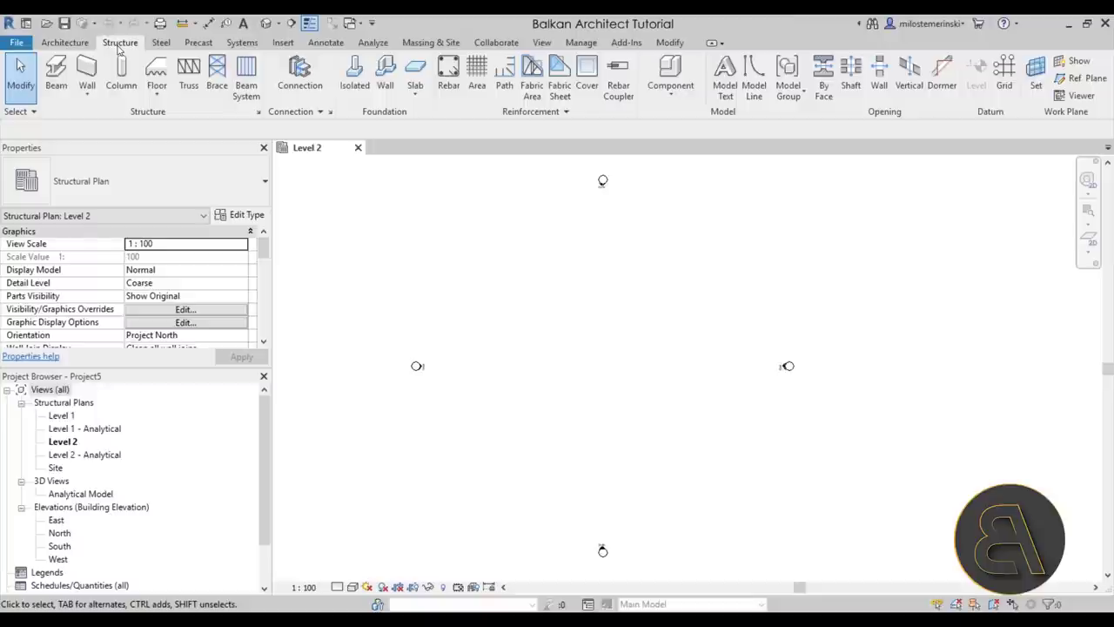
Step: Open the Level 1 structural plan and close the Level 2 view
{"action": "key", "text": "w"}
{"action": "key", "text": "a"}
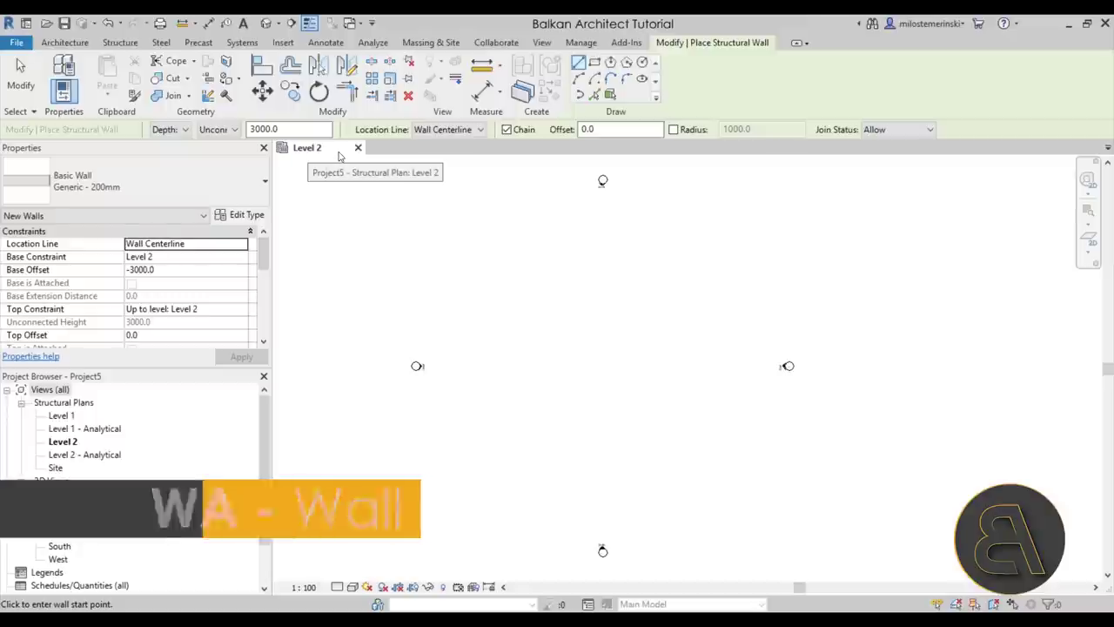
{"action": "double_click", "coordinate": [61, 415]}
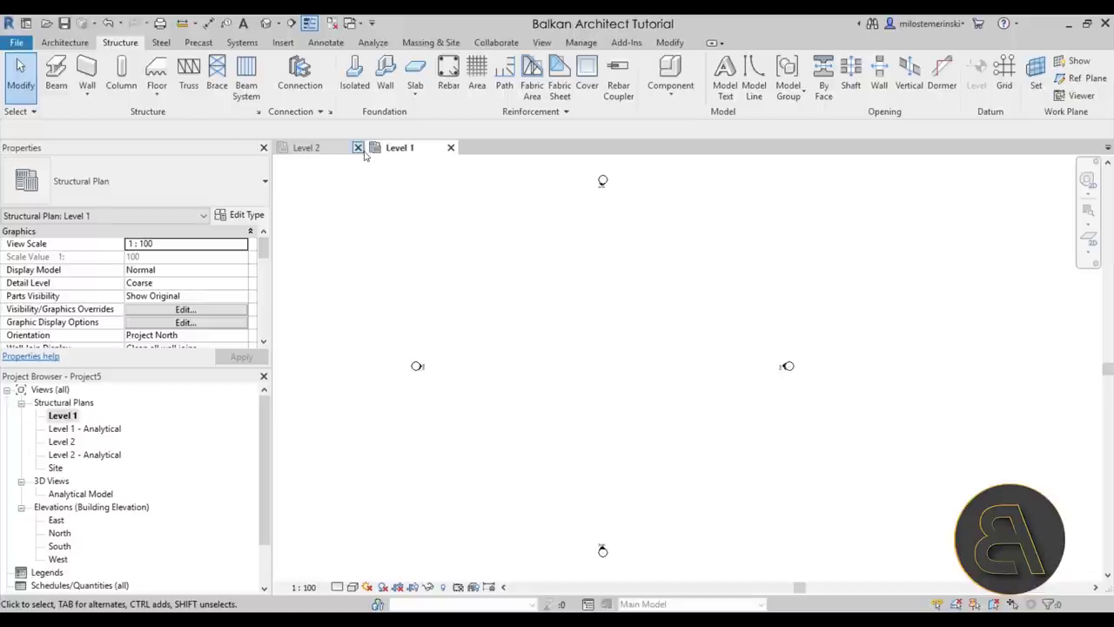
{"action": "left_click", "coordinate": [358, 148]}
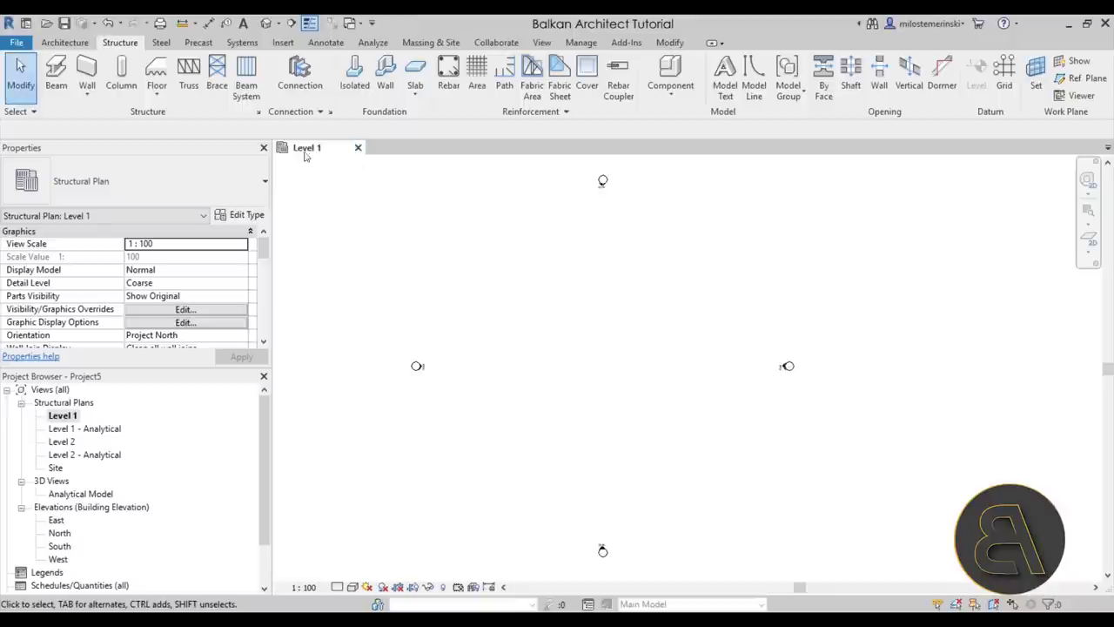
Step: Start a structural wall using the Basic Wall type Generic - 300mm
{"action": "left_click", "coordinate": [89, 98]}
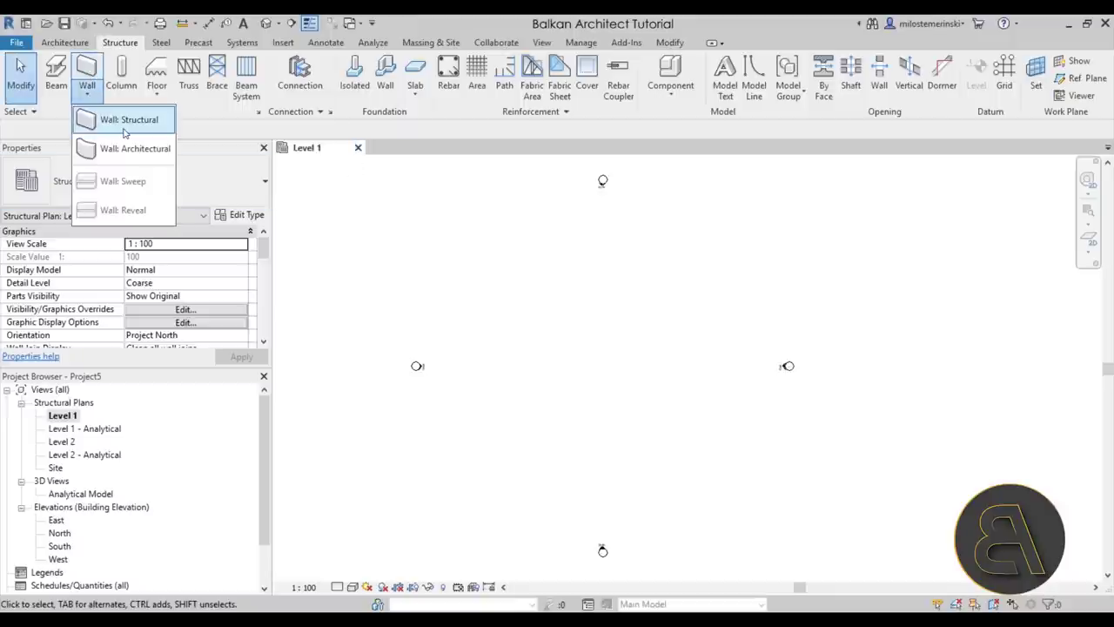
{"action": "left_click", "coordinate": [113, 119]}
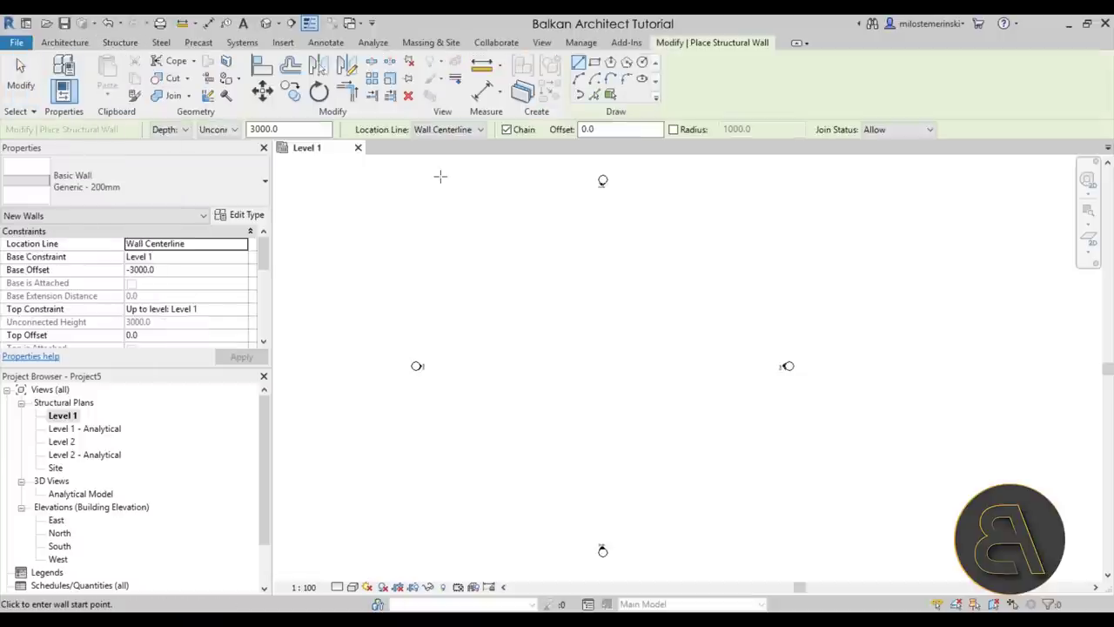
{"action": "left_click", "coordinate": [189, 197]}
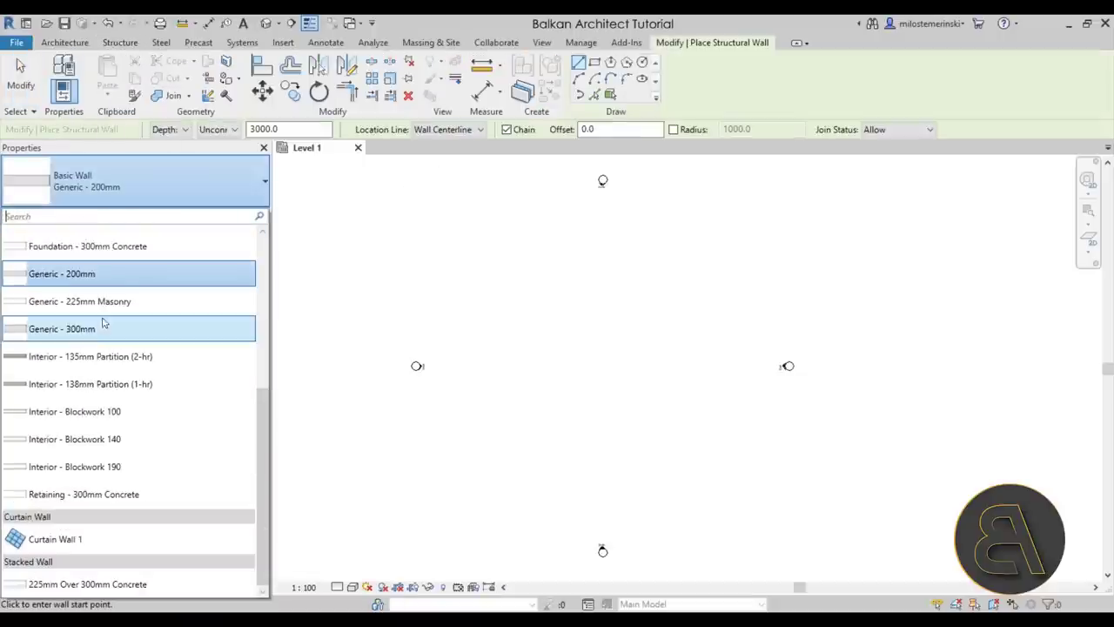
{"action": "left_click", "coordinate": [63, 331]}
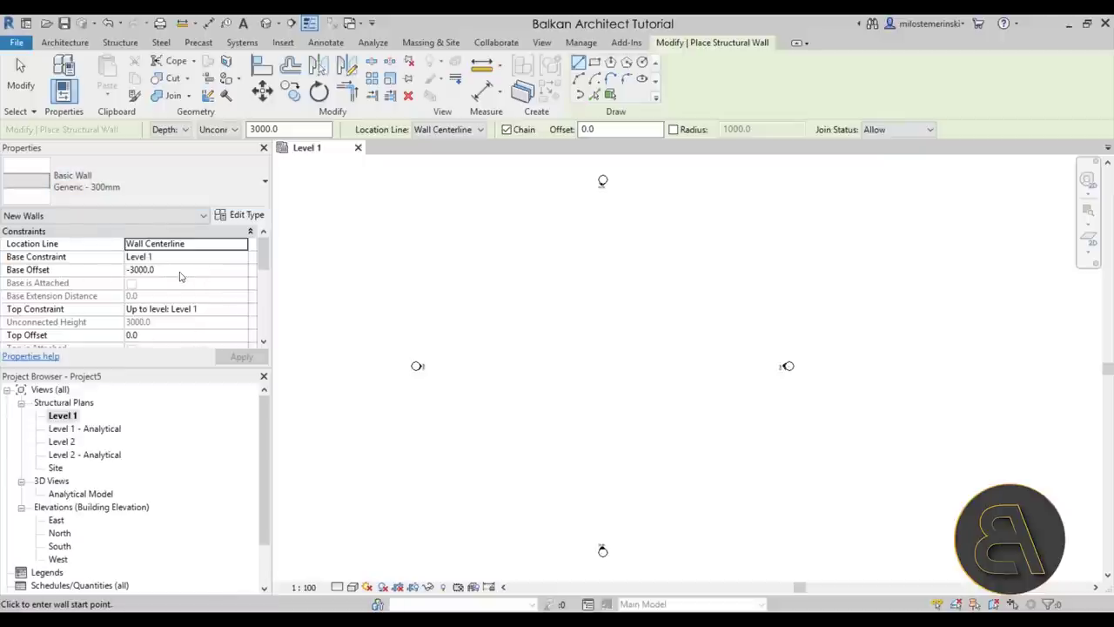
Step: Set the new wall's base offset to 0, its top constraint to Unconnected and its unconnected height to 8000 mm
{"action": "left_click", "coordinate": [144, 270]}
{"action": "type", "text": "0"}
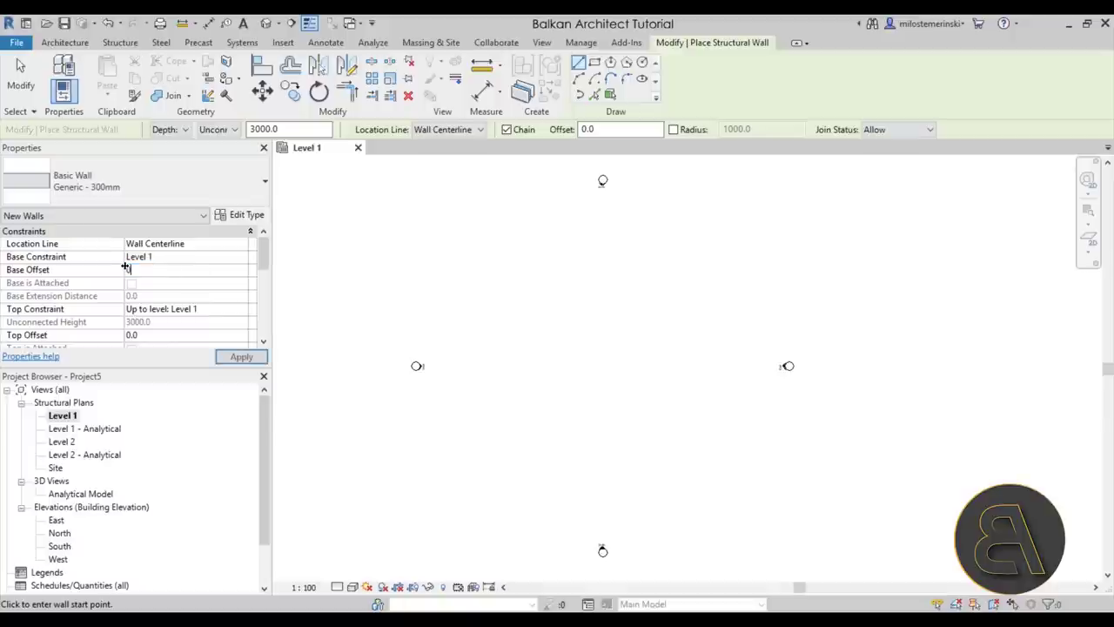
{"action": "left_click", "coordinate": [172, 310]}
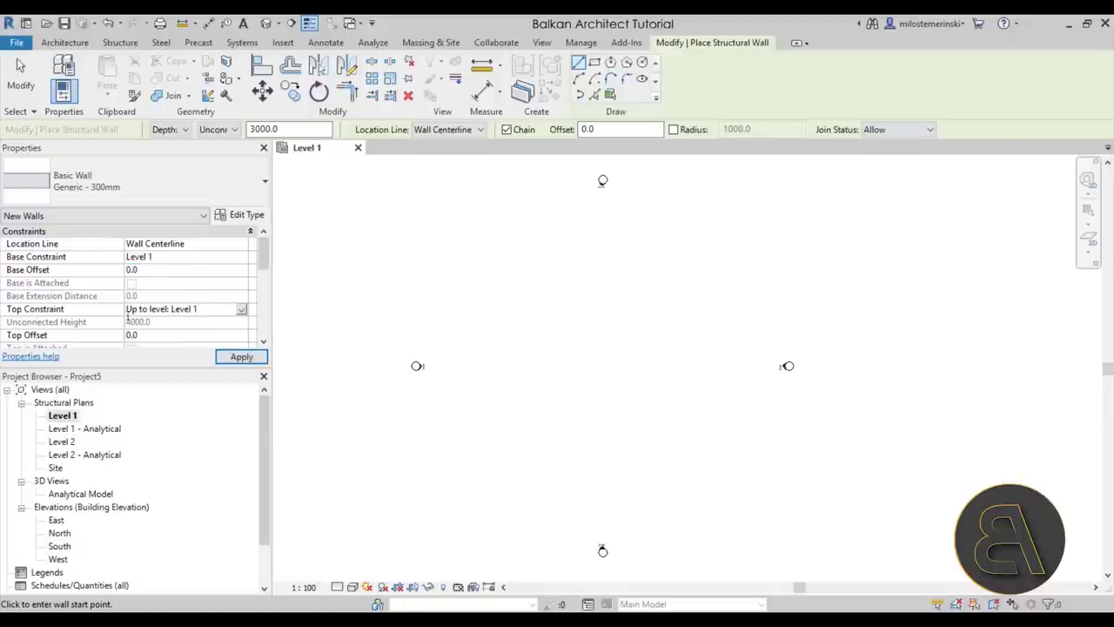
{"action": "left_click", "coordinate": [242, 309]}
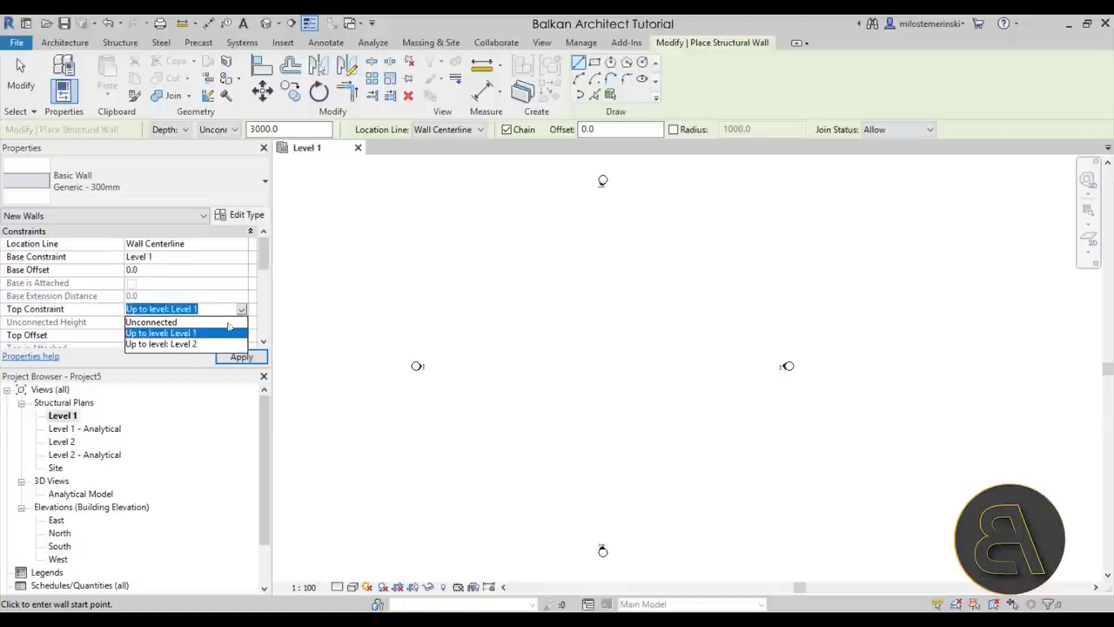
{"action": "left_click", "coordinate": [149, 322]}
{"action": "left_click", "coordinate": [165, 323]}
{"action": "type", "text": "8000"}
{"action": "key", "text": "Return"}
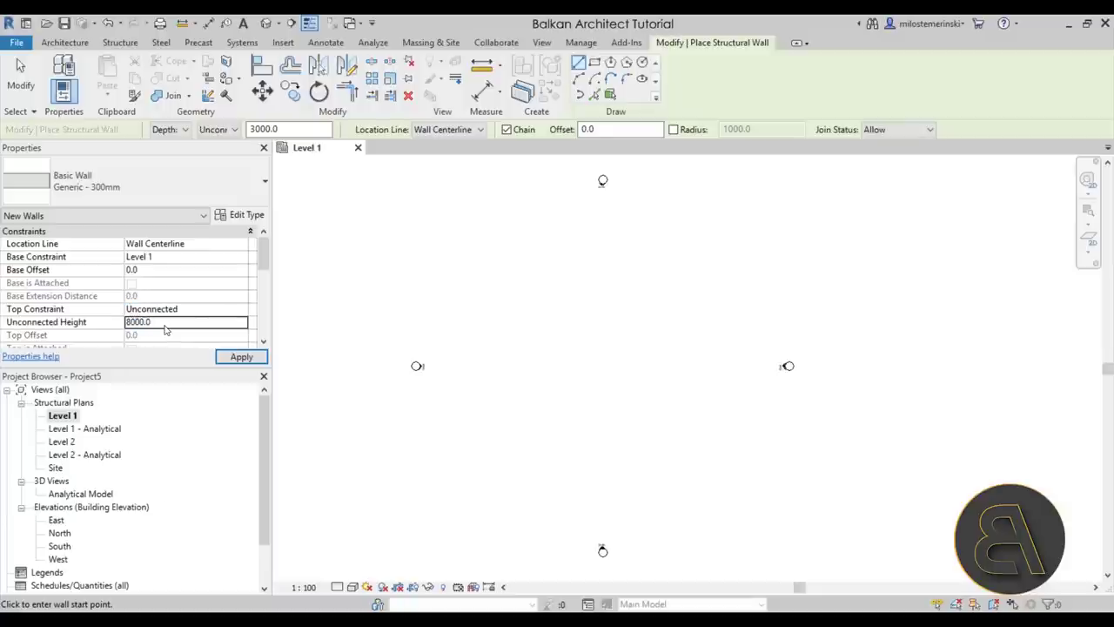
{"action": "left_click", "coordinate": [235, 356]}
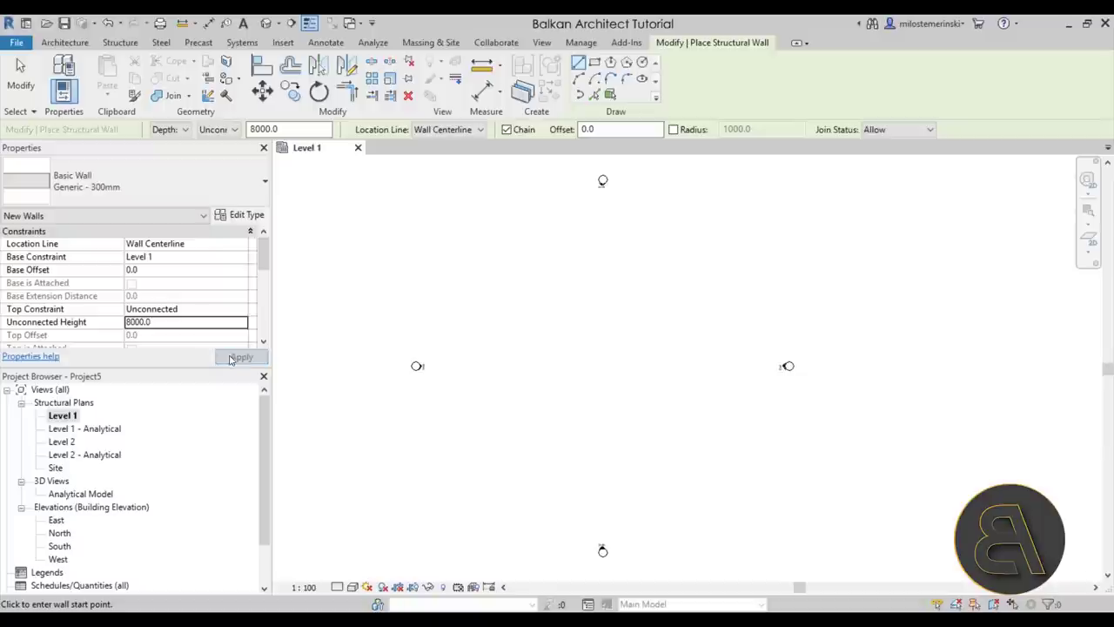
Step: Draw one horizontal structural wall about 10000 mm long midway between the elevation markers on Level 1
{"action": "left_click", "coordinate": [561, 365]}
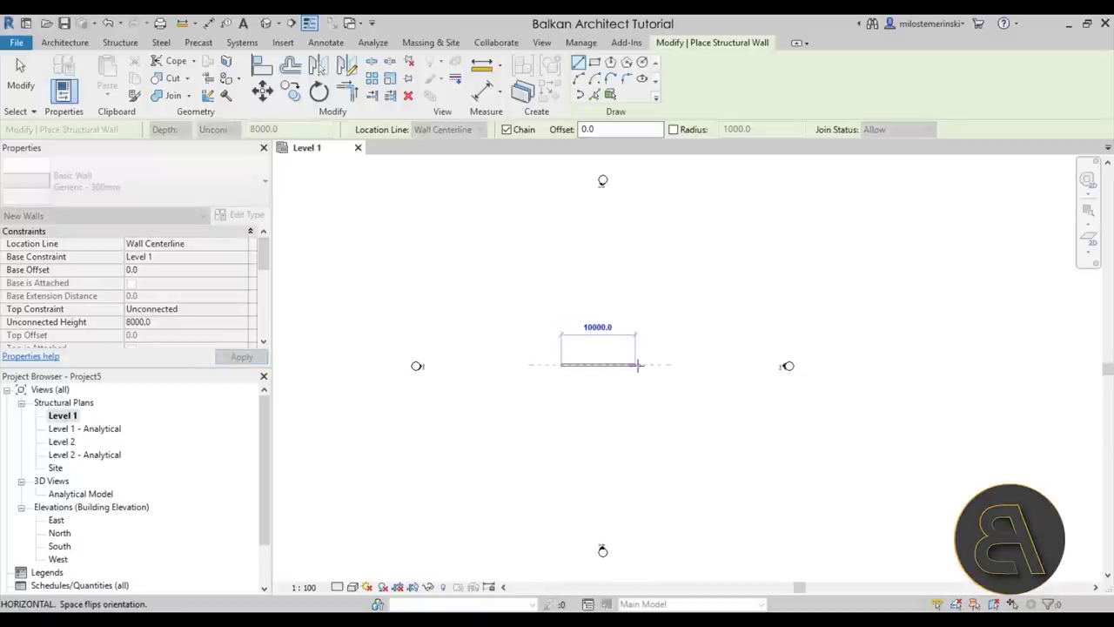
{"action": "left_click", "coordinate": [636, 365]}
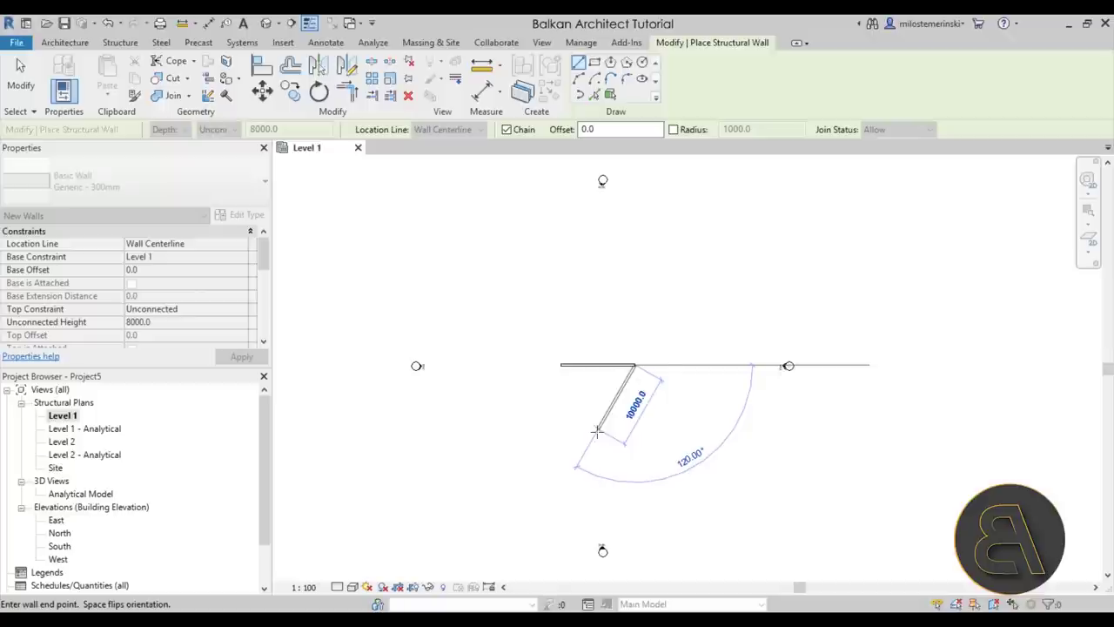
{"action": "key", "text": "Escape"}
{"action": "key", "text": "Escape"}
{"action": "scroll", "coordinate": [597, 345], "scroll_direction": "up", "scroll_amount": 2}
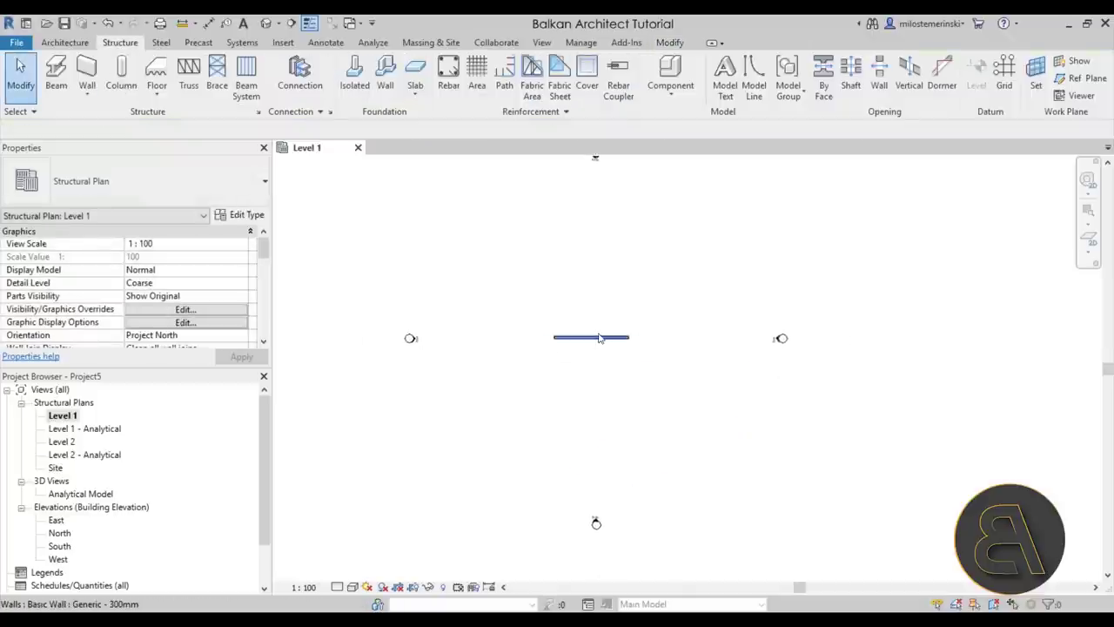
{"action": "left_click", "coordinate": [597, 345]}
{"action": "scroll", "coordinate": [606, 348], "scroll_direction": "up", "scroll_amount": 1}
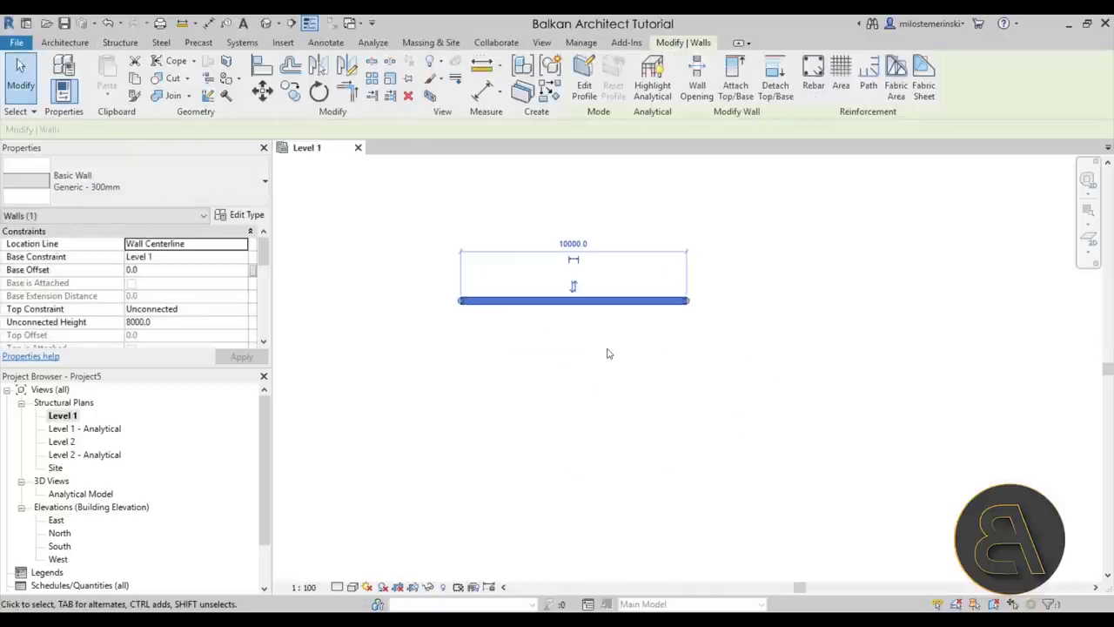
{"action": "left_click", "coordinate": [608, 357]}
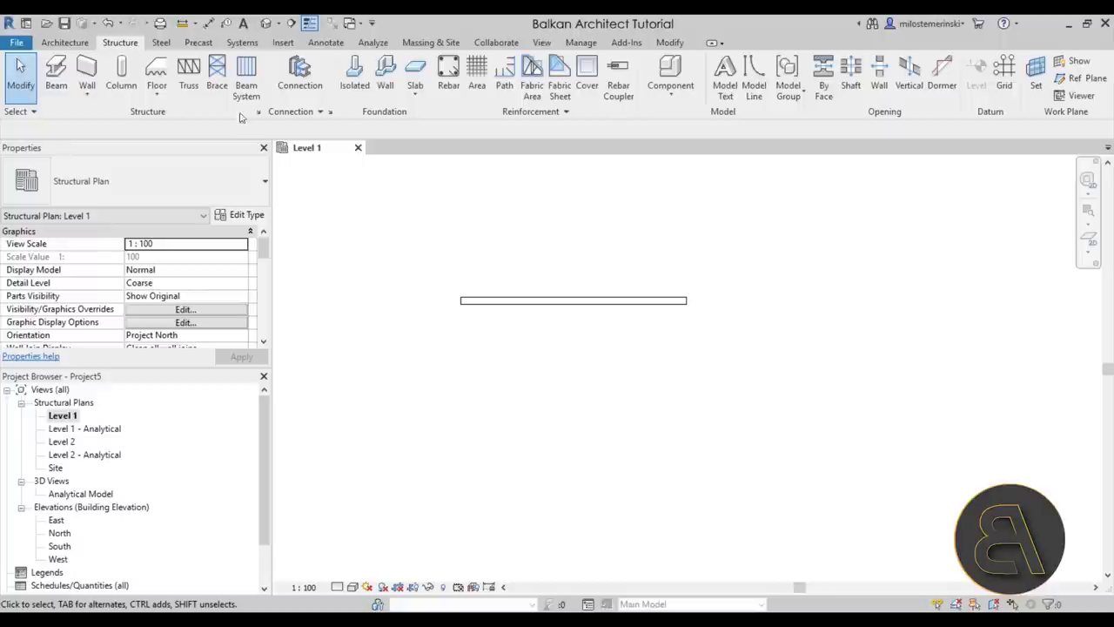
Step: Sketch a rectangular Generic 300mm structural floor boundary from the wall's upper-left corner to just past its right end, about 7900 mm deep
{"action": "left_click", "coordinate": [157, 74]}
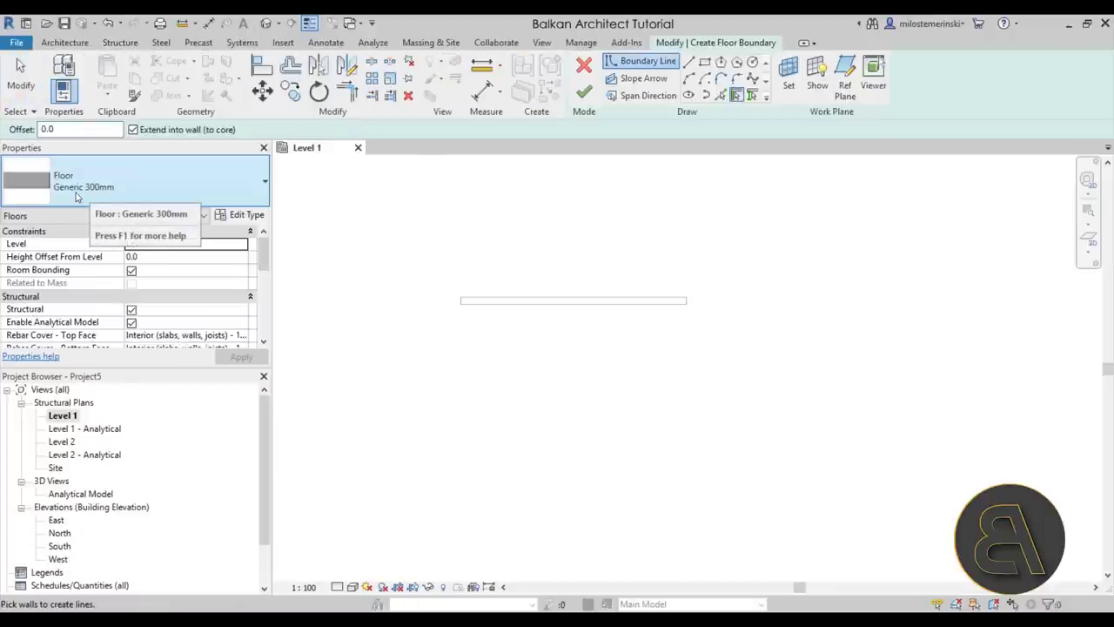
{"action": "left_click", "coordinate": [705, 60]}
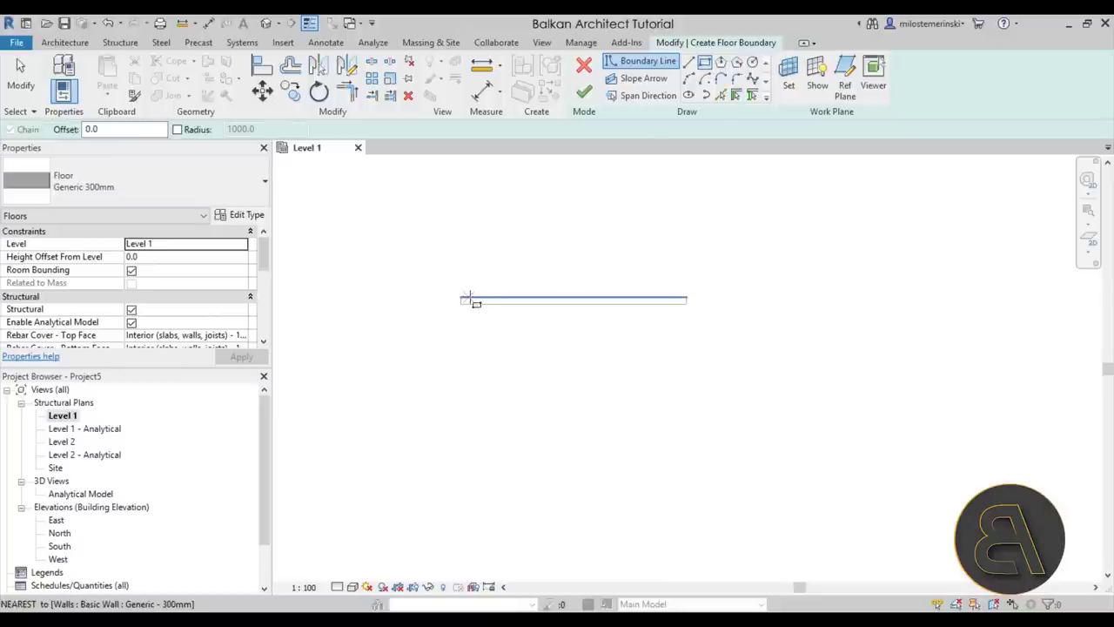
{"action": "left_click", "coordinate": [468, 298]}
{"action": "key", "text": "Escape"}
{"action": "key", "text": "Escape"}
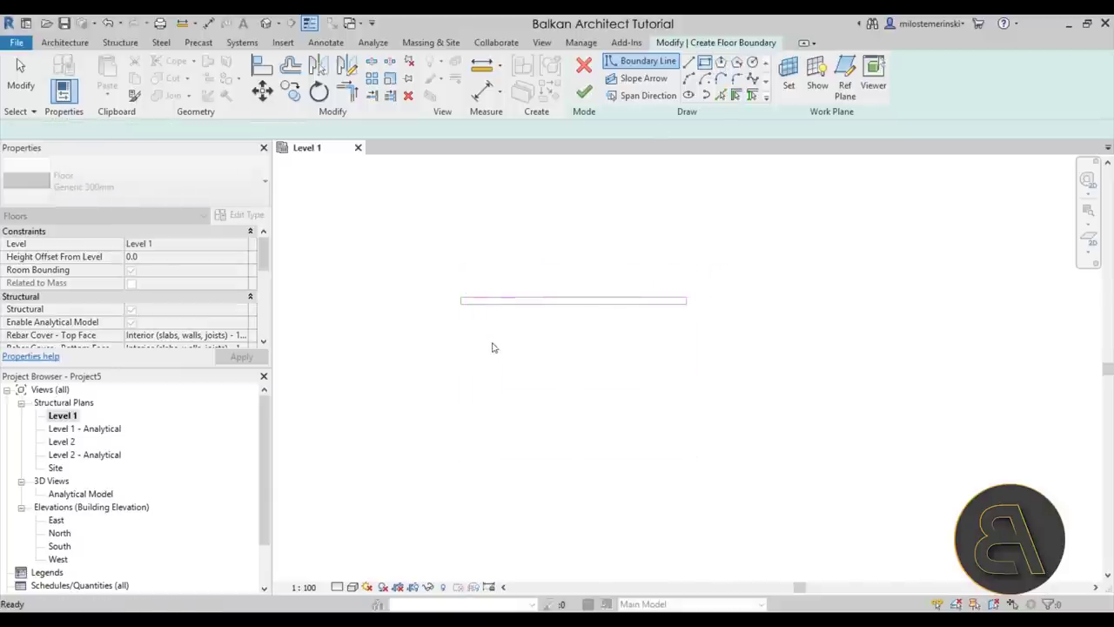
{"action": "left_click", "coordinate": [461, 298]}
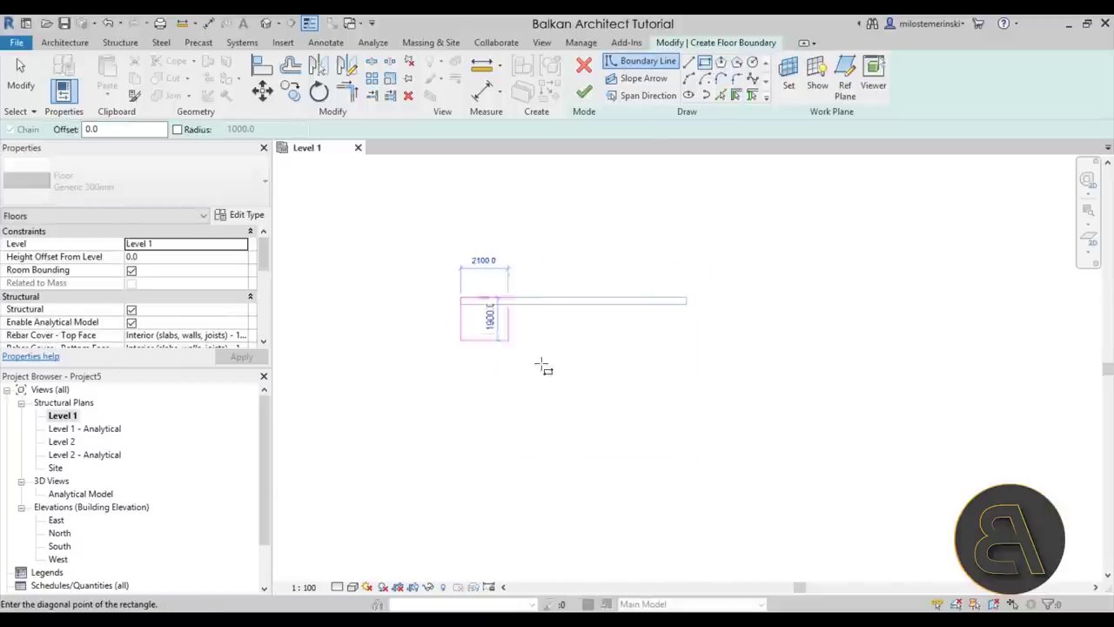
{"action": "left_click", "coordinate": [689, 477]}
{"action": "scroll", "coordinate": [694, 325], "scroll_direction": "up", "scroll_amount": 2}
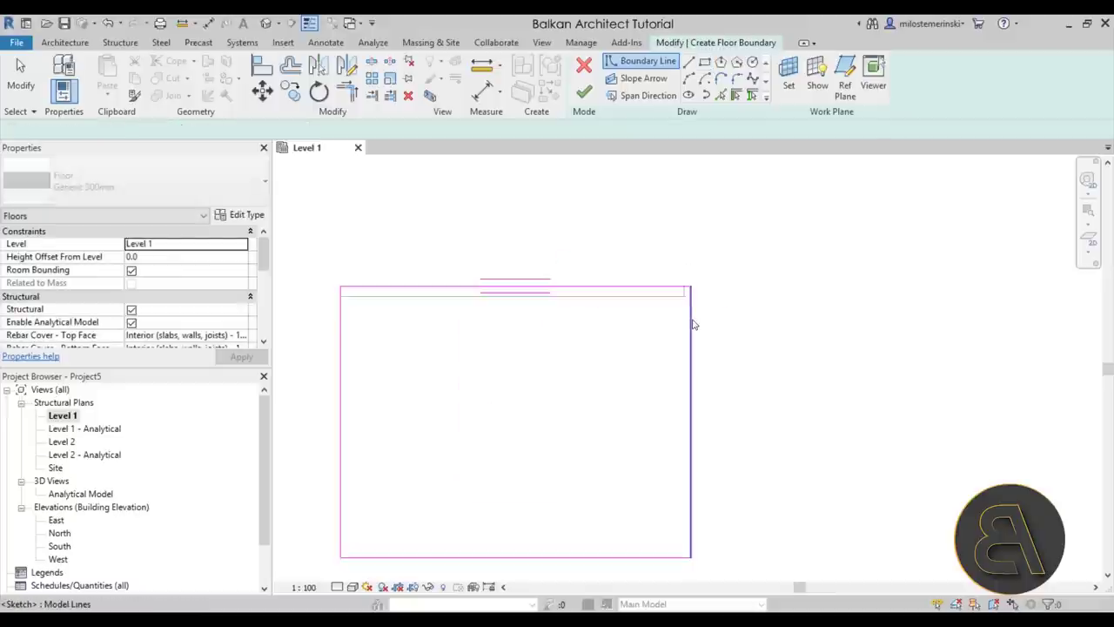
Step: Move the floor boundary's right edge flush with the wall's right end and finish the floor
{"action": "scroll", "coordinate": [694, 324], "scroll_direction": "up", "scroll_amount": 1}
{"action": "key", "text": "Escape"}
{"action": "left_click", "coordinate": [689, 322]}
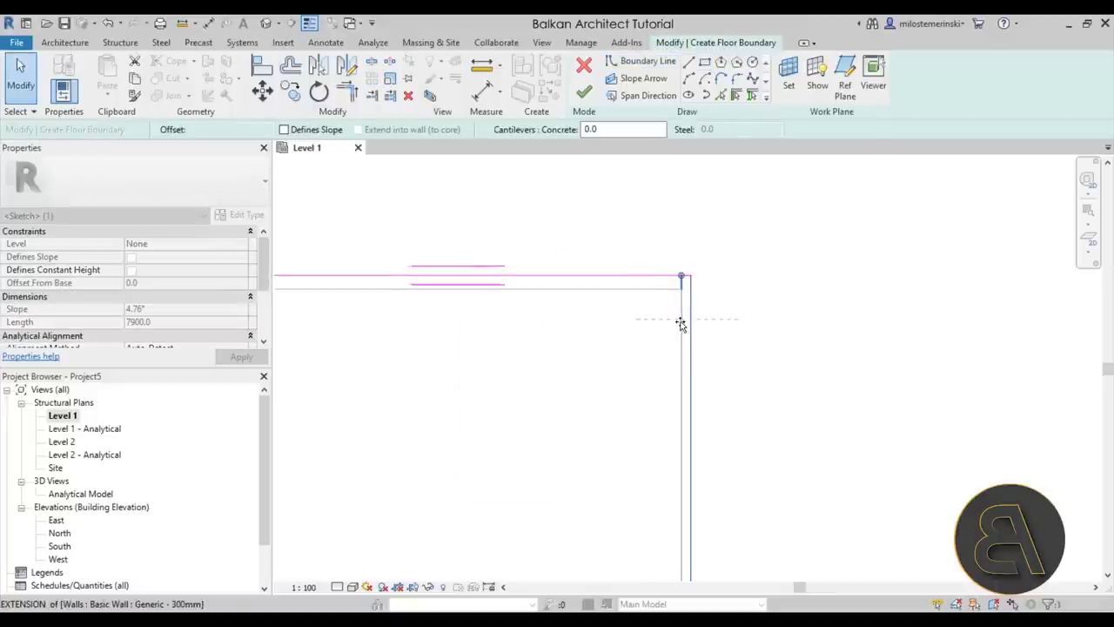
{"action": "scroll", "coordinate": [681, 324], "scroll_direction": "down", "scroll_amount": 3}
{"action": "left_click", "coordinate": [583, 92]}
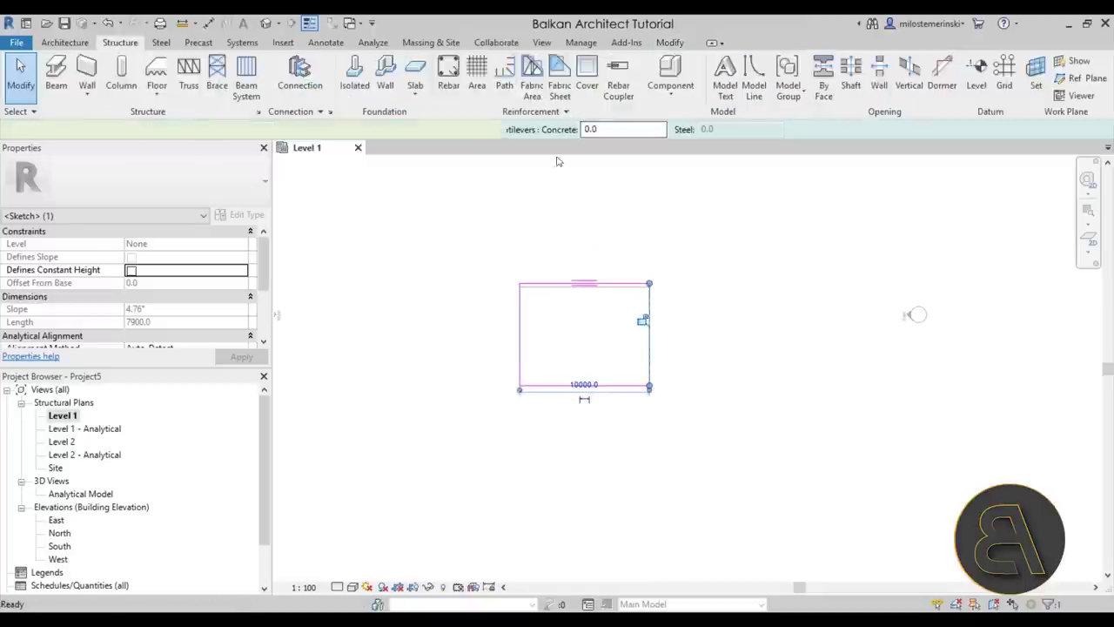
Step: Open the default 3D view and set its visual style to Hidden Line
{"action": "left_click", "coordinate": [265, 23]}
{"action": "middle_click_drag", "start_coordinate": [594, 361], "coordinate": [697, 370], "text": "shift"}
{"action": "scroll", "coordinate": [609, 365], "scroll_direction": "up", "scroll_amount": 2}
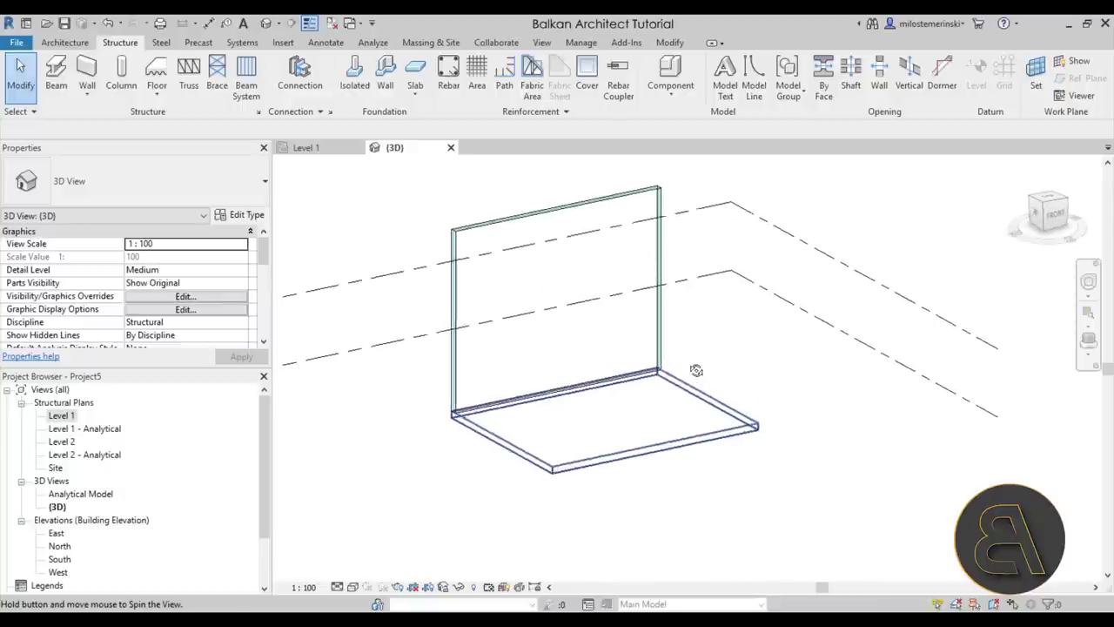
{"action": "left_click", "coordinate": [353, 586]}
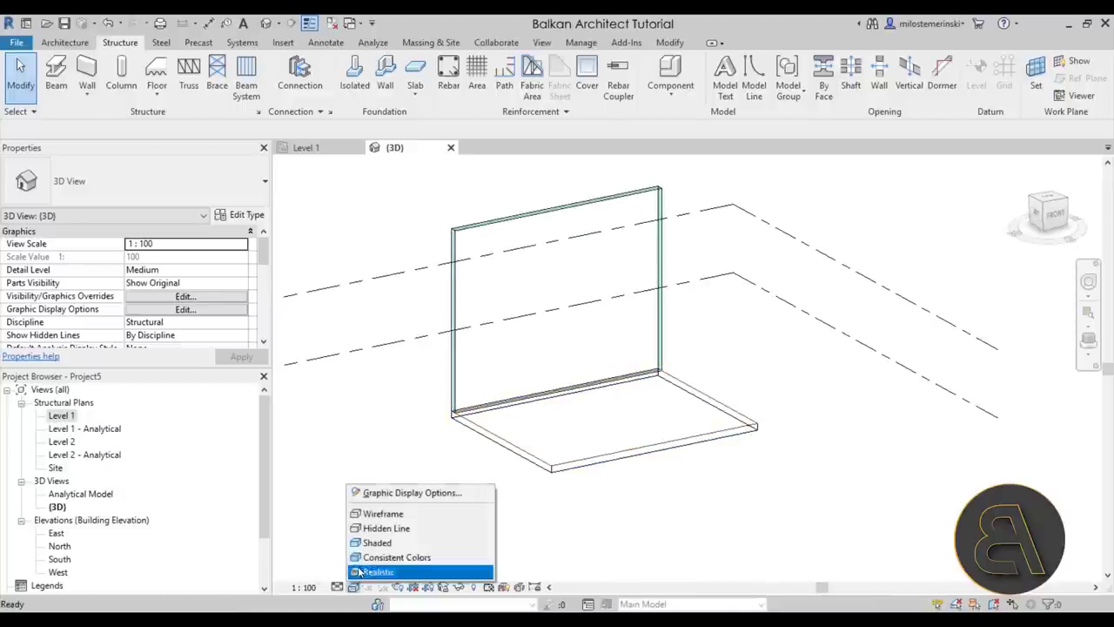
{"action": "left_click", "coordinate": [361, 527]}
{"action": "middle_click_drag", "start_coordinate": [410, 490], "coordinate": [551, 421], "text": "shift"}
{"action": "scroll", "coordinate": [552, 421], "scroll_direction": "up", "scroll_amount": 3}
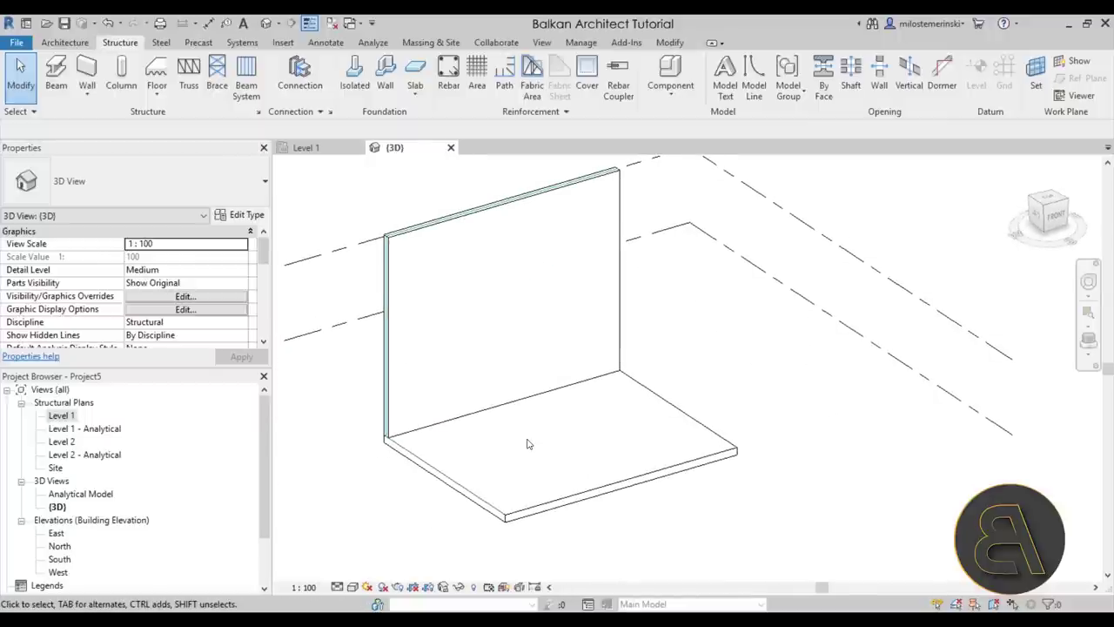
{"action": "mouse_move", "coordinate": [526, 444]}
{"action": "middle_mouse_down", "text": "shift"}
{"action": "mouse_move", "coordinate": [424, 496]}
{"action": "mouse_move", "coordinate": [446, 522]}
{"action": "mouse_move", "coordinate": [470, 525]}
{"action": "mouse_move", "coordinate": [462, 517]}
{"action": "mouse_move", "coordinate": [498, 445]}
{"action": "middle_mouse_up", "text": "shift"}
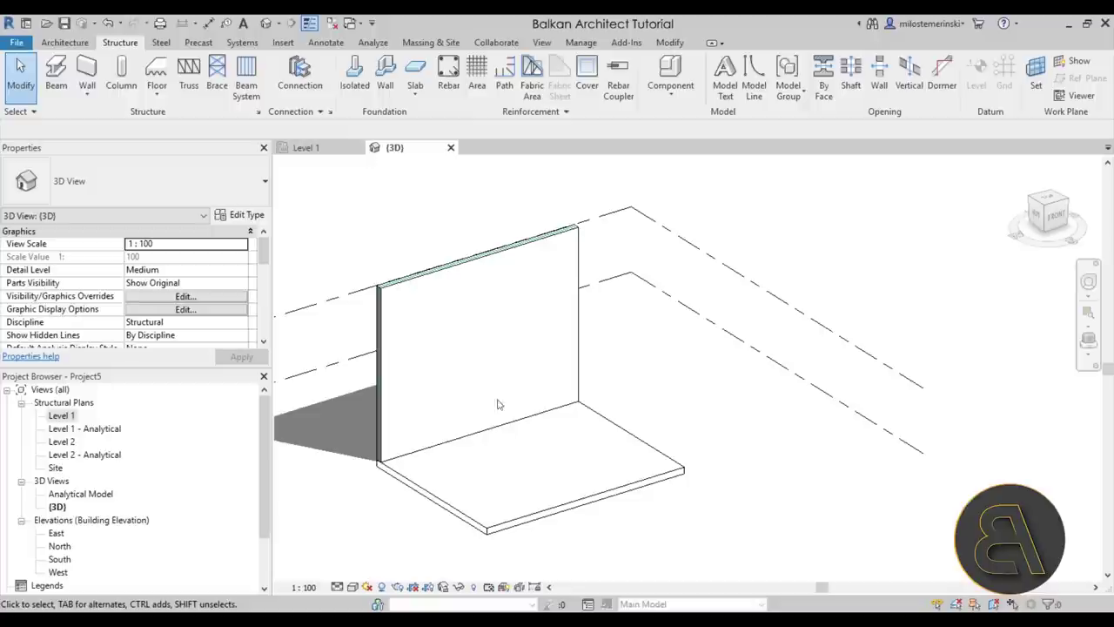
Step: Start a precast Split on multiple elements and select both the structural wall and the floor slab for it
{"action": "left_click", "coordinate": [199, 43]}
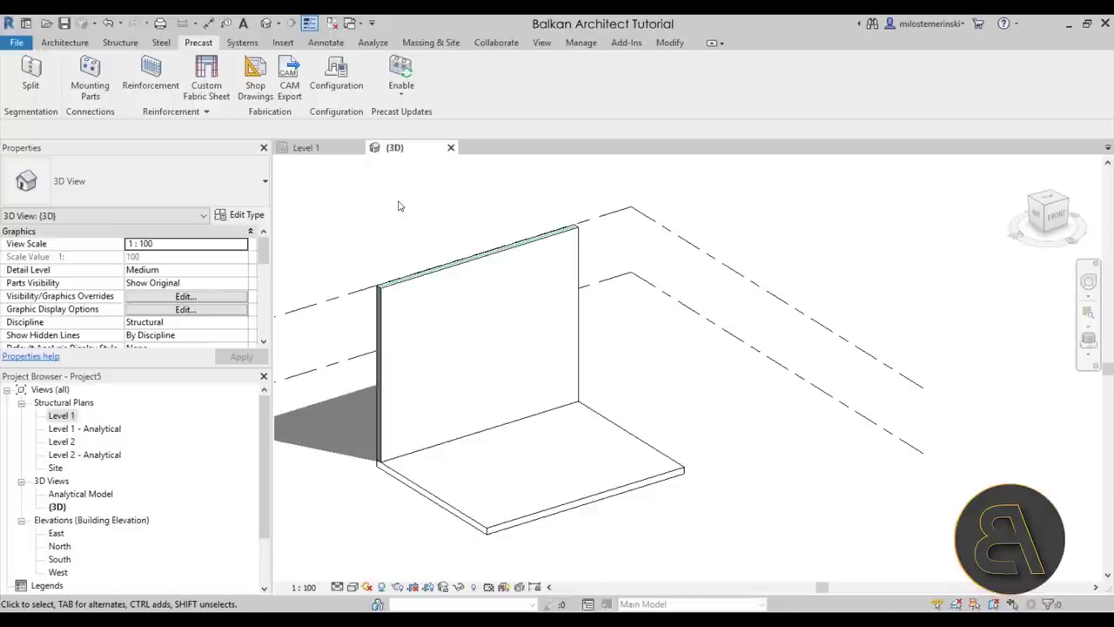
{"action": "middle_click_drag", "start_coordinate": [496, 416], "coordinate": [504, 398], "text": "shift"}
{"action": "left_click", "coordinate": [31, 83]}
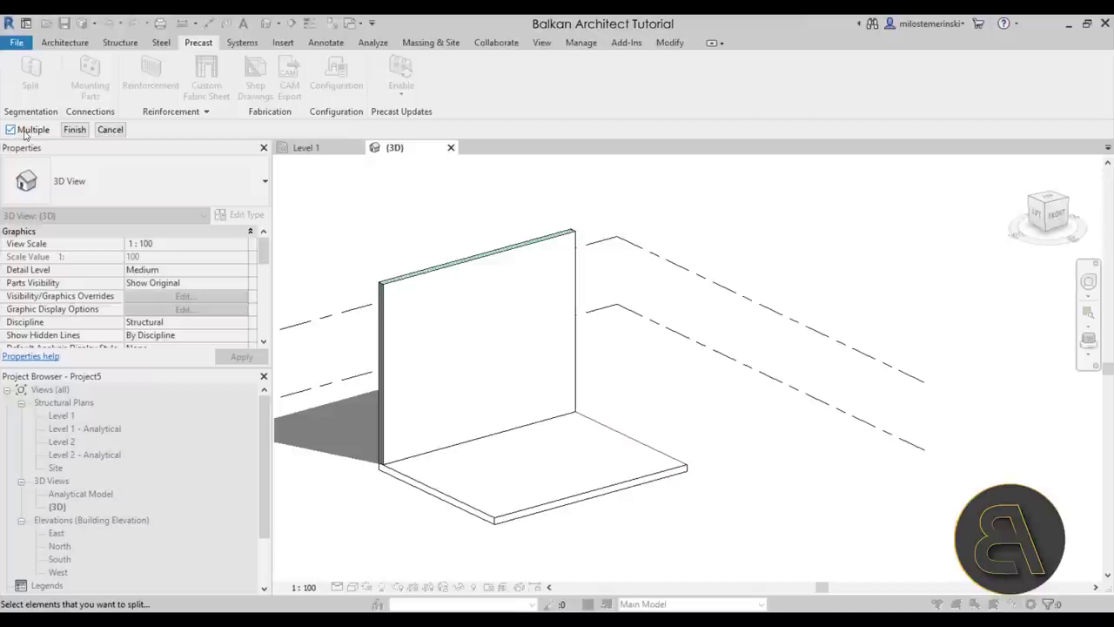
{"action": "left_click", "coordinate": [486, 337]}
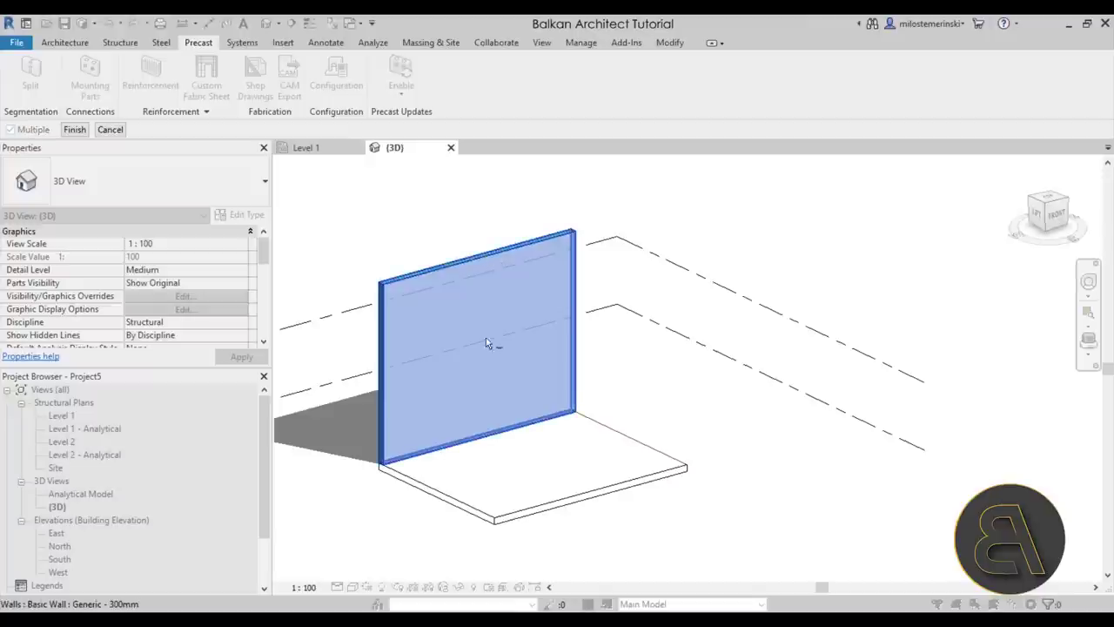
{"action": "left_click", "coordinate": [631, 442]}
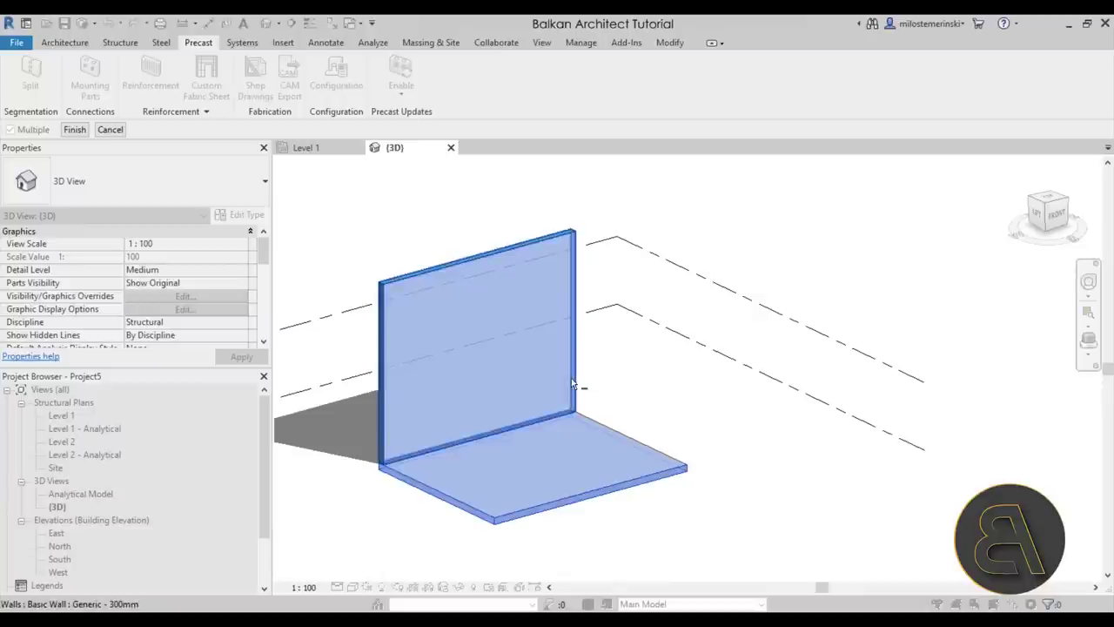
{"action": "left_click", "coordinate": [492, 408]}
{"action": "scroll", "coordinate": [516, 417], "scroll_direction": "up", "scroll_amount": 1}
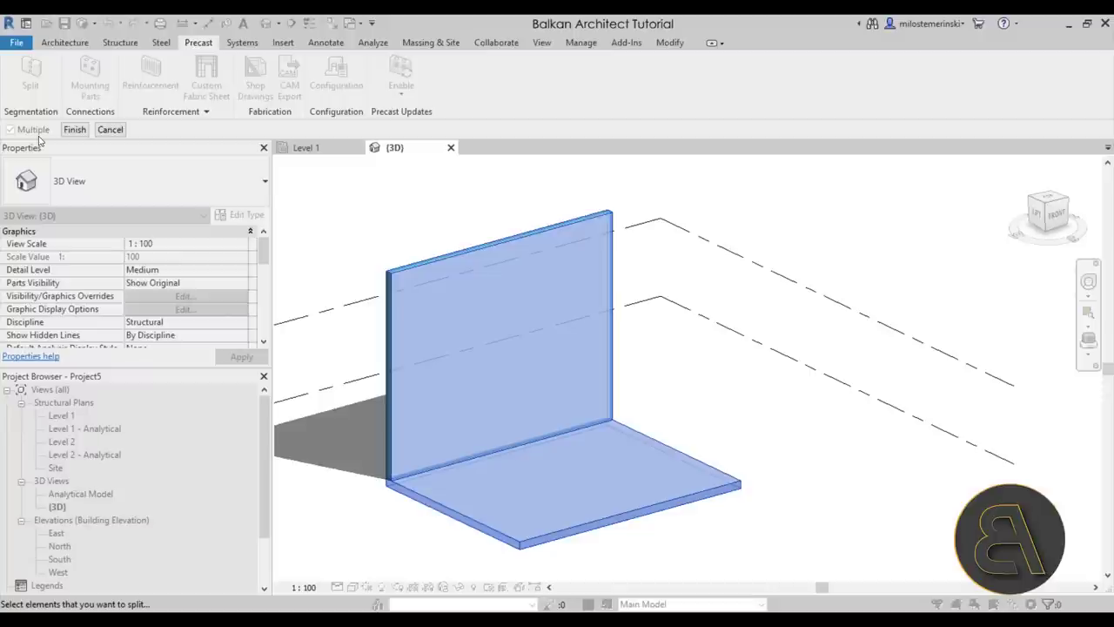
{"action": "middle_click_drag", "start_coordinate": [472, 348], "coordinate": [493, 342]}
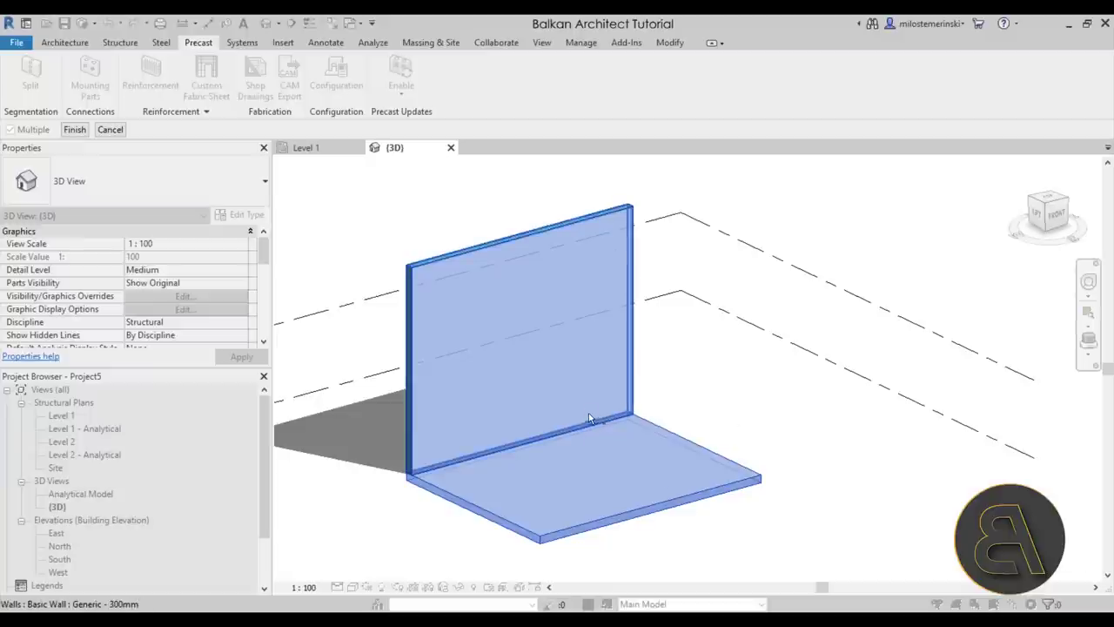
{"action": "left_click", "coordinate": [75, 128]}
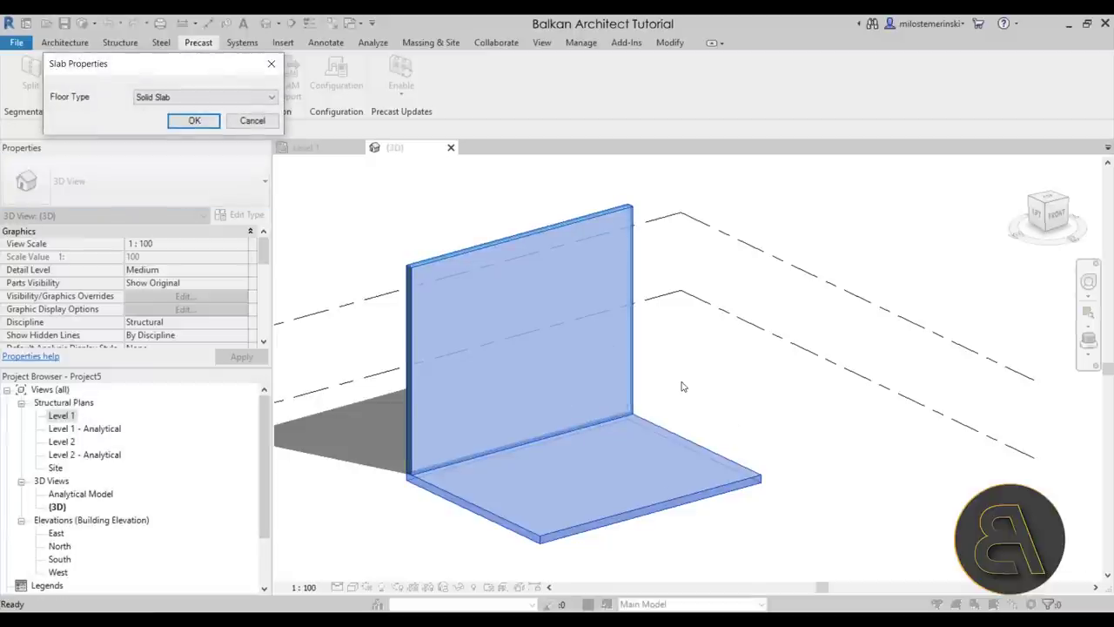
Step: Set the slab's floor type to Solid Slab and complete the precast split
{"action": "left_click_drag", "start_coordinate": [85, 66], "coordinate": [86, 110]}
{"action": "left_click", "coordinate": [150, 138]}
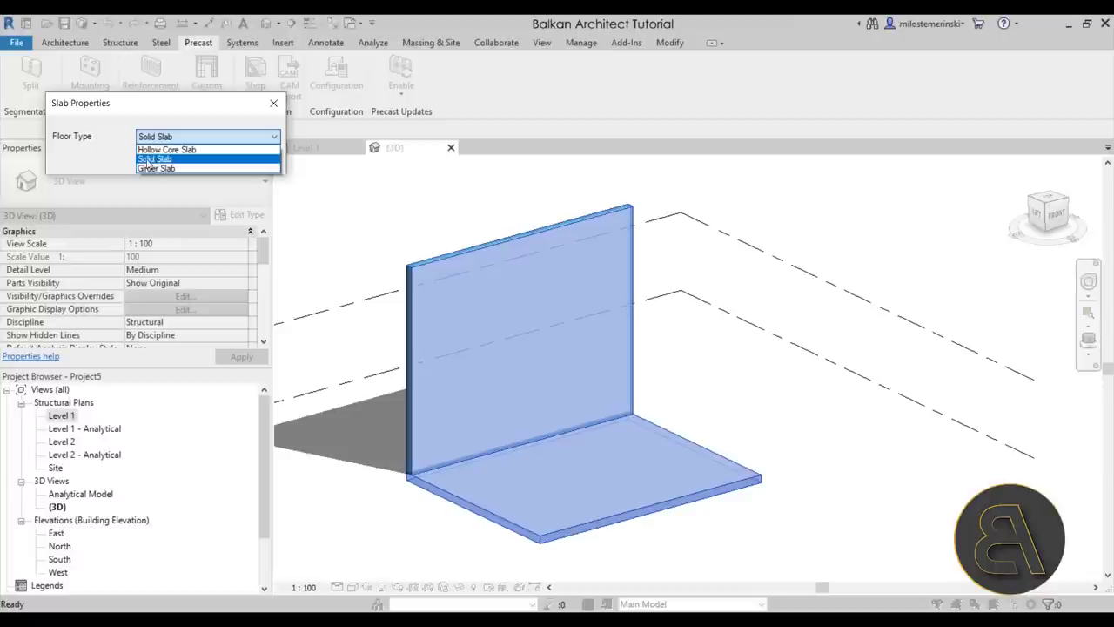
{"action": "left_click", "coordinate": [149, 159]}
{"action": "left_click", "coordinate": [195, 161]}
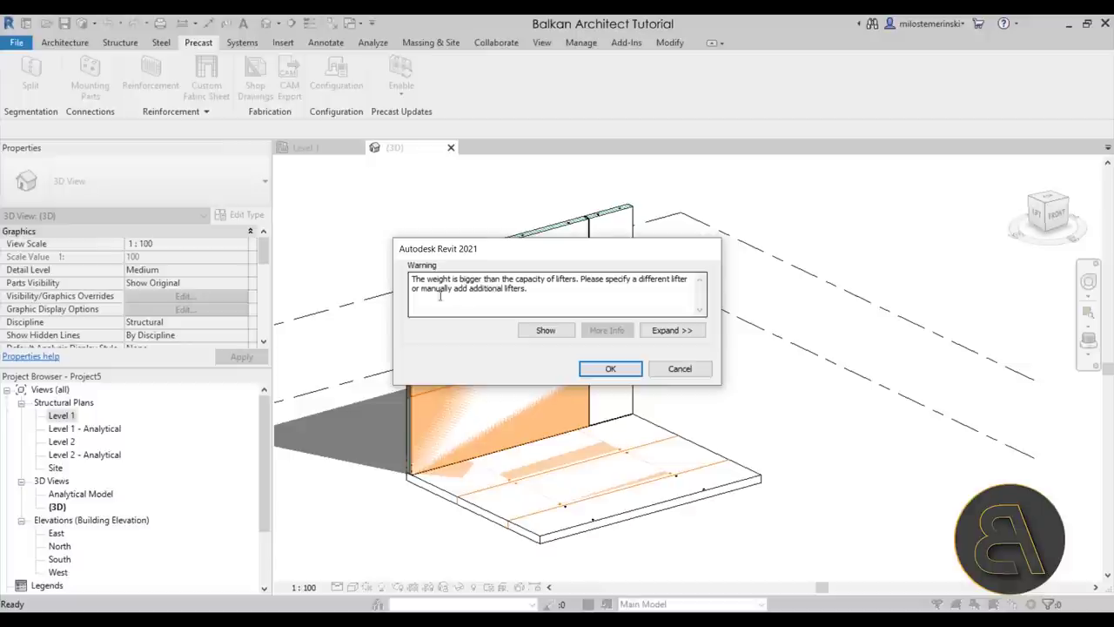
{"action": "mouse_move", "coordinate": [461, 252]}
{"action": "left_mouse_down"}
{"action": "mouse_move", "coordinate": [477, 242]}
{"action": "mouse_move", "coordinate": [459, 254]}
{"action": "left_mouse_up"}
{"action": "left_click", "coordinate": [608, 369]}
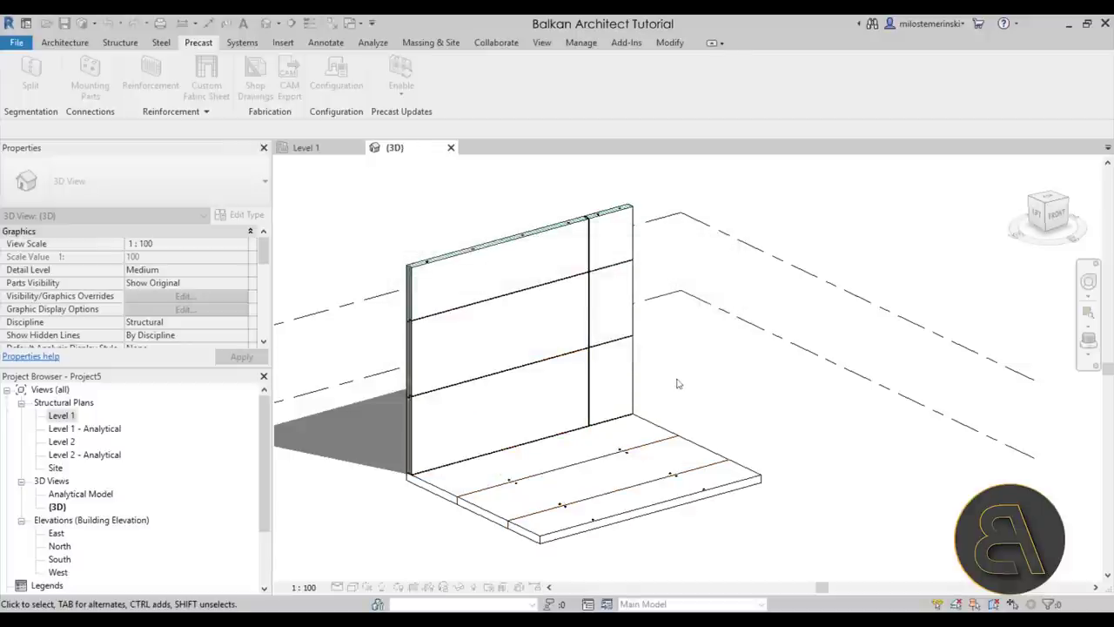
Step: Examine the segment joints and lifting points of the split wall and floor slab in 3D
{"action": "scroll", "coordinate": [510, 280], "scroll_direction": "up", "scroll_amount": 5}
{"action": "scroll", "coordinate": [510, 280], "scroll_direction": "down", "scroll_amount": 5}
{"action": "middle_click_drag", "start_coordinate": [510, 280], "coordinate": [522, 392], "text": "shift"}
{"action": "scroll", "coordinate": [503, 435], "scroll_direction": "up", "scroll_amount": 4}
{"action": "middle_click_drag", "start_coordinate": [503, 436], "coordinate": [659, 423], "text": "shift"}
{"action": "scroll", "coordinate": [560, 379], "scroll_direction": "up", "scroll_amount": 4}
{"action": "scroll", "coordinate": [557, 370], "scroll_direction": "down", "scroll_amount": 5}
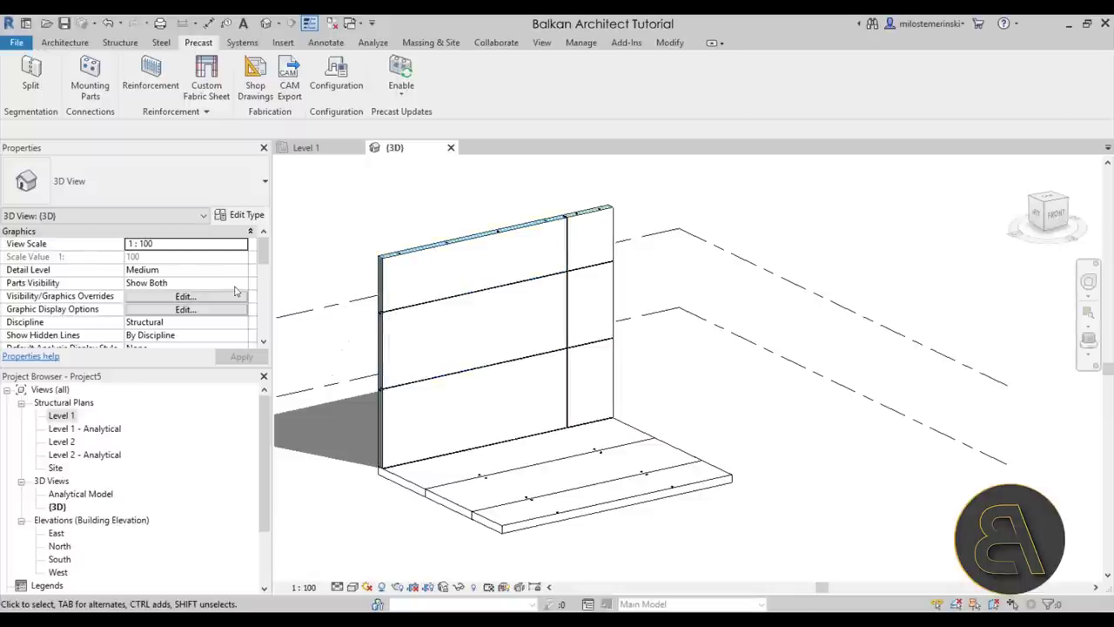
{"action": "scroll", "coordinate": [402, 238], "scroll_direction": "up", "scroll_amount": 4}
{"action": "scroll", "coordinate": [401, 238], "scroll_direction": "down", "scroll_amount": 3}
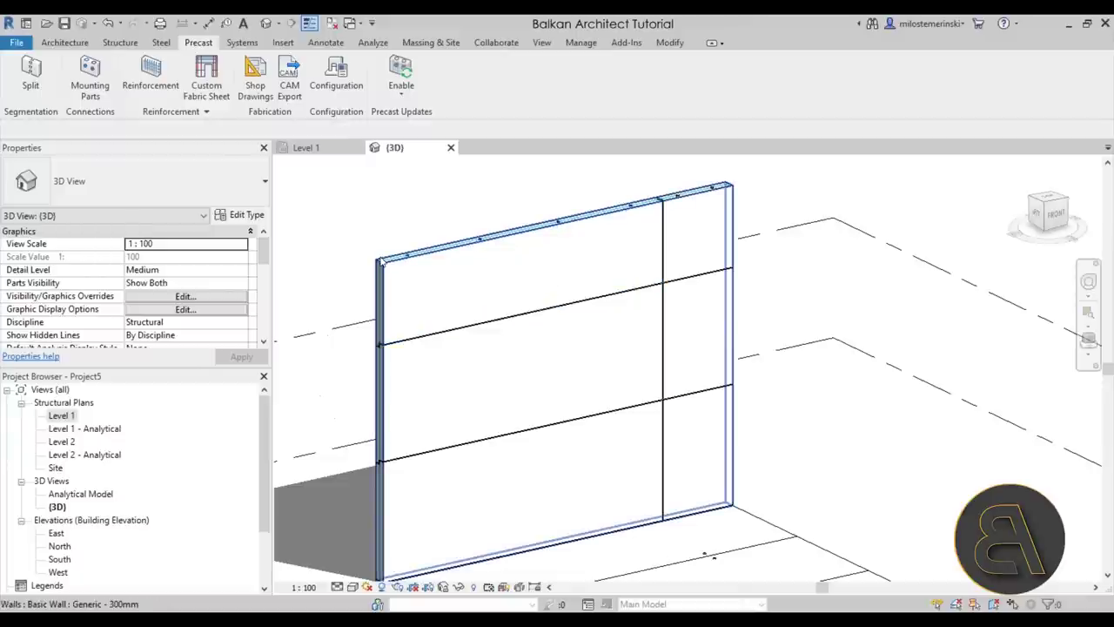
Step: Inspect the original wall and its separate precast panels by selecting them individually, and clear the selection
{"action": "left_click", "coordinate": [380, 261]}
{"action": "scroll", "coordinate": [595, 251], "scroll_direction": "down", "scroll_amount": 2}
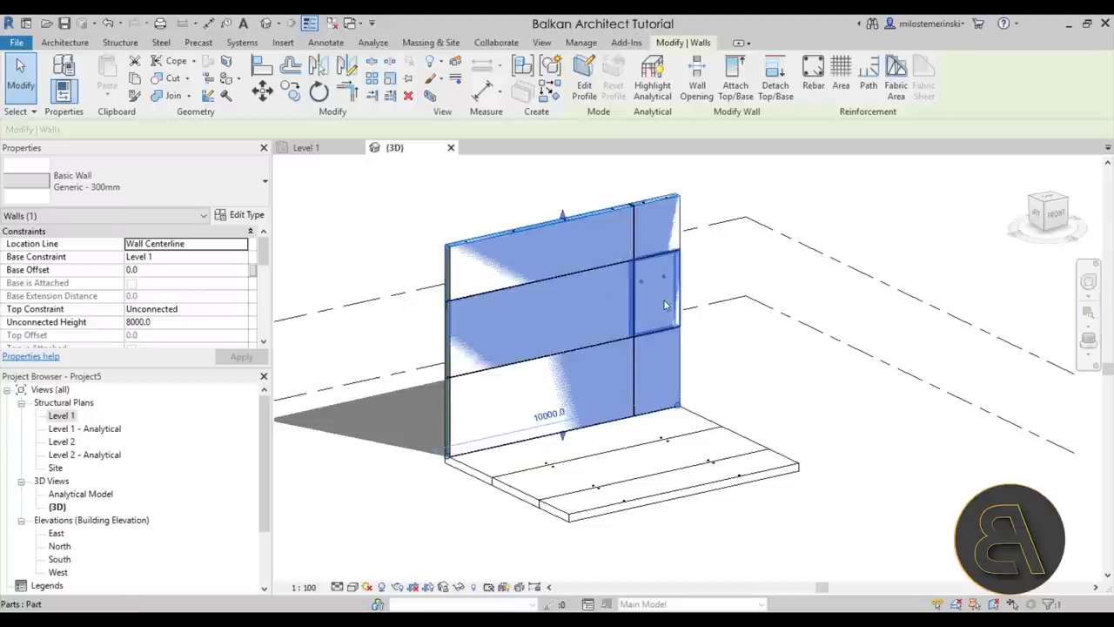
{"action": "scroll", "coordinate": [512, 241], "scroll_direction": "up", "scroll_amount": 1}
{"action": "key", "text": "Escape"}
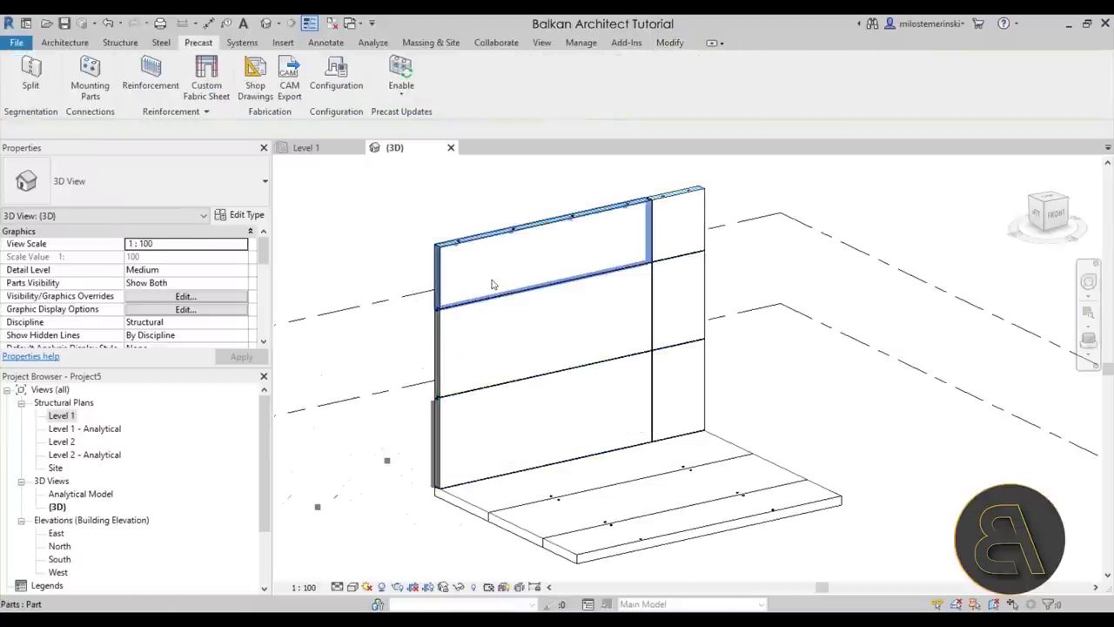
{"action": "left_click", "coordinate": [493, 286]}
{"action": "left_click", "coordinate": [438, 340]}
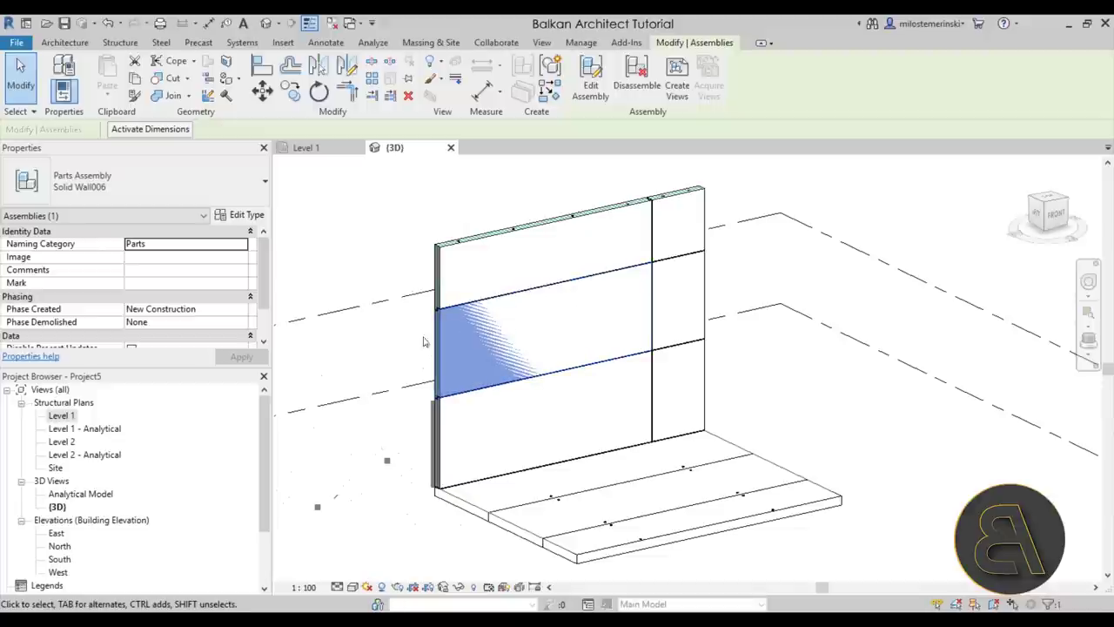
{"action": "left_click", "coordinate": [393, 348]}
Step: Set the 3D view's parts visibility to Show Parts
{"action": "scroll", "coordinate": [615, 214], "scroll_direction": "up", "scroll_amount": 6}
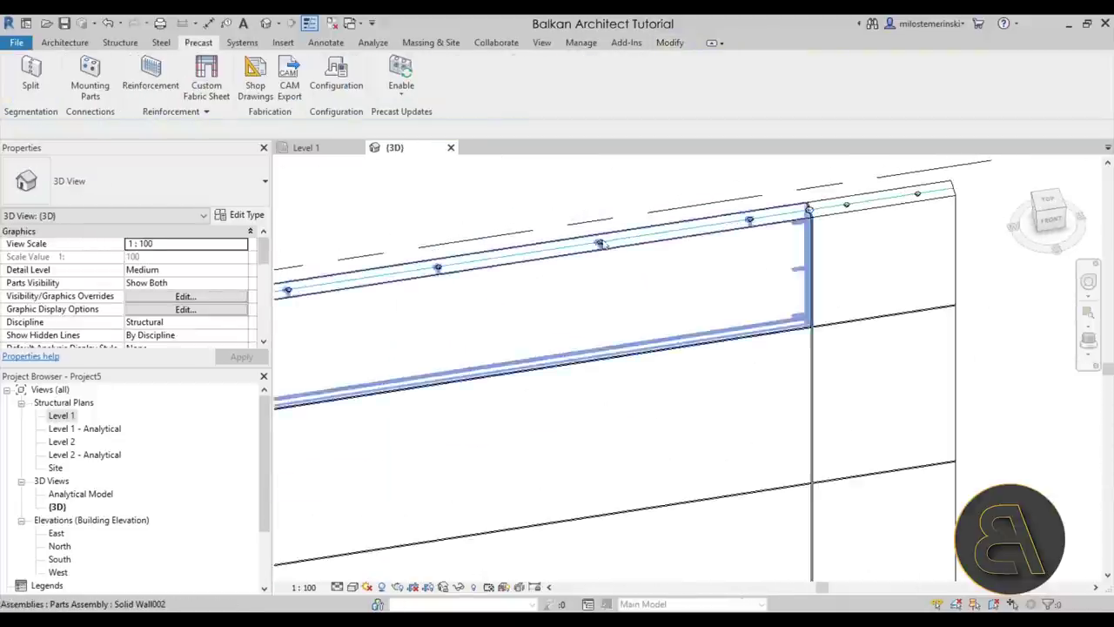
{"action": "scroll", "coordinate": [614, 215], "scroll_direction": "down", "scroll_amount": 5}
{"action": "middle_click_drag", "start_coordinate": [609, 229], "coordinate": [462, 240], "text": "shift"}
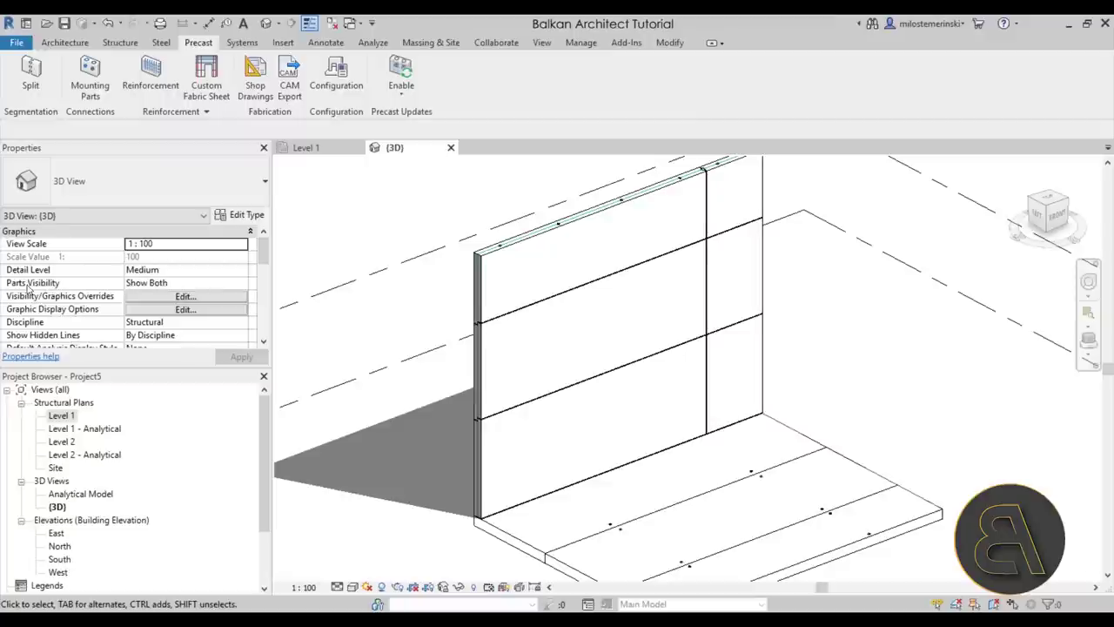
{"action": "left_click", "coordinate": [246, 287]}
{"action": "left_click", "coordinate": [174, 296]}
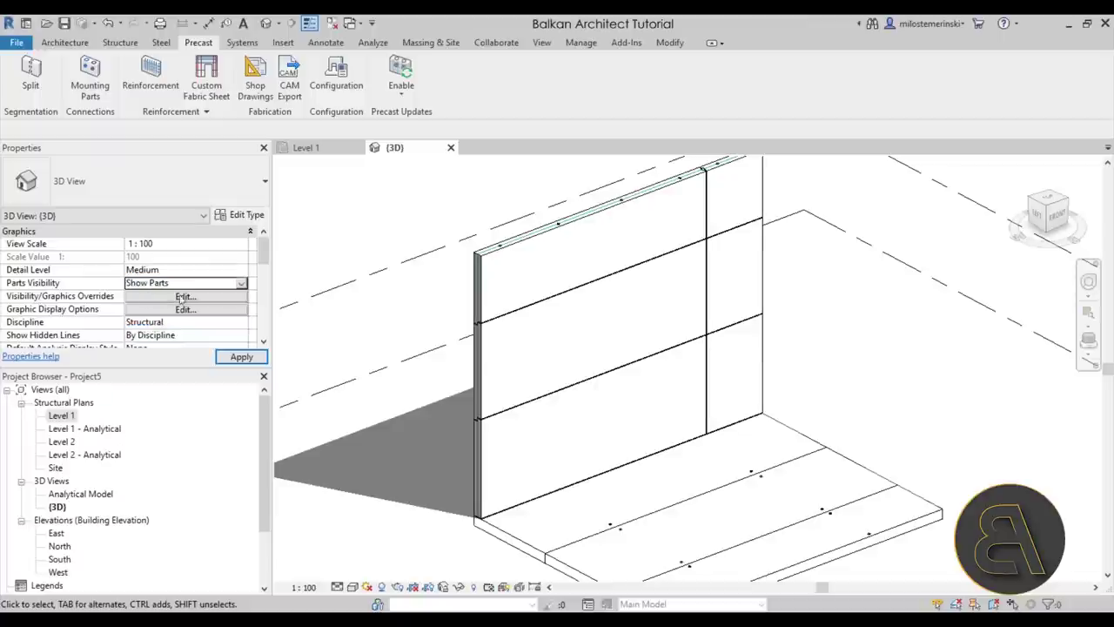
{"action": "left_click", "coordinate": [241, 356]}
Step: Examine the vertical joint profile and the lifters along the wall panels' top edge, and the slab segments
{"action": "middle_click_drag", "start_coordinate": [509, 283], "coordinate": [440, 467], "text": "shift"}
{"action": "left_click", "coordinate": [522, 309]}
{"action": "scroll", "coordinate": [644, 249], "scroll_direction": "up", "scroll_amount": 3}
{"action": "left_click", "coordinate": [621, 236]}
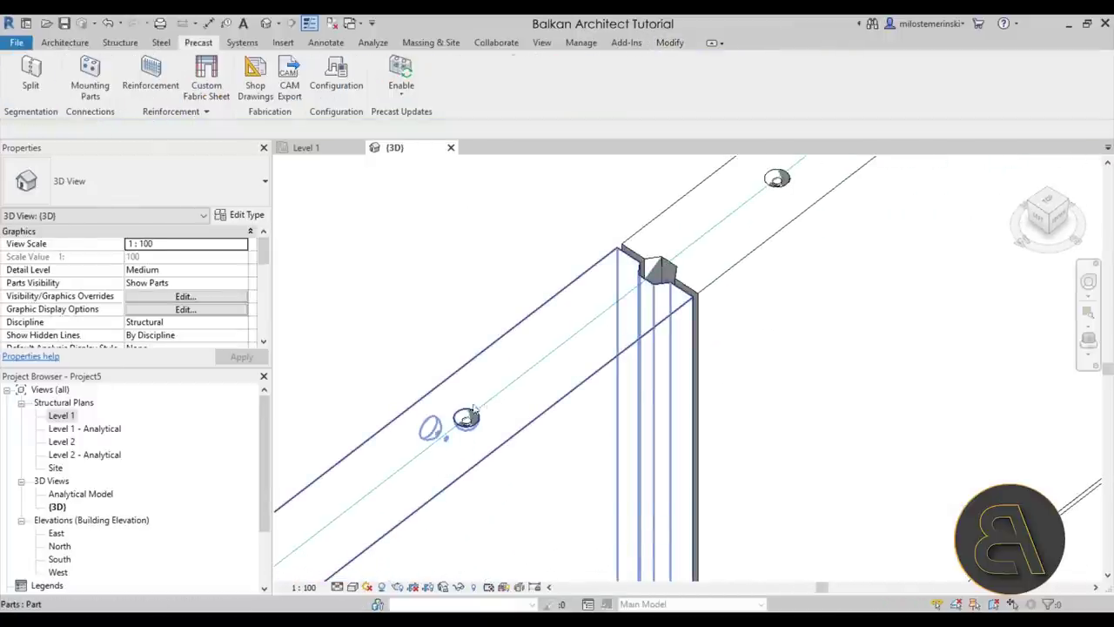
{"action": "scroll", "coordinate": [691, 266], "scroll_direction": "up", "scroll_amount": 6}
{"action": "scroll", "coordinate": [585, 278], "scroll_direction": "down", "scroll_amount": 5}
{"action": "scroll", "coordinate": [601, 268], "scroll_direction": "up", "scroll_amount": 3}
{"action": "middle_click_drag", "start_coordinate": [601, 267], "coordinate": [482, 316], "text": "shift"}
{"action": "scroll", "coordinate": [427, 300], "scroll_direction": "up", "scroll_amount": 4}
{"action": "middle_click_drag", "start_coordinate": [422, 296], "coordinate": [429, 414], "text": "shift"}
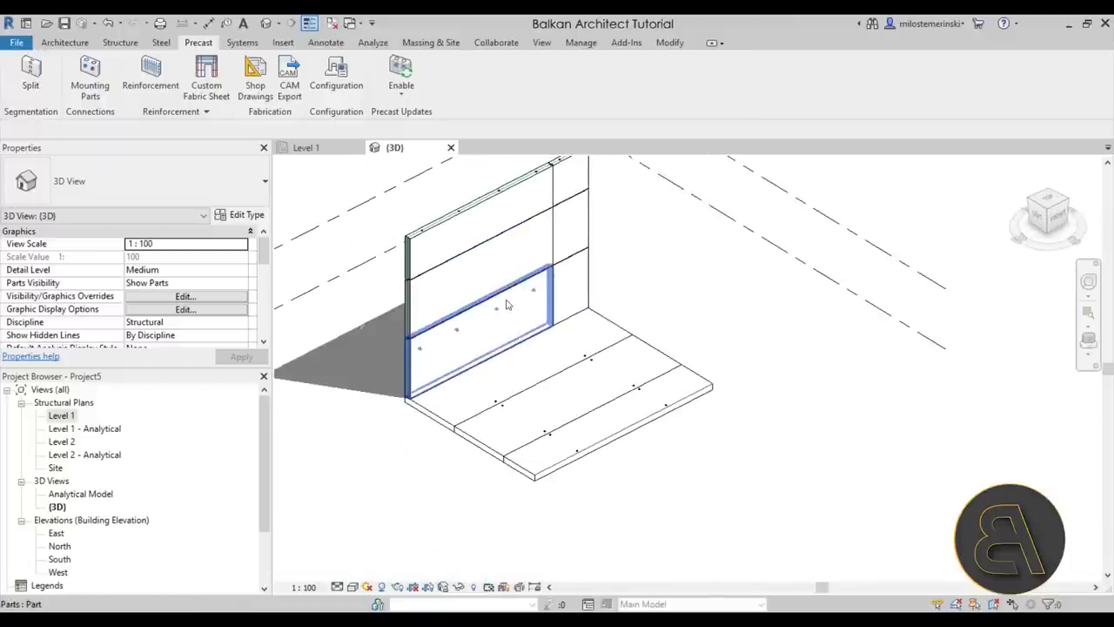
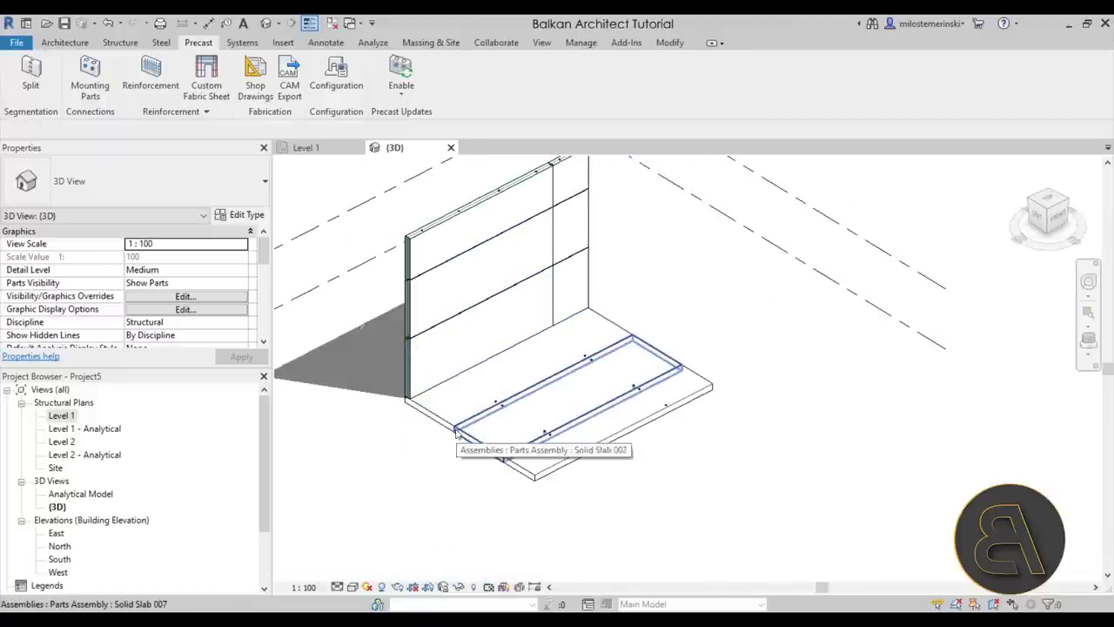
{"action": "scroll", "coordinate": [464, 409], "scroll_direction": "down", "scroll_amount": 2}
{"action": "scroll", "coordinate": [463, 371], "scroll_direction": "up", "scroll_amount": 3}
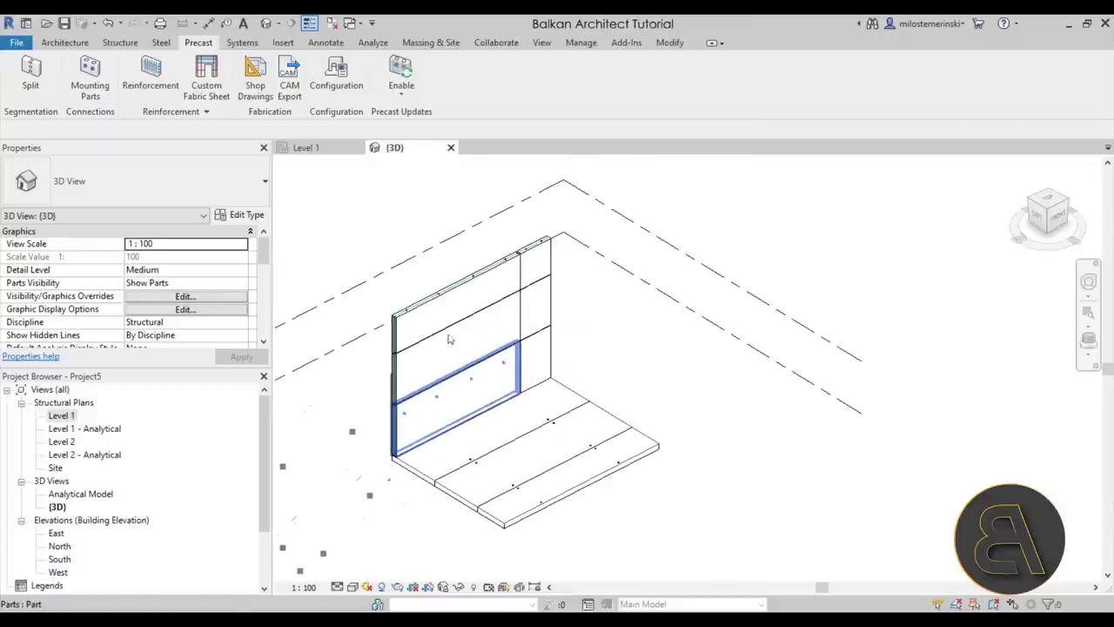
Step: Switch to the Level 1 structural plan and set its parts visibility to Show Parts
{"action": "left_click", "coordinate": [327, 148]}
{"action": "scroll", "coordinate": [626, 329], "scroll_direction": "up", "scroll_amount": 3}
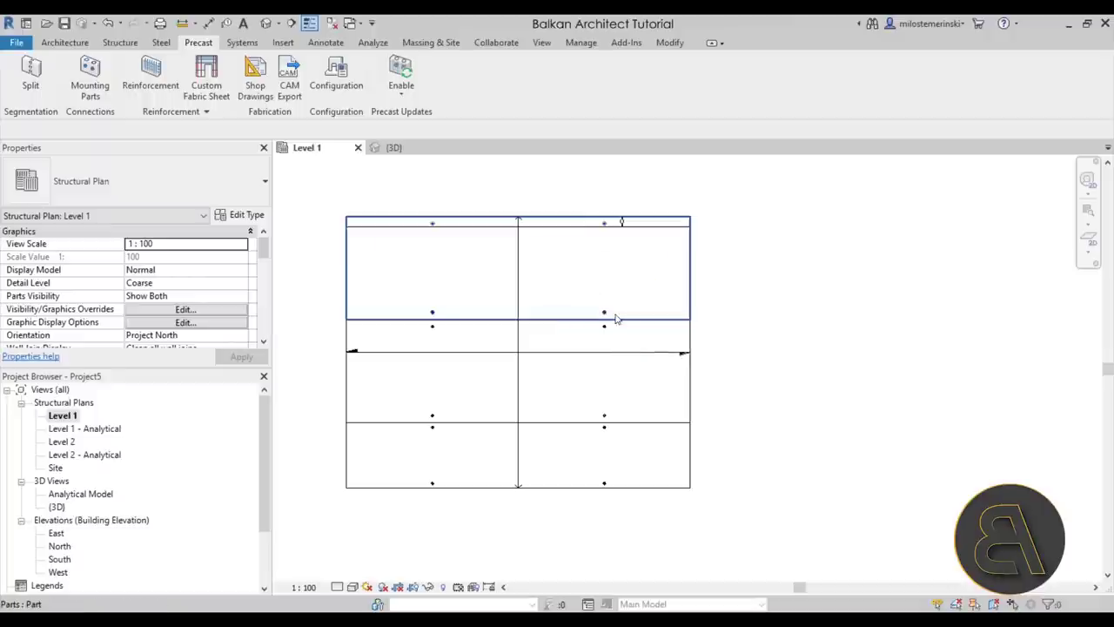
{"action": "left_click", "coordinate": [247, 297]}
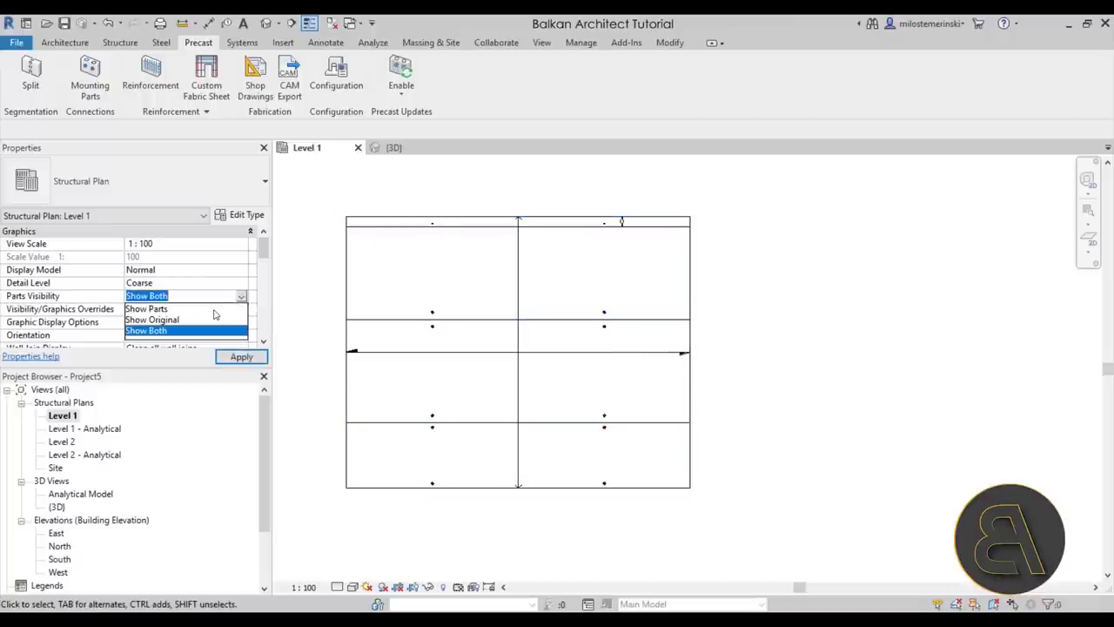
{"action": "left_click", "coordinate": [216, 304]}
{"action": "left_click", "coordinate": [241, 356]}
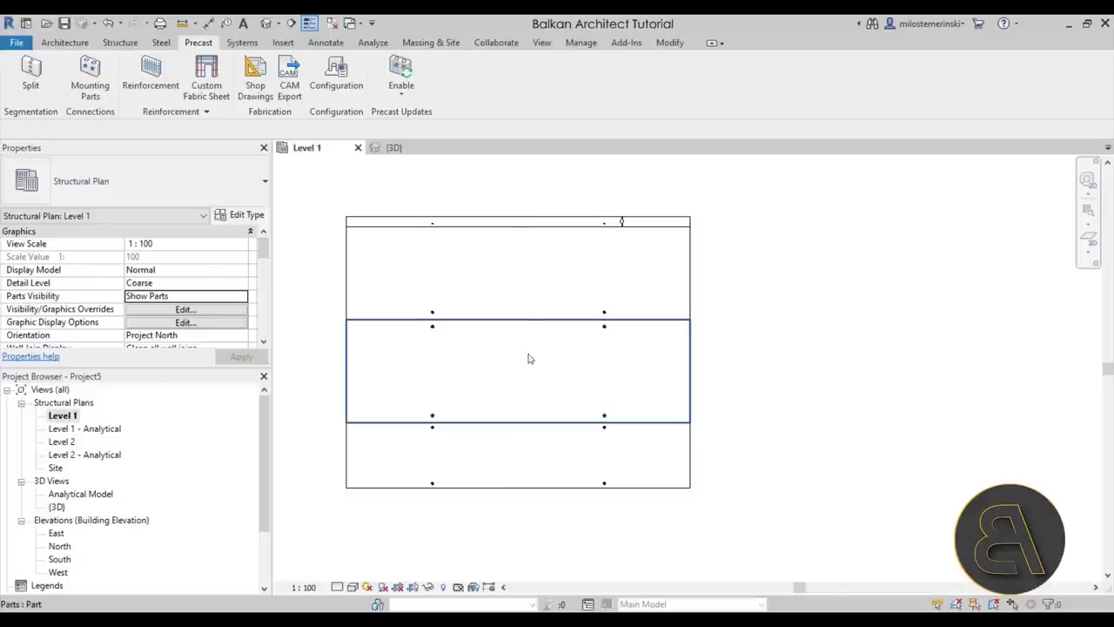
Step: Inspect the slab parts in the Level 1 plan by selecting them, and clear the selection
{"action": "left_click", "coordinate": [445, 297]}
{"action": "middle_click_drag", "start_coordinate": [445, 297], "coordinate": [506, 314]}
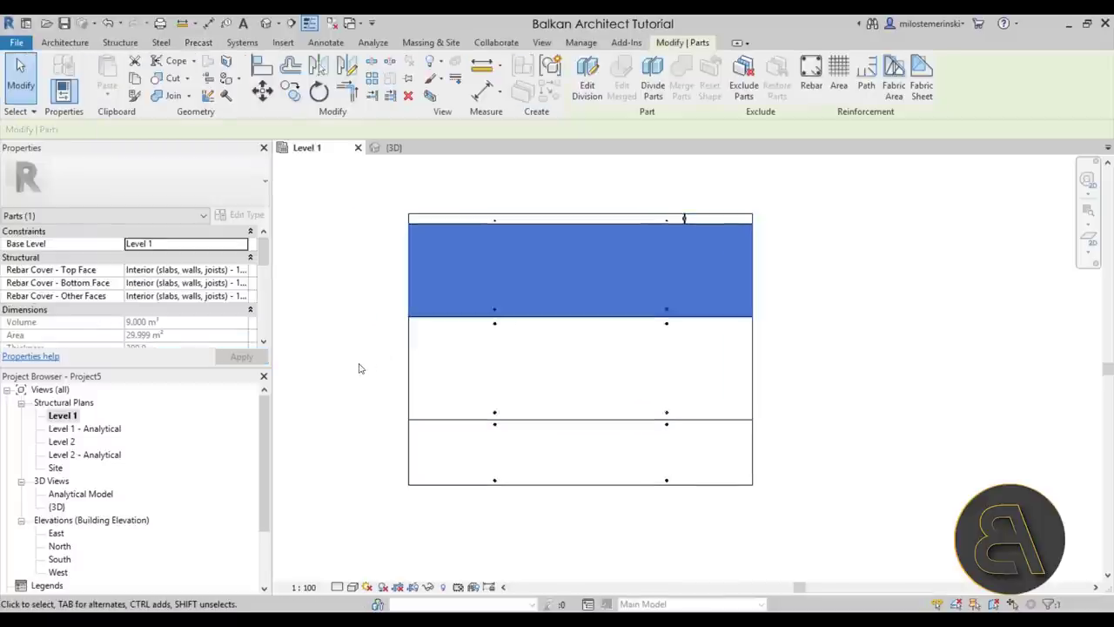
{"action": "left_click", "coordinate": [360, 365]}
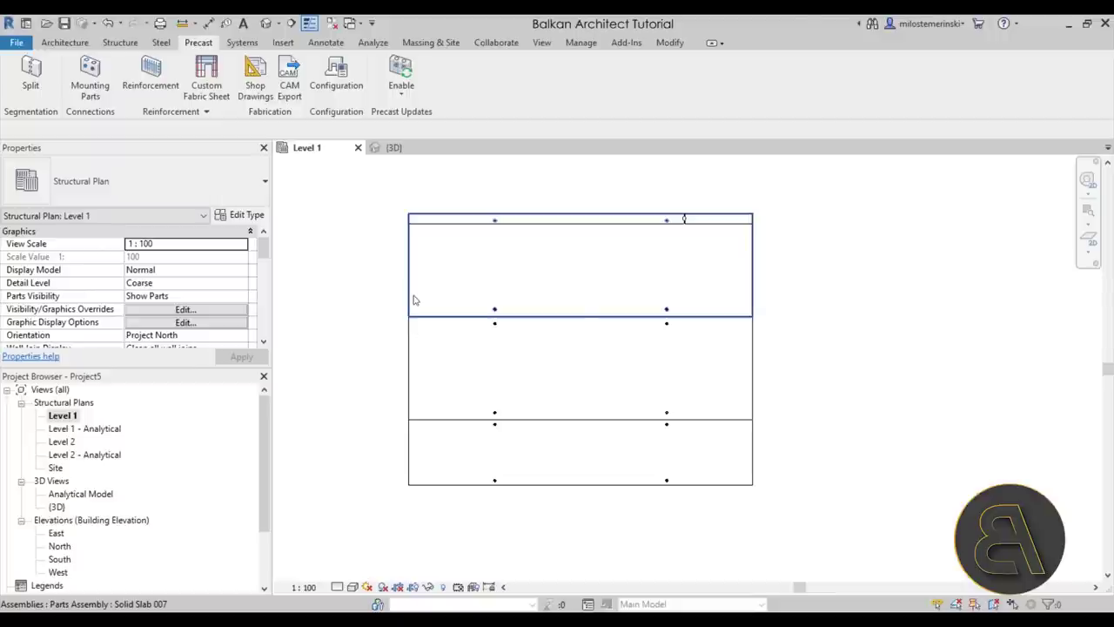
{"action": "left_click", "coordinate": [414, 294]}
{"action": "left_click_drag", "start_coordinate": [749, 530], "coordinate": [422, 294]}
{"action": "left_click", "coordinate": [318, 306]}
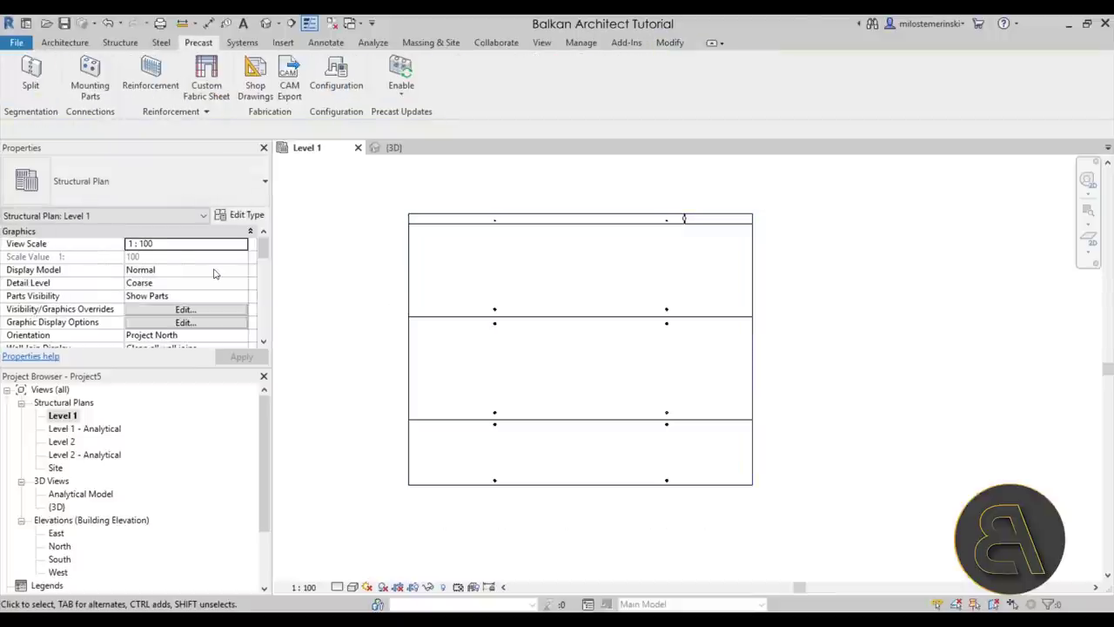
Step: Open the view range settings of the Level 1 structural plan
{"action": "scroll", "coordinate": [183, 290], "scroll_direction": "down", "scroll_amount": 10}
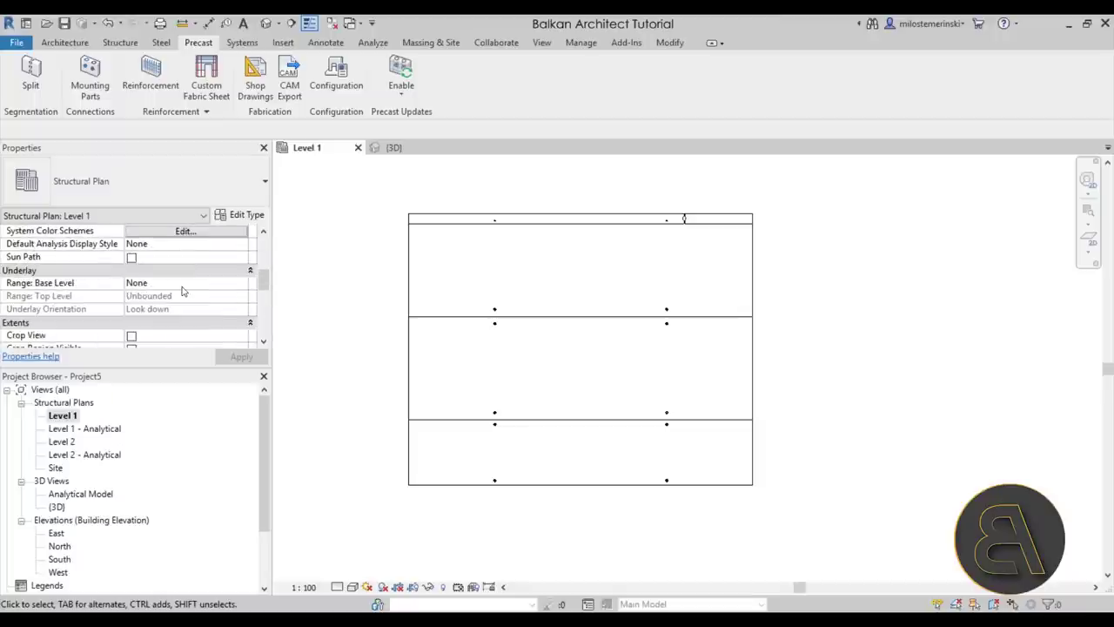
{"action": "scroll", "coordinate": [183, 290], "scroll_direction": "down", "scroll_amount": 3}
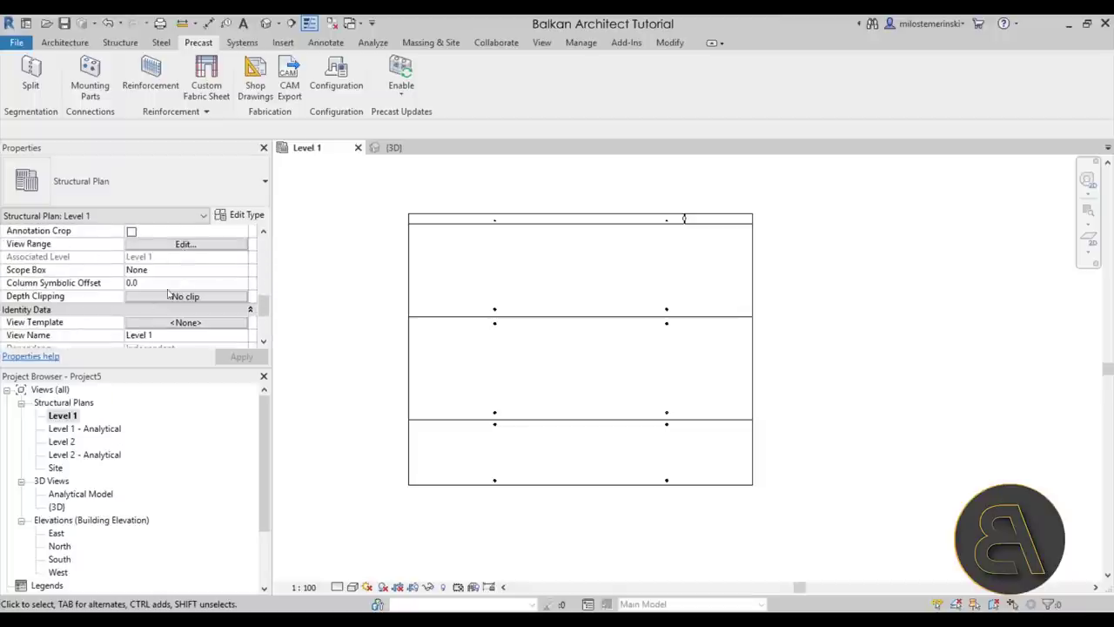
{"action": "left_click", "coordinate": [159, 246]}
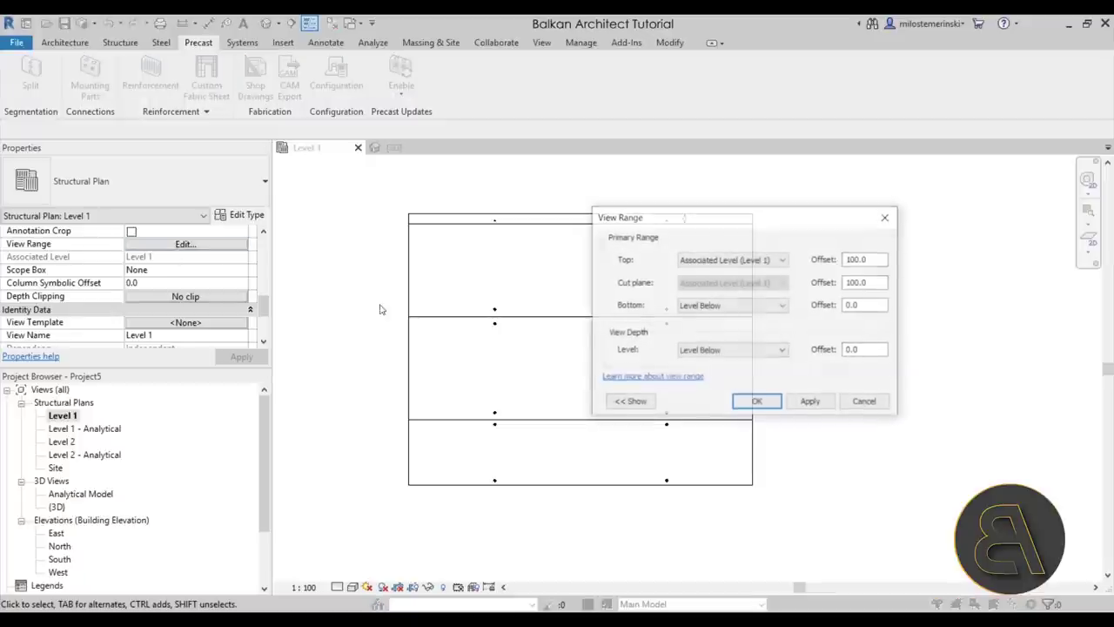
Step: Set the view range's bottom and view depth to Associated Level (Level 1) and apply it to the plan
{"action": "left_click", "coordinate": [714, 306]}
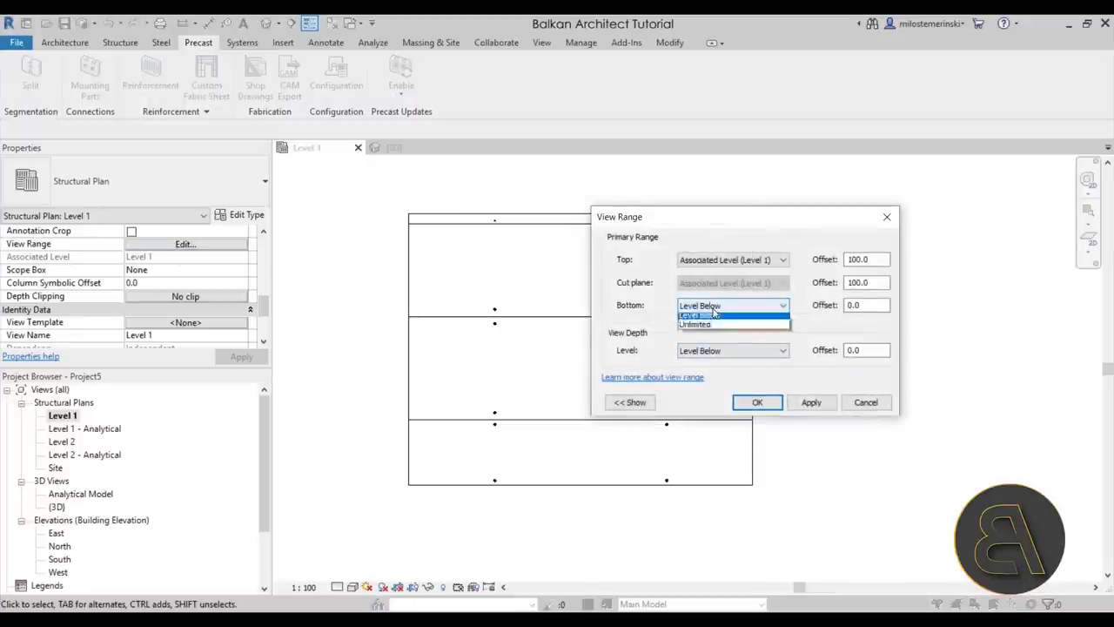
{"action": "key", "text": "Up"}
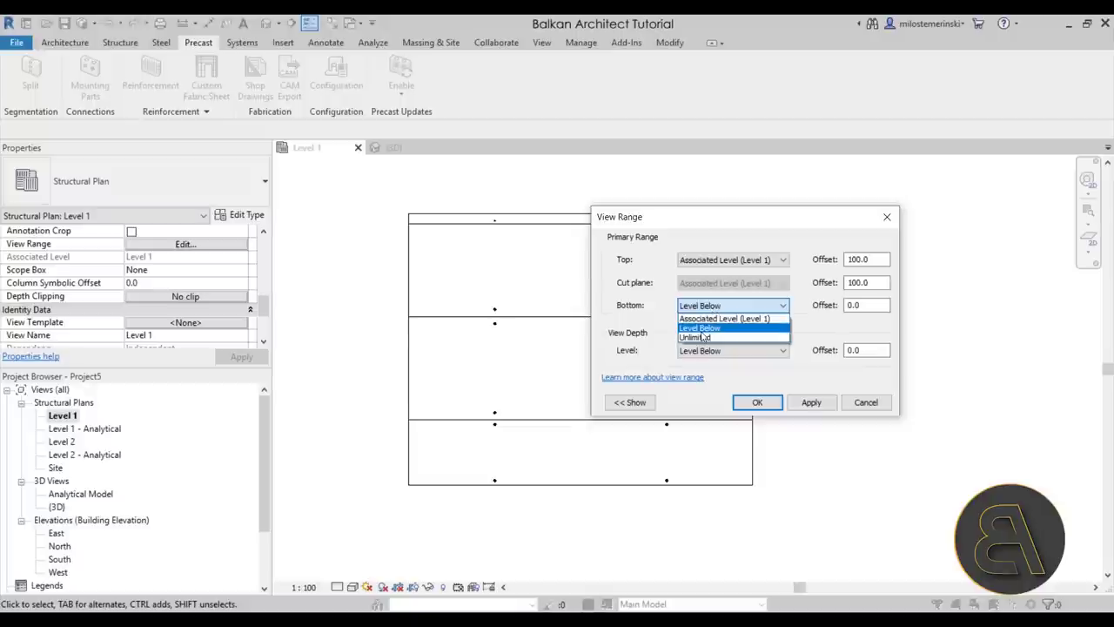
{"action": "left_click", "coordinate": [709, 319]}
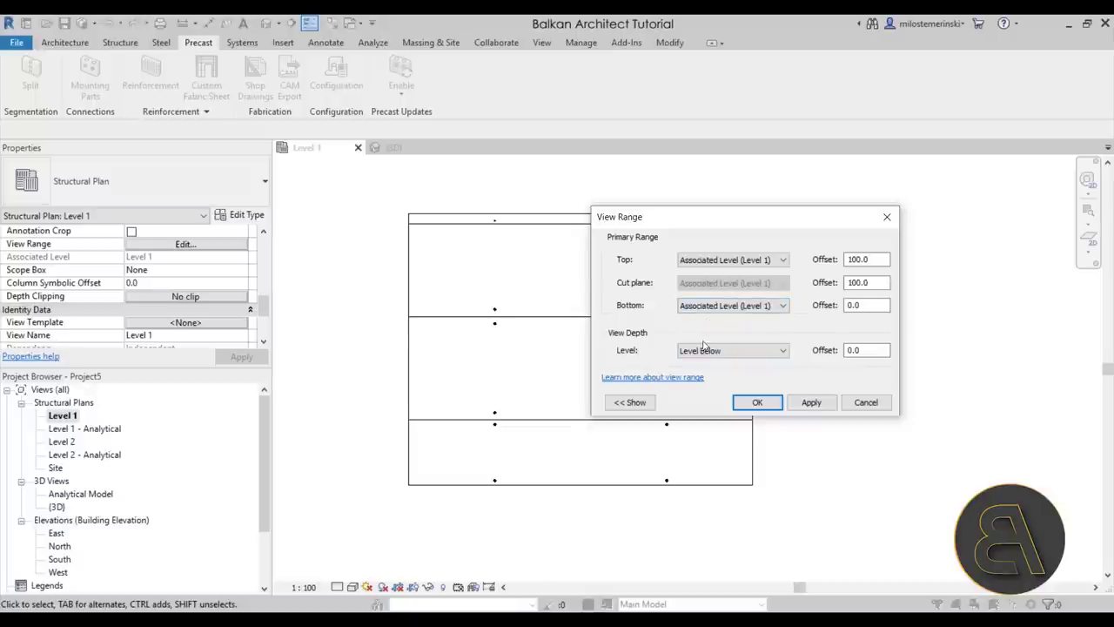
{"action": "left_click", "coordinate": [731, 350]}
{"action": "left_click", "coordinate": [712, 361]}
{"action": "left_click", "coordinate": [805, 400]}
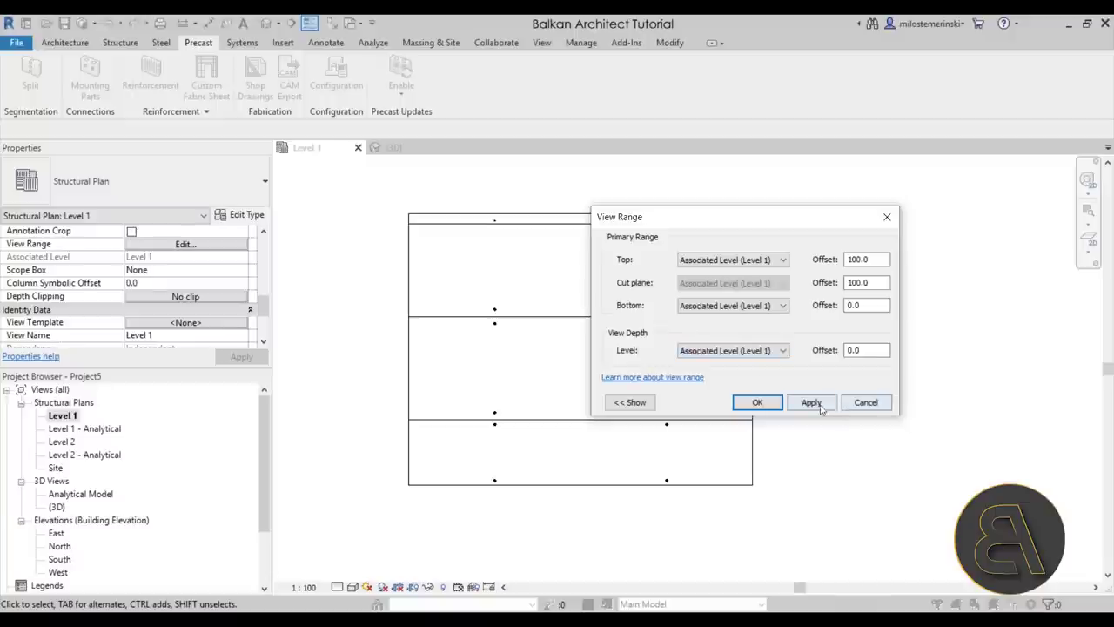
{"action": "left_click", "coordinate": [802, 399]}
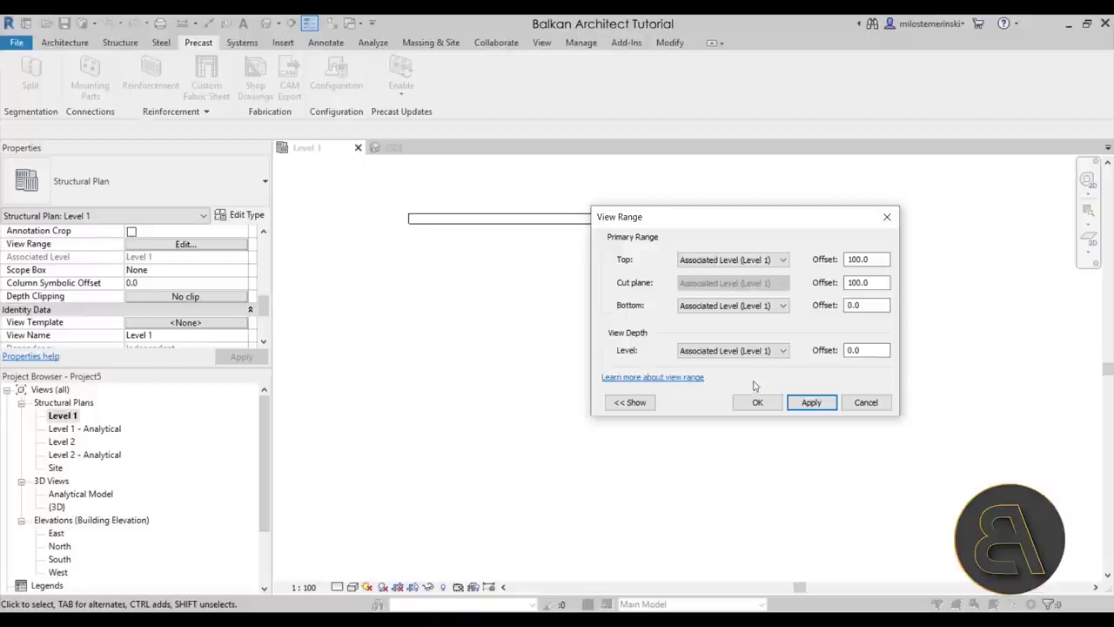
Step: Set both the bottom and the view depth of the Level 1 plan's view range to Unlimited and accept the settings
{"action": "left_click", "coordinate": [719, 306]}
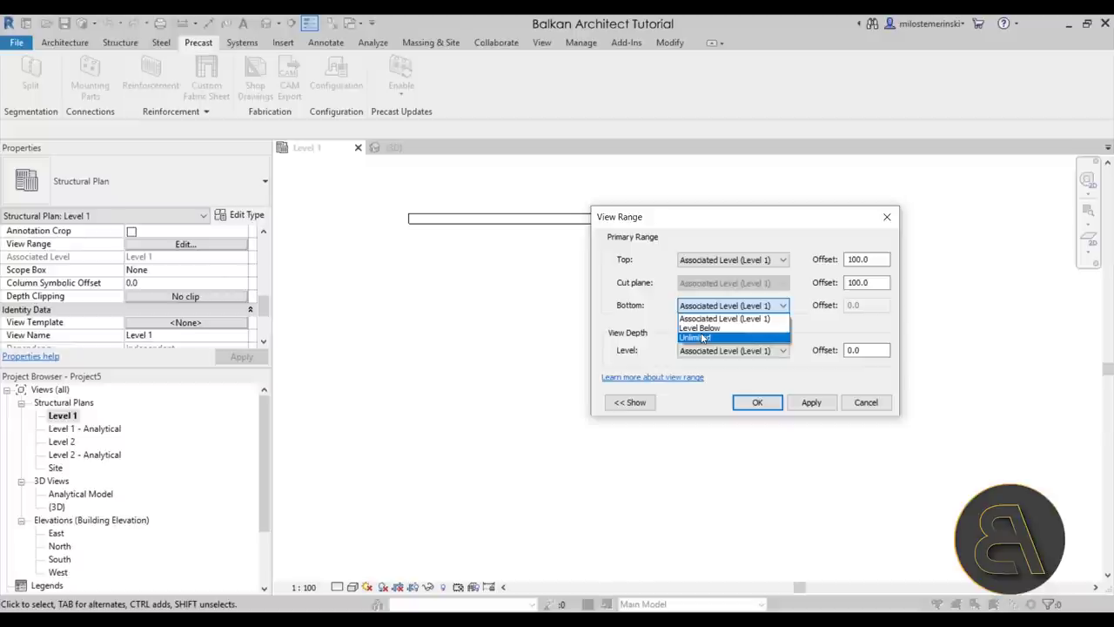
{"action": "left_click", "coordinate": [701, 337]}
{"action": "left_click", "coordinate": [709, 350]}
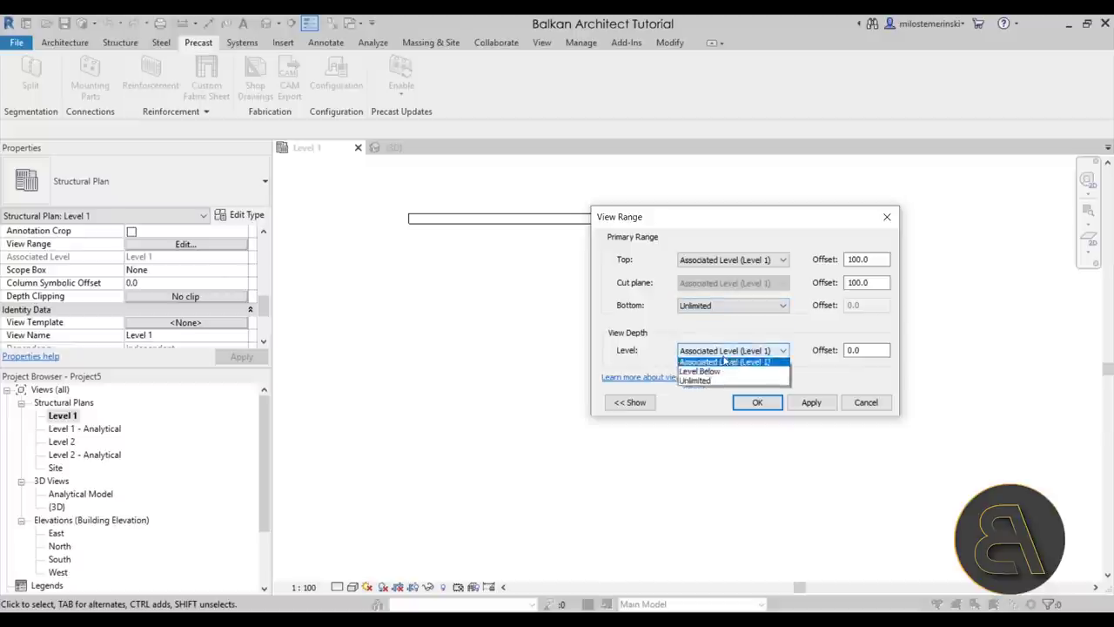
{"action": "left_click", "coordinate": [692, 383]}
{"action": "left_click", "coordinate": [811, 402]}
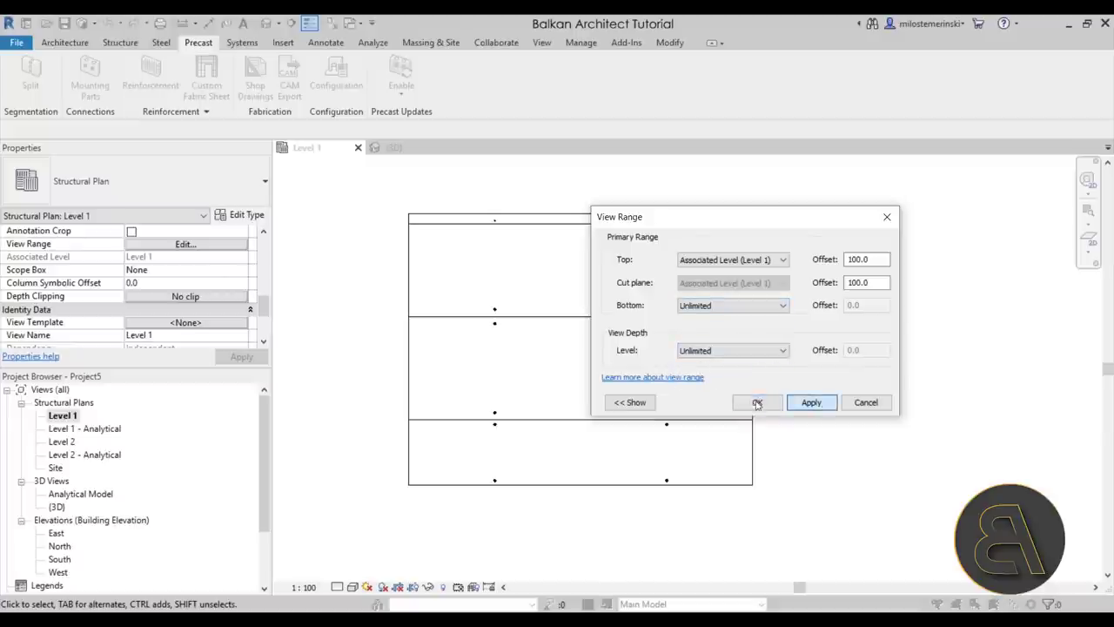
{"action": "left_click", "coordinate": [757, 402]}
{"action": "scroll", "coordinate": [594, 404], "scroll_direction": "down", "scroll_amount": 2}
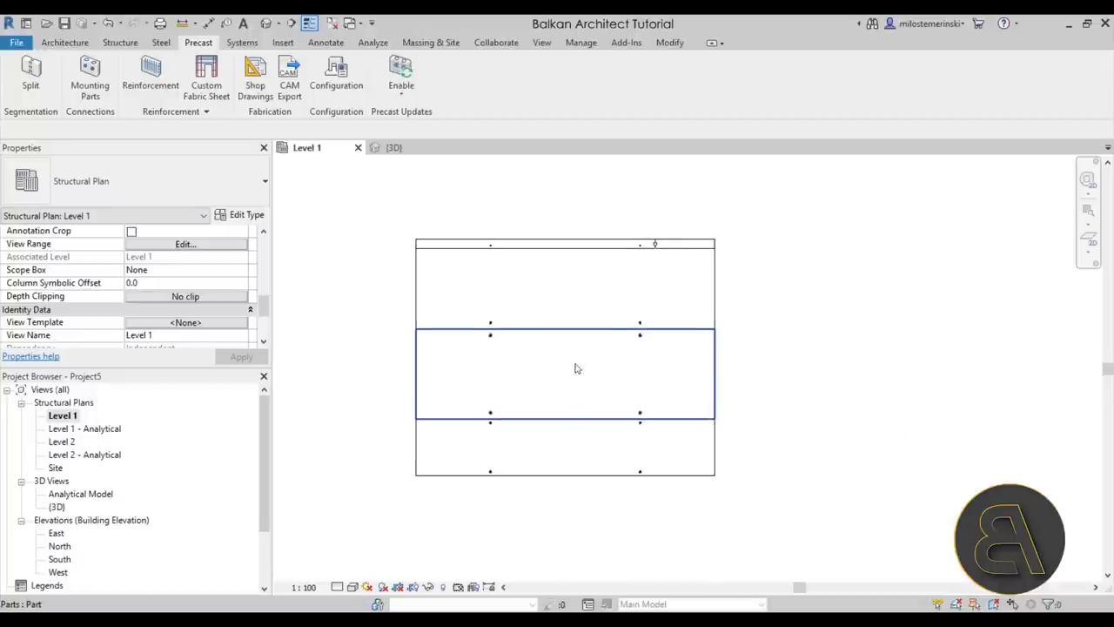
Step: Switch back to the 3D view of the segmented wall and floor slab
{"action": "left_click", "coordinate": [416, 149]}
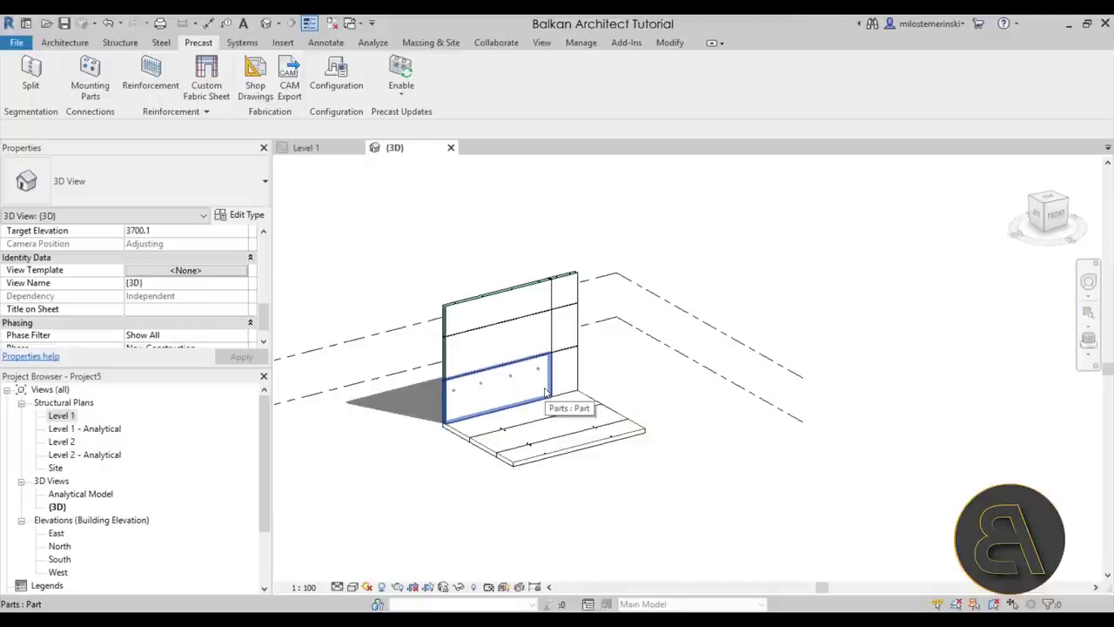
{"action": "scroll", "coordinate": [510, 360], "scroll_direction": "up", "scroll_amount": 4}
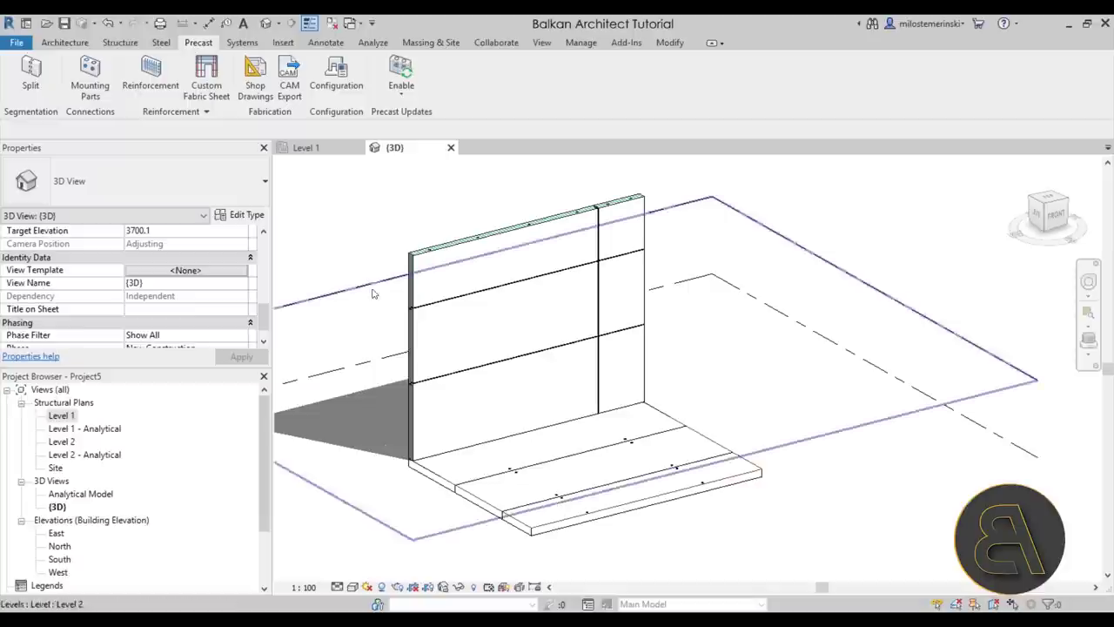
{"action": "middle_click_drag", "start_coordinate": [370, 312], "coordinate": [429, 339]}
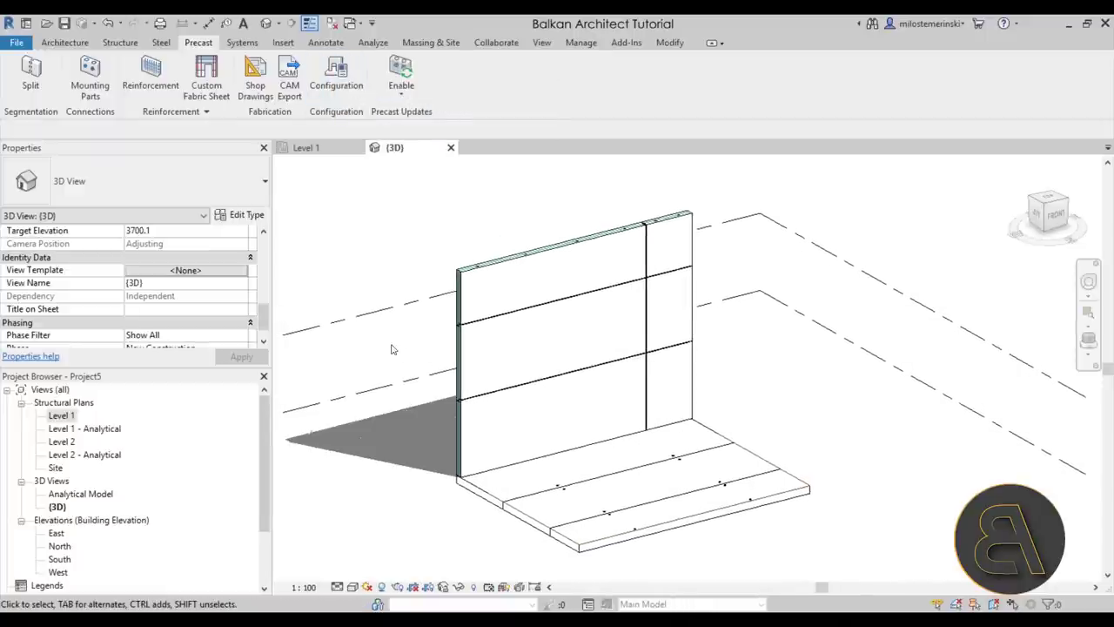
{"action": "middle_click_drag", "start_coordinate": [396, 351], "coordinate": [662, 338]}
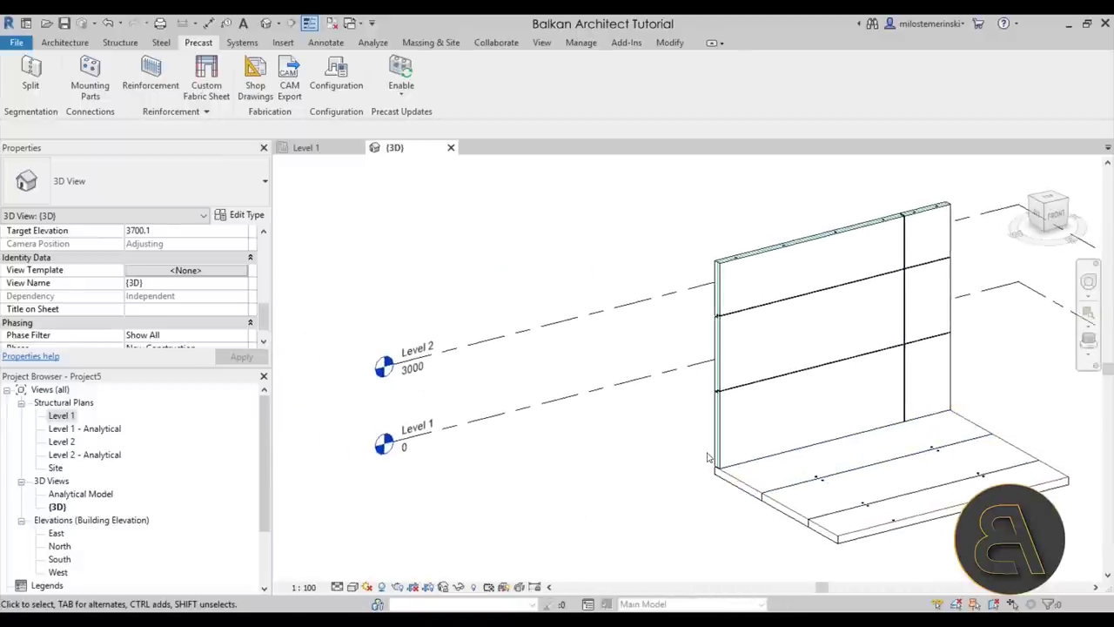
{"action": "middle_click_drag", "start_coordinate": [636, 455], "coordinate": [642, 456]}
Step: In the precast configuration, set the maximum wall length for solid wall segmentation to 4000 and accept it
{"action": "left_click", "coordinate": [333, 82]}
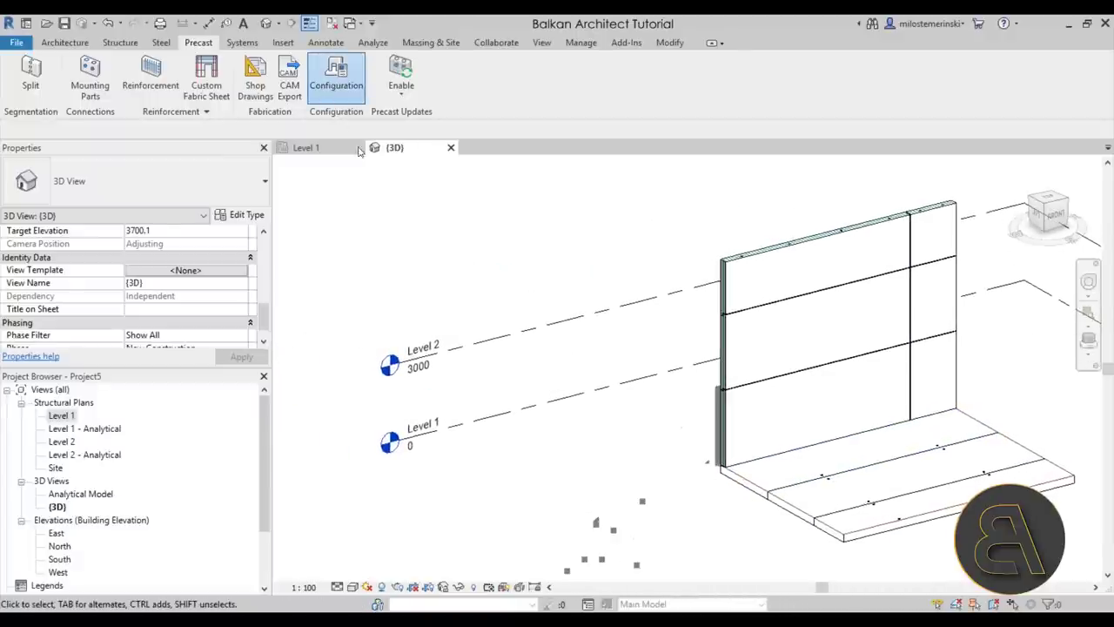
{"action": "left_click_drag", "start_coordinate": [443, 78], "coordinate": [372, 83]}
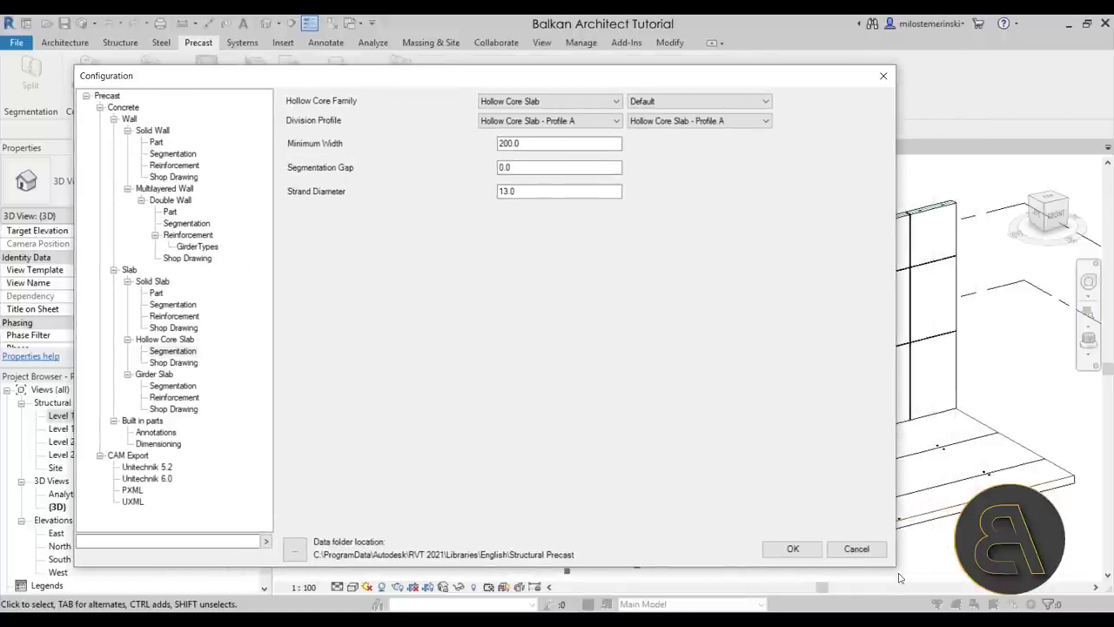
{"action": "mouse_move", "coordinate": [692, 80]}
{"action": "left_mouse_down"}
{"action": "mouse_move", "coordinate": [639, 81]}
{"action": "mouse_move", "coordinate": [685, 81]}
{"action": "left_mouse_up"}
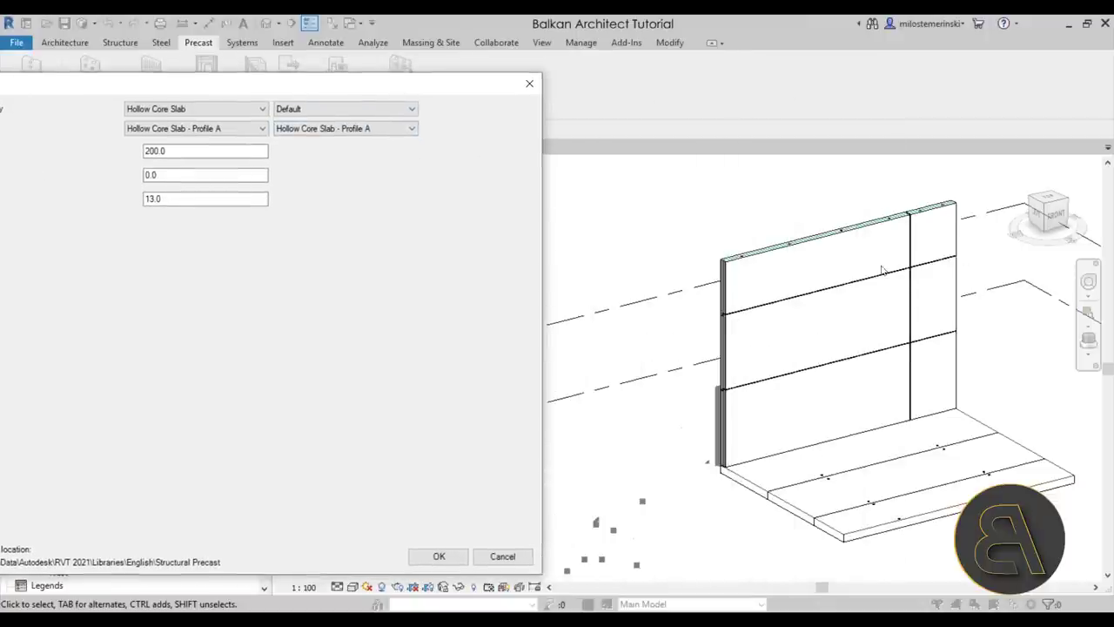
{"action": "left_click_drag", "start_coordinate": [322, 89], "coordinate": [643, 81]}
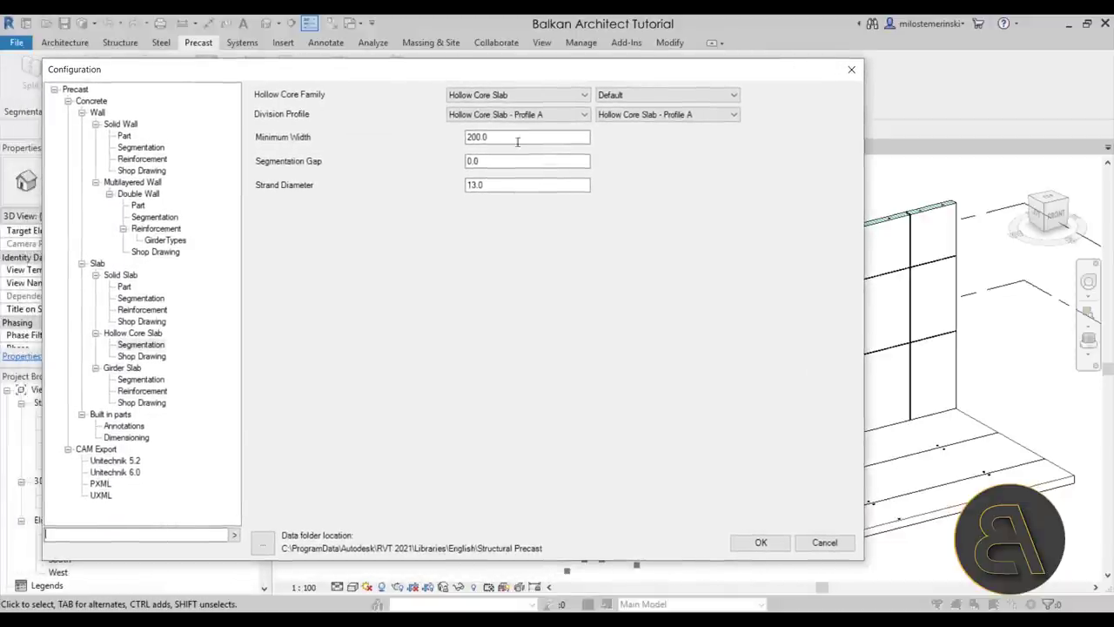
{"action": "left_click", "coordinate": [140, 152]}
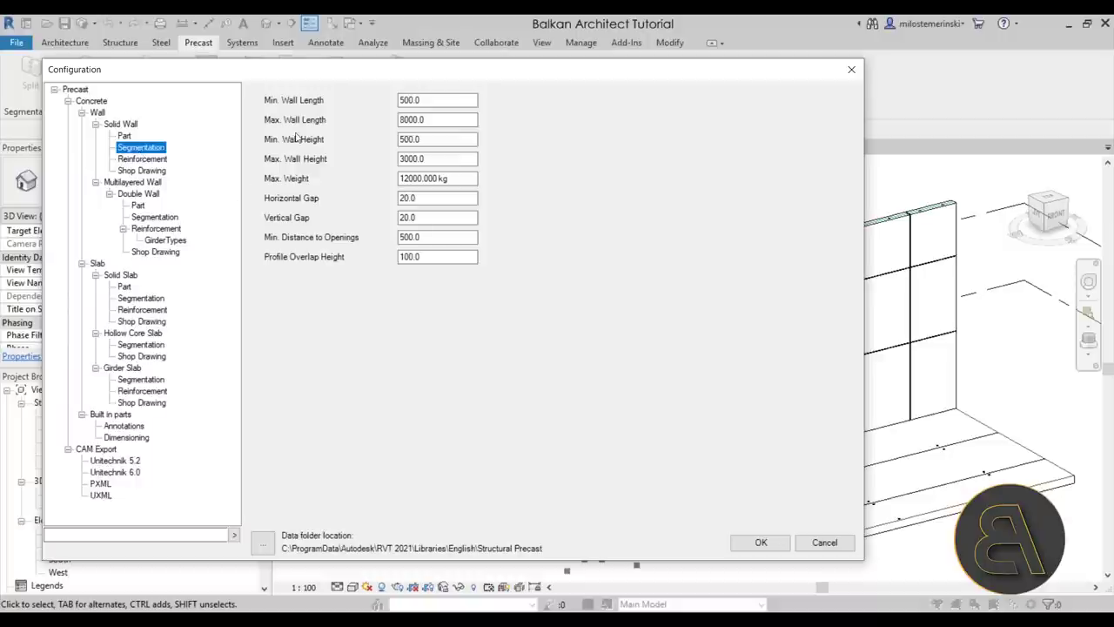
{"action": "left_click", "coordinate": [401, 119]}
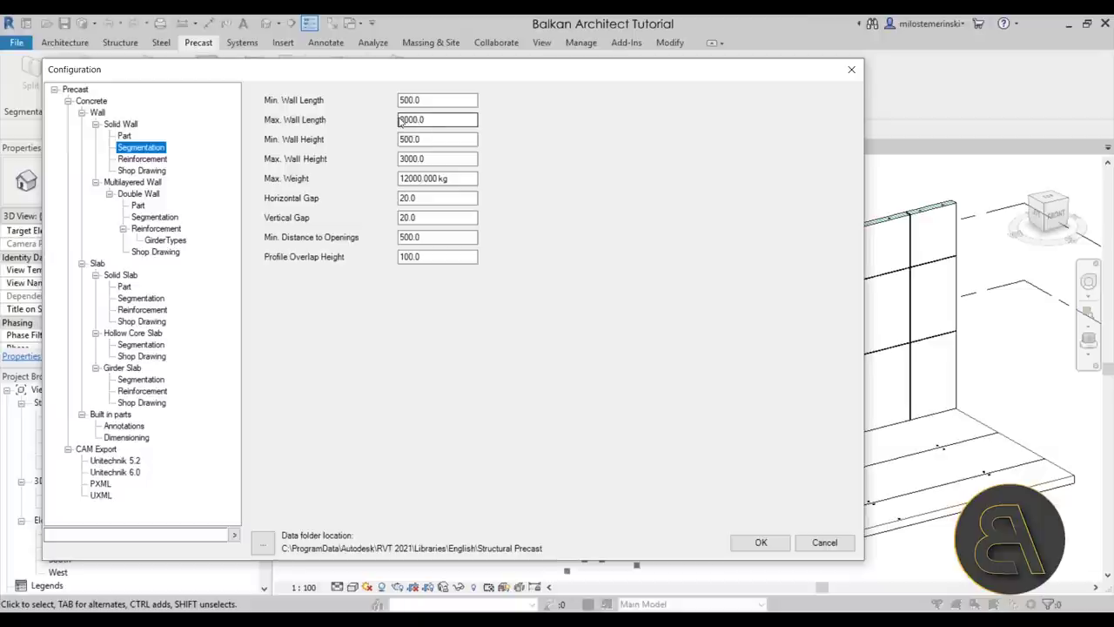
{"action": "type", "text": "8"}
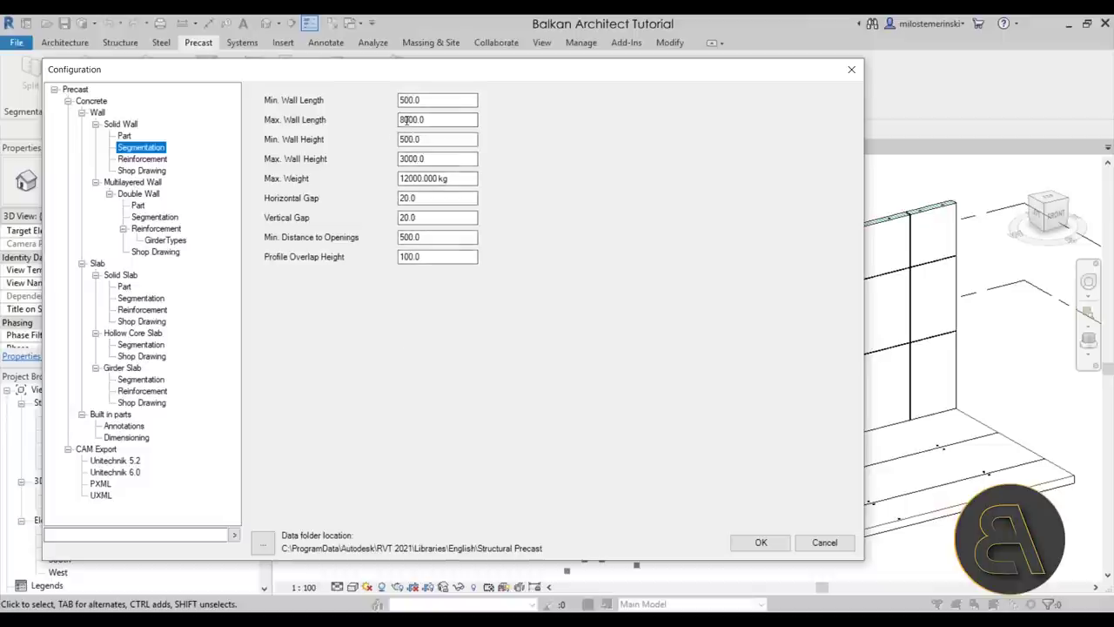
{"action": "left_click_drag", "start_coordinate": [406, 120], "coordinate": [398, 121]}
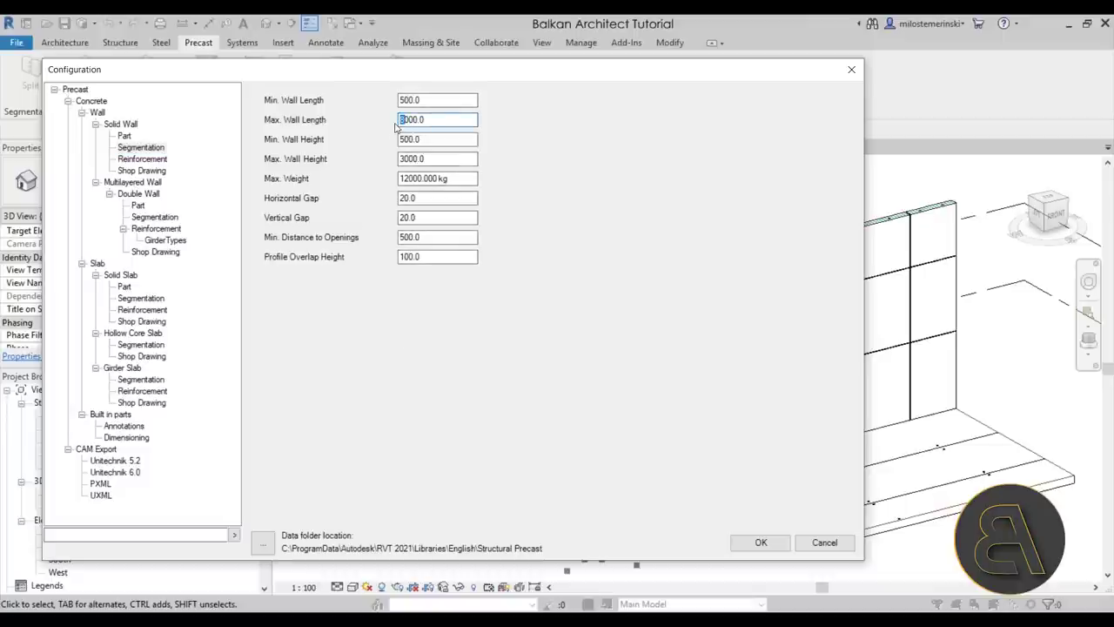
{"action": "left_click", "coordinate": [765, 544]}
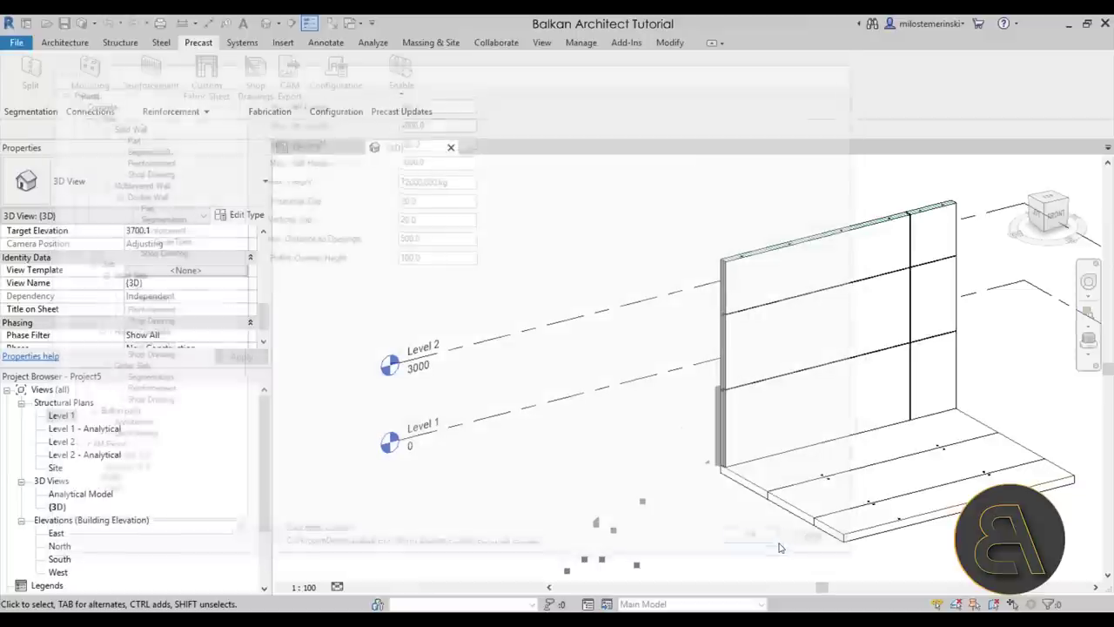
Step: Undo the splits of the wall and floor slab, and review the solid wall segmentation settings in the precast configuration
{"action": "left_click", "coordinate": [107, 24]}
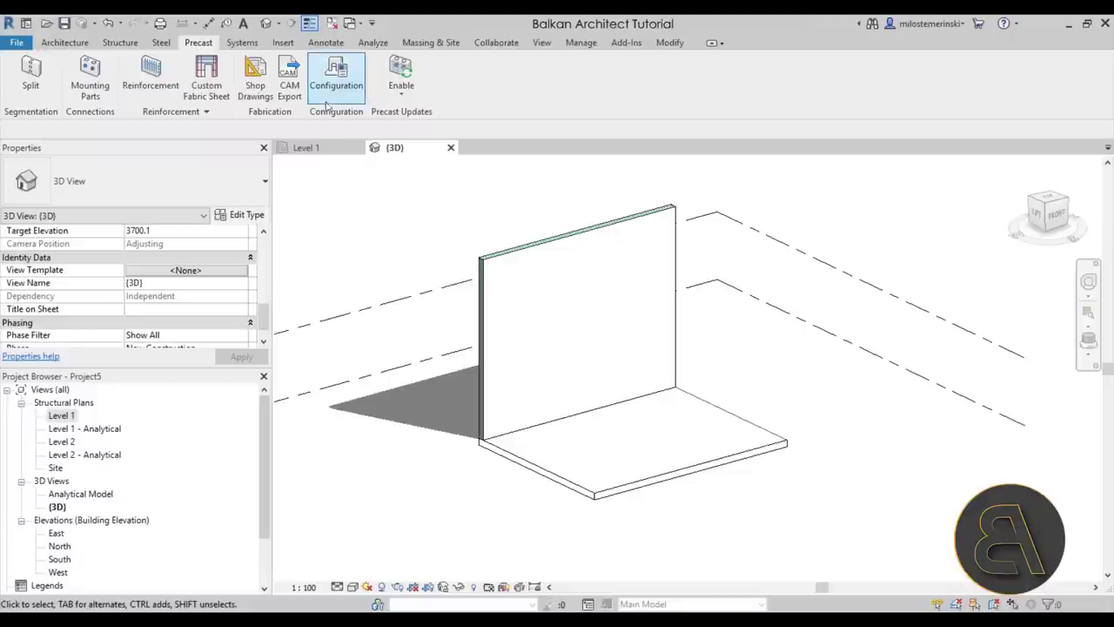
{"action": "left_click", "coordinate": [328, 96]}
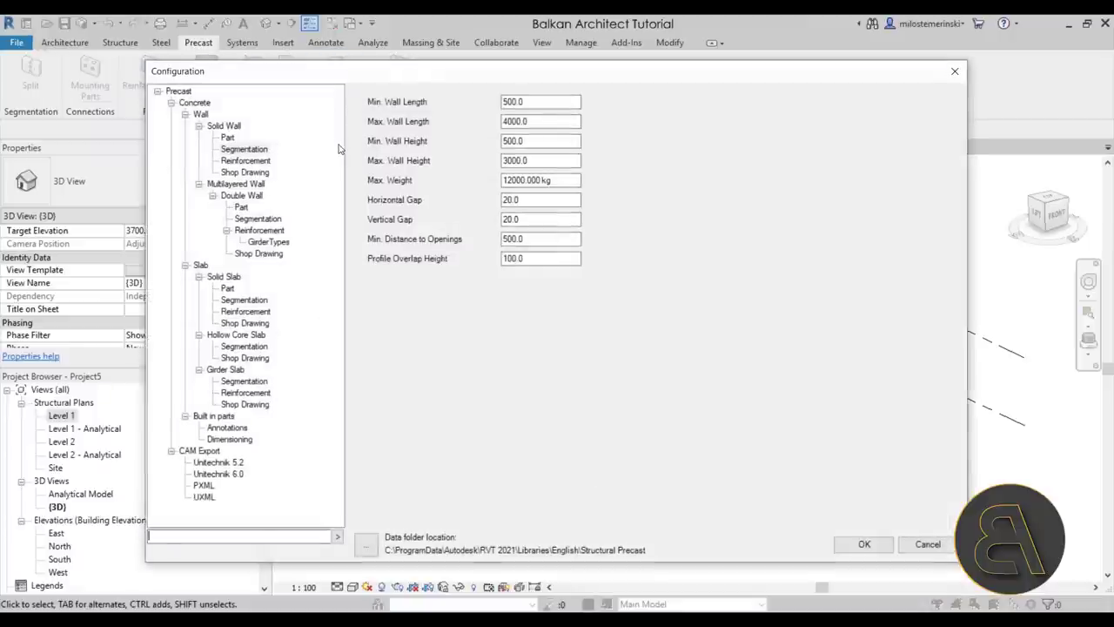
{"action": "left_click_drag", "start_coordinate": [357, 80], "coordinate": [324, 84]}
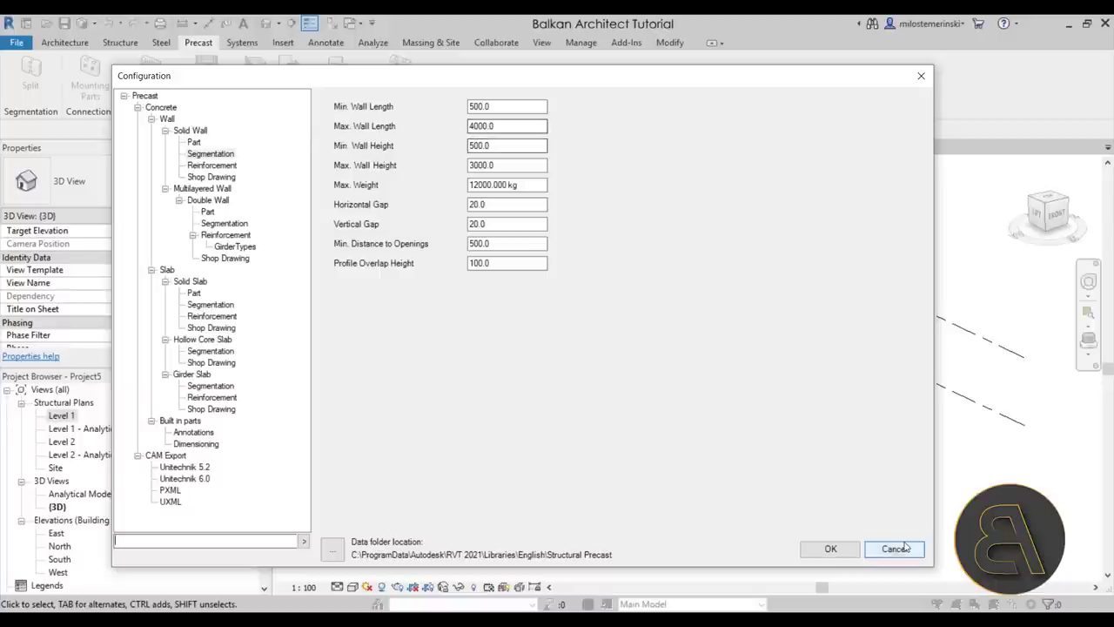
{"action": "left_click", "coordinate": [830, 549]}
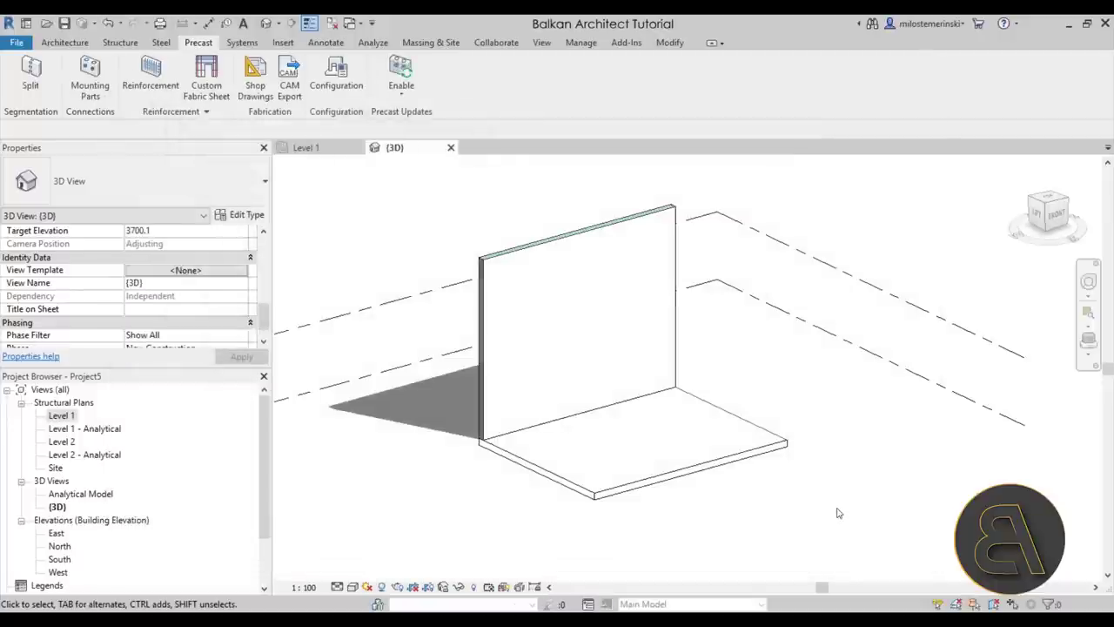
Step: Split the unsegmented wall into precast segments using the new maximum wall length
{"action": "left_click", "coordinate": [477, 250]}
{"action": "left_click", "coordinate": [355, 213]}
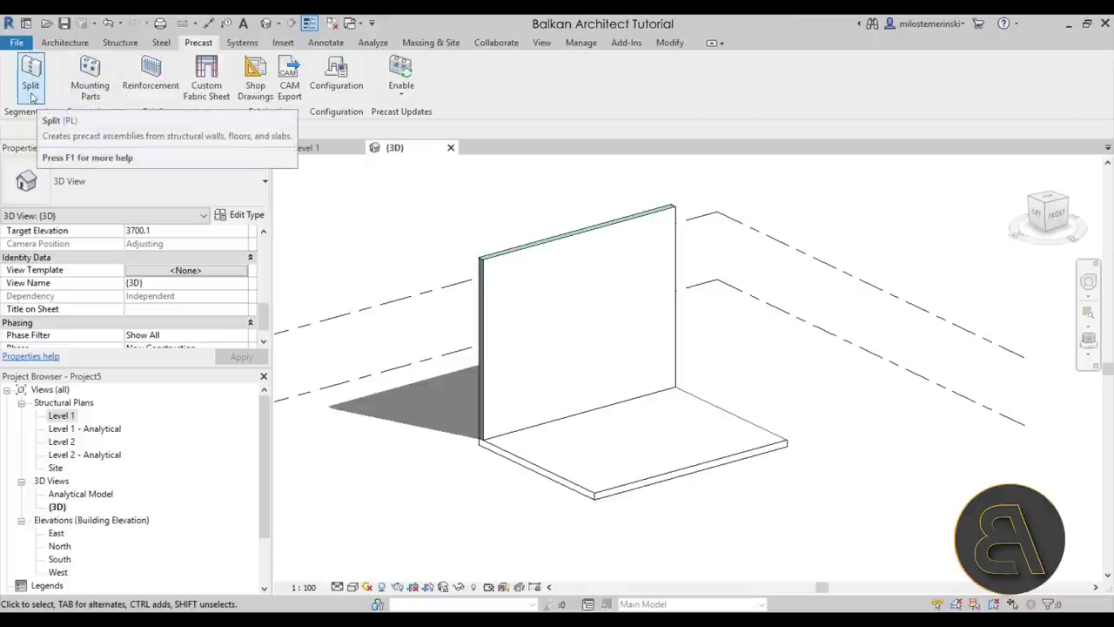
{"action": "left_click", "coordinate": [32, 94]}
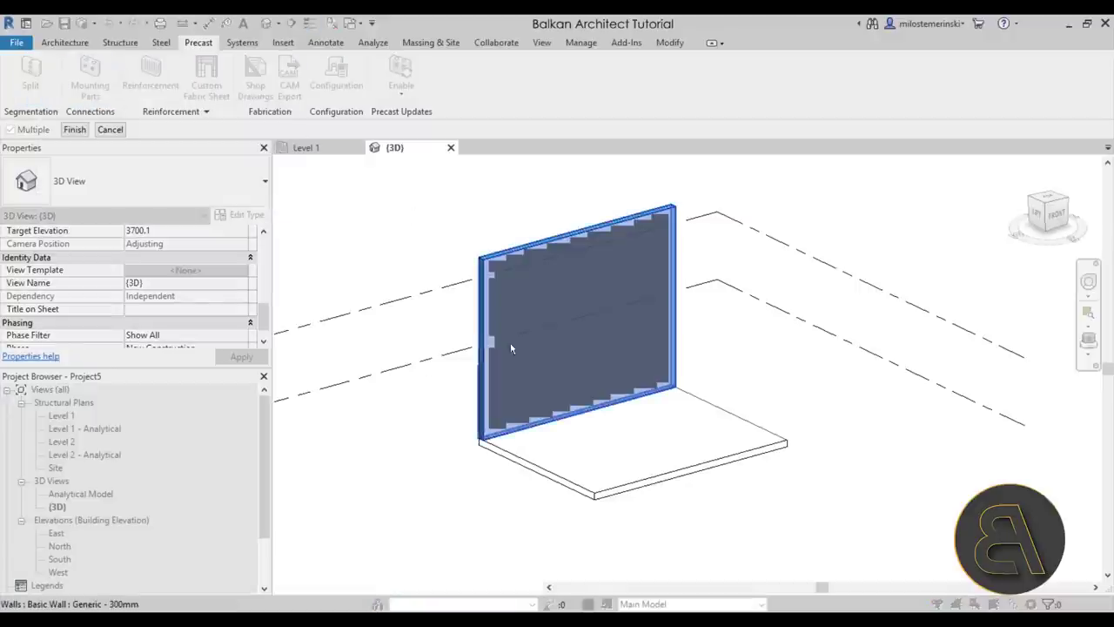
{"action": "left_click", "coordinate": [511, 348]}
{"action": "left_click", "coordinate": [75, 129]}
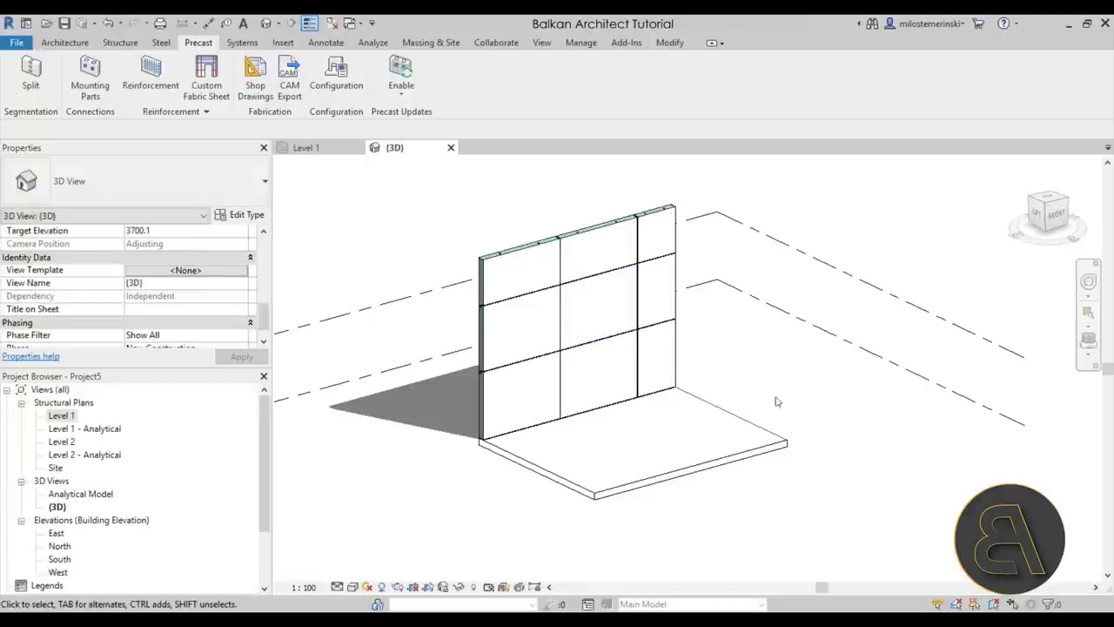
Step: Examine the wall's new segmentation and the floor slab from the 3D view
{"action": "scroll", "coordinate": [682, 374], "scroll_direction": "up", "scroll_amount": 3}
{"action": "left_click", "coordinate": [599, 383]}
{"action": "scroll", "coordinate": [597, 372], "scroll_direction": "down", "scroll_amount": 3}
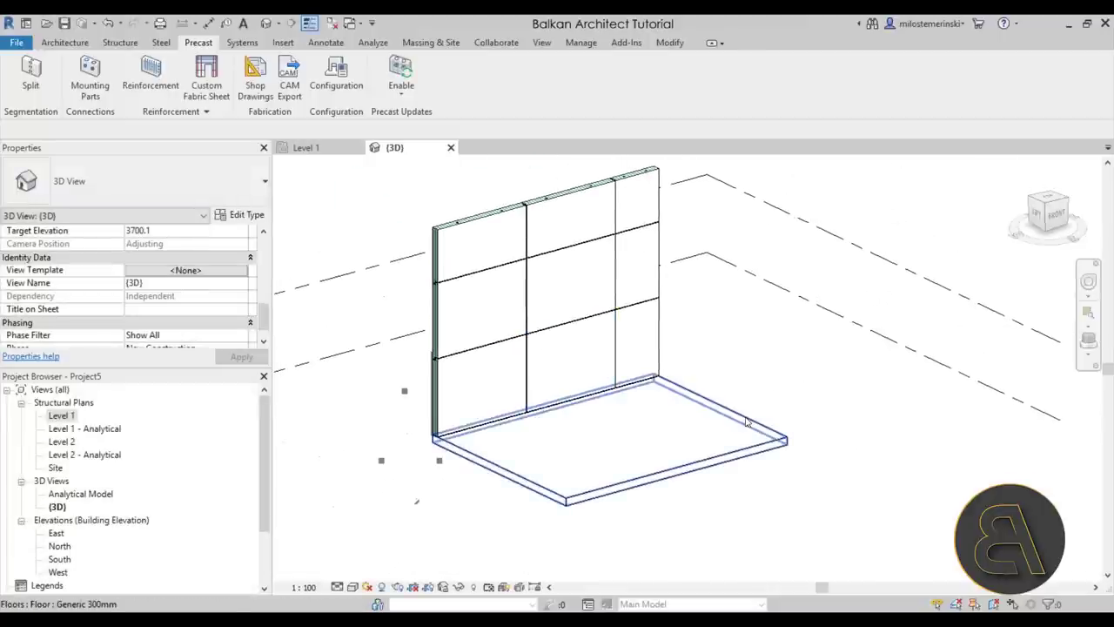
{"action": "left_click", "coordinate": [656, 438]}
{"action": "scroll", "coordinate": [657, 438], "scroll_direction": "down", "scroll_amount": 2}
{"action": "middle_click_drag", "start_coordinate": [656, 437], "coordinate": [602, 400], "text": "shift"}
{"action": "left_click", "coordinate": [344, 234]}
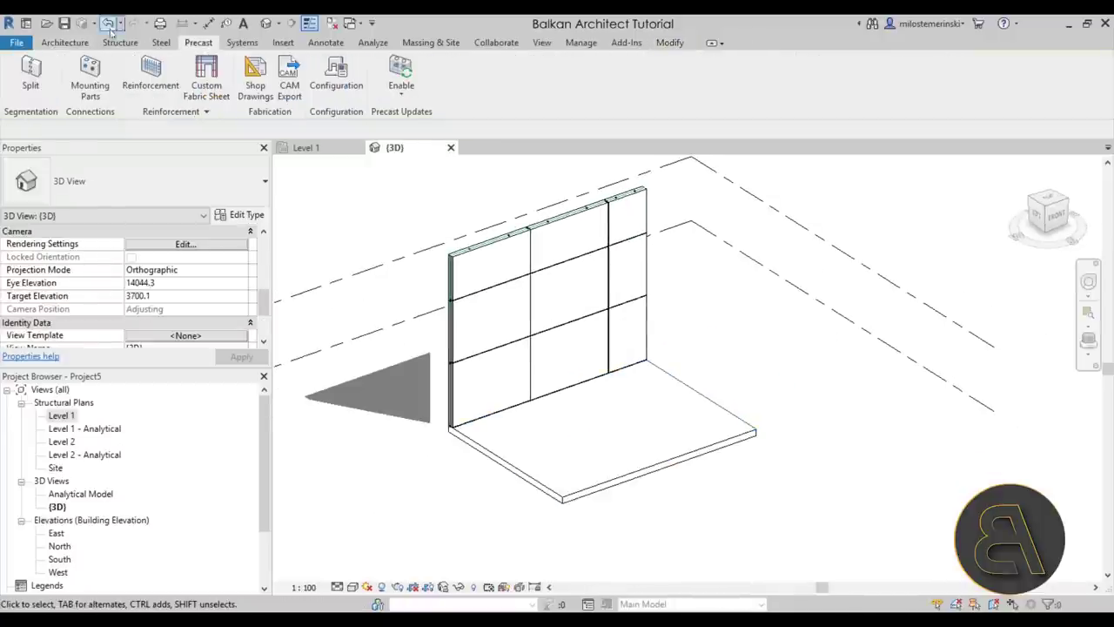
Step: Try splitting the floor slab at the wall's base into precast Solid Slab segments, and undo that split
{"action": "left_click", "coordinate": [31, 74]}
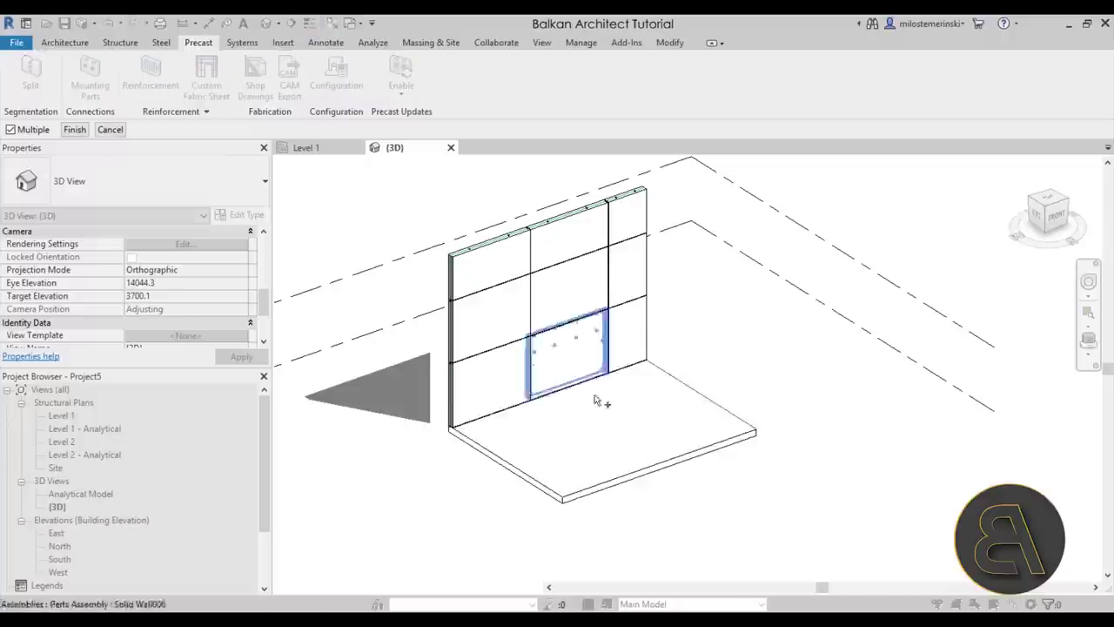
{"action": "left_click", "coordinate": [691, 385]}
{"action": "left_click", "coordinate": [75, 130]}
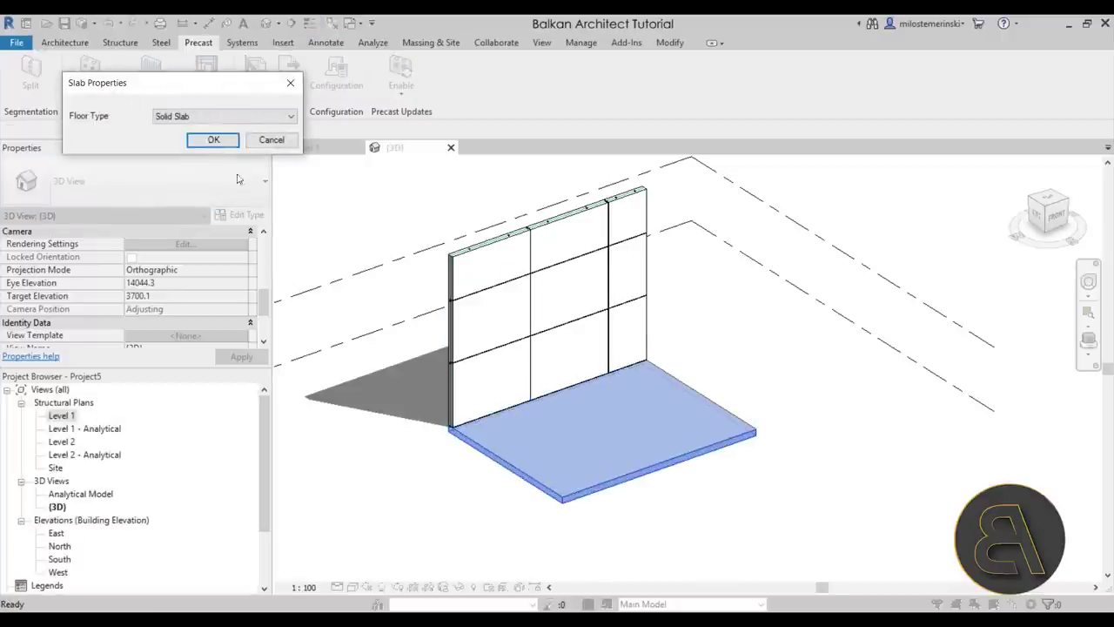
{"action": "left_click", "coordinate": [200, 141]}
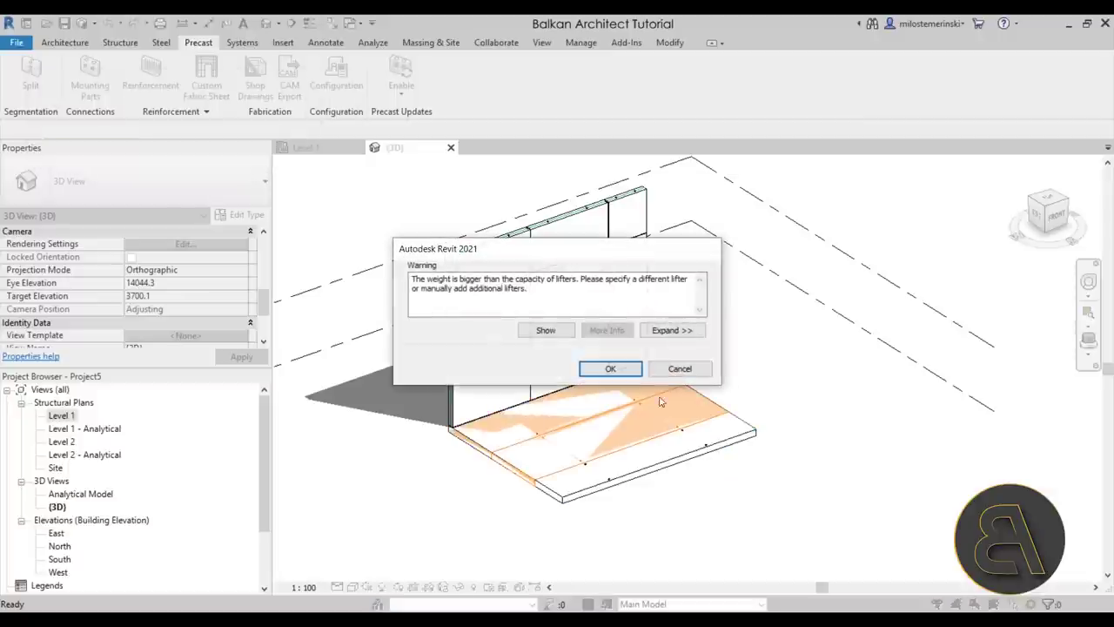
{"action": "left_click", "coordinate": [610, 368]}
{"action": "scroll", "coordinate": [569, 452], "scroll_direction": "up", "scroll_amount": 3}
{"action": "middle_click_drag", "start_coordinate": [557, 456], "coordinate": [447, 428], "text": "shift"}
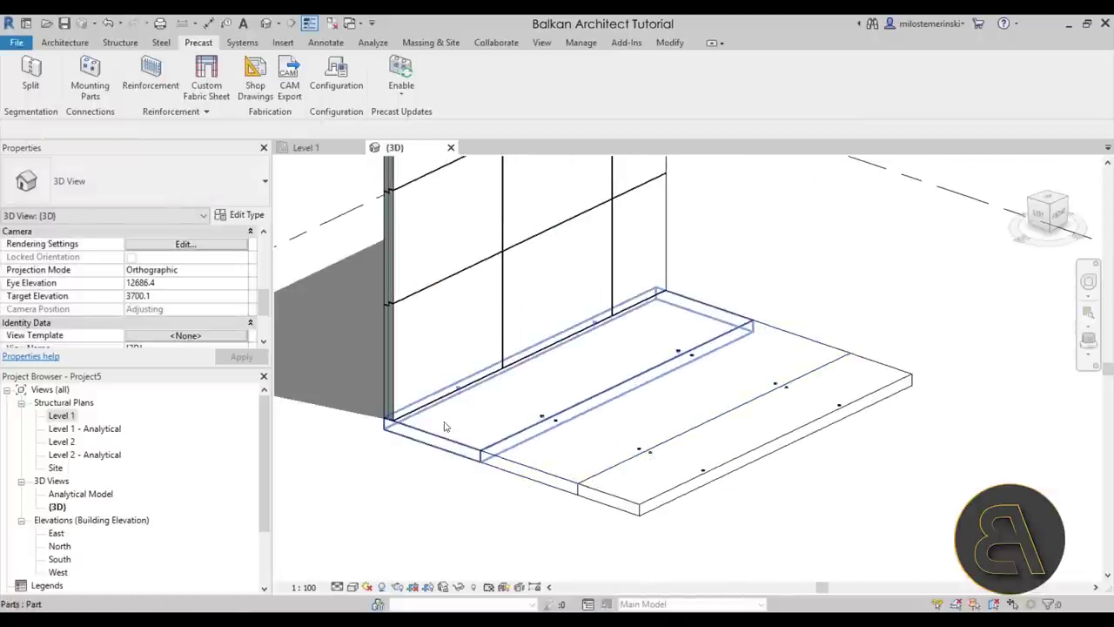
{"action": "middle_click_drag", "start_coordinate": [617, 342], "coordinate": [634, 370], "text": "shift"}
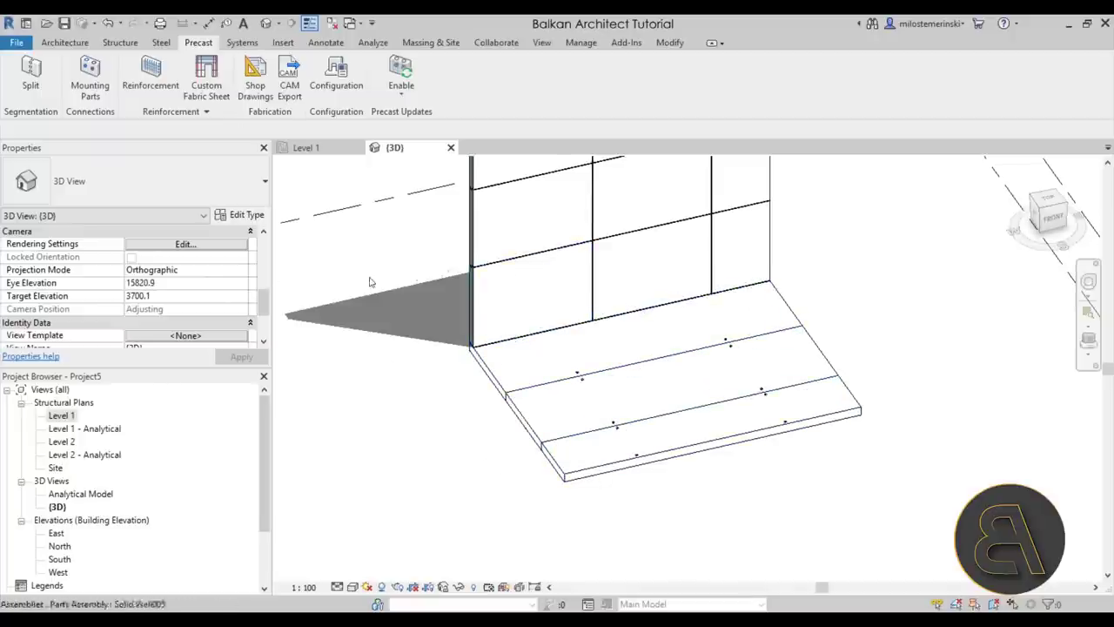
{"action": "left_click", "coordinate": [108, 22]}
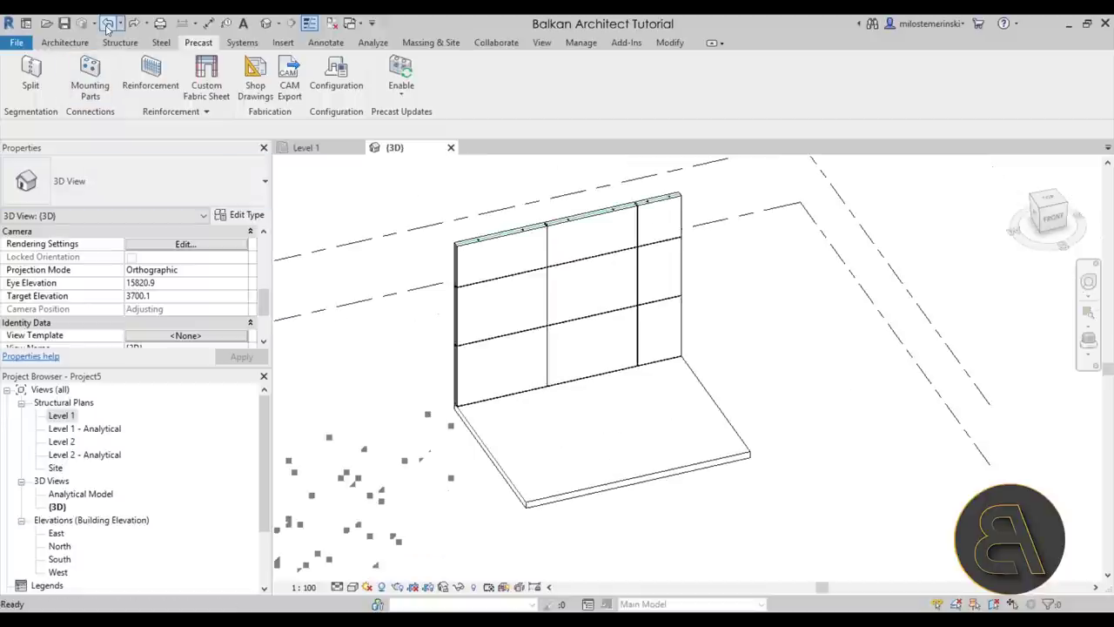
Step: Edit the floor's boundary sketch to set its span direction along the side edge running away from the wall
{"action": "left_click", "coordinate": [477, 440]}
{"action": "left_click", "coordinate": [585, 78]}
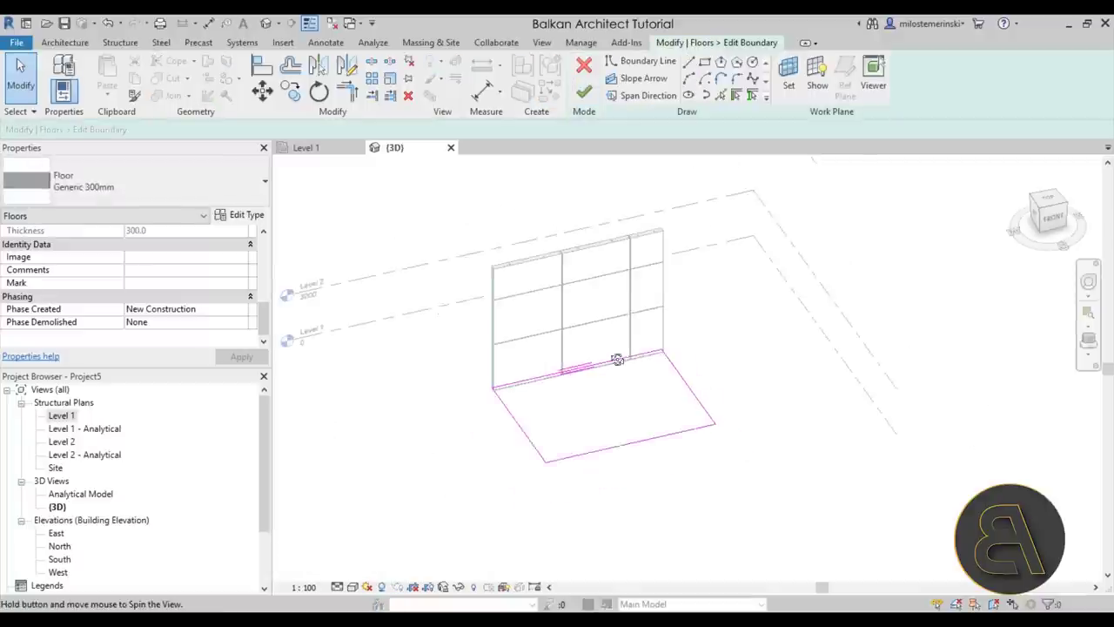
{"action": "middle_click_drag", "start_coordinate": [617, 360], "coordinate": [566, 355], "text": "shift"}
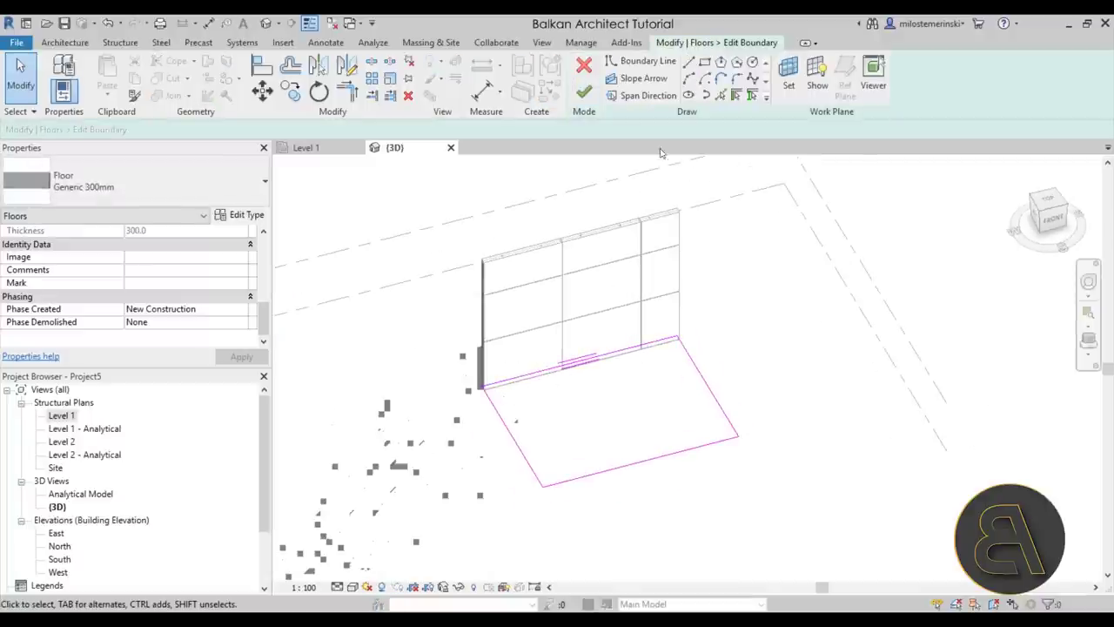
{"action": "left_click", "coordinate": [636, 98]}
{"action": "left_click", "coordinate": [674, 93]}
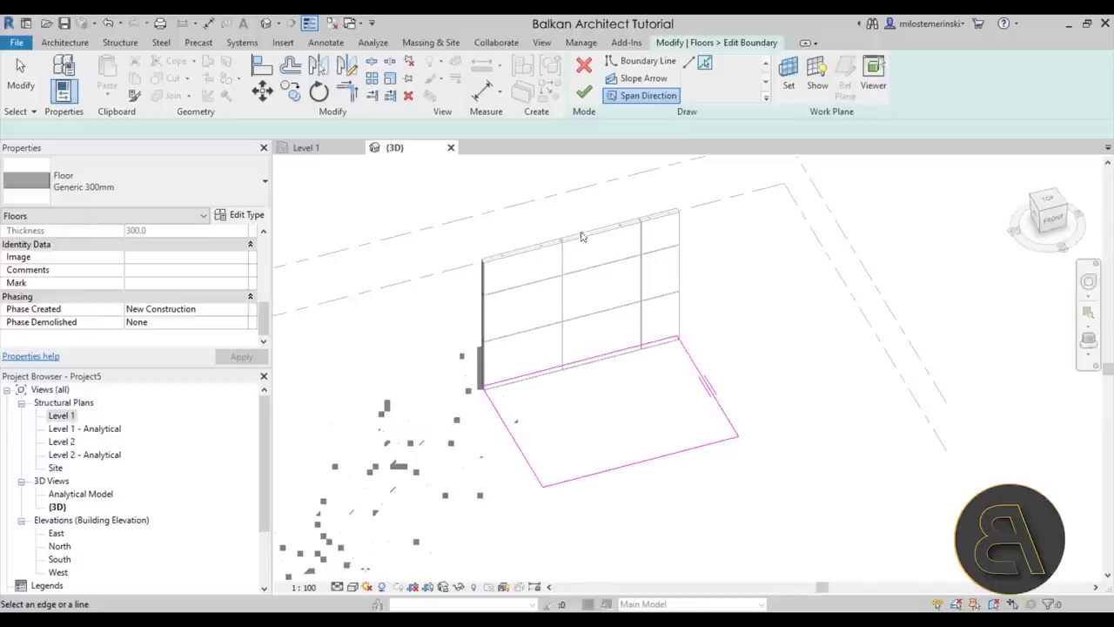
{"action": "left_click", "coordinate": [586, 89]}
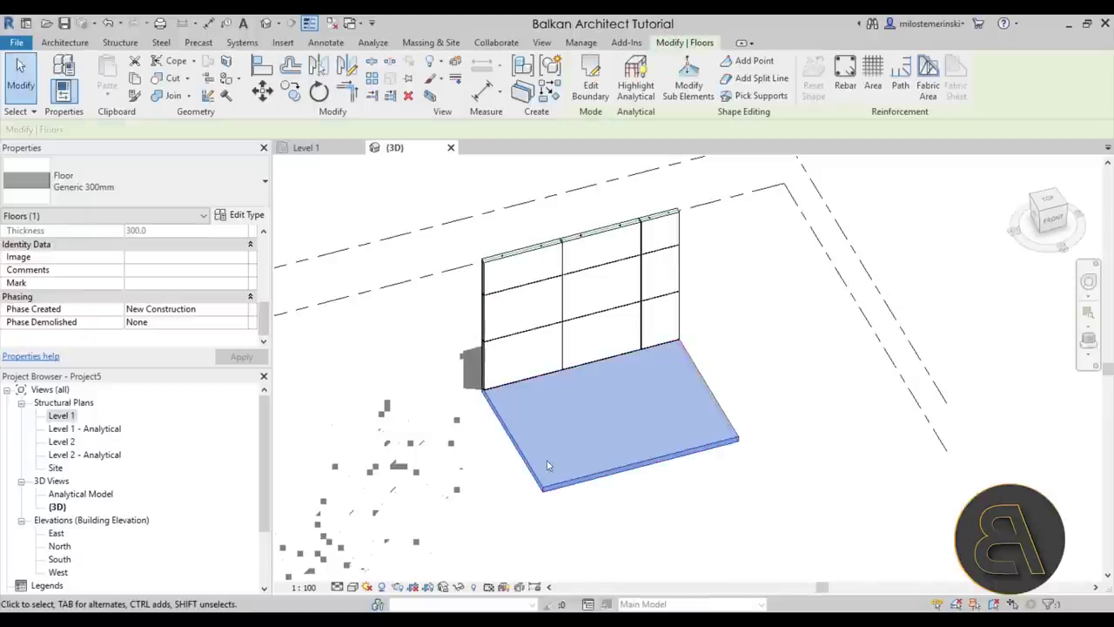
Step: Split the floor at the wall's base into precast Solid Slab segments using the changed span direction, and inspect one part
{"action": "left_click", "coordinate": [199, 42]}
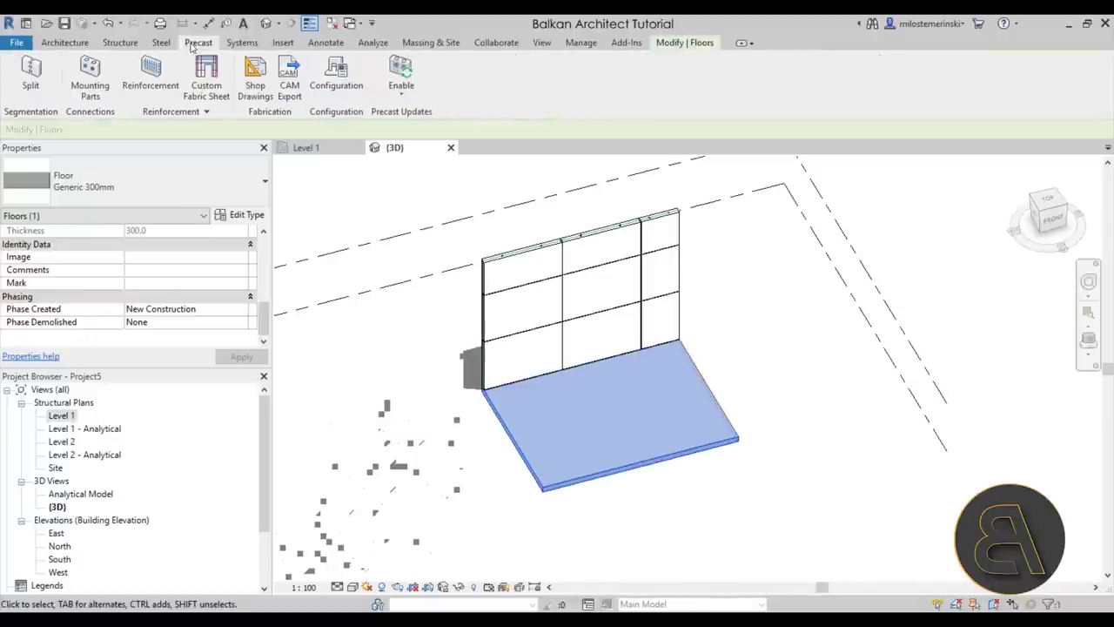
{"action": "left_click", "coordinate": [34, 77]}
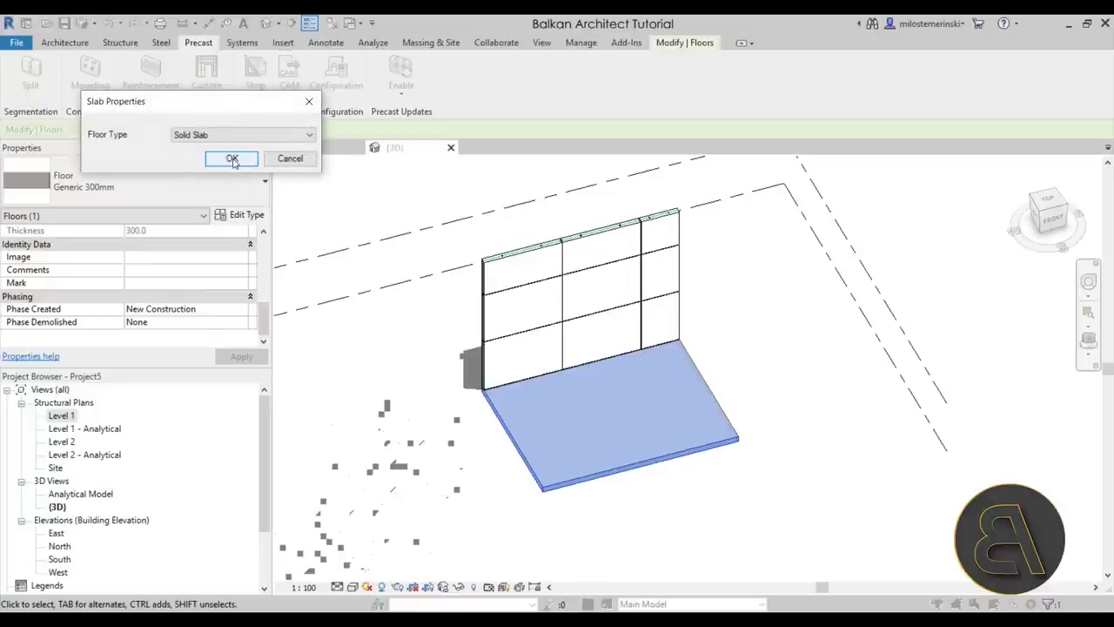
{"action": "left_click", "coordinate": [232, 159]}
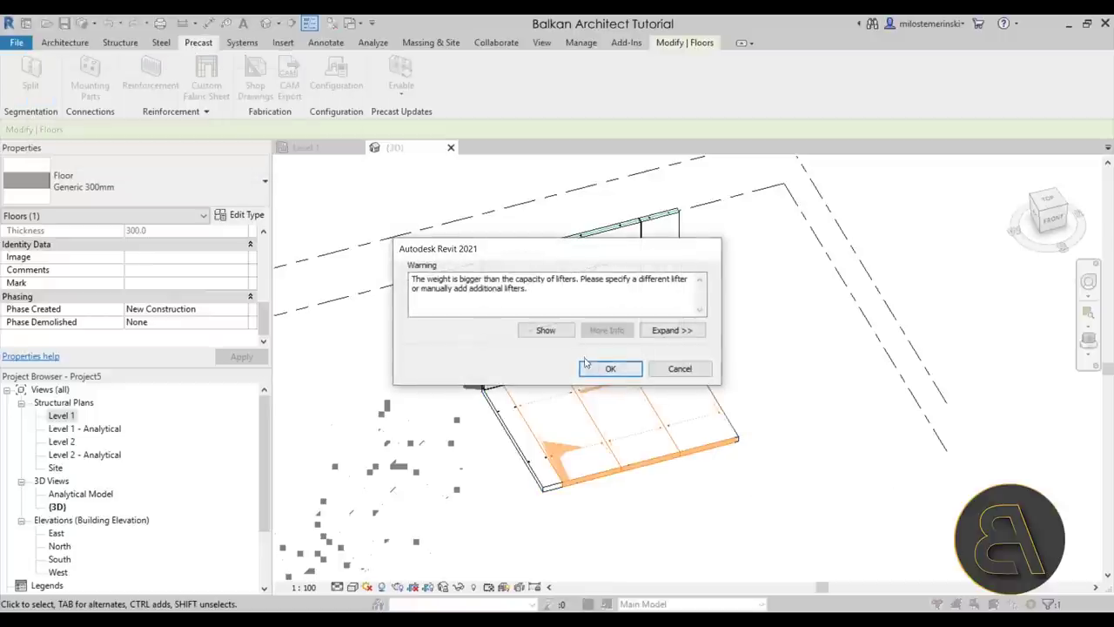
{"action": "left_click", "coordinate": [597, 372]}
{"action": "key", "text": "Escape"}
{"action": "middle_click_drag", "start_coordinate": [627, 452], "coordinate": [622, 498], "text": "shift"}
{"action": "scroll", "coordinate": [652, 522], "scroll_direction": "up", "scroll_amount": 6}
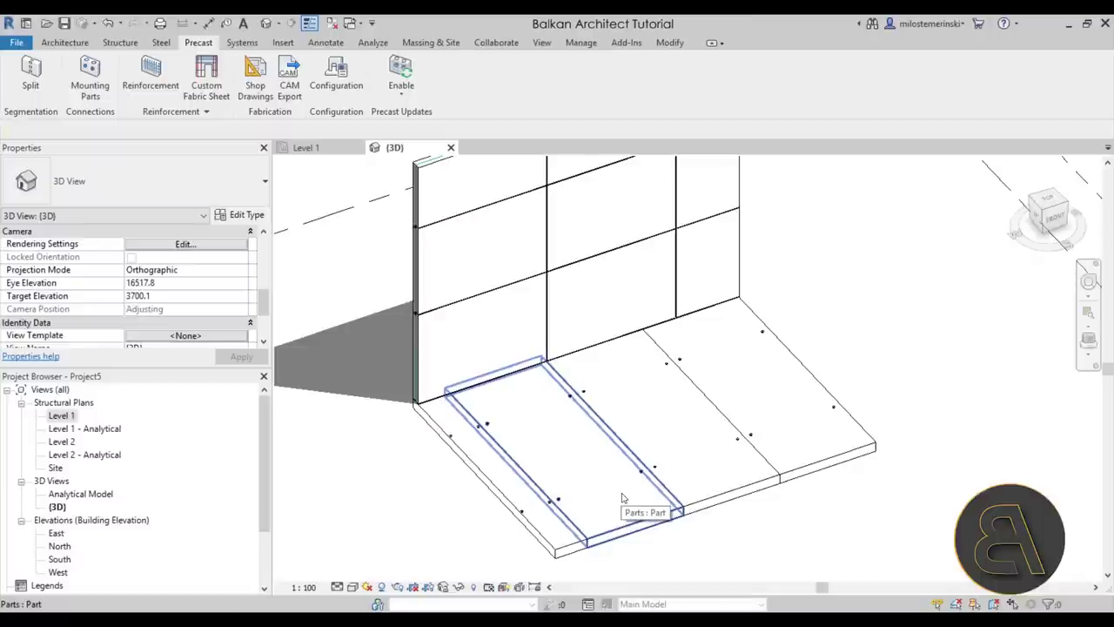
{"action": "left_click", "coordinate": [623, 498]}
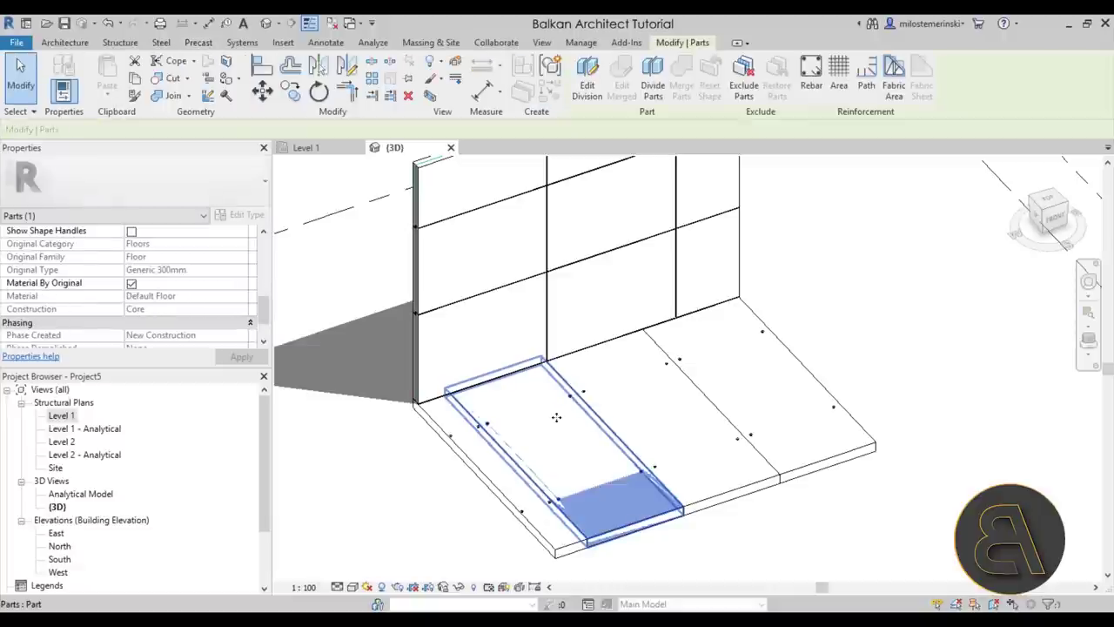
{"action": "scroll", "coordinate": [437, 485], "scroll_direction": "down", "scroll_amount": 3}
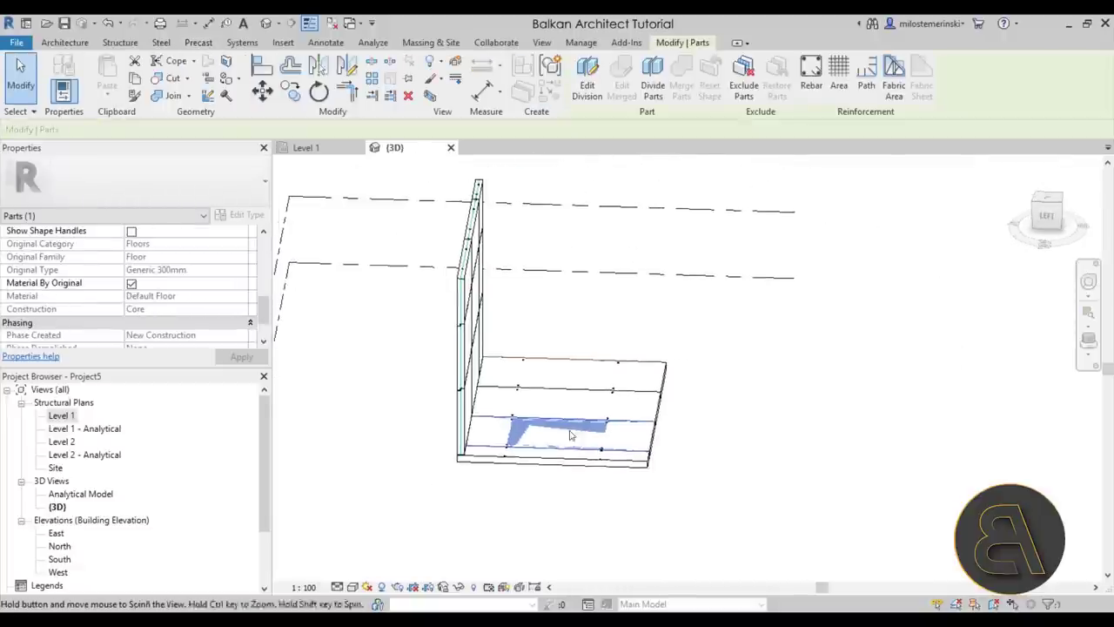
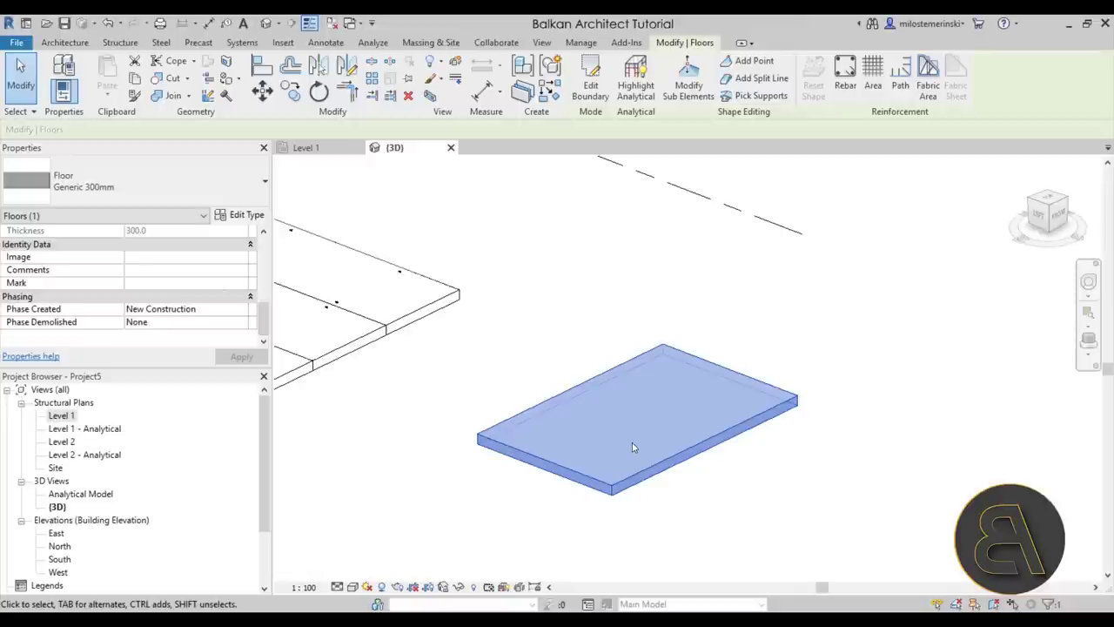
Step: Try to split the separate unsegmented Generic 300mm floor into precast segments as a Hollow Core Slab
{"action": "left_click", "coordinate": [197, 45]}
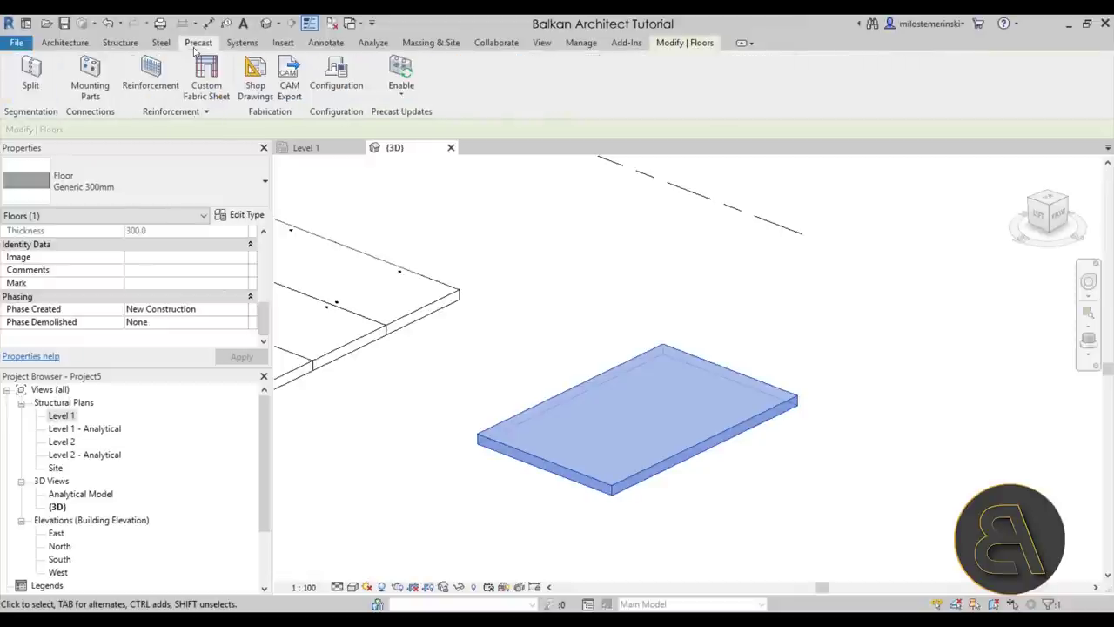
{"action": "left_click", "coordinate": [30, 74]}
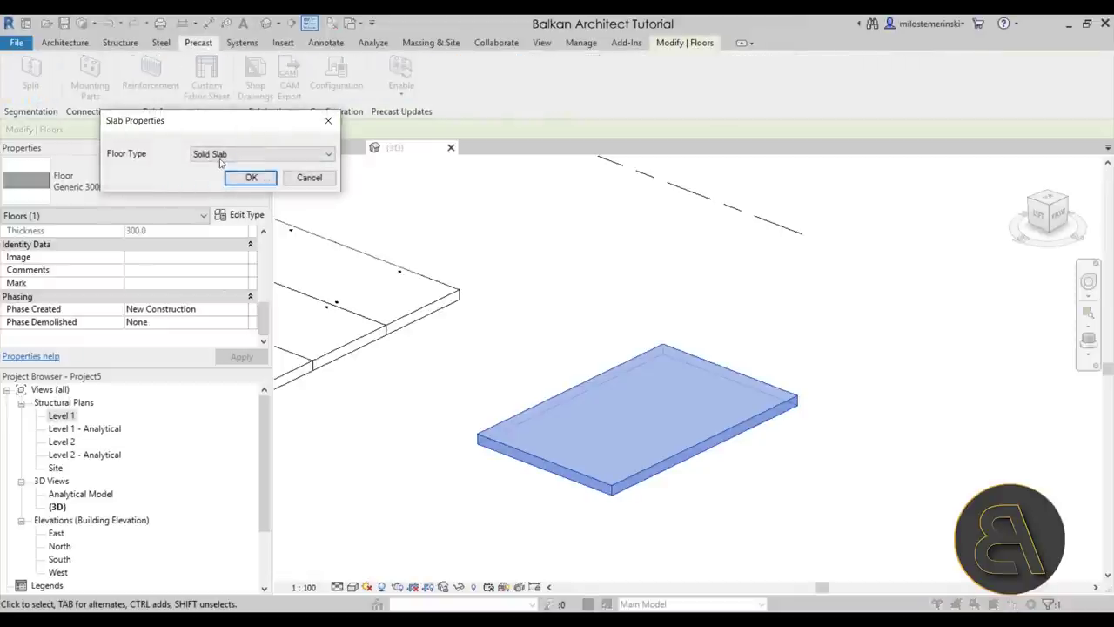
{"action": "left_click", "coordinate": [220, 158]}
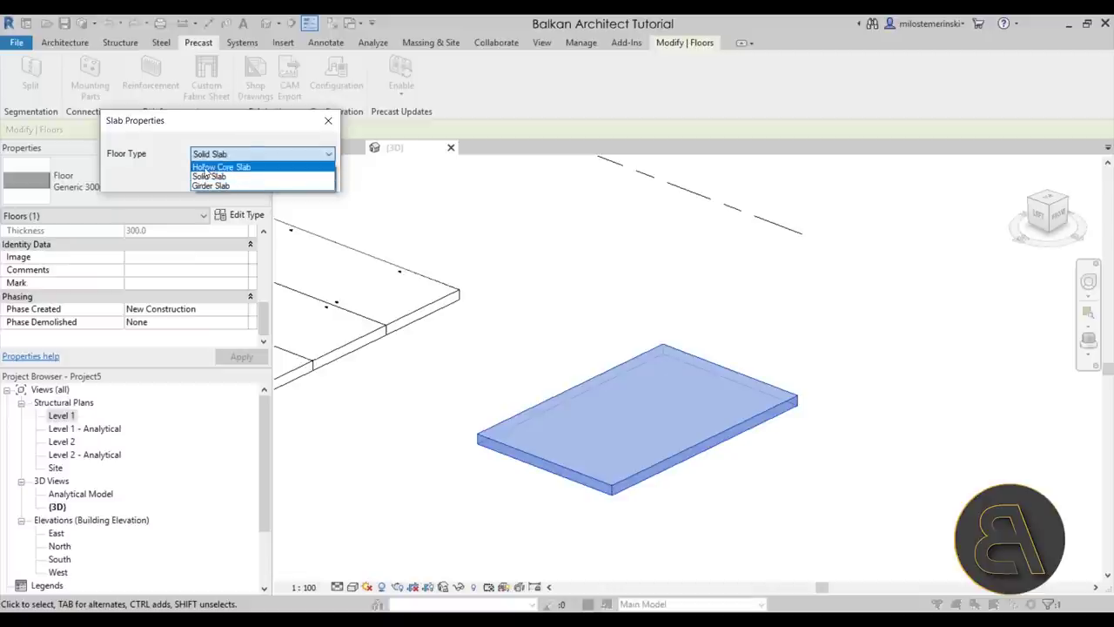
{"action": "left_click", "coordinate": [207, 167]}
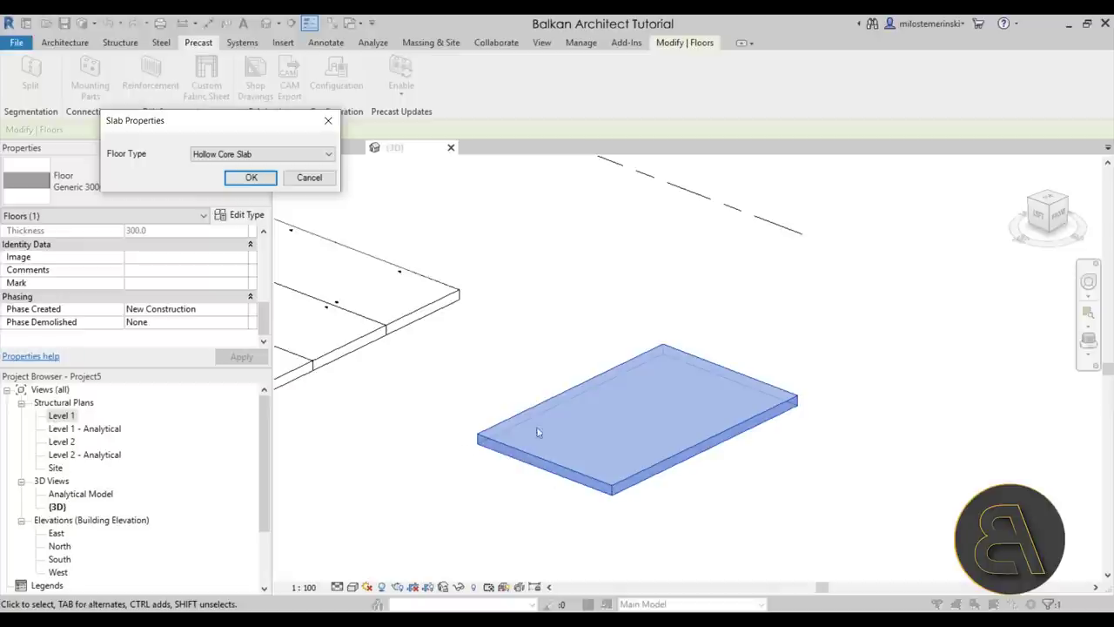
{"action": "left_click", "coordinate": [248, 178]}
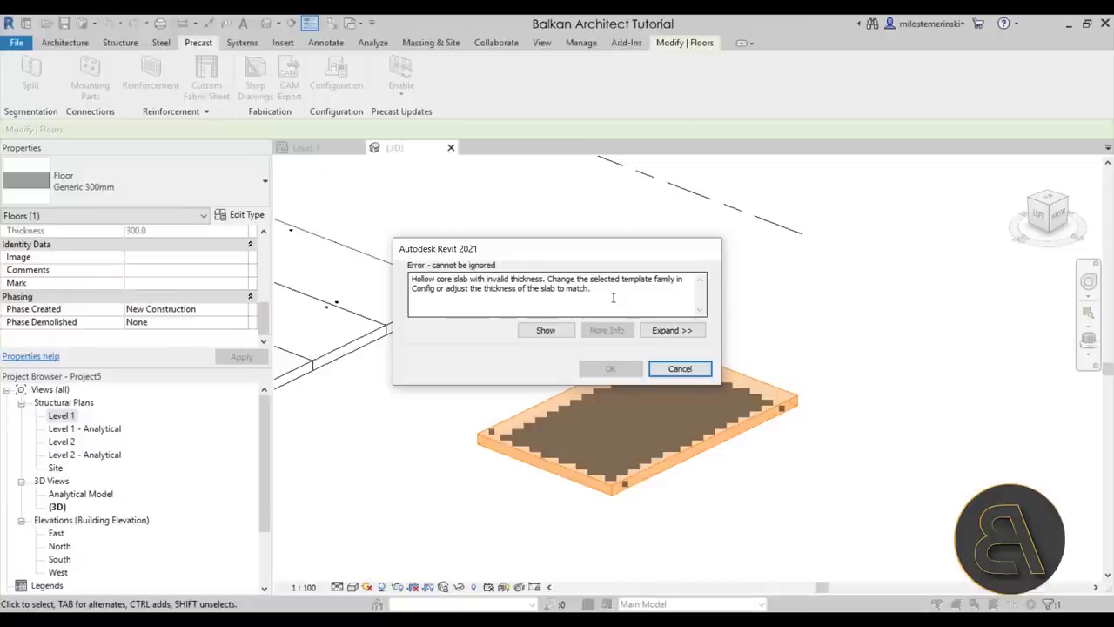
{"action": "left_click", "coordinate": [679, 370]}
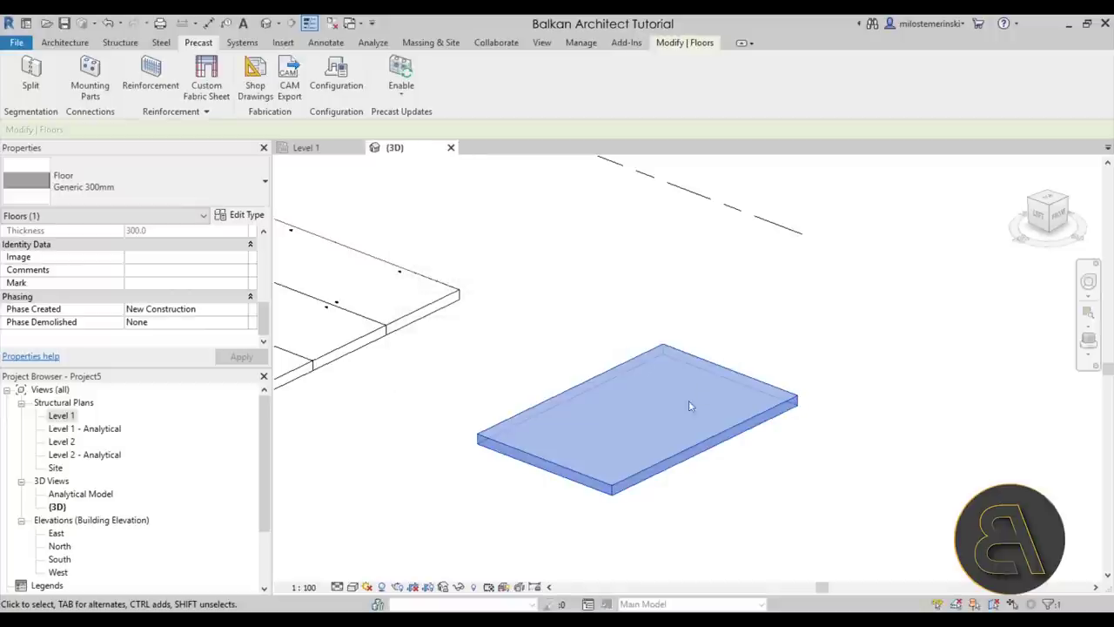
Step: Duplicate the separate floor's type under the name Generic 200mm
{"action": "middle_click_drag", "start_coordinate": [516, 440], "coordinate": [485, 422]}
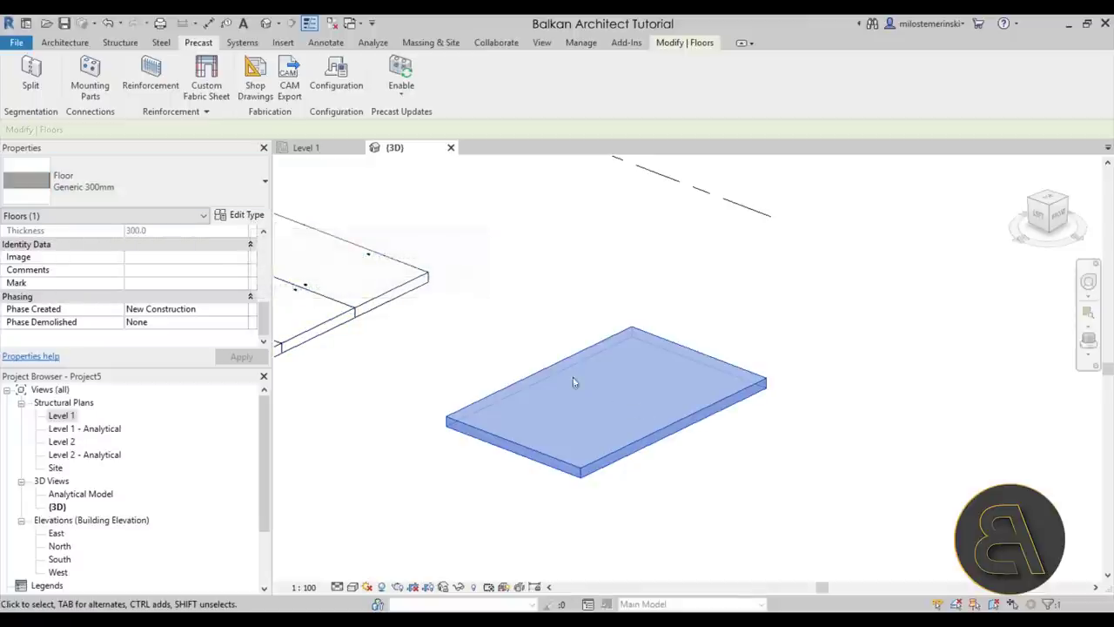
{"action": "left_click", "coordinate": [244, 215]}
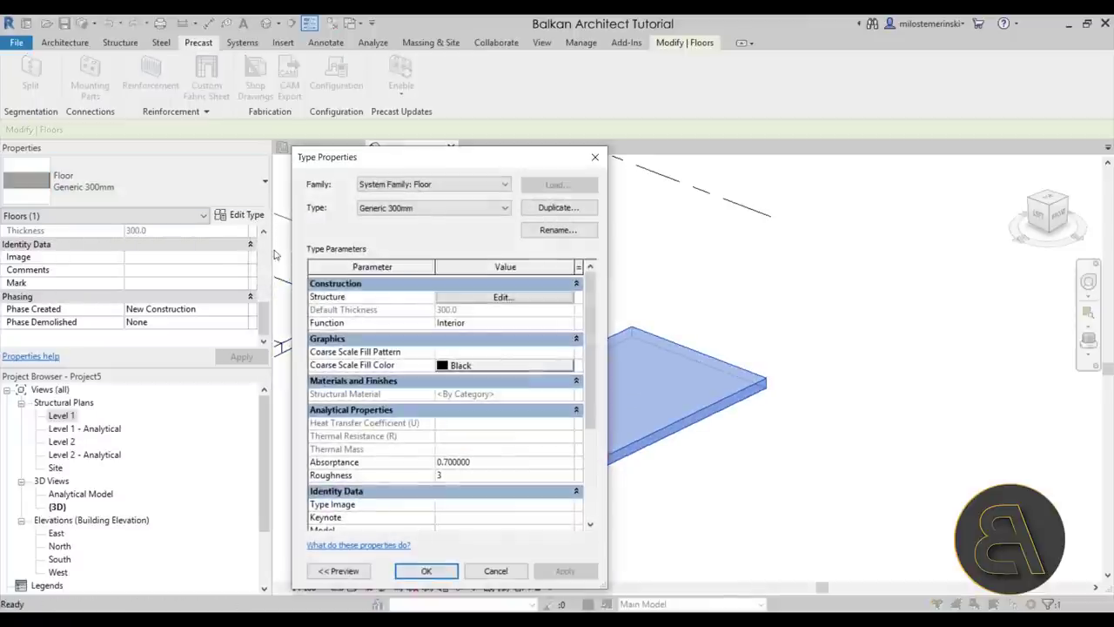
{"action": "left_click", "coordinate": [557, 207]}
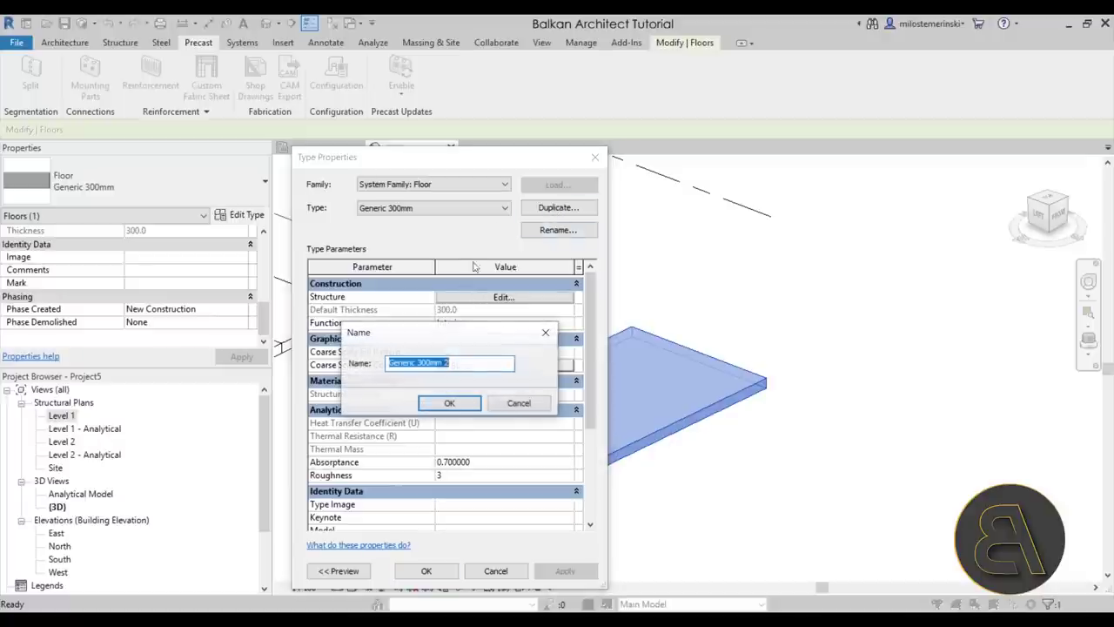
{"action": "left_click", "coordinate": [464, 360]}
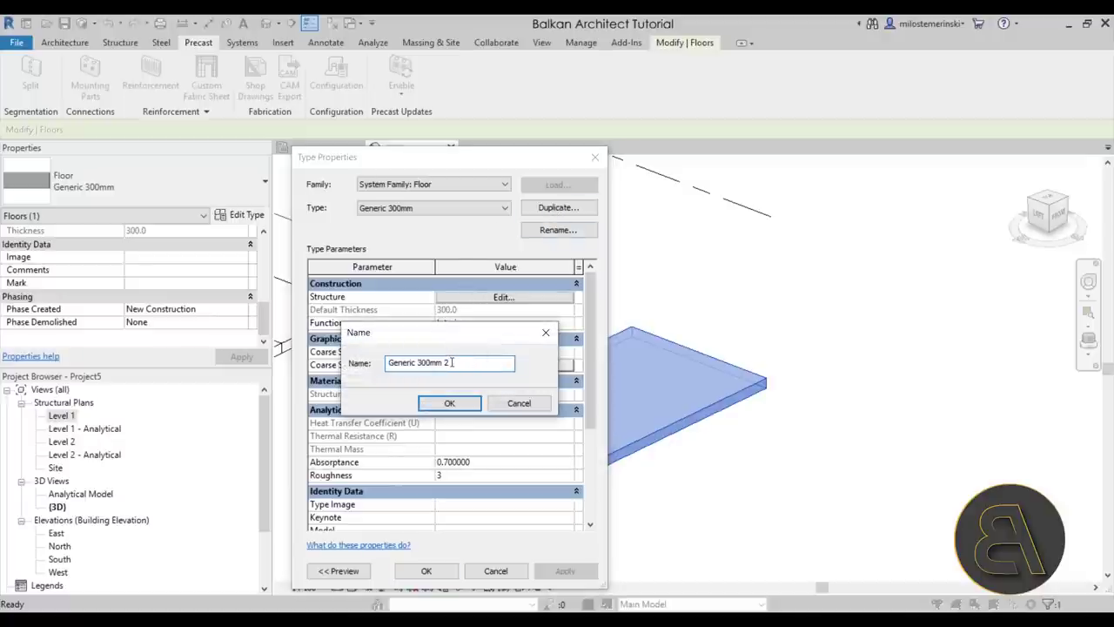
{"action": "left_click", "coordinate": [421, 364]}
{"action": "key", "text": "BackSpace"}
{"action": "type", "text": "2"}
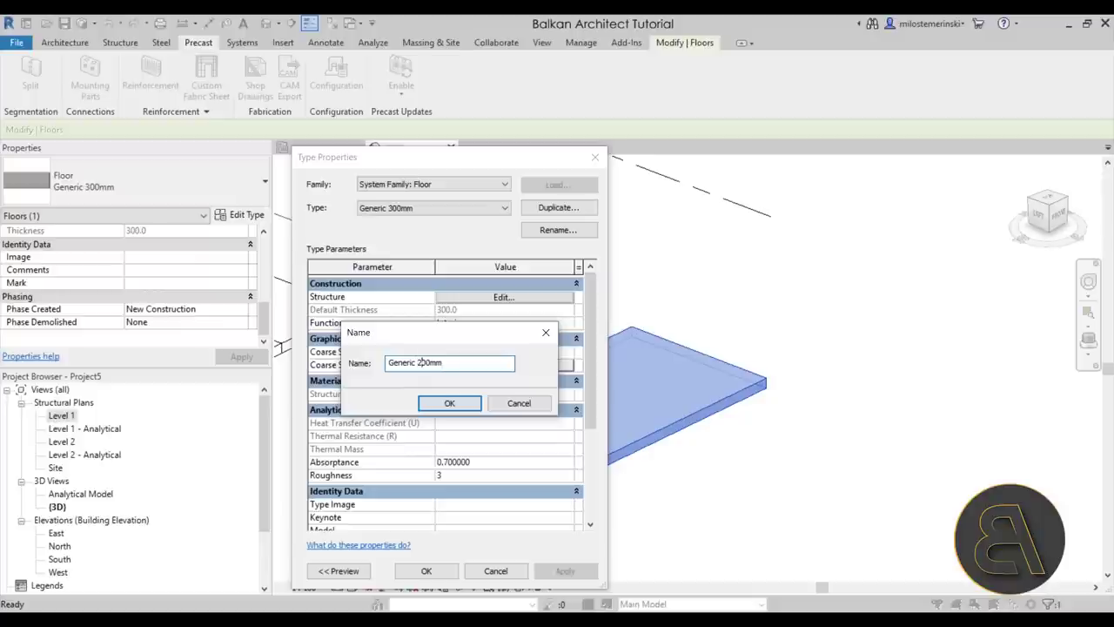
{"action": "left_click", "coordinate": [443, 398]}
Step: Set the structure layer thickness of the Generic 200mm floor type to 200 and accept the type changes
{"action": "left_click", "coordinate": [457, 299]}
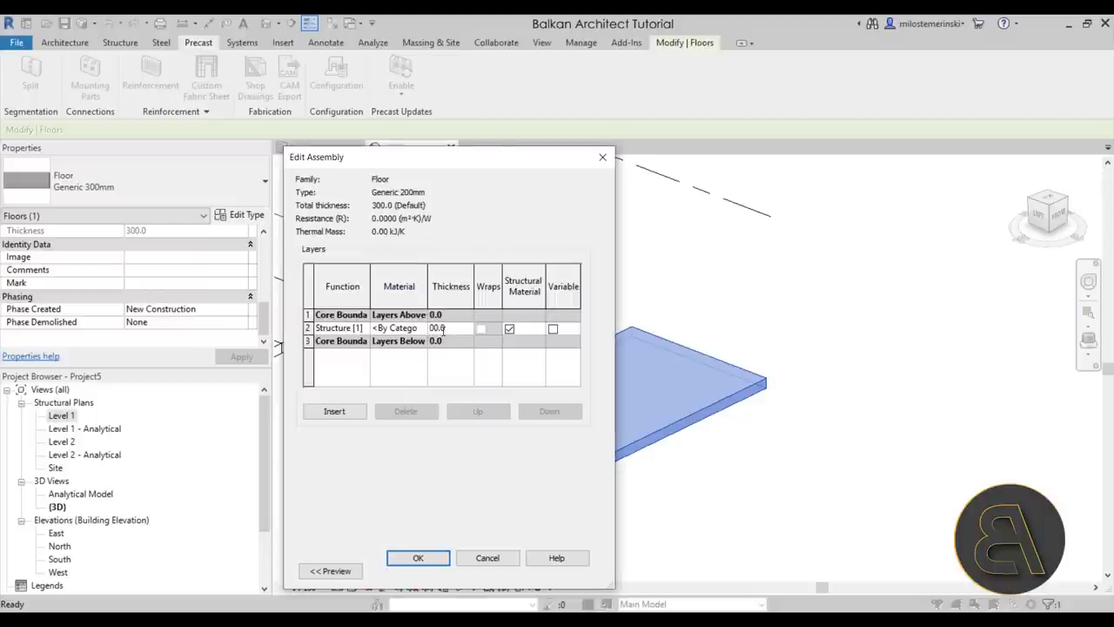
{"action": "left_click", "coordinate": [417, 557]}
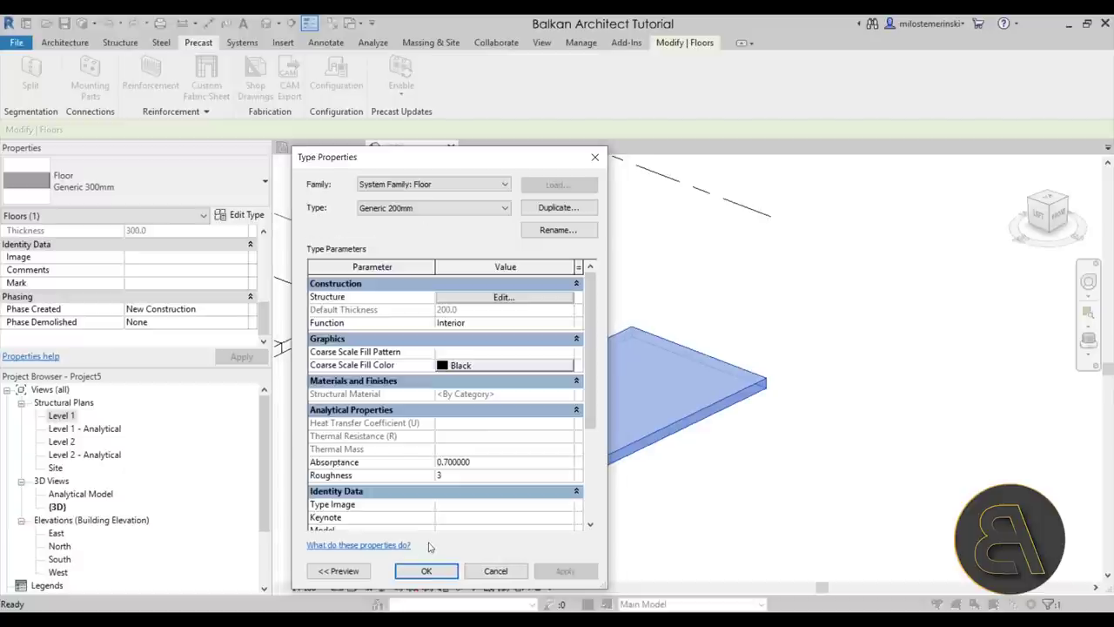
{"action": "left_click", "coordinate": [511, 571]}
Step: Try to split the separate Generic 200mm floor into precast Hollow Core Slab segments
{"action": "left_click", "coordinate": [490, 404]}
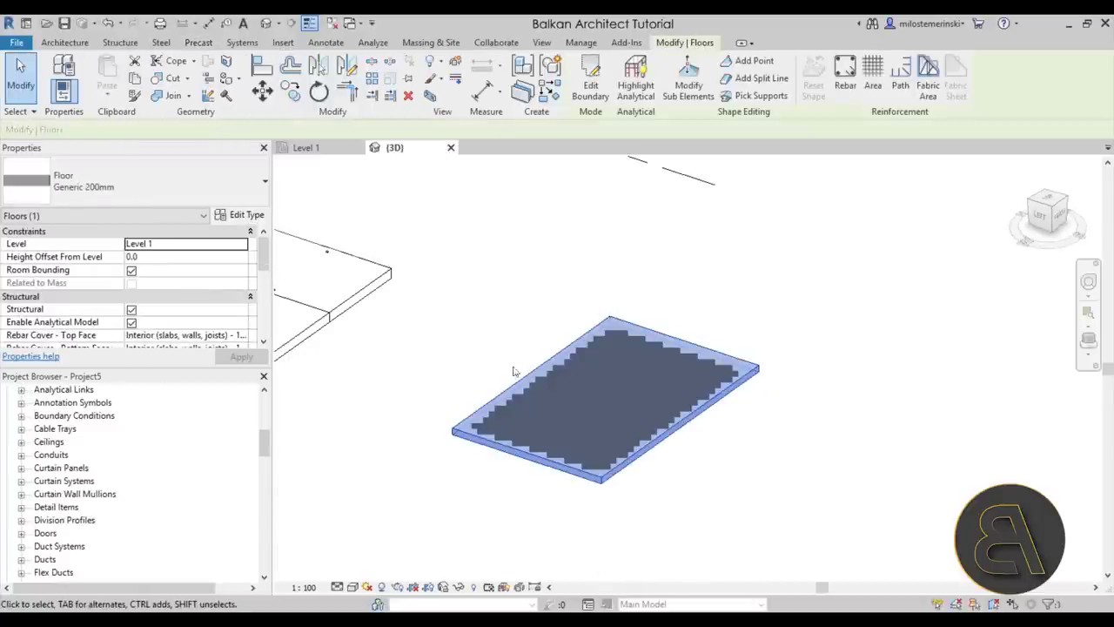
{"action": "left_click", "coordinate": [198, 42]}
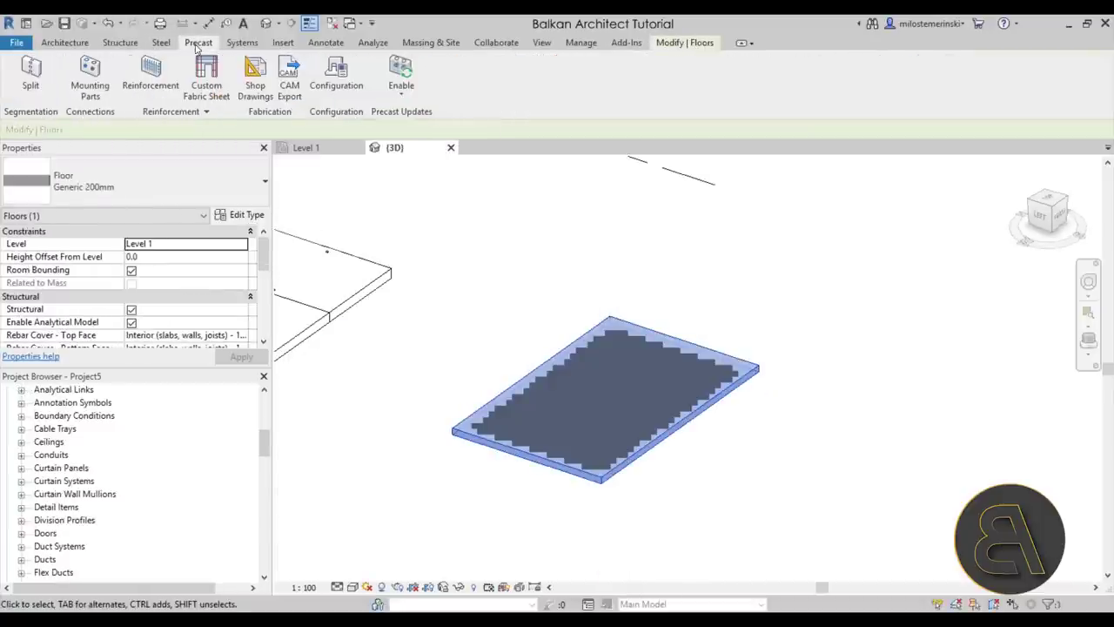
{"action": "left_click", "coordinate": [30, 87]}
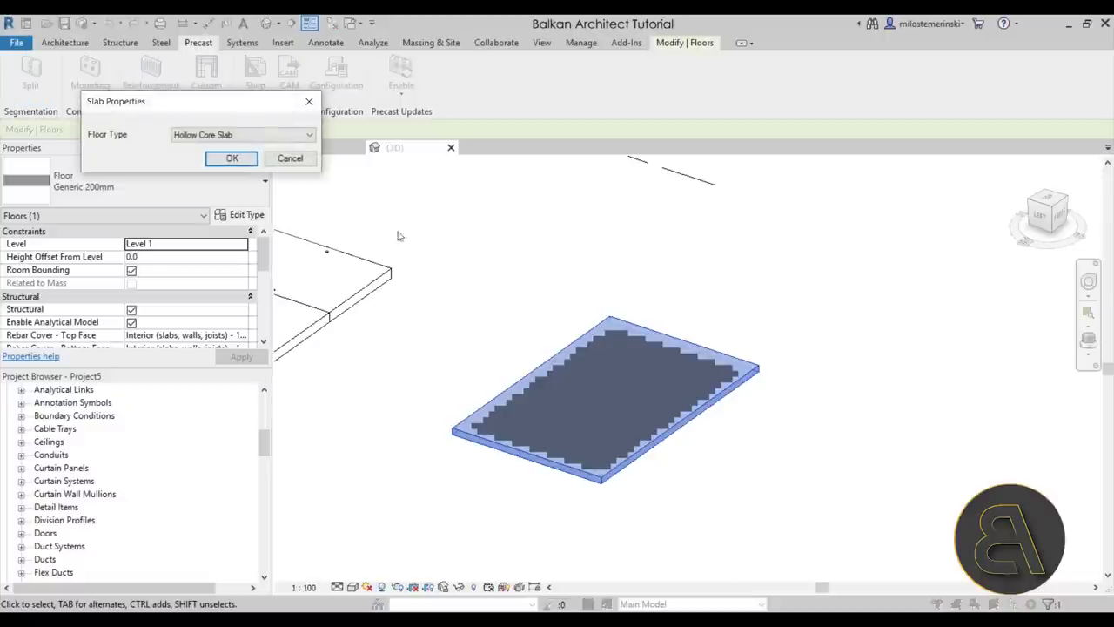
{"action": "left_click", "coordinate": [229, 158]}
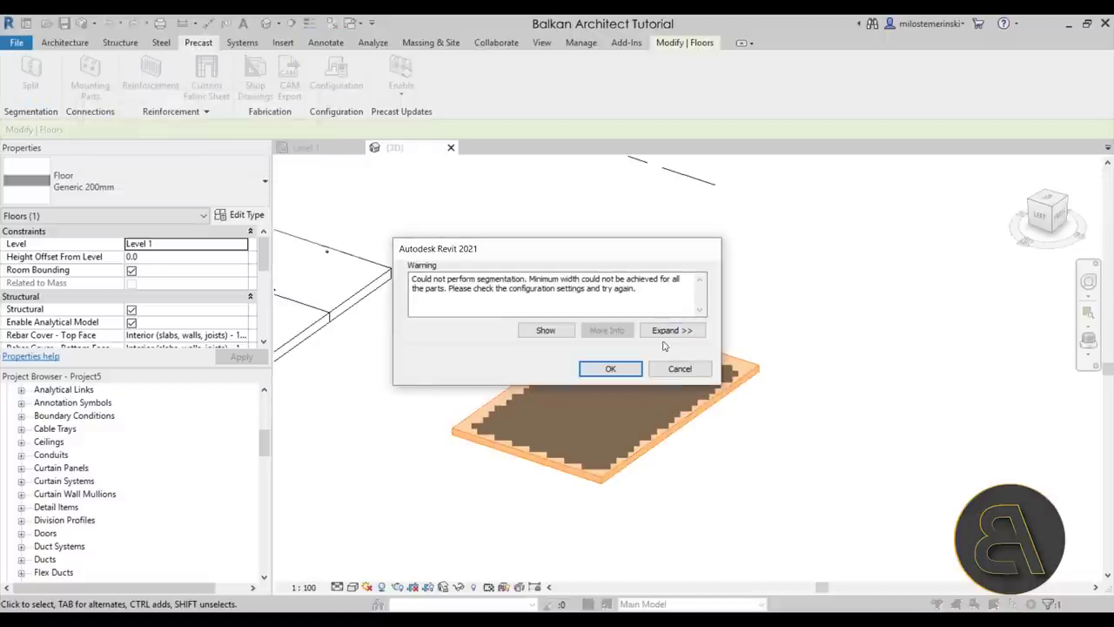
{"action": "left_click", "coordinate": [673, 369]}
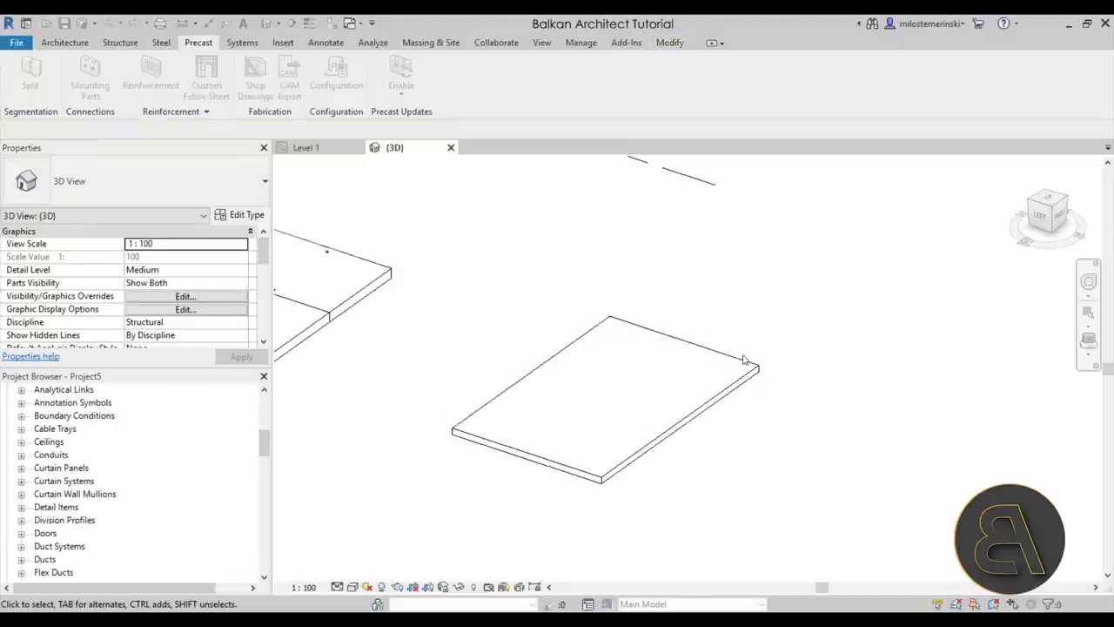
Step: Enlarge the separate Generic 200mm floor's boundary by moving its outer edge so the floor measures about 6900 mm across the span direction
{"action": "left_click", "coordinate": [744, 359]}
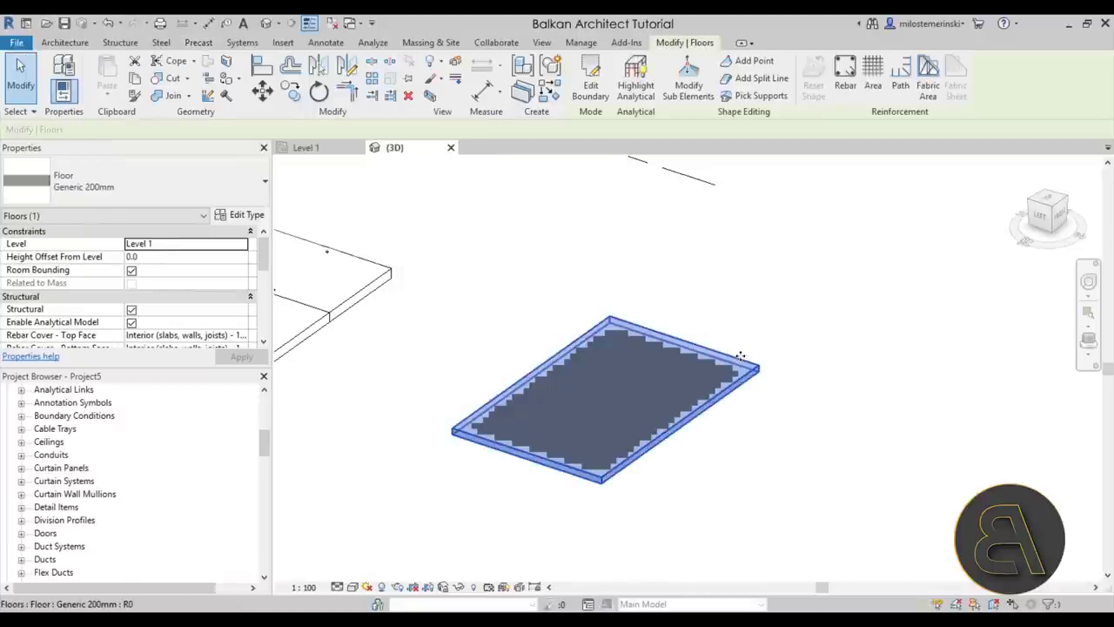
{"action": "left_click", "coordinate": [590, 84]}
{"action": "mouse_move", "coordinate": [738, 359]}
{"action": "left_mouse_down"}
{"action": "mouse_move", "coordinate": [695, 388]}
{"action": "mouse_move", "coordinate": [743, 438]}
{"action": "left_mouse_up"}
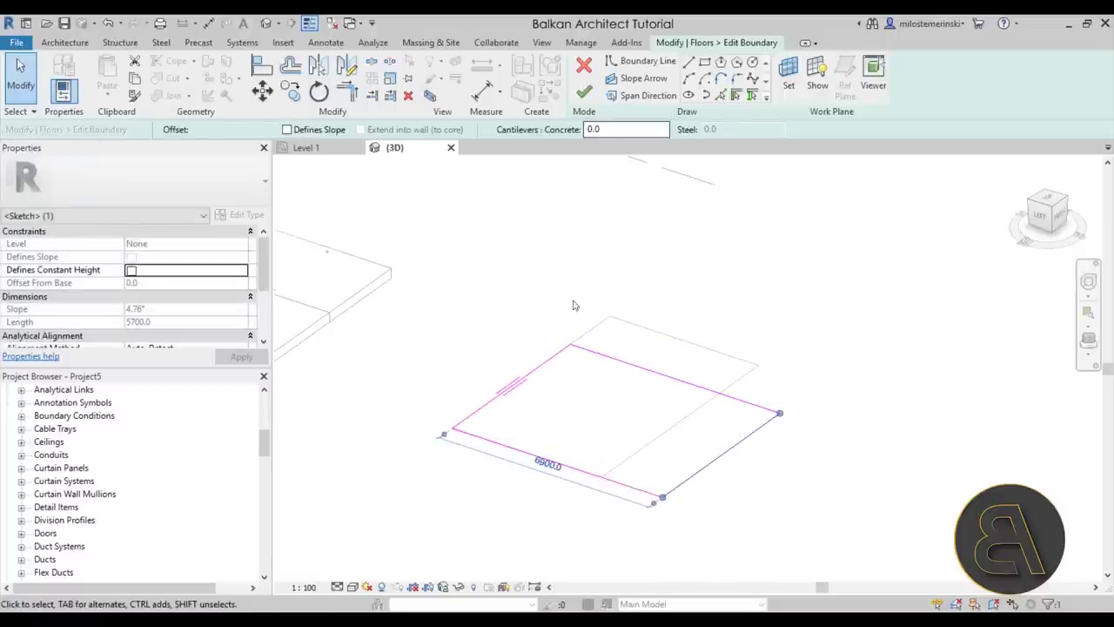
{"action": "left_click", "coordinate": [584, 91]}
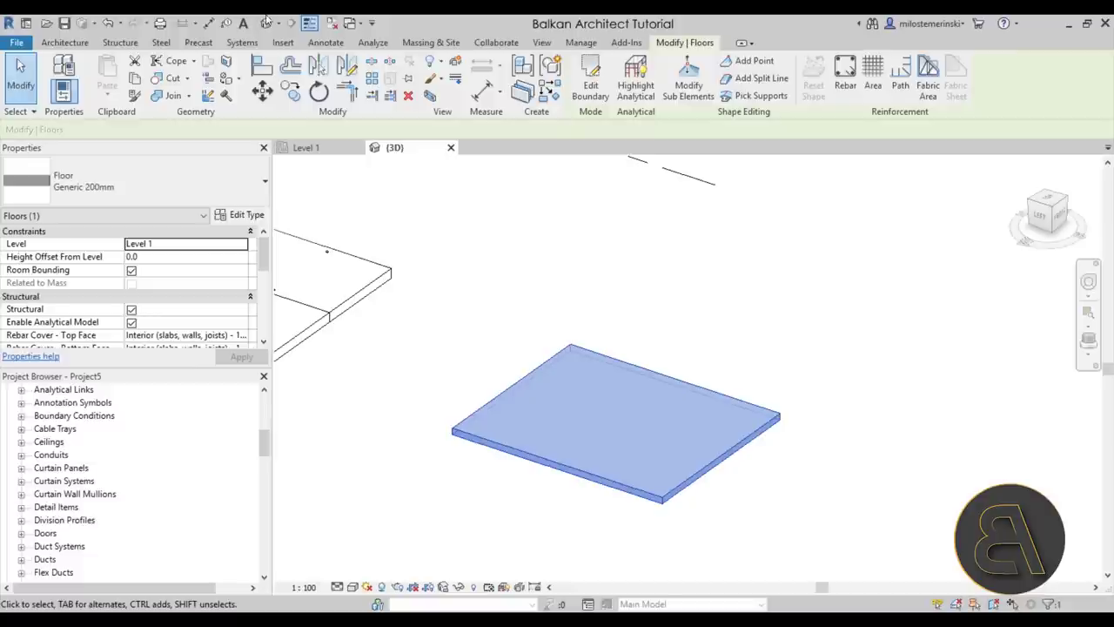
Step: Split the enlarged Generic 200mm floor into precast segments as a Hollow Core Slab and accept the resulting warning
{"action": "left_click", "coordinate": [199, 43]}
{"action": "left_click", "coordinate": [30, 74]}
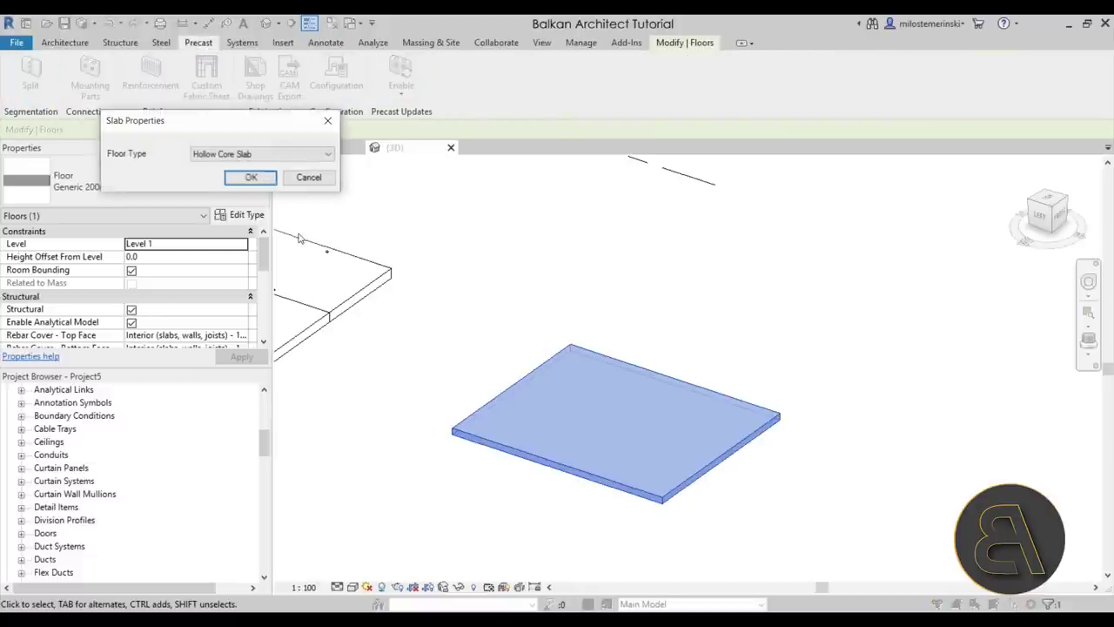
{"action": "left_click", "coordinate": [249, 177]}
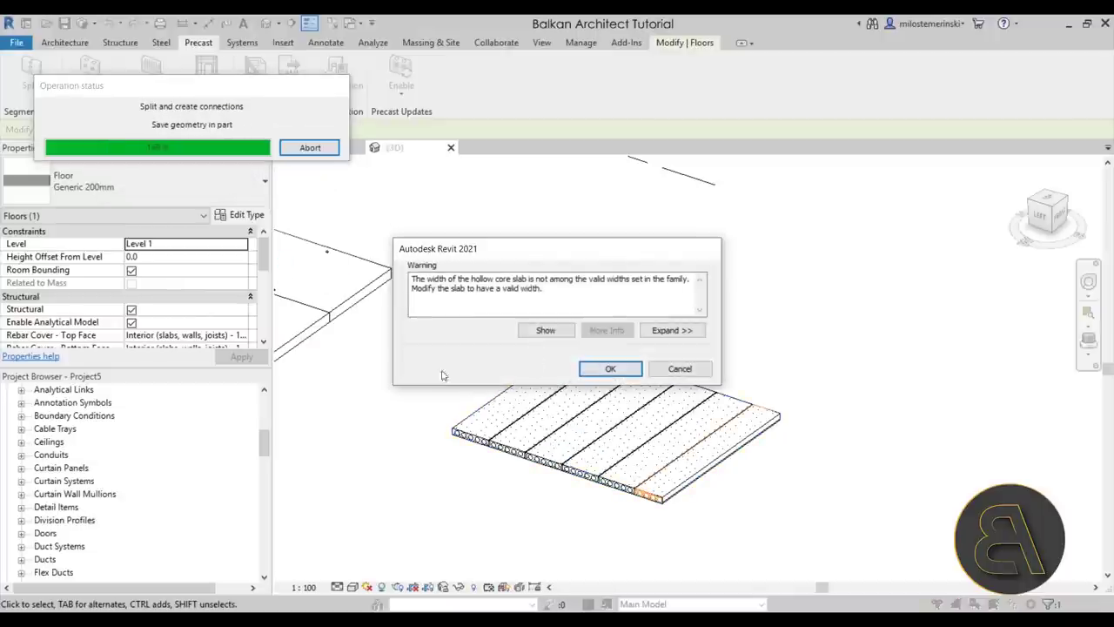
{"action": "left_click", "coordinate": [607, 368]}
{"action": "left_click", "coordinate": [565, 517]}
Step: Set the 3D view's Parts Visibility to Show Parts
{"action": "middle_click_drag", "start_coordinate": [565, 517], "coordinate": [597, 385], "text": "shift"}
{"action": "scroll", "coordinate": [557, 418], "scroll_direction": "up", "scroll_amount": 5}
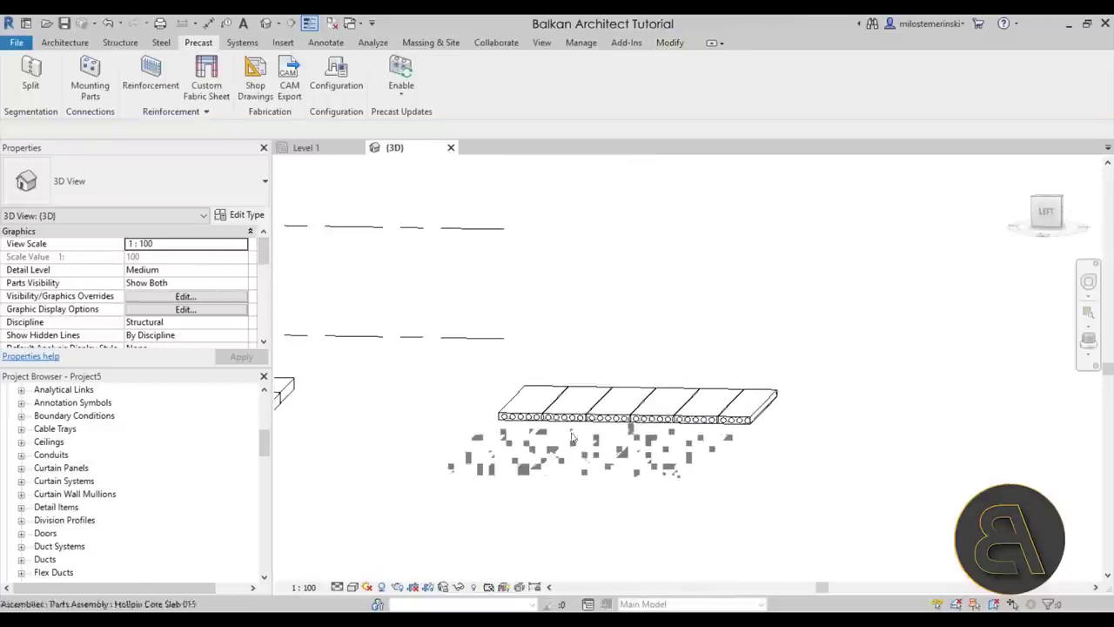
{"action": "middle_click_drag", "start_coordinate": [519, 425], "coordinate": [571, 468], "text": "shift"}
{"action": "scroll", "coordinate": [510, 443], "scroll_direction": "up", "scroll_amount": 2}
{"action": "scroll", "coordinate": [548, 415], "scroll_direction": "down", "scroll_amount": 3}
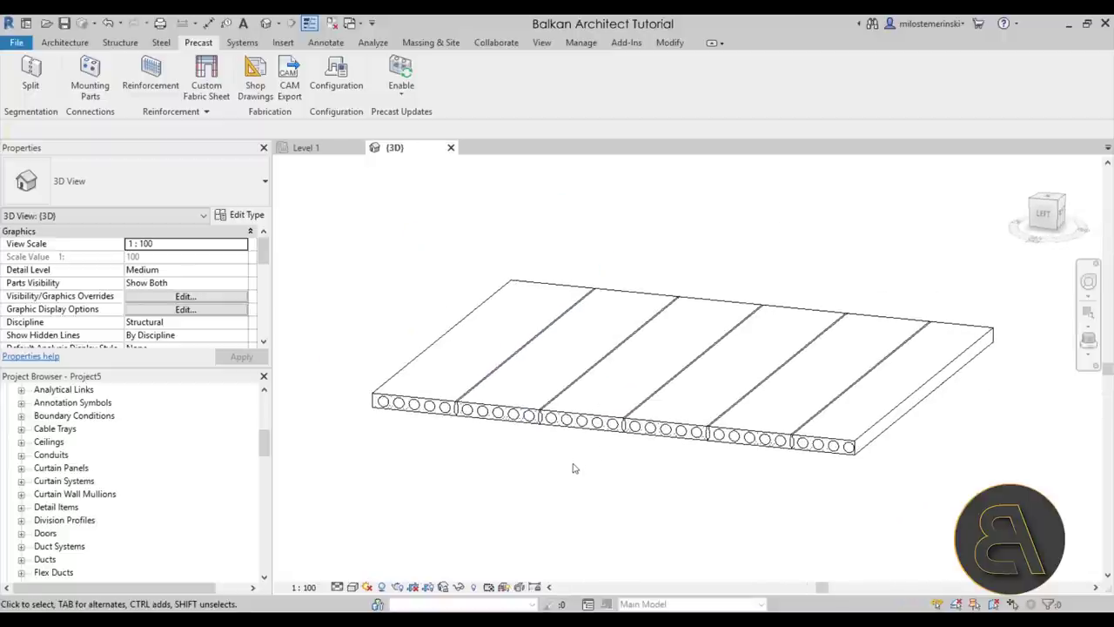
{"action": "middle_click_drag", "start_coordinate": [415, 417], "coordinate": [438, 455], "text": "shift"}
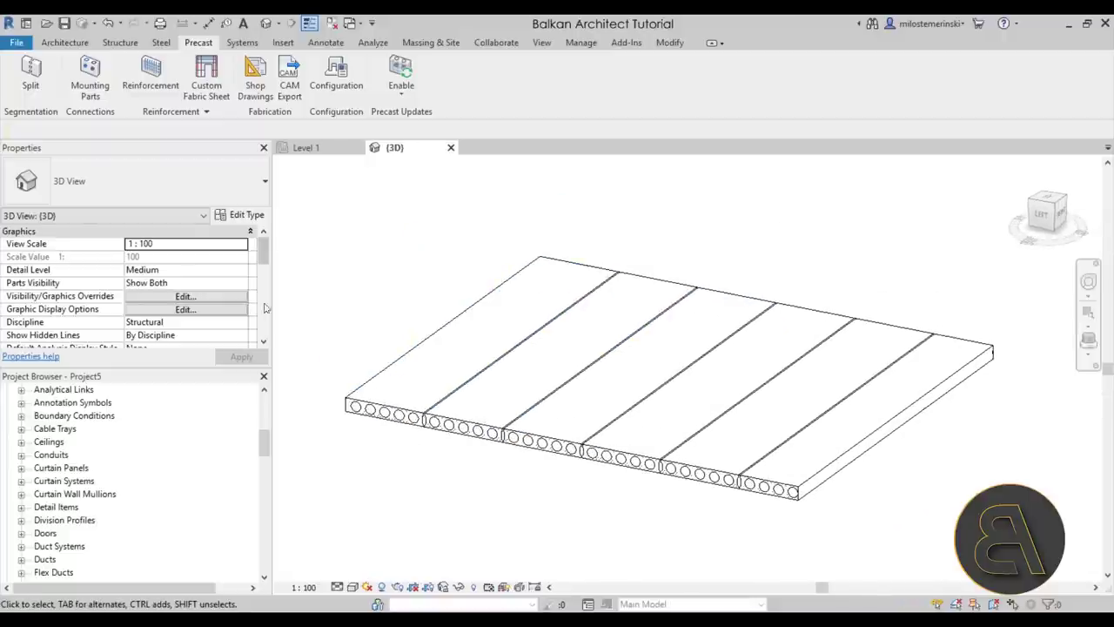
{"action": "left_click", "coordinate": [239, 284]}
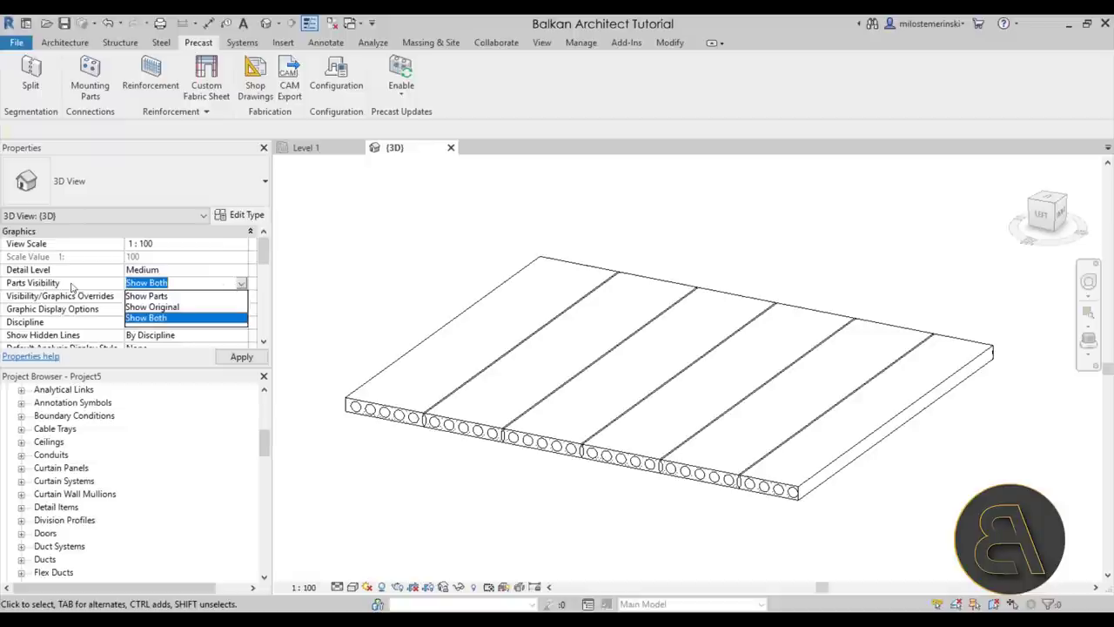
{"action": "left_click", "coordinate": [146, 296]}
Step: Examine the hollow cores and joint profile between segments in the Consistent Colors style, and return the view to Hidden Line
{"action": "mouse_move", "coordinate": [495, 499]}
{"action": "middle_mouse_down", "text": "shift"}
{"action": "mouse_move", "coordinate": [470, 497]}
{"action": "mouse_move", "coordinate": [536, 425]}
{"action": "mouse_move", "coordinate": [562, 443]}
{"action": "mouse_move", "coordinate": [480, 495]}
{"action": "middle_mouse_up", "text": "shift"}
{"action": "scroll", "coordinate": [536, 426], "scroll_direction": "up", "scroll_amount": 6}
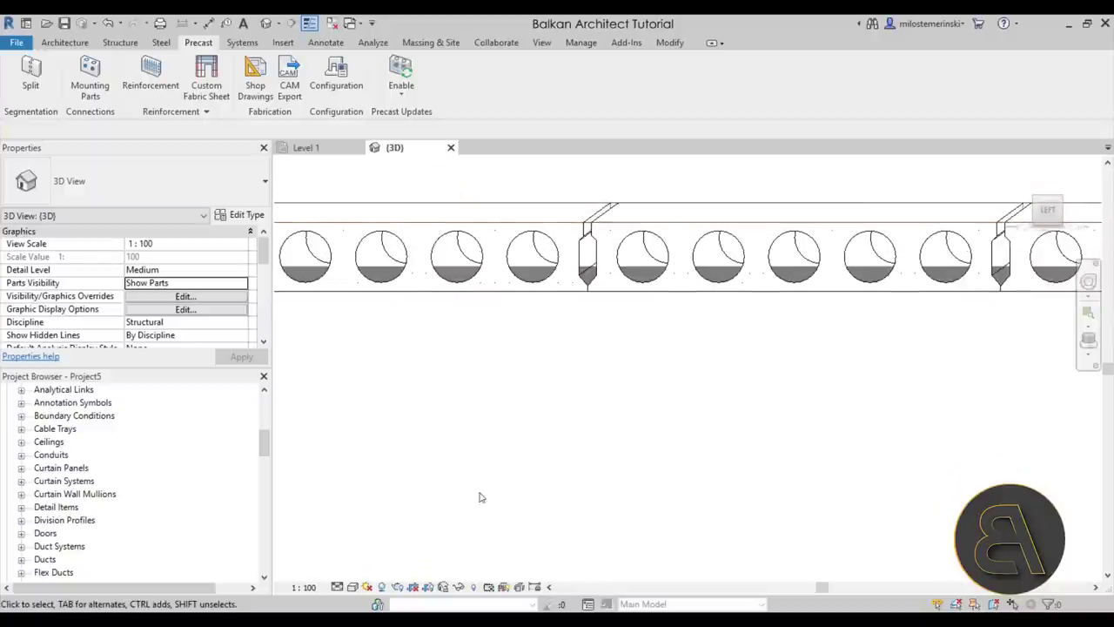
{"action": "left_click", "coordinate": [353, 587]}
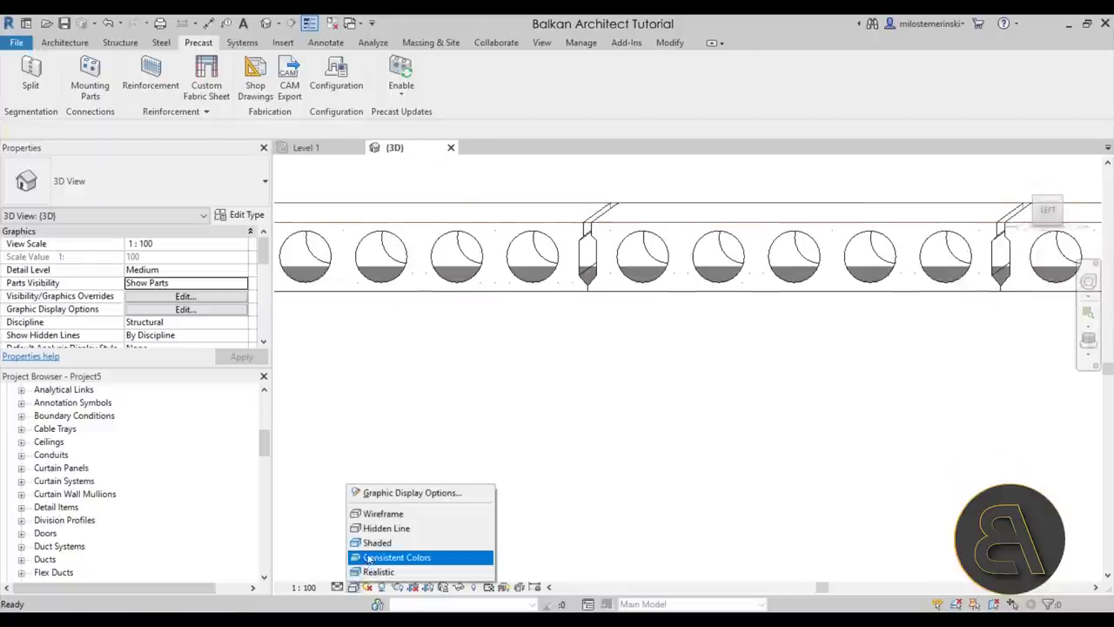
{"action": "left_click", "coordinate": [369, 557]}
{"action": "mouse_move", "coordinate": [542, 465]}
{"action": "middle_mouse_down", "text": "shift"}
{"action": "mouse_move", "coordinate": [527, 452]}
{"action": "mouse_move", "coordinate": [548, 452]}
{"action": "mouse_move", "coordinate": [530, 400]}
{"action": "middle_mouse_up", "text": "shift"}
{"action": "scroll", "coordinate": [539, 383], "scroll_direction": "down", "scroll_amount": 5}
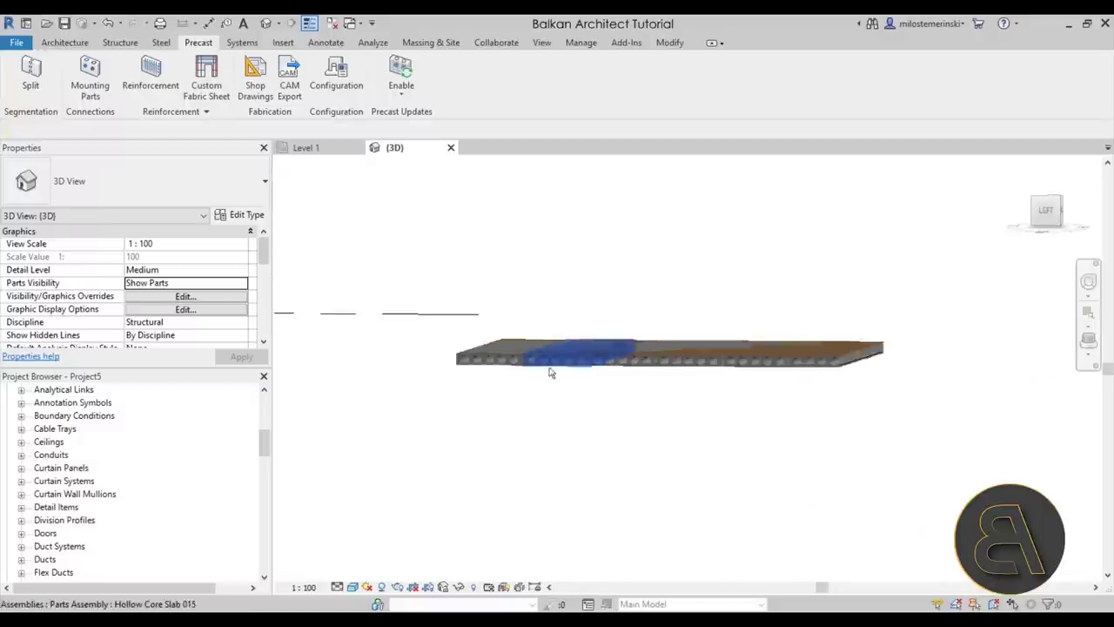
{"action": "scroll", "coordinate": [549, 373], "scroll_direction": "up", "scroll_amount": 10}
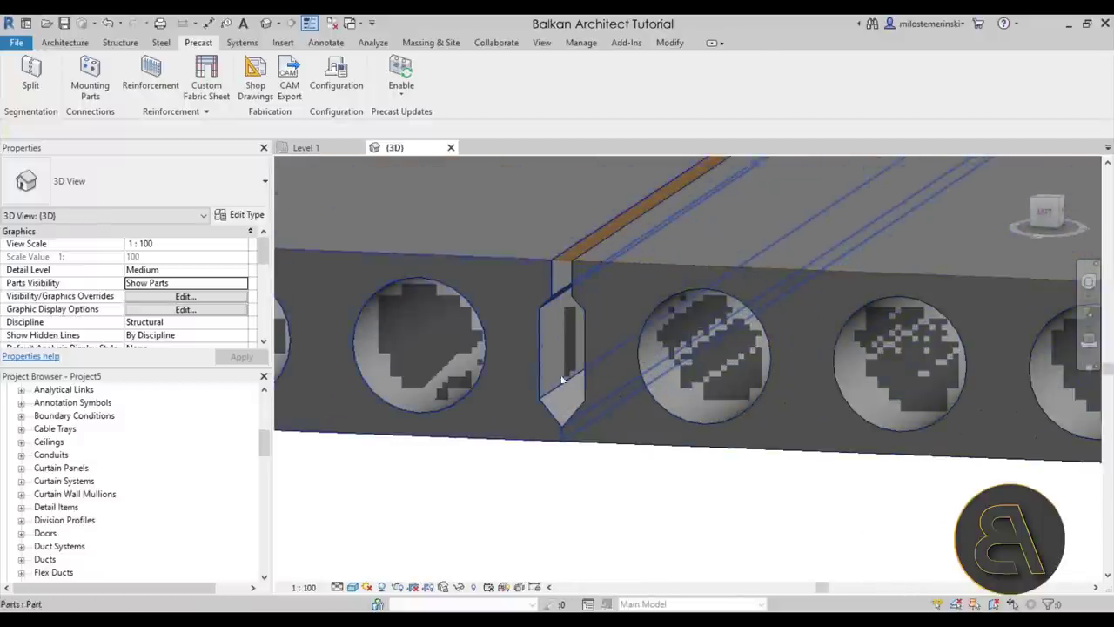
{"action": "scroll", "coordinate": [601, 351], "scroll_direction": "down", "scroll_amount": 8}
{"action": "middle_click_drag", "start_coordinate": [627, 453], "coordinate": [657, 437], "text": "shift"}
{"action": "scroll", "coordinate": [685, 407], "scroll_direction": "down", "scroll_amount": 3}
{"action": "scroll", "coordinate": [657, 438], "scroll_direction": "up", "scroll_amount": 3}
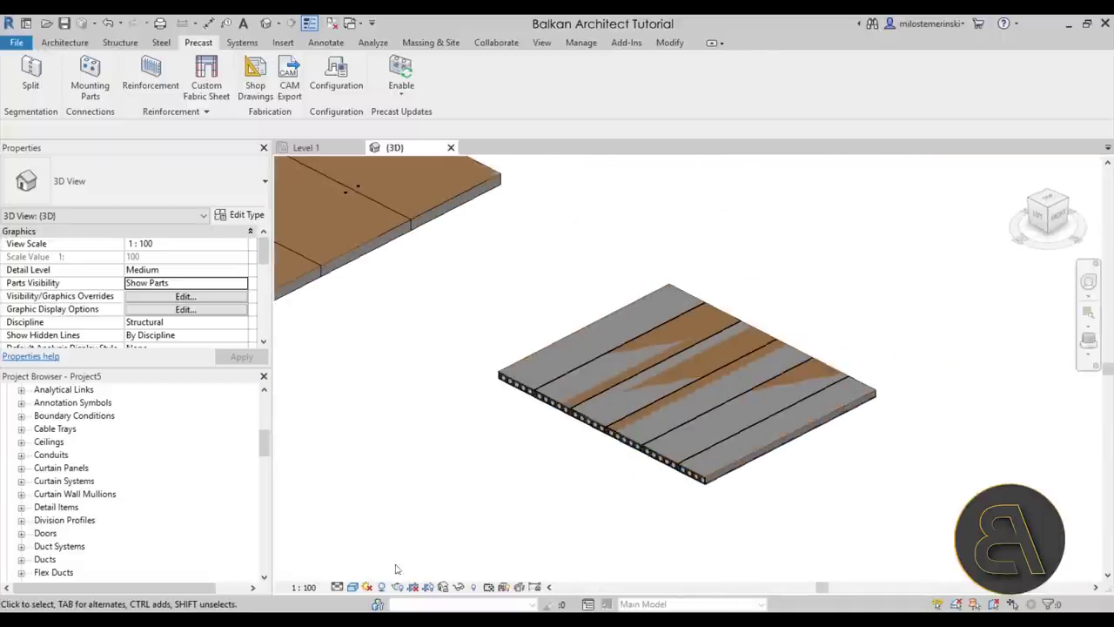
{"action": "left_click", "coordinate": [353, 587]}
{"action": "left_click", "coordinate": [383, 530]}
Step: Select several hollow core slab segments one after another to examine them as individual pieces, and clear the selection
{"action": "scroll", "coordinate": [628, 439], "scroll_direction": "down", "scroll_amount": 2}
{"action": "middle_click_drag", "start_coordinate": [629, 439], "coordinate": [609, 427], "text": "shift"}
{"action": "scroll", "coordinate": [575, 409], "scroll_direction": "up", "scroll_amount": 3}
{"action": "left_click", "coordinate": [554, 411]}
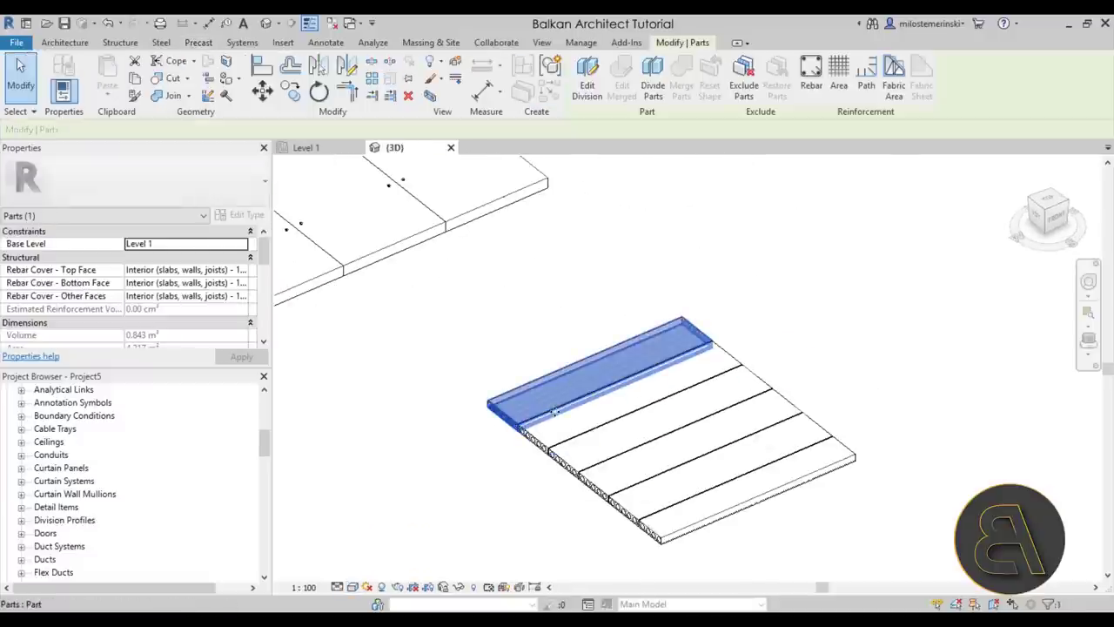
{"action": "left_click", "coordinate": [545, 444]}
{"action": "left_click", "coordinate": [572, 468]}
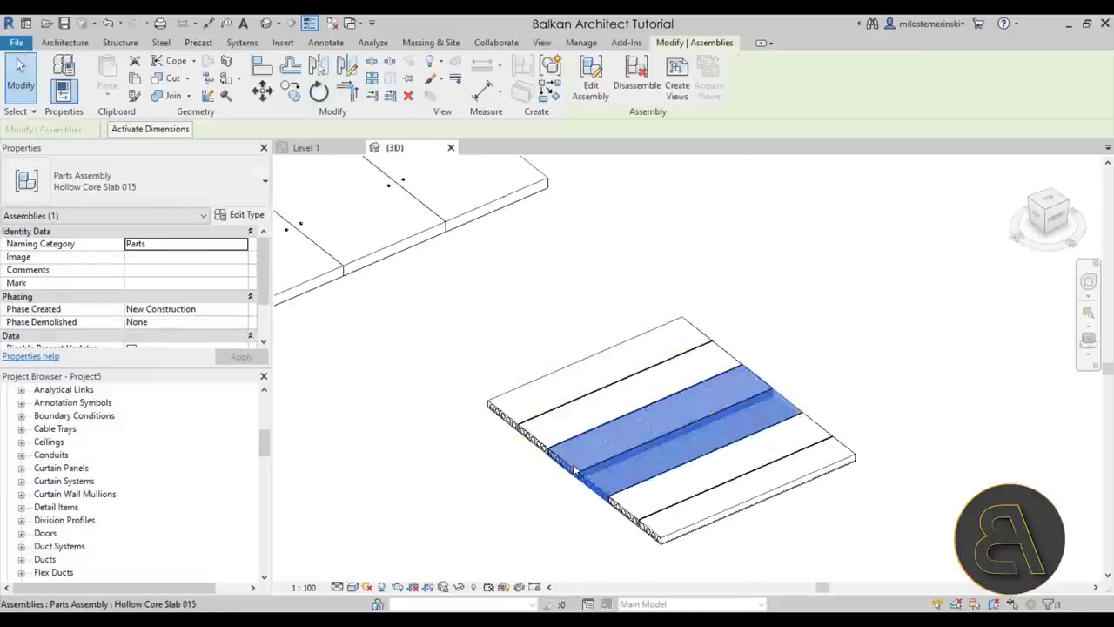
{"action": "left_click", "coordinate": [622, 503]}
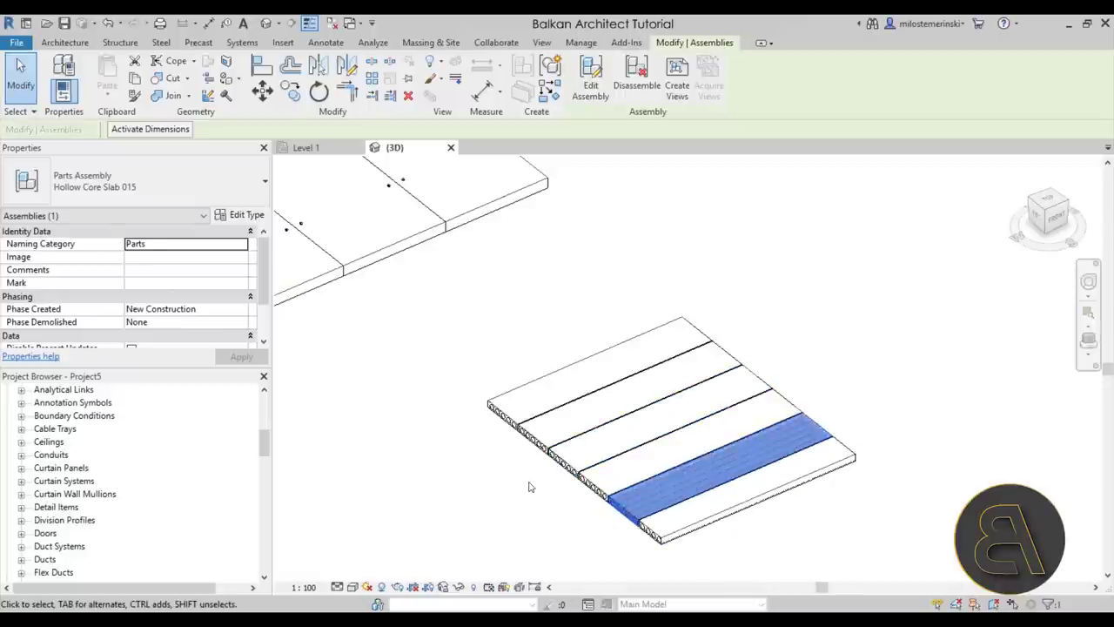
{"action": "left_click", "coordinate": [528, 487]}
Step: Start a structural wall with the Generic - 200mm type and duplicate that type under the suggested name
{"action": "middle_click_drag", "start_coordinate": [557, 435], "coordinate": [759, 468]}
{"action": "scroll", "coordinate": [759, 468], "scroll_direction": "down", "scroll_amount": 1}
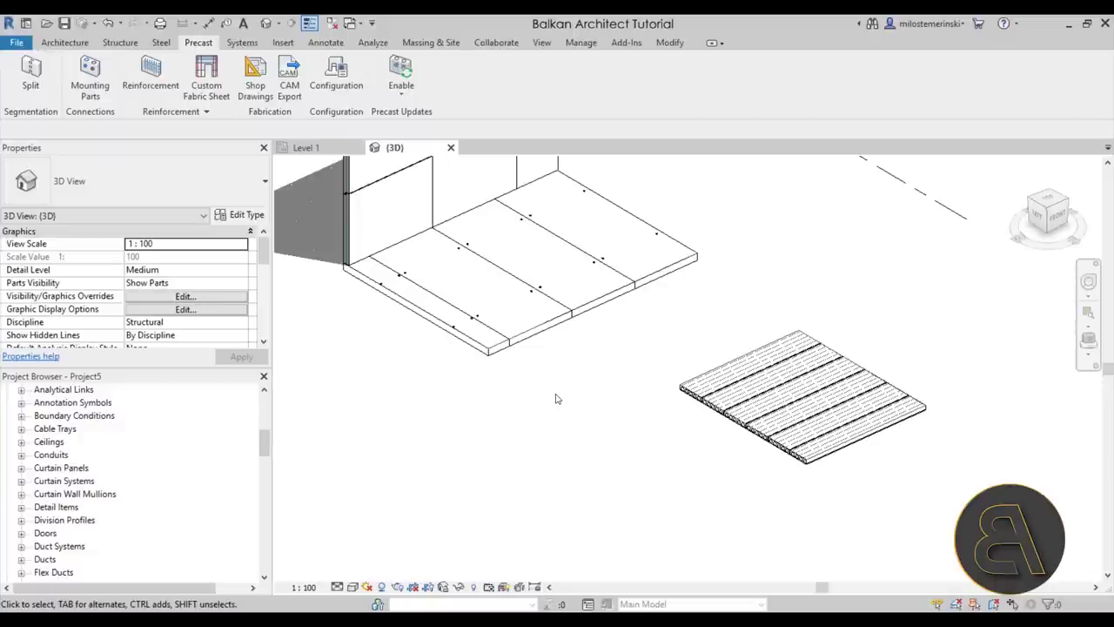
{"action": "middle_click_drag", "start_coordinate": [627, 430], "coordinate": [619, 413]}
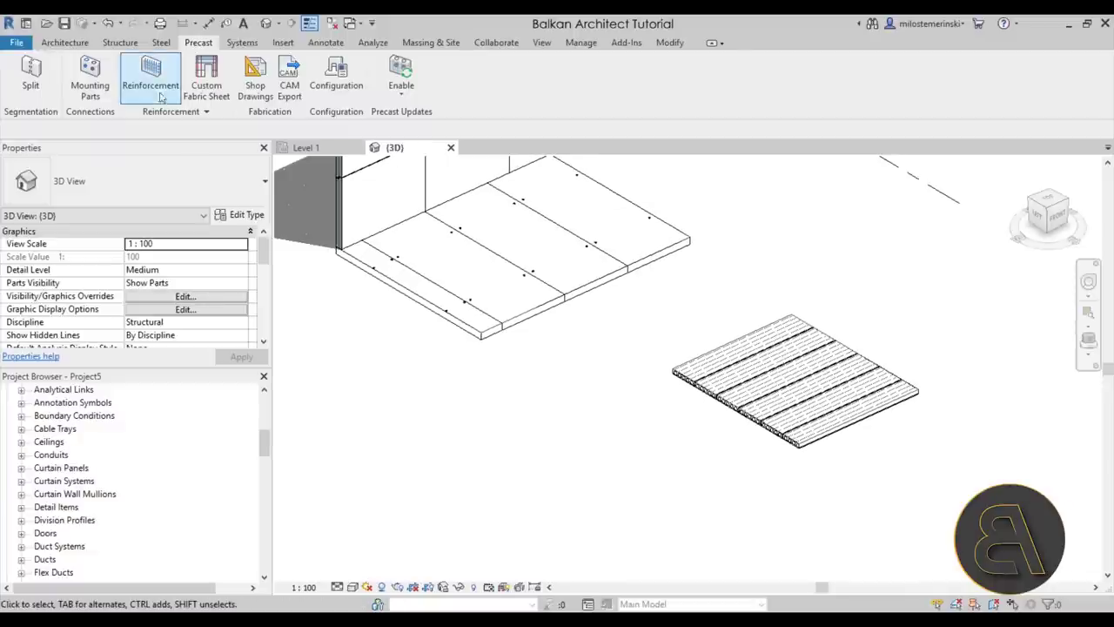
{"action": "left_click", "coordinate": [128, 45]}
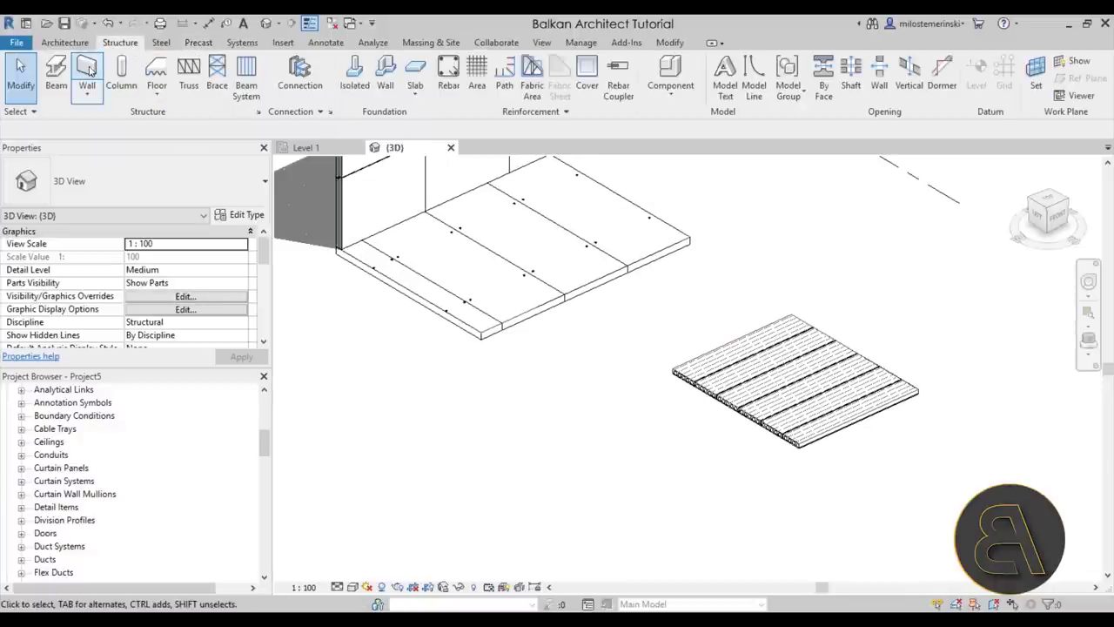
{"action": "key", "text": "w"}
{"action": "key", "text": "a"}
{"action": "left_click", "coordinate": [120, 186]}
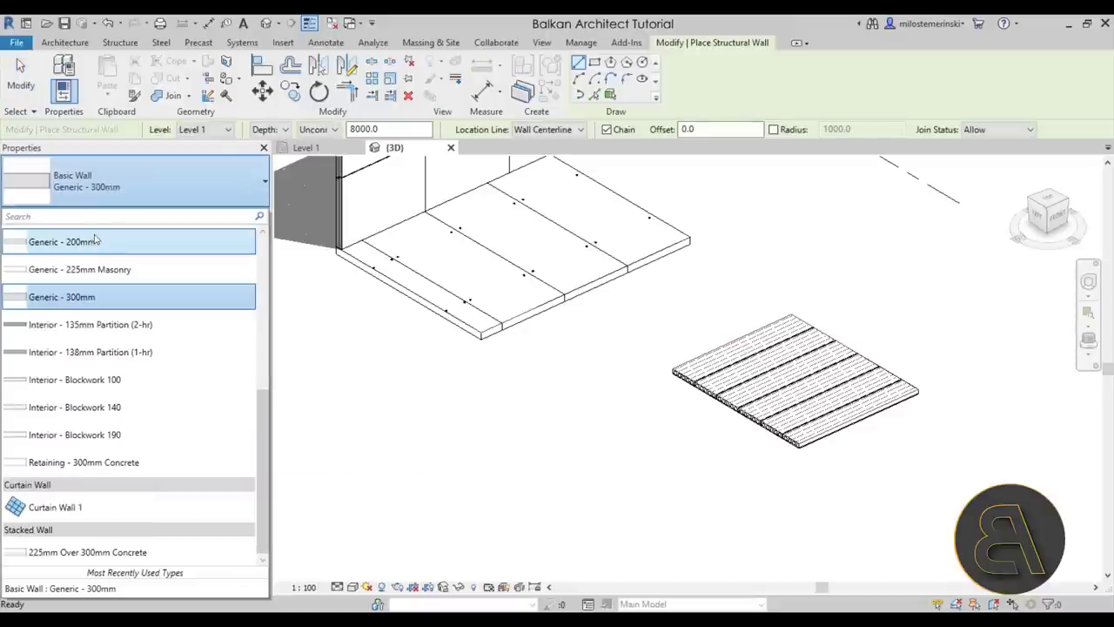
{"action": "left_click", "coordinate": [96, 241]}
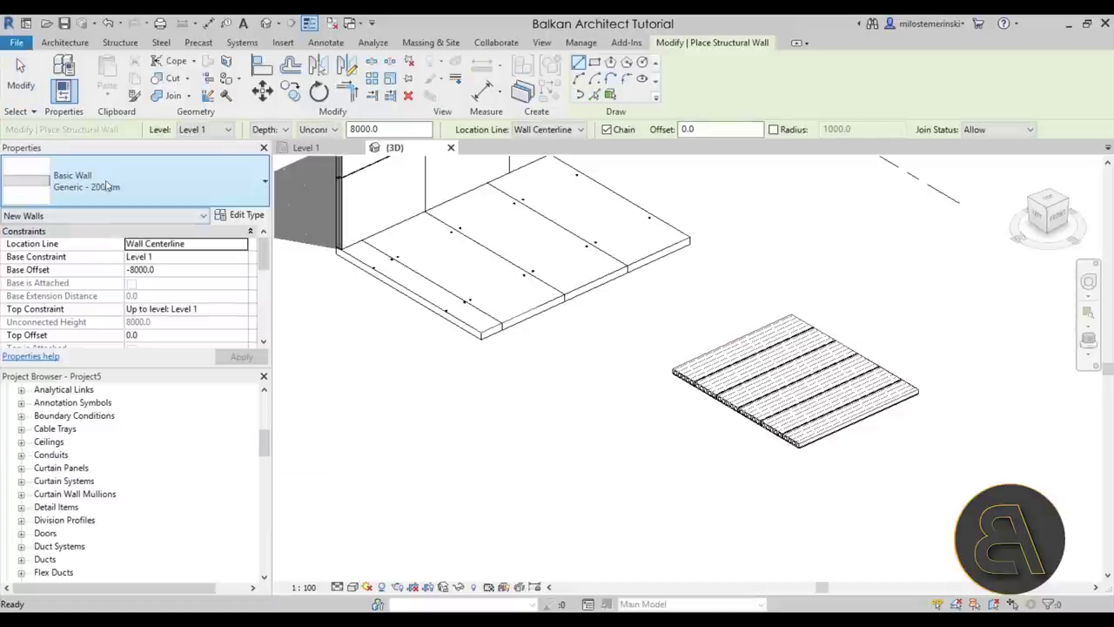
{"action": "left_click", "coordinate": [243, 216]}
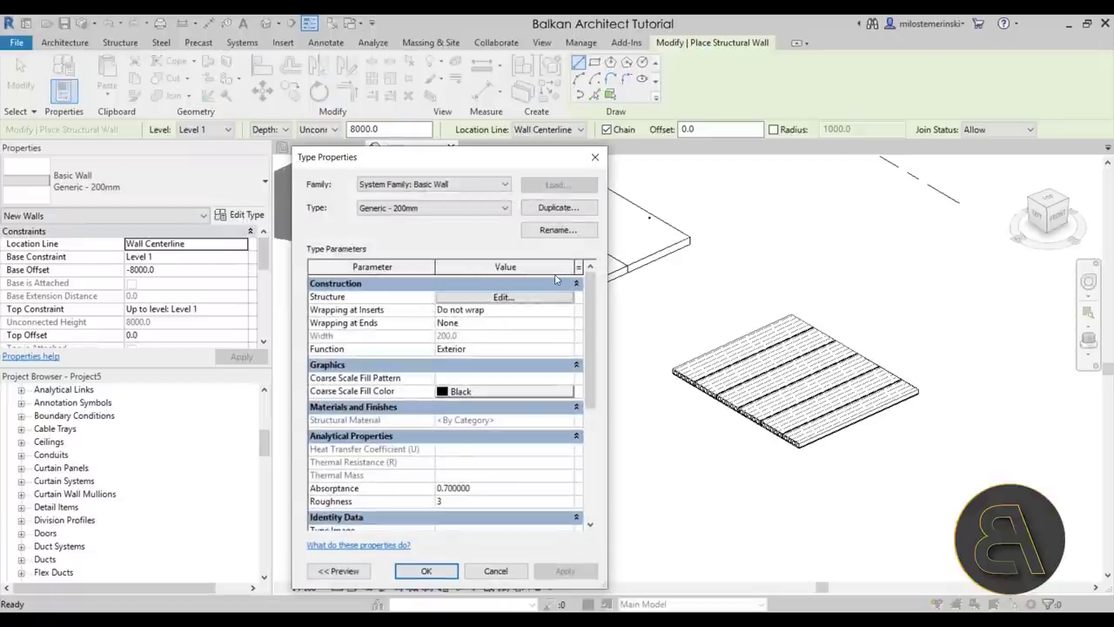
{"action": "left_click", "coordinate": [558, 207]}
{"action": "left_click", "coordinate": [449, 404]}
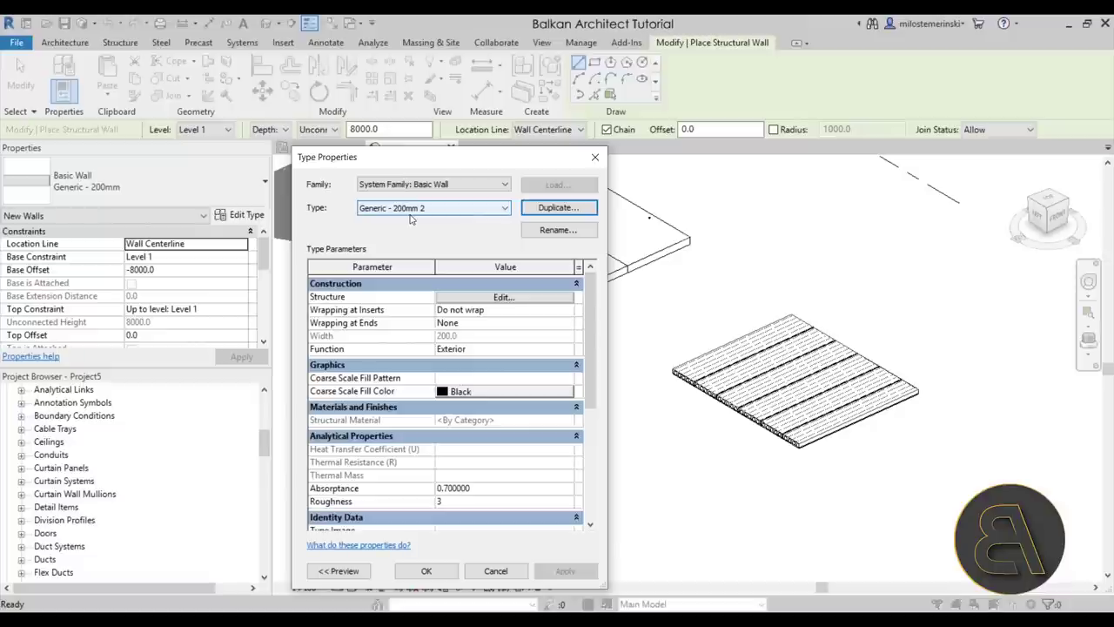
Step: Set the thickness of the duplicated wall type's structure layer to 70 mm
{"action": "left_click", "coordinate": [453, 299]}
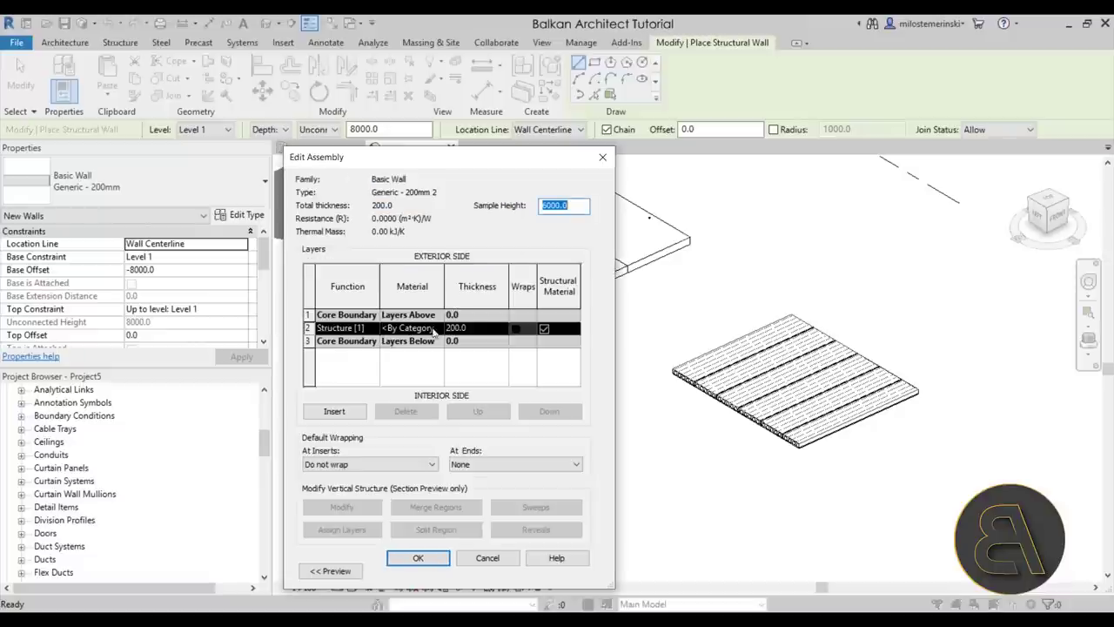
{"action": "left_click", "coordinate": [483, 329]}
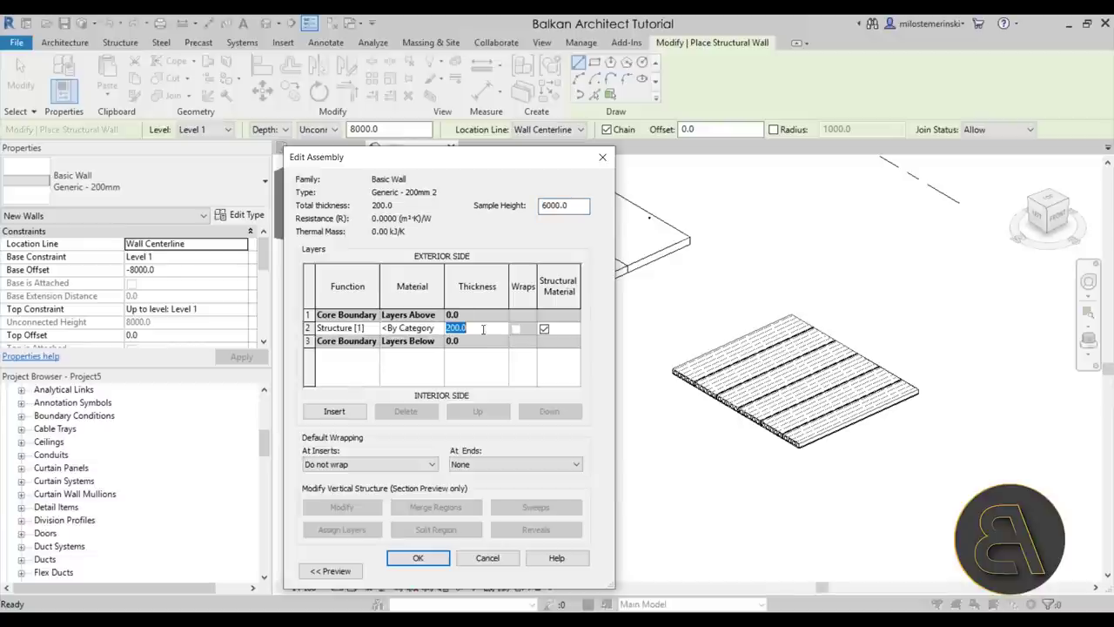
{"action": "type", "text": "70"}
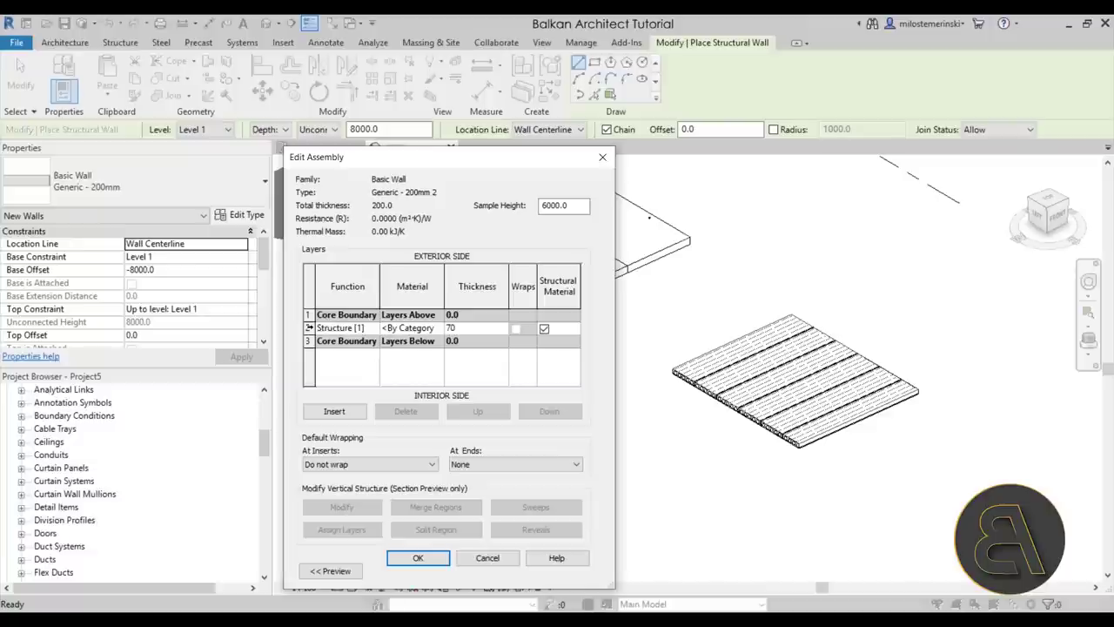
Step: Insert two layers above the 70 mm structure layer and set the outermost one's thickness to 70 mm
{"action": "left_click", "coordinate": [309, 328]}
{"action": "left_click", "coordinate": [343, 413]}
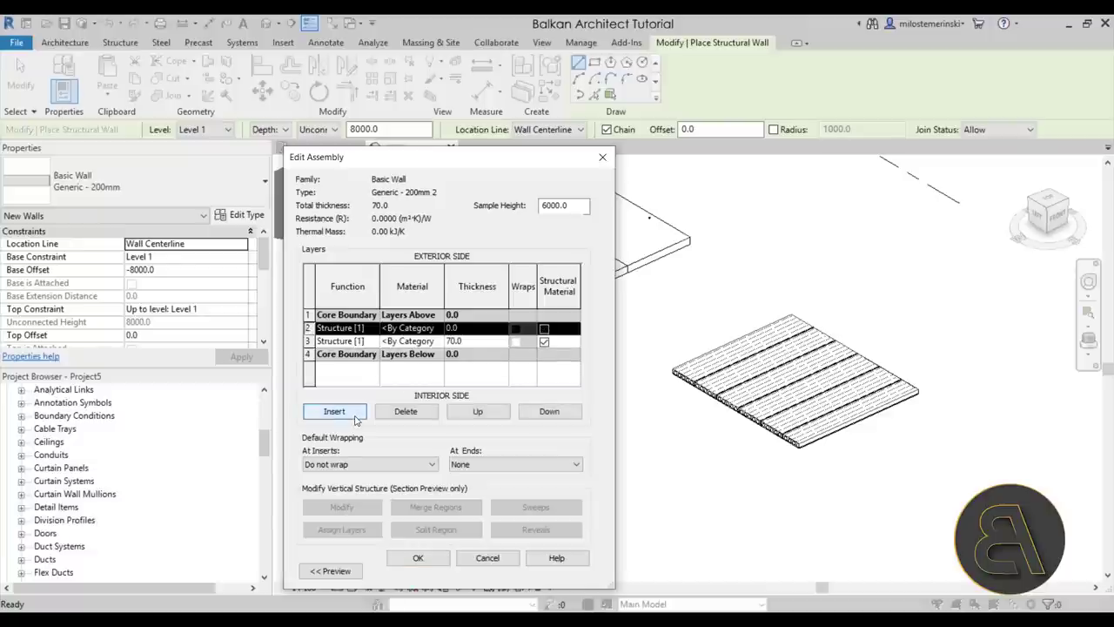
{"action": "left_click", "coordinate": [356, 416]}
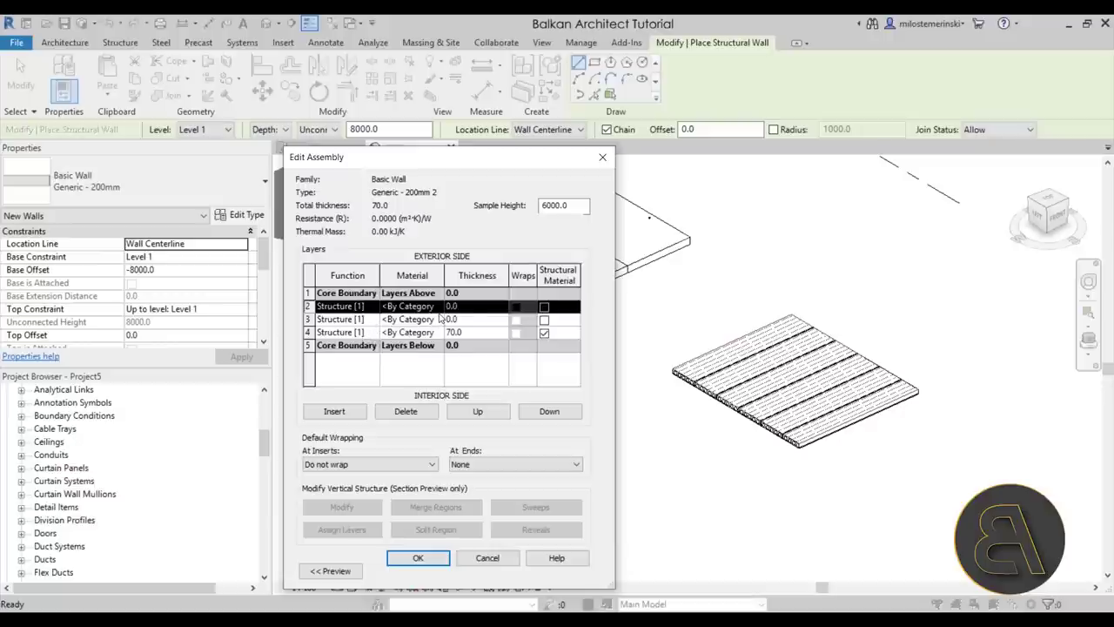
{"action": "left_click", "coordinate": [468, 308]}
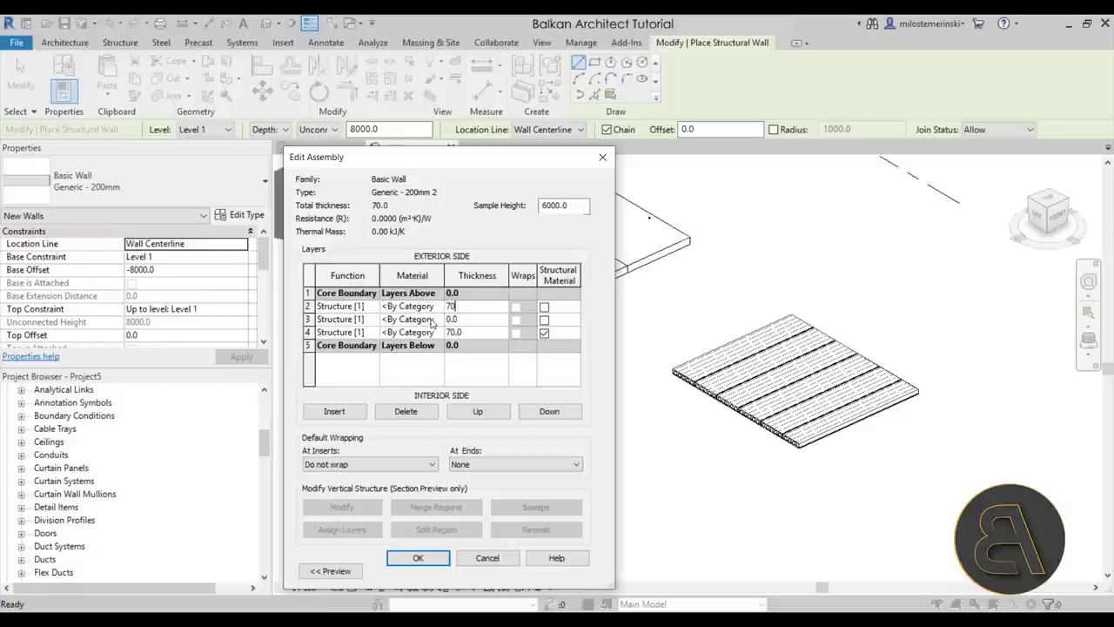
Step: Set the middle layer's function to Thermal/Air Layer [3] and assign it the Air material
{"action": "left_click", "coordinate": [372, 320]}
{"action": "left_click", "coordinate": [374, 323]}
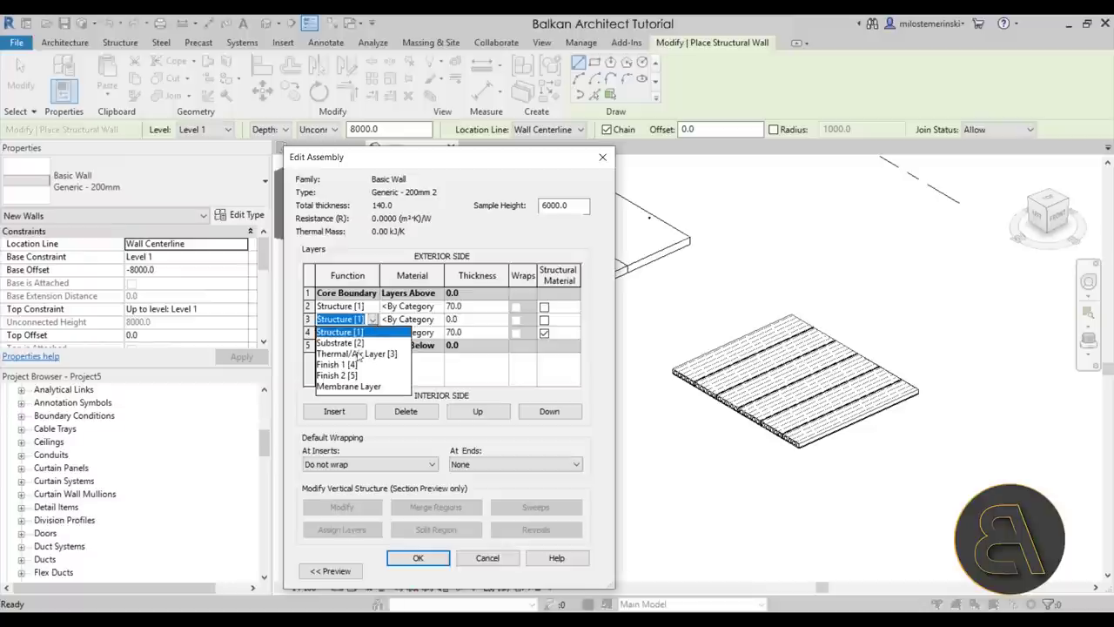
{"action": "left_click", "coordinate": [355, 355]}
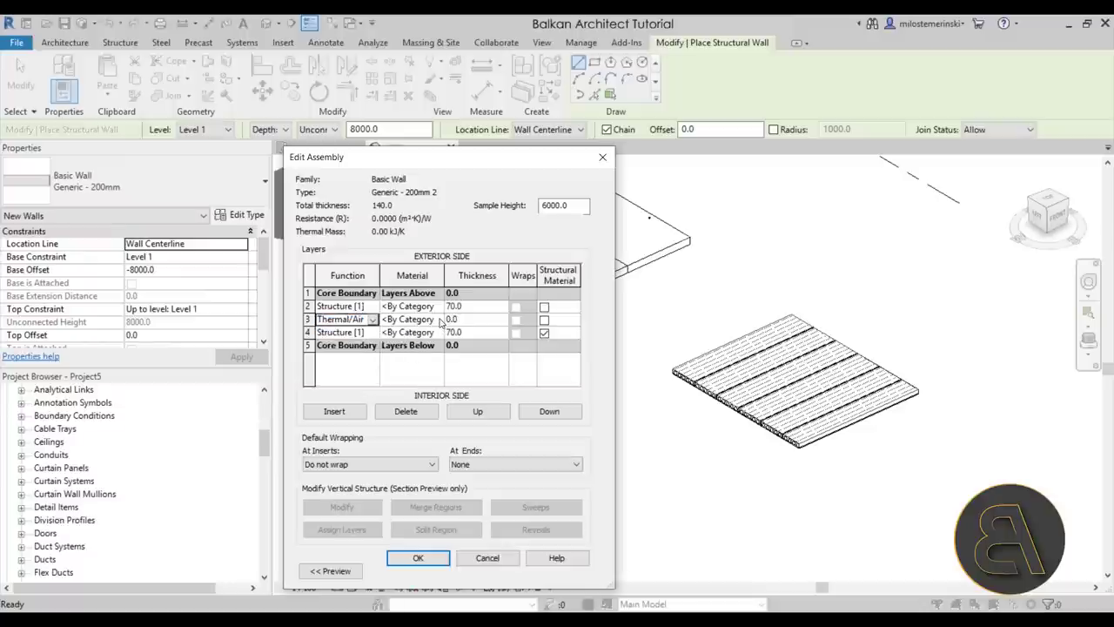
{"action": "left_click", "coordinate": [418, 320]}
{"action": "left_click", "coordinate": [440, 320]}
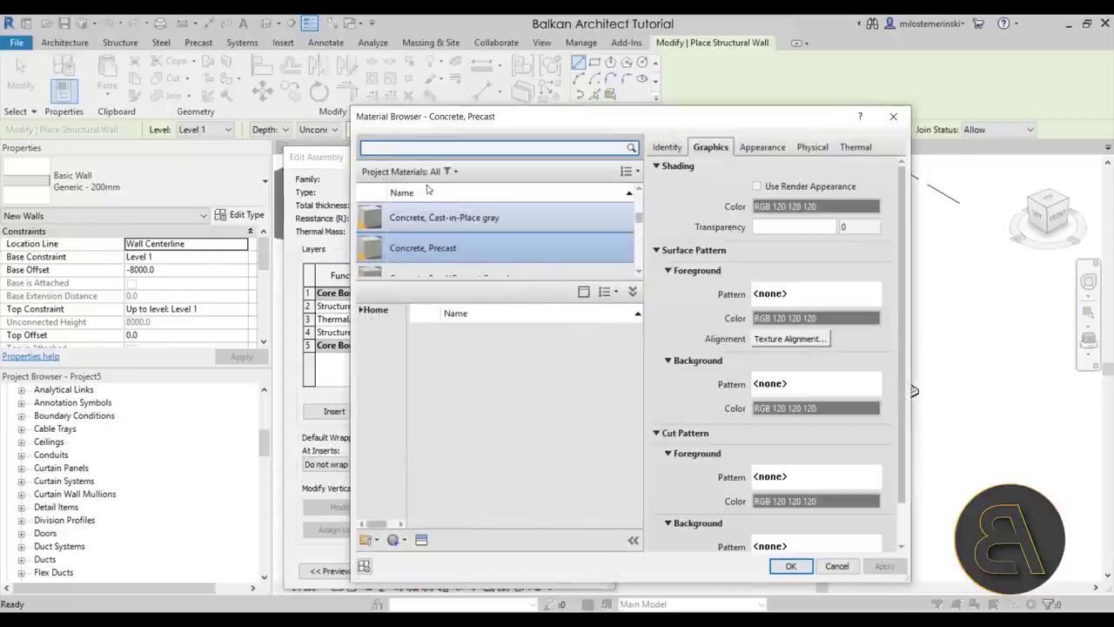
{"action": "type", "text": "ai"}
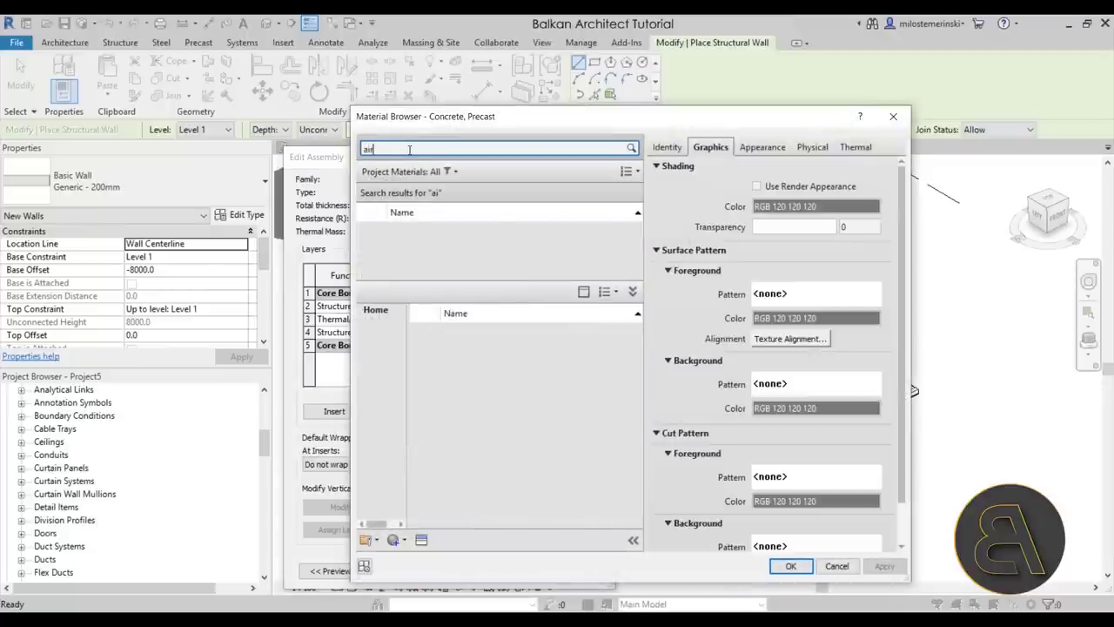
{"action": "type", "text": "r"}
{"action": "double_click", "coordinate": [418, 228]}
Step: Apply the Air material to the middle layer and assign Concrete, Precast to both structure layers of the wall type
{"action": "left_click", "coordinate": [438, 333]}
{"action": "left_click", "coordinate": [438, 333]}
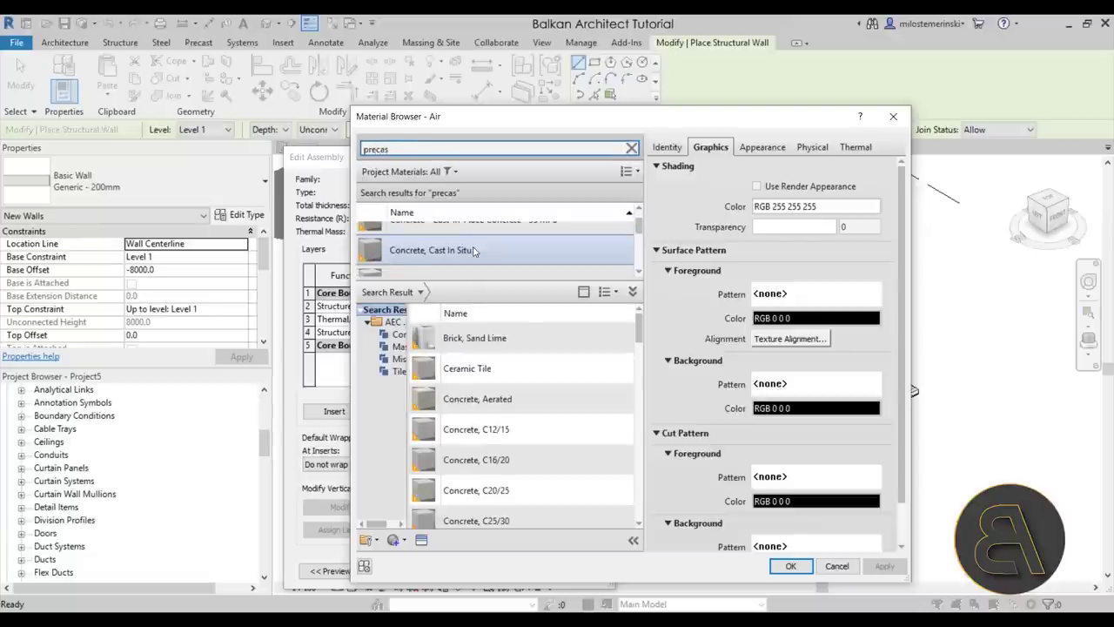
{"action": "double_click", "coordinate": [470, 241]}
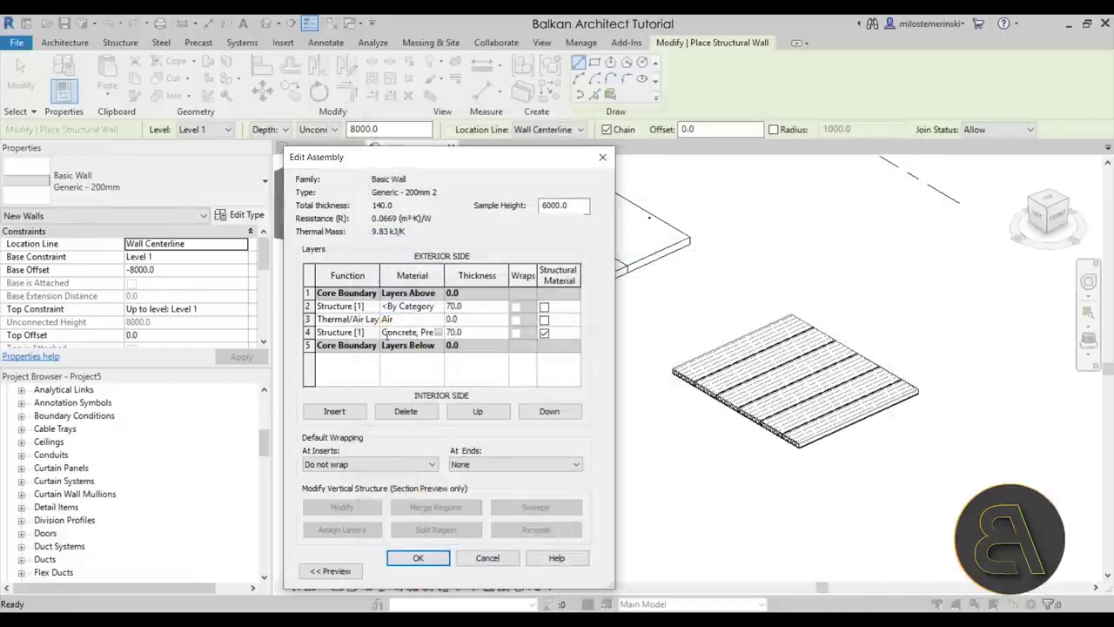
{"action": "left_click", "coordinate": [441, 332]}
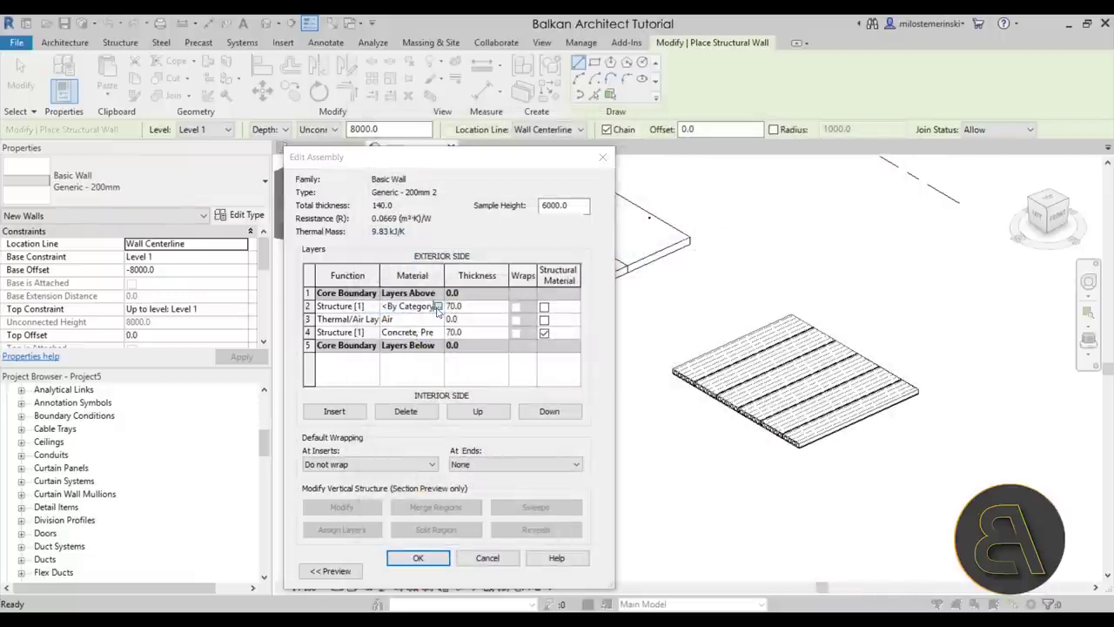
{"action": "double_click", "coordinate": [420, 244]}
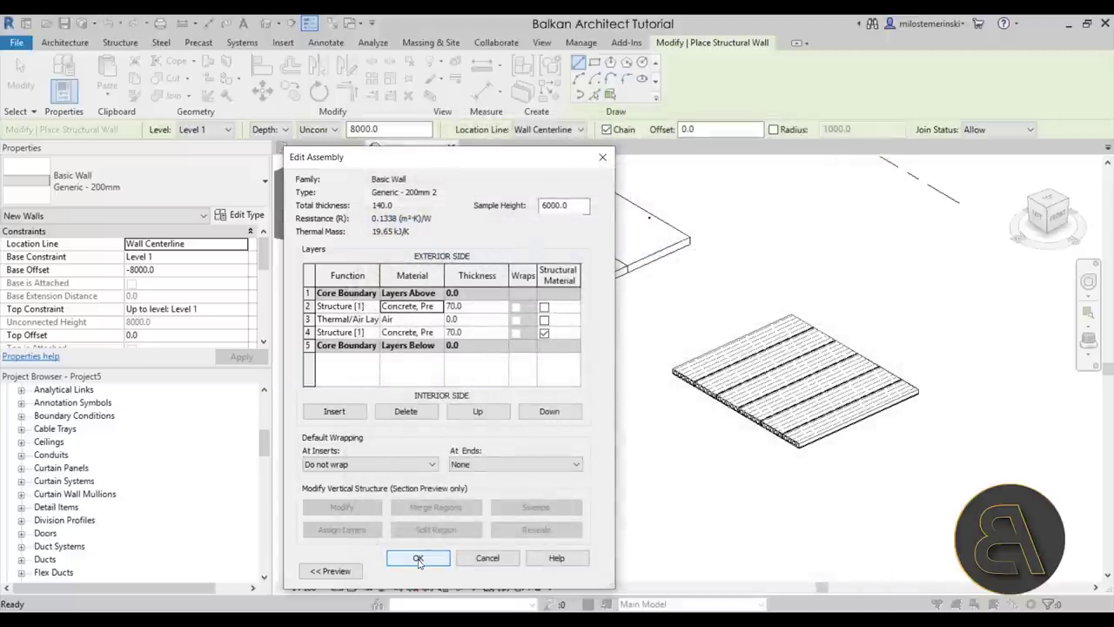
Step: Set the air layer's thickness to 120 mm and rename the wall type Generic - 260mm
{"action": "left_click", "coordinate": [470, 317]}
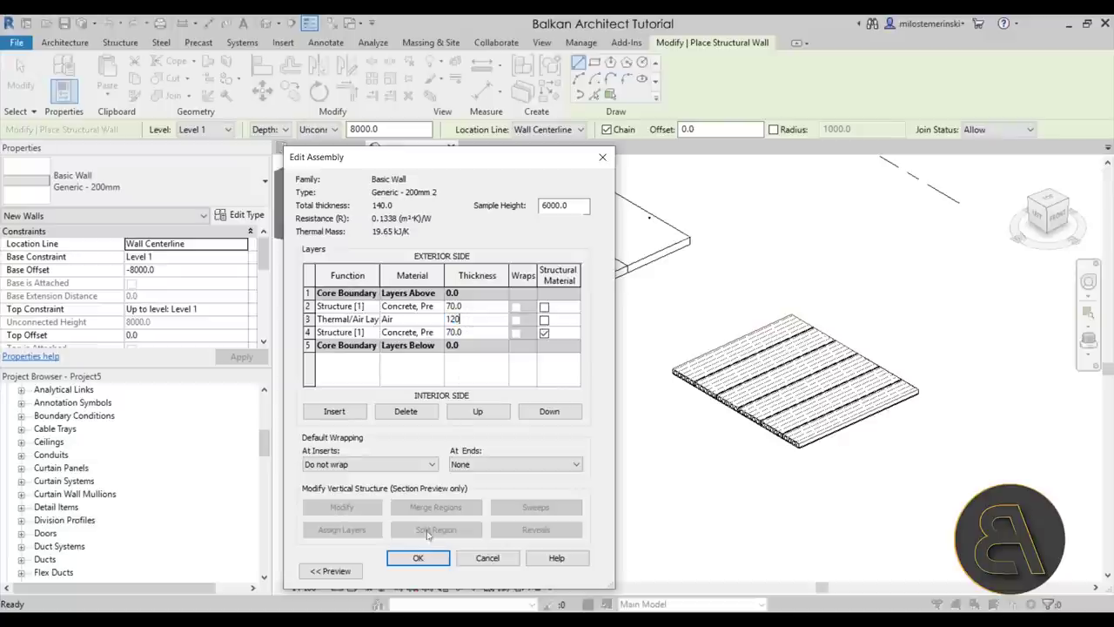
{"action": "left_click", "coordinate": [418, 558]}
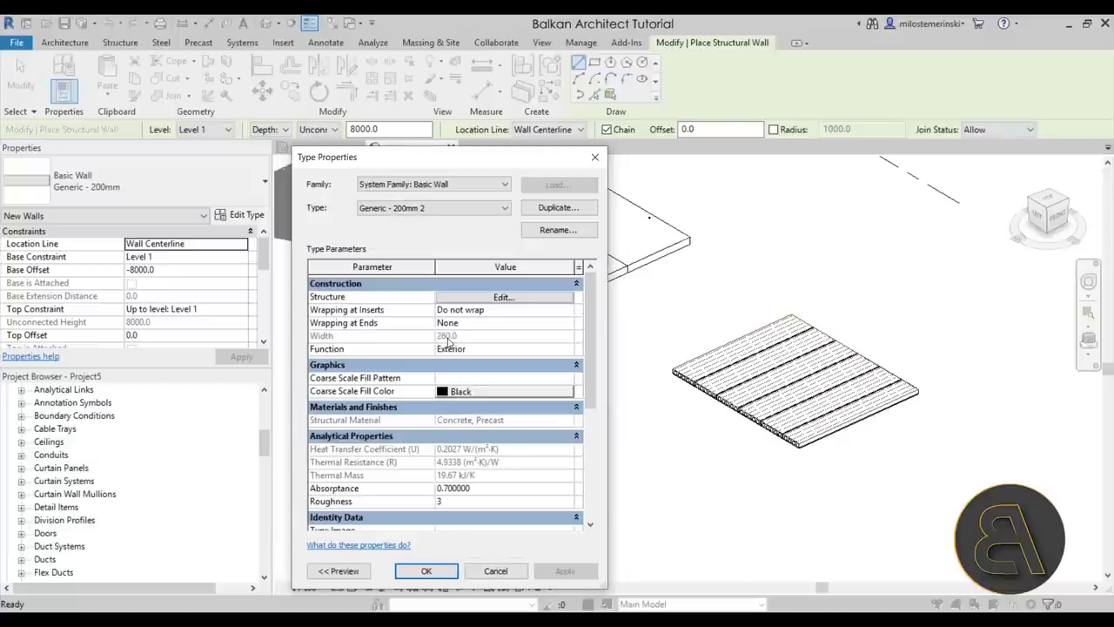
{"action": "left_click", "coordinate": [551, 232]}
{"action": "left_click", "coordinate": [491, 375]}
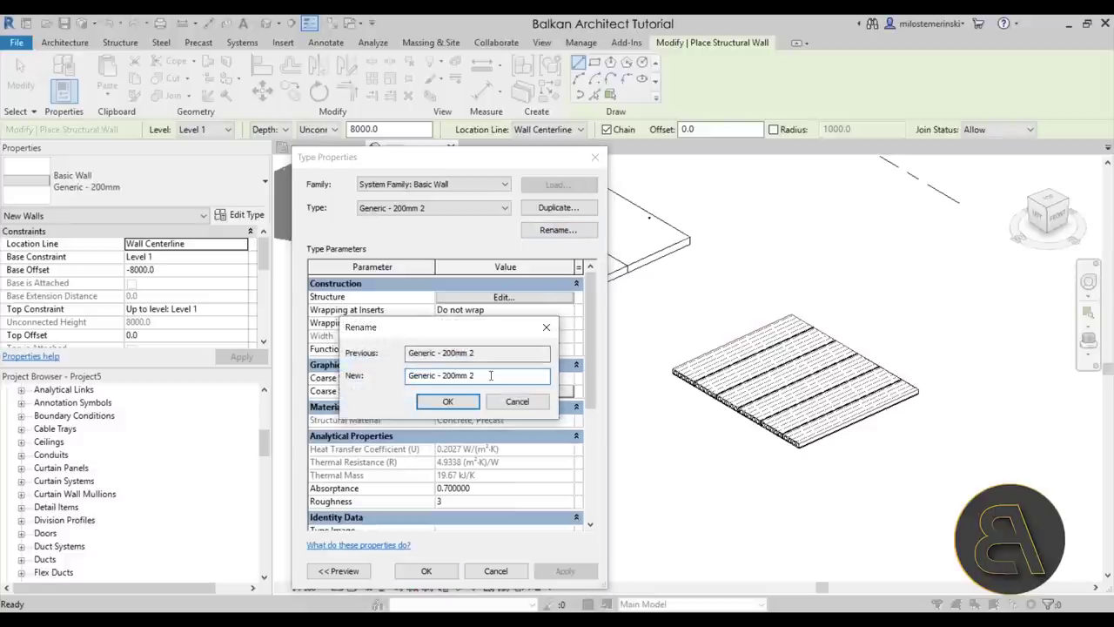
{"action": "key", "text": "BackSpace"}
{"action": "key", "text": "BackSpace"}
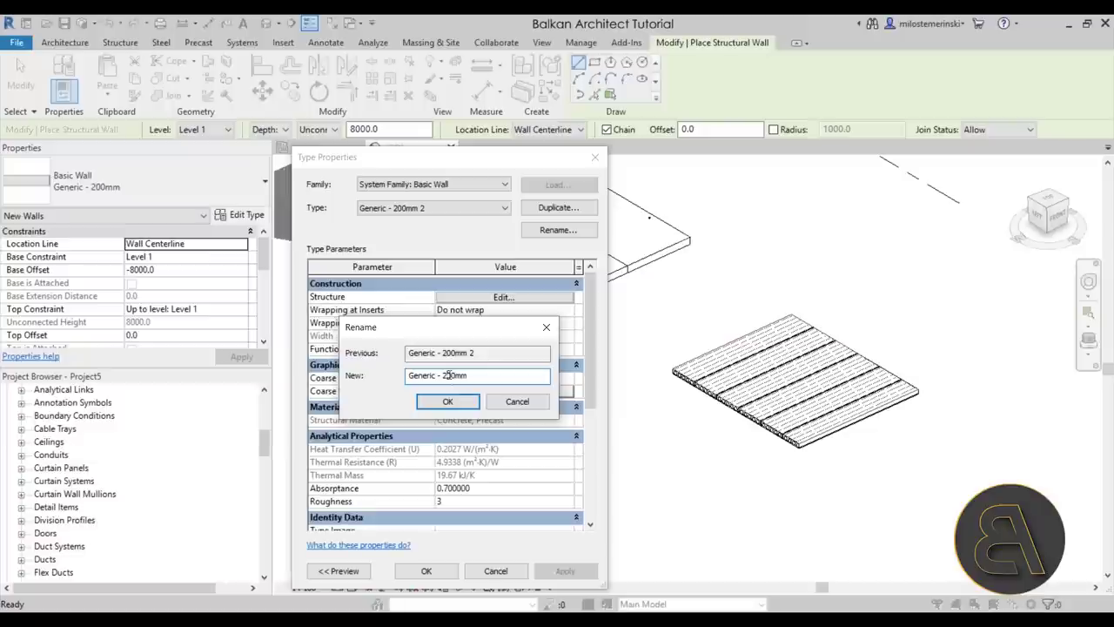
{"action": "key", "text": "Return"}
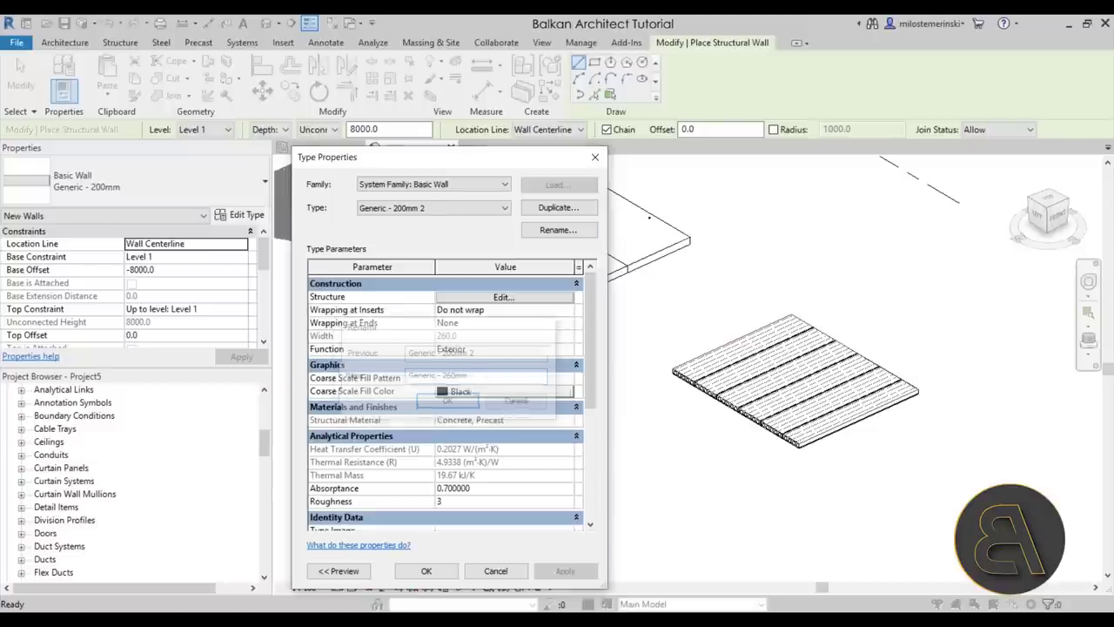
{"action": "left_click", "coordinate": [429, 570]}
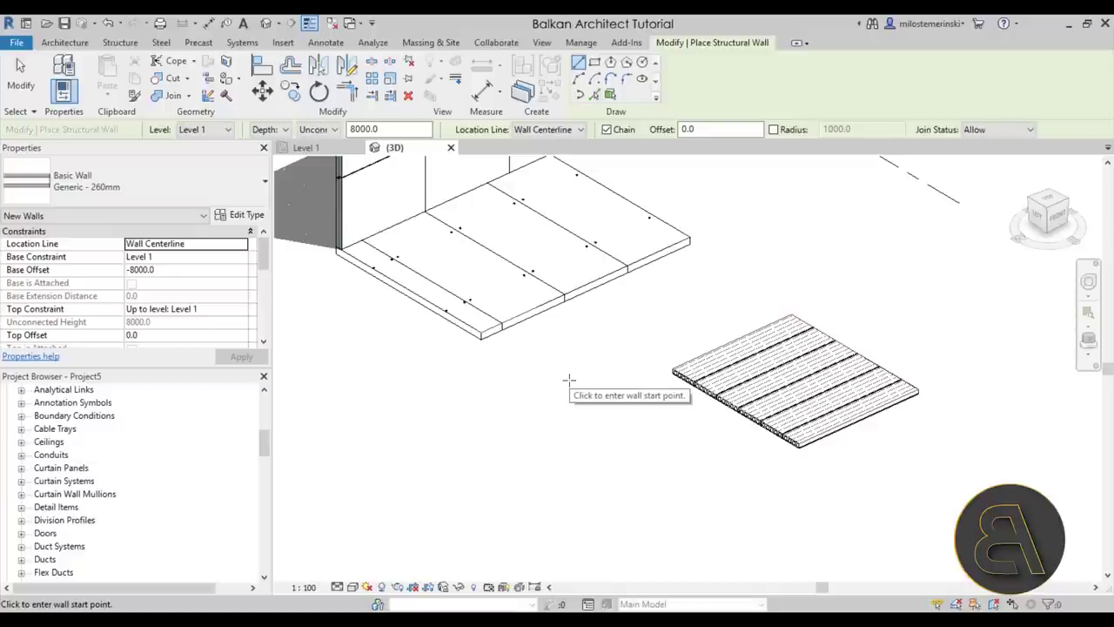
Step: Try to set the new wall's base offset to 0 and its top constraint up to Level 2
{"action": "middle_click_drag", "start_coordinate": [492, 430], "coordinate": [490, 241], "text": "shift"}
{"action": "middle_click_drag", "start_coordinate": [494, 346], "coordinate": [360, 351]}
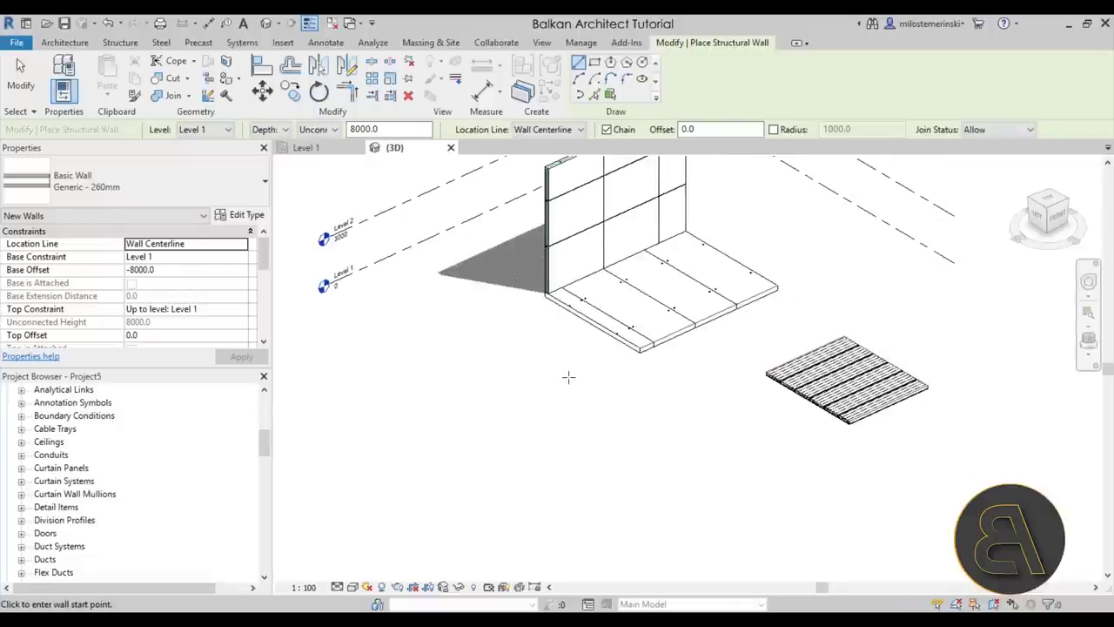
{"action": "middle_click_drag", "start_coordinate": [582, 401], "coordinate": [561, 387]}
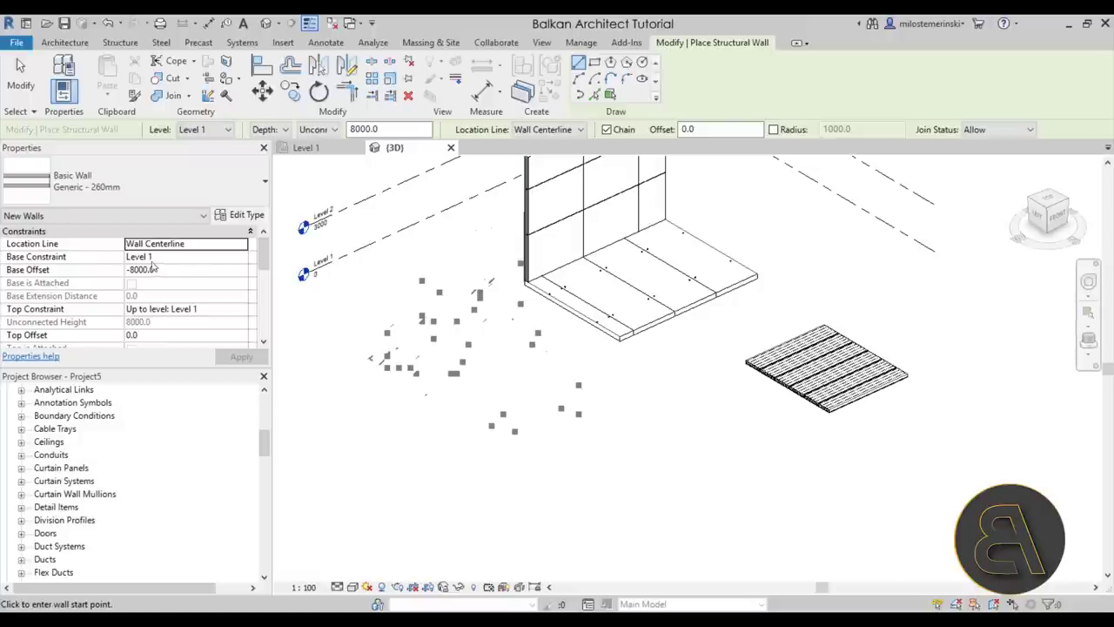
{"action": "left_click", "coordinate": [188, 270]}
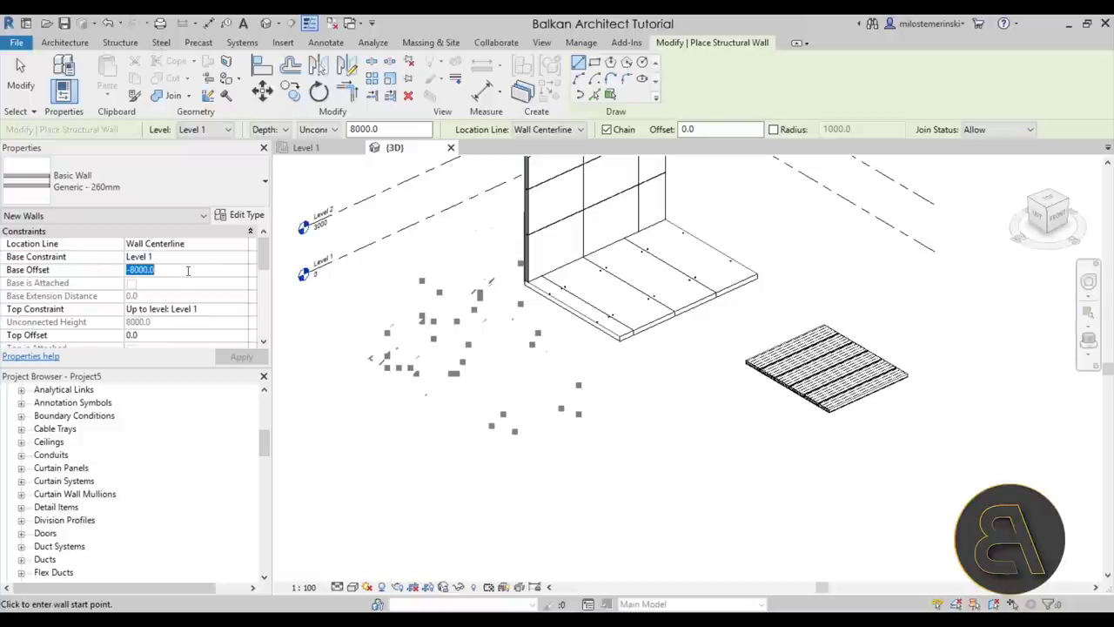
{"action": "key", "text": "Return"}
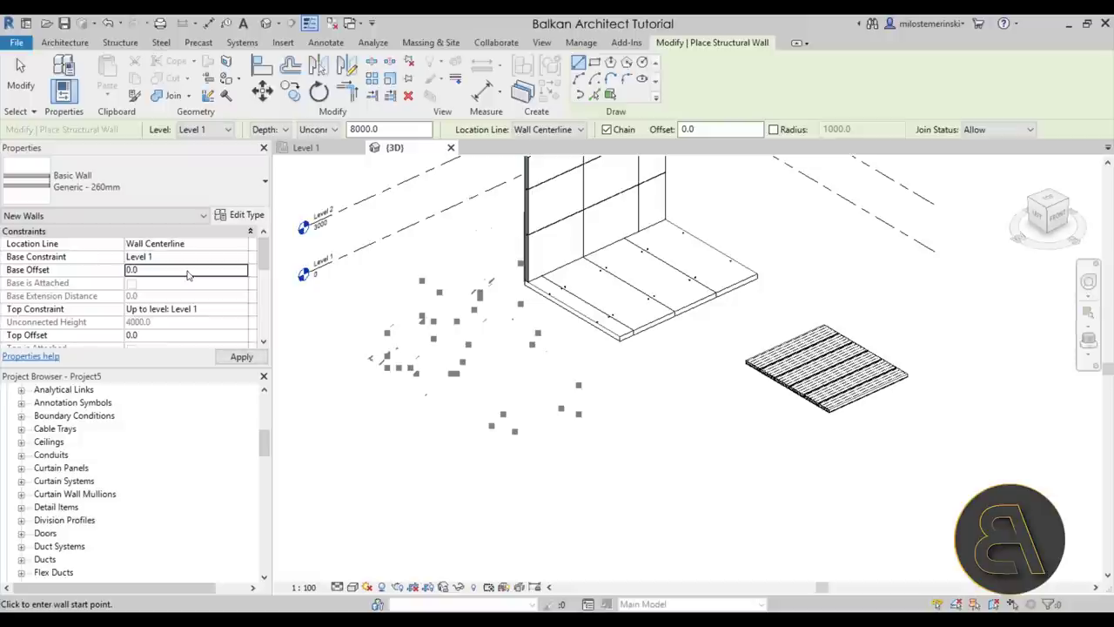
{"action": "left_click", "coordinate": [241, 310]}
{"action": "left_click", "coordinate": [241, 310]}
{"action": "left_click", "coordinate": [174, 344]}
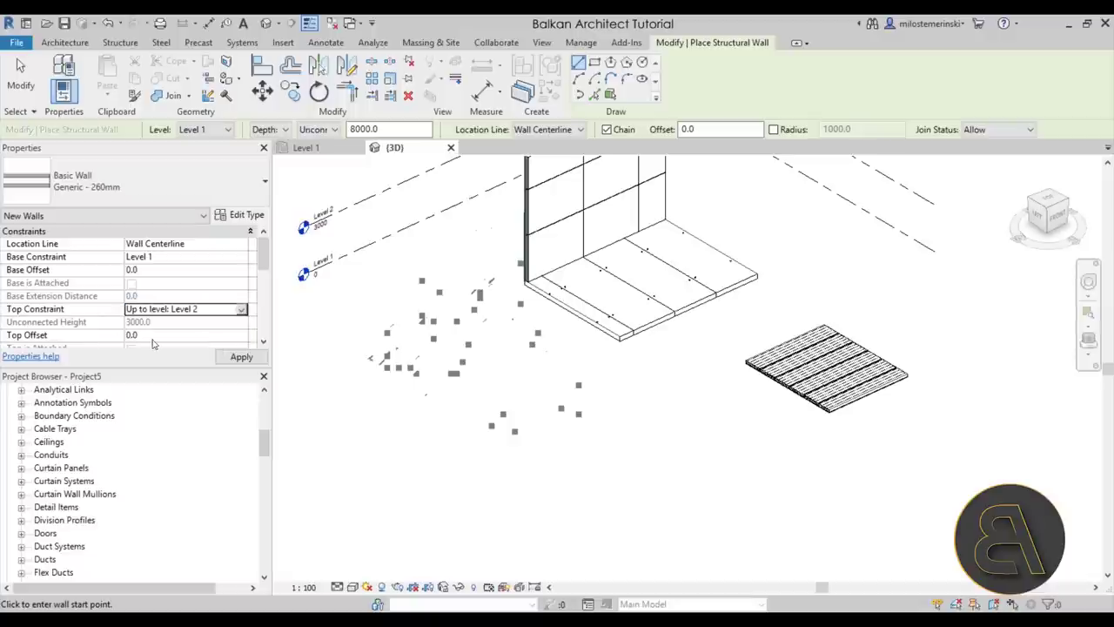
{"action": "left_click", "coordinate": [241, 357]}
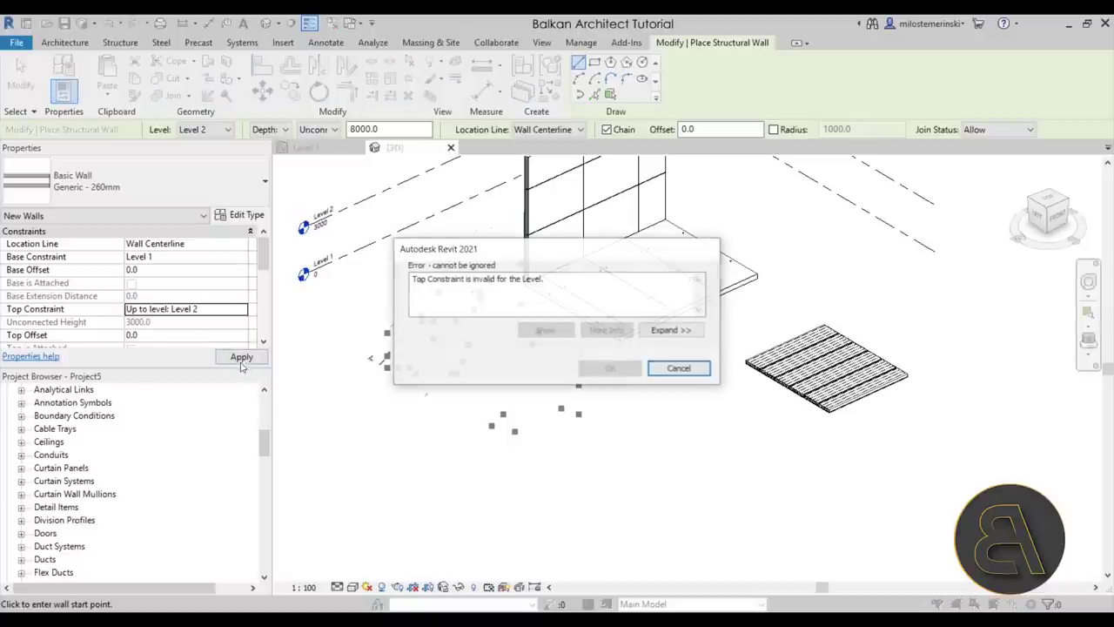
{"action": "left_click", "coordinate": [678, 369]}
Step: Try constraining the new wall's top up to Level 2 before resetting its base offset to 0
{"action": "left_click", "coordinate": [200, 273]}
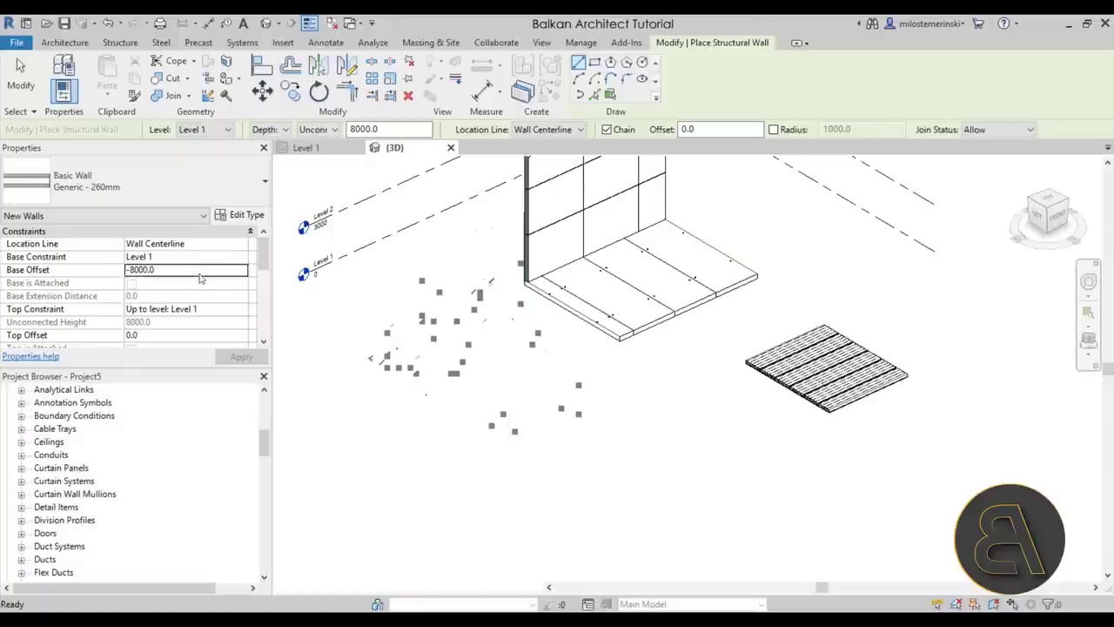
{"action": "left_click", "coordinate": [228, 309]}
{"action": "left_click", "coordinate": [242, 309]}
{"action": "left_click", "coordinate": [202, 344]}
{"action": "left_click", "coordinate": [166, 270]}
{"action": "type", "text": "0"}
{"action": "key", "text": "Return"}
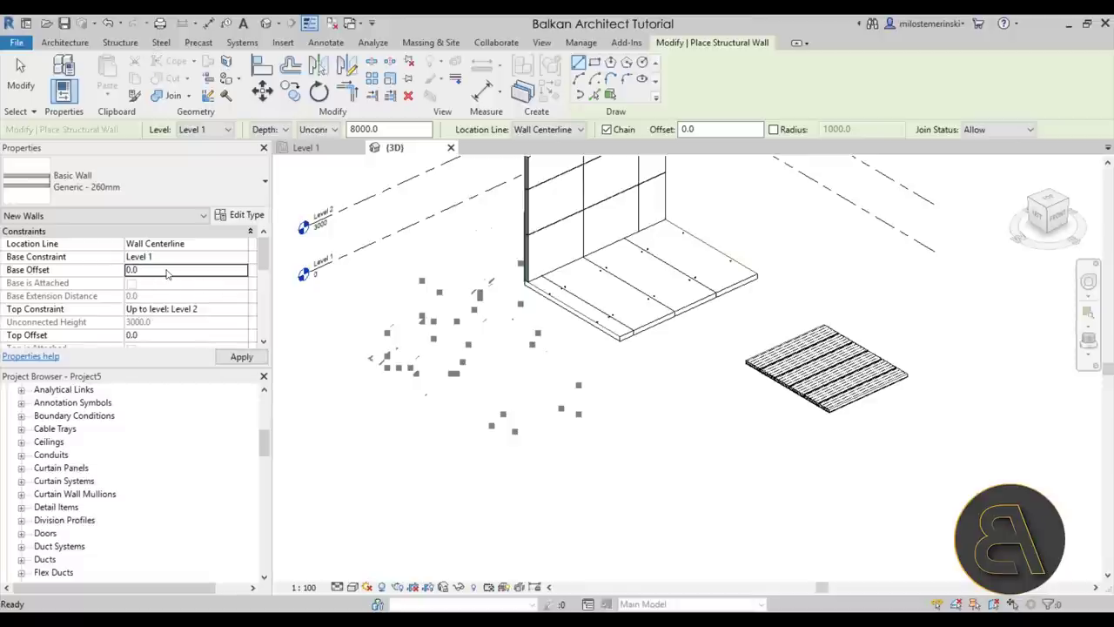
{"action": "left_click", "coordinate": [225, 359]}
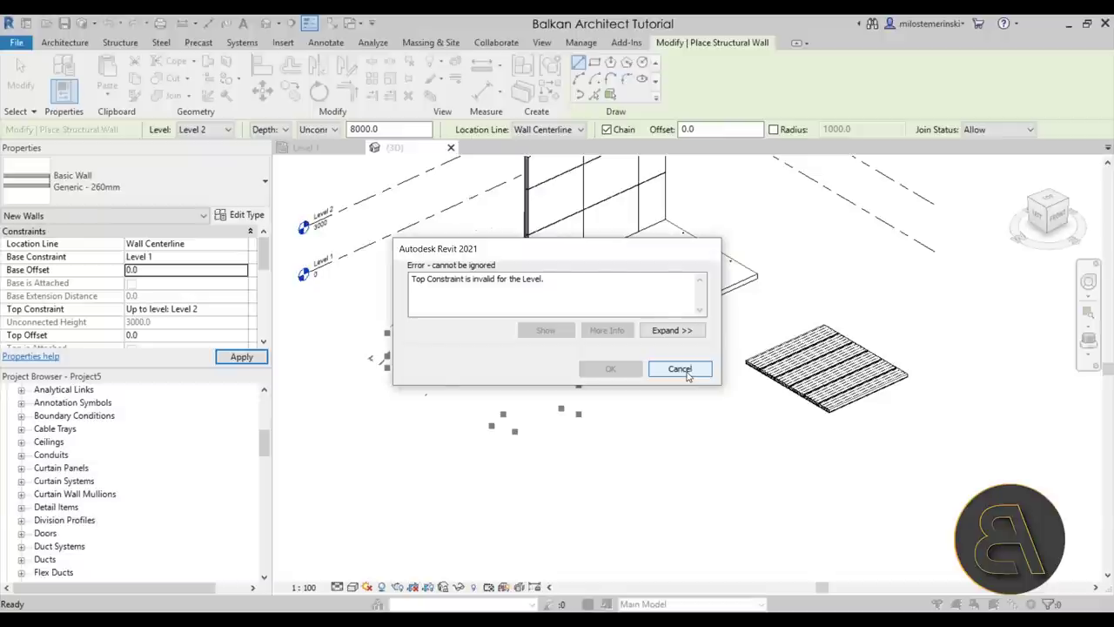
{"action": "left_click", "coordinate": [681, 369]}
Step: Switch the wall placement from Depth to Height and constrain its top up to Level 2
{"action": "left_click", "coordinate": [267, 130]}
{"action": "left_click", "coordinate": [268, 142]}
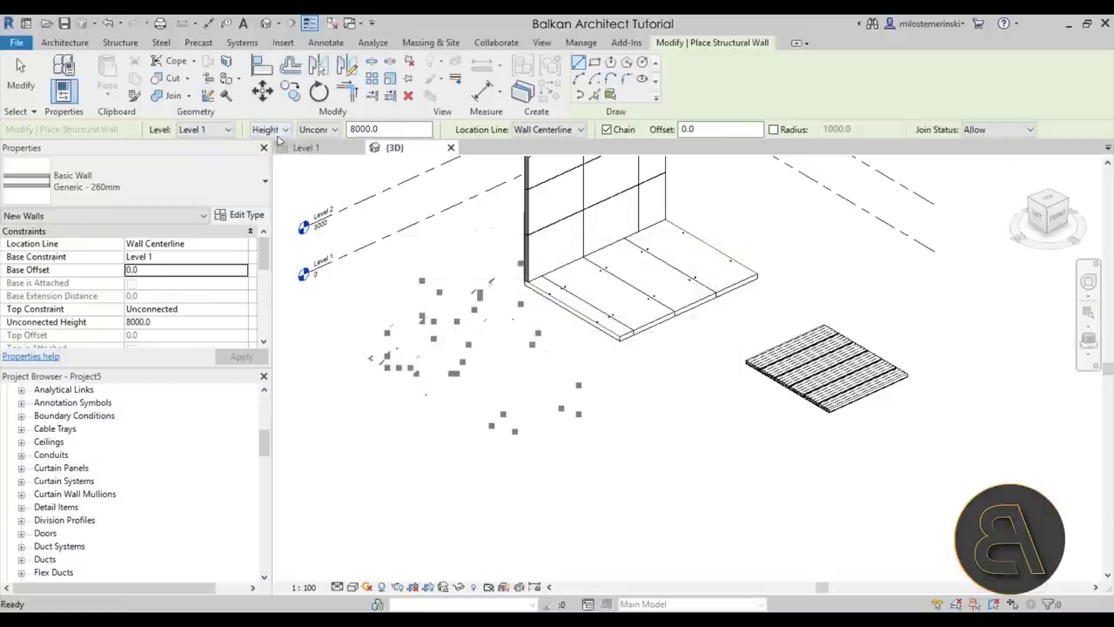
{"action": "left_click", "coordinate": [237, 309]}
{"action": "left_click", "coordinate": [192, 343]}
{"action": "left_click", "coordinate": [264, 357]}
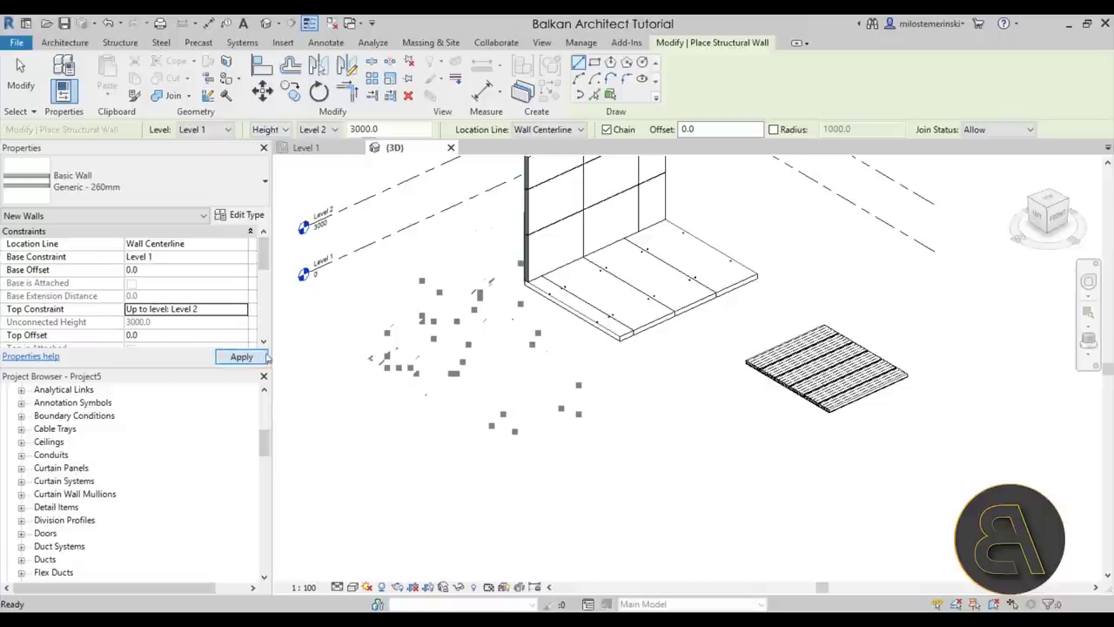
Step: Draw a Generic - 260mm structural wall about 7400 mm long in front of the segmented floor and stretch its far end further out
{"action": "left_click", "coordinate": [514, 433]}
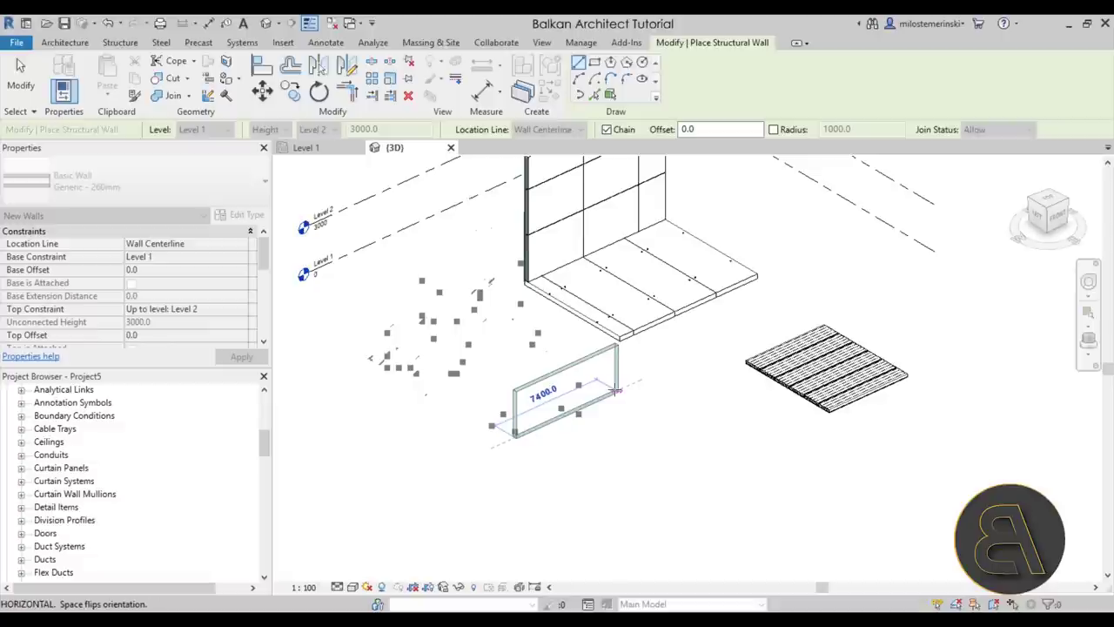
{"action": "left_click", "coordinate": [615, 391]}
{"action": "key", "text": "Escape"}
{"action": "key", "text": "Escape"}
{"action": "scroll", "coordinate": [614, 392], "scroll_direction": "up", "scroll_amount": 3}
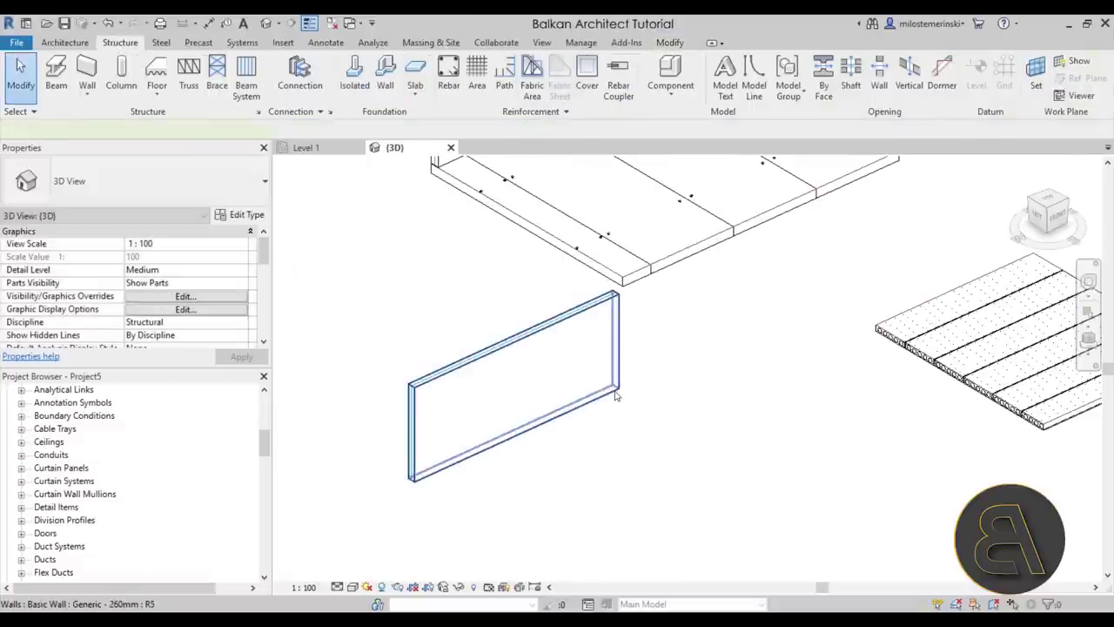
{"action": "left_click", "coordinate": [609, 395]}
{"action": "left_click_drag", "start_coordinate": [609, 395], "coordinate": [649, 375]}
{"action": "key", "text": "Escape"}
Step: Switch the 3D view to the Realistic visual style and inspect the end face of the new wall
{"action": "middle_click_drag", "start_coordinate": [659, 378], "coordinate": [517, 360], "text": "shift"}
{"action": "left_click", "coordinate": [352, 587]}
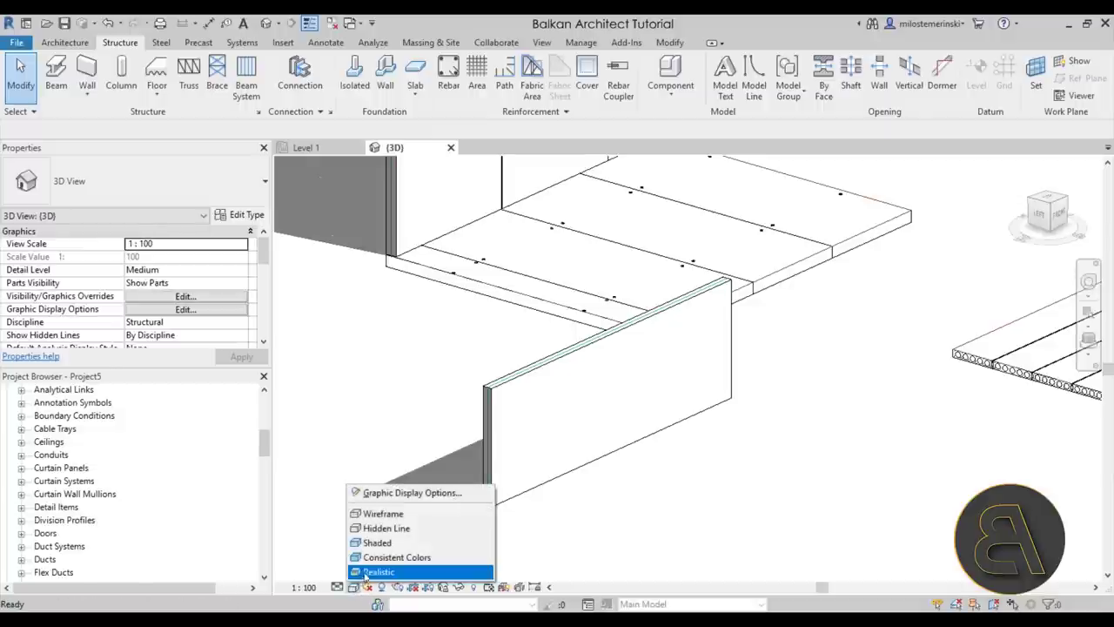
{"action": "left_click", "coordinate": [380, 572]}
{"action": "middle_click_drag", "start_coordinate": [410, 525], "coordinate": [540, 504], "text": "shift"}
{"action": "scroll", "coordinate": [579, 391], "scroll_direction": "up", "scroll_amount": 6}
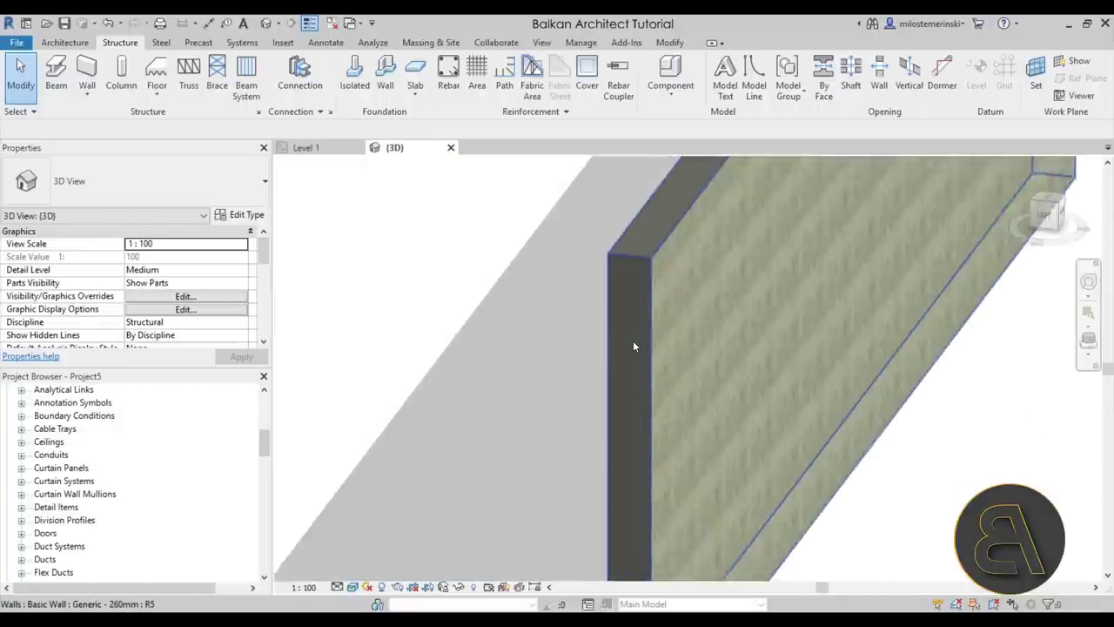
{"action": "left_click", "coordinate": [633, 346]}
{"action": "scroll", "coordinate": [632, 346], "scroll_direction": "down", "scroll_amount": 5}
{"action": "middle_click_drag", "start_coordinate": [632, 346], "coordinate": [445, 280], "text": "shift"}
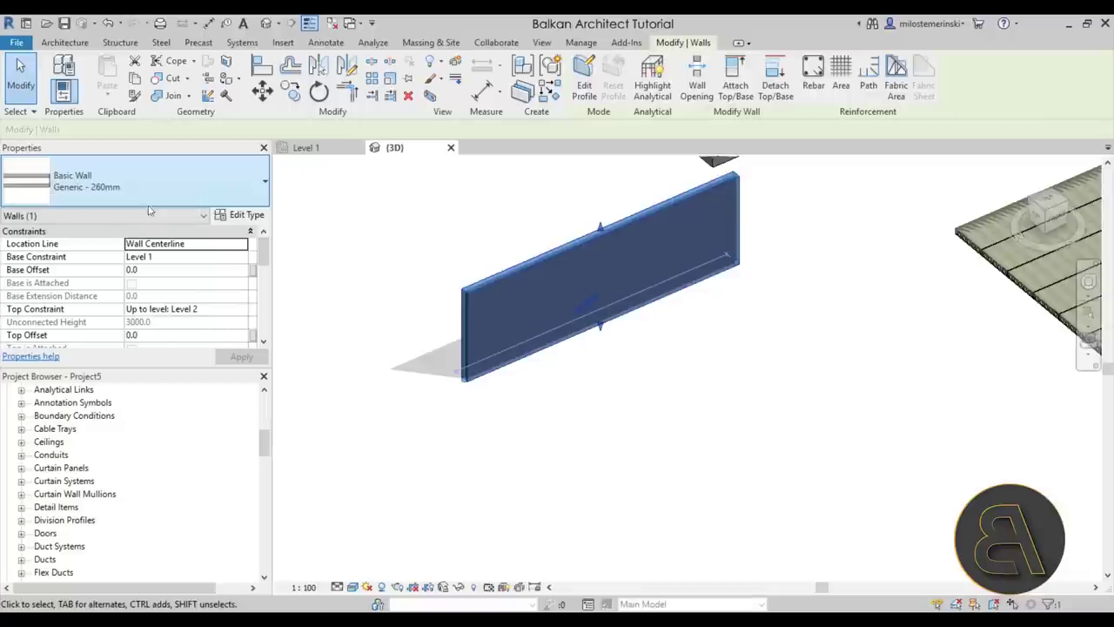
{"action": "left_click", "coordinate": [619, 411]}
{"action": "middle_click_drag", "start_coordinate": [619, 411], "coordinate": [592, 381], "text": "shift"}
Step: Place a 0915 x 2134mm M_Door-Opening in the new wall, about 1400 mm from its end away from the floor
{"action": "left_click", "coordinate": [64, 42]}
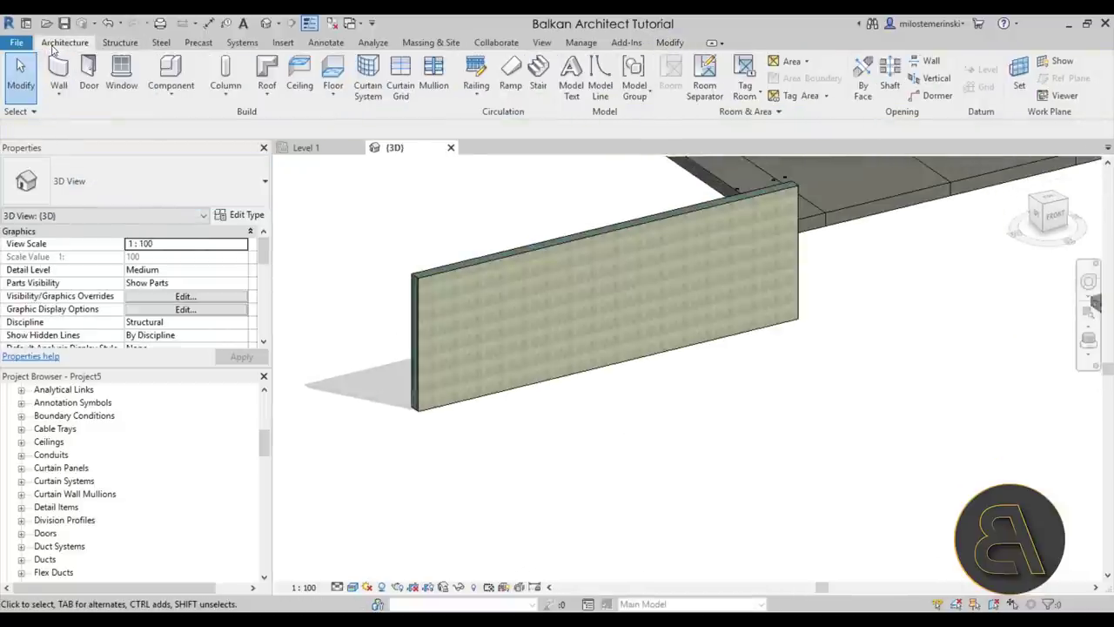
{"action": "left_click", "coordinate": [90, 75]}
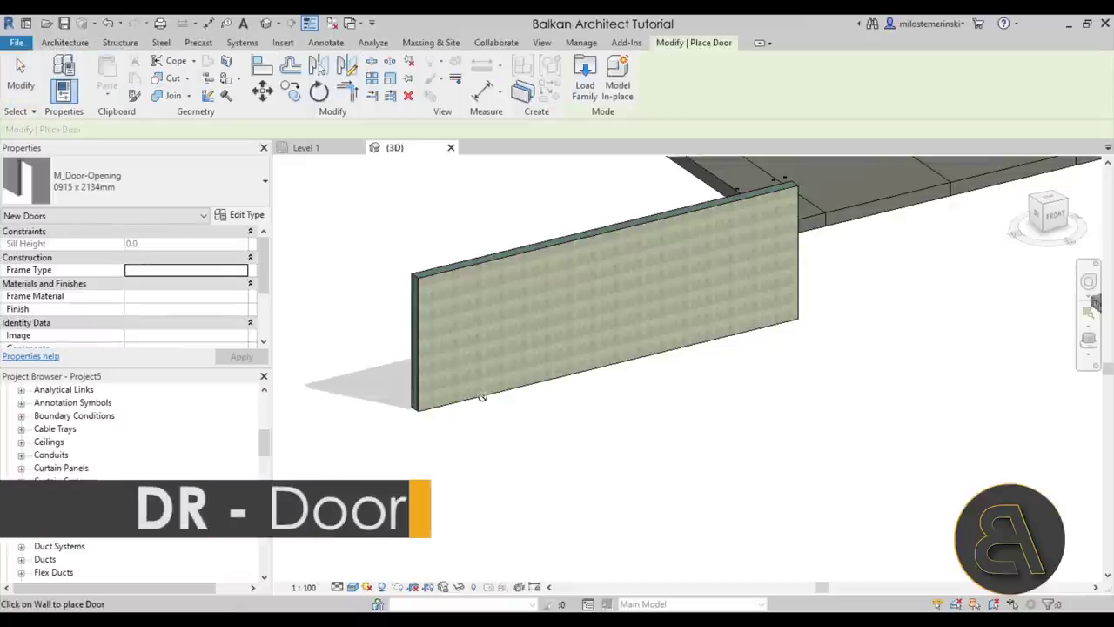
{"action": "left_click", "coordinate": [474, 421]}
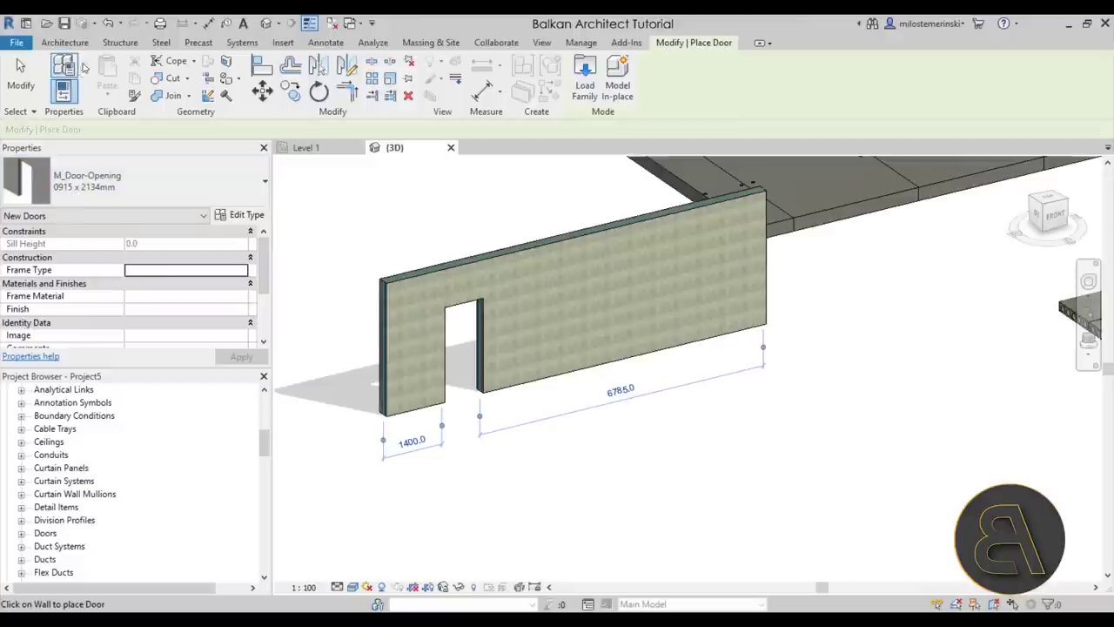
Step: Place a 0900 x 1200mm M_Window-Square Opening beside the door opening, about 3200 mm from the same wall end
{"action": "left_click", "coordinate": [65, 42]}
{"action": "left_click", "coordinate": [120, 74]}
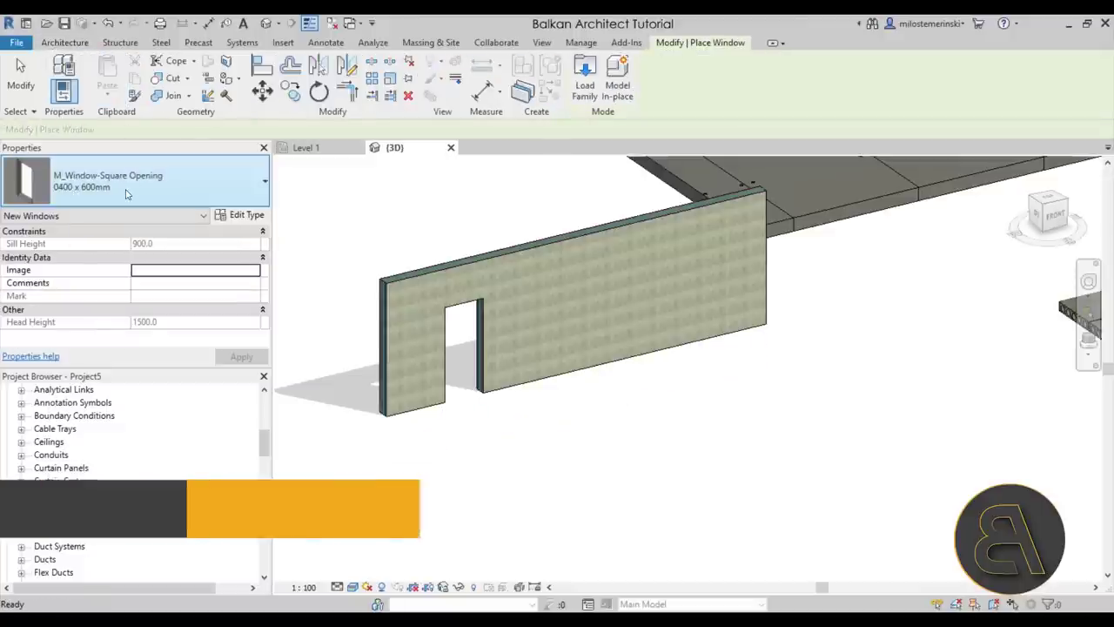
{"action": "left_click", "coordinate": [126, 194]}
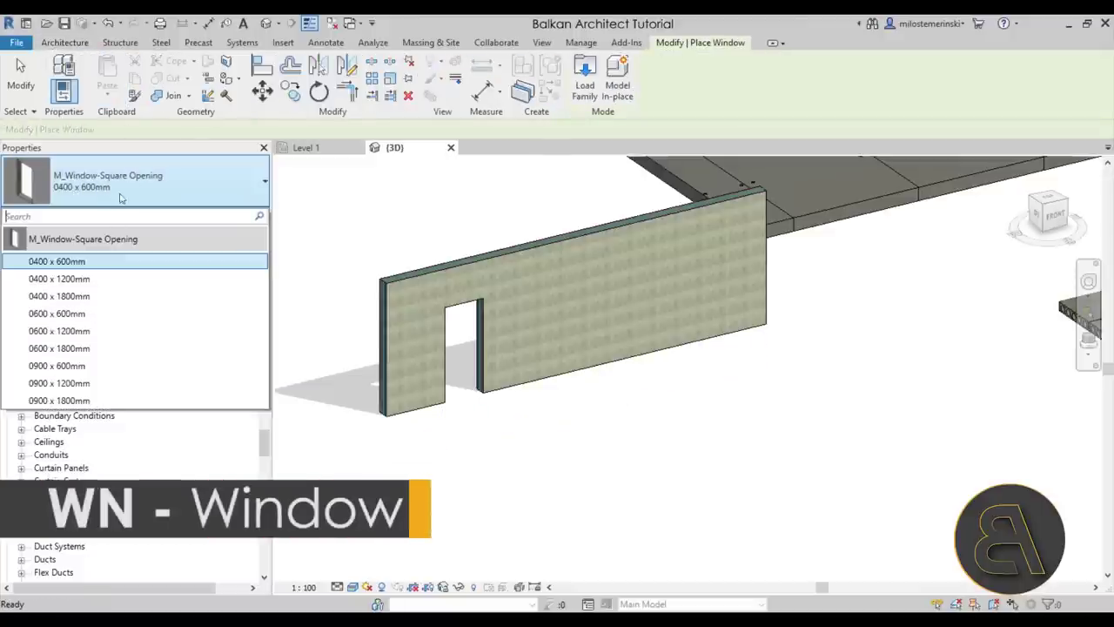
{"action": "left_click", "coordinate": [72, 383]}
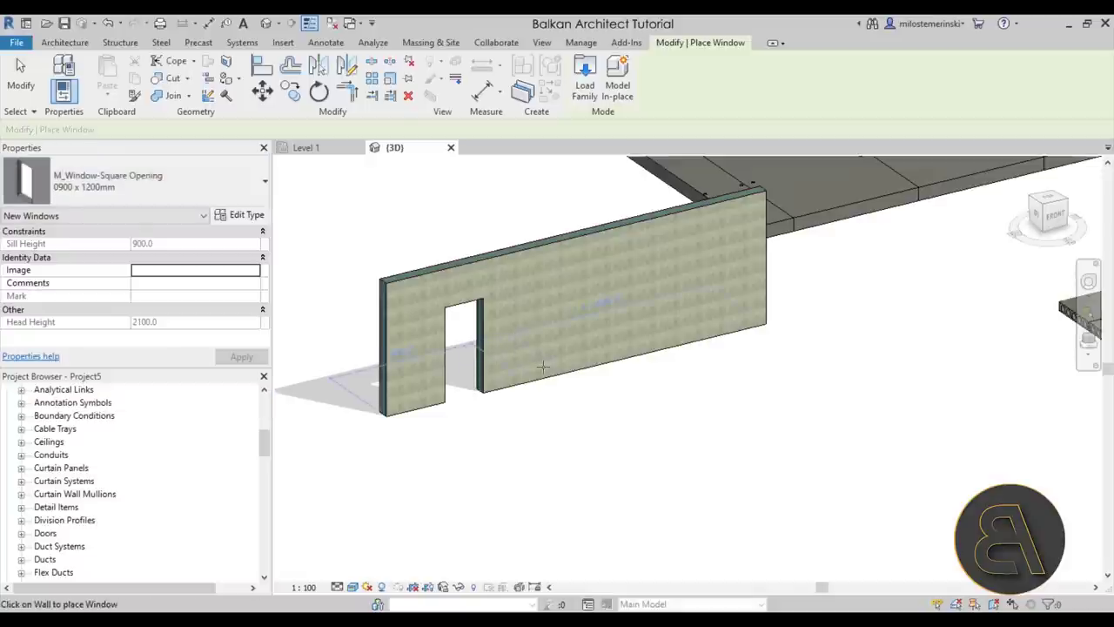
{"action": "left_click", "coordinate": [539, 315]}
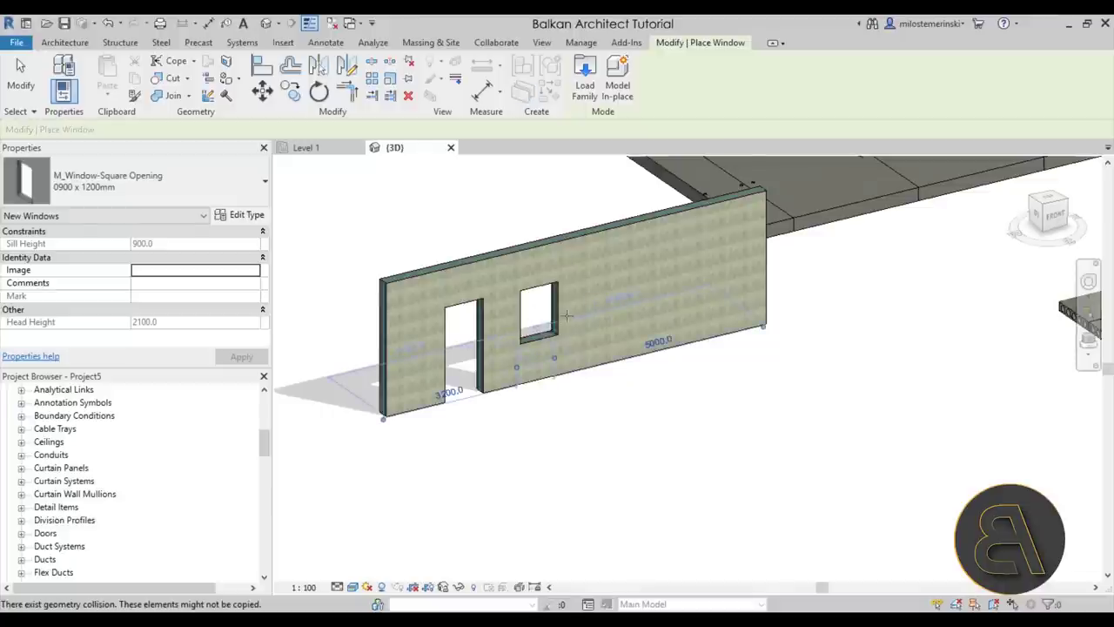
{"action": "scroll", "coordinate": [525, 308], "scroll_direction": "up", "scroll_amount": 3}
{"action": "key", "text": "Escape"}
{"action": "key", "text": "Escape"}
{"action": "middle_click_drag", "start_coordinate": [522, 304], "coordinate": [601, 400], "text": "shift"}
{"action": "scroll", "coordinate": [467, 228], "scroll_direction": "down", "scroll_amount": 2}
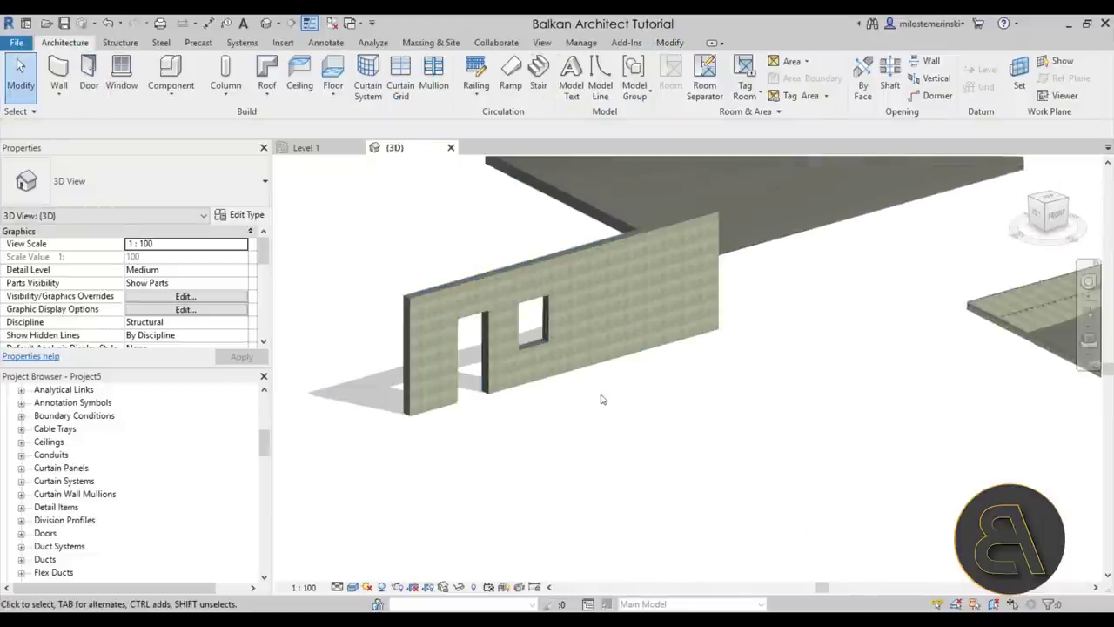
{"action": "scroll", "coordinate": [522, 339], "scroll_direction": "up", "scroll_amount": 4}
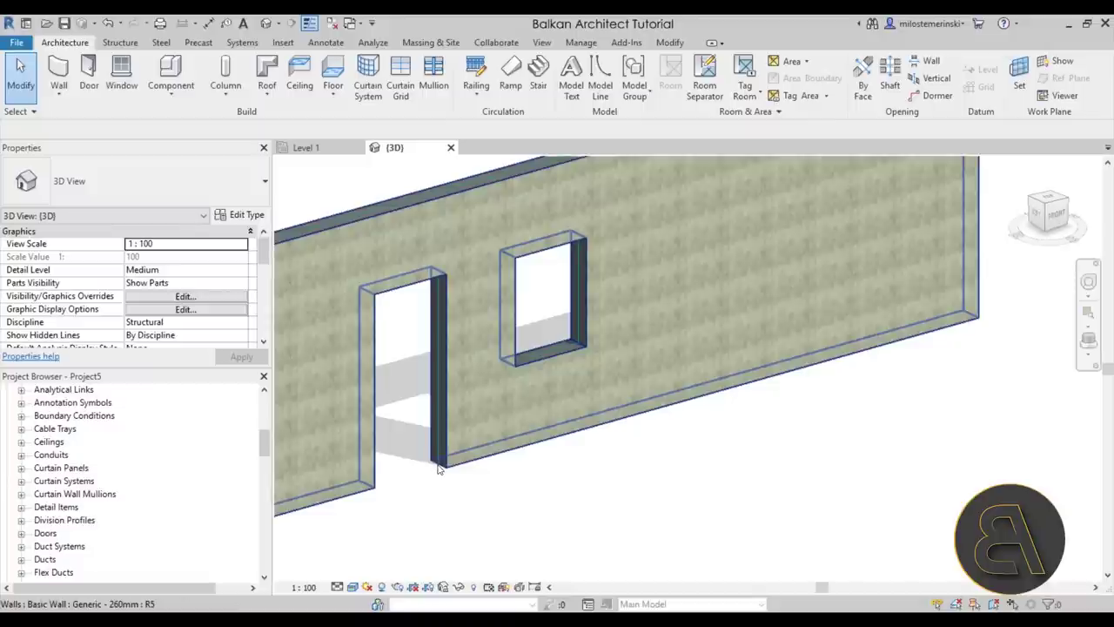
Step: Try to select the door opening in the layered 260 mm wall
{"action": "key", "text": "Tab"}
{"action": "left_click", "coordinate": [439, 470]}
{"action": "left_click", "coordinate": [480, 520]}
{"action": "scroll", "coordinate": [452, 467], "scroll_direction": "down", "scroll_amount": 1}
{"action": "scroll", "coordinate": [453, 468], "scroll_direction": "down", "scroll_amount": 3}
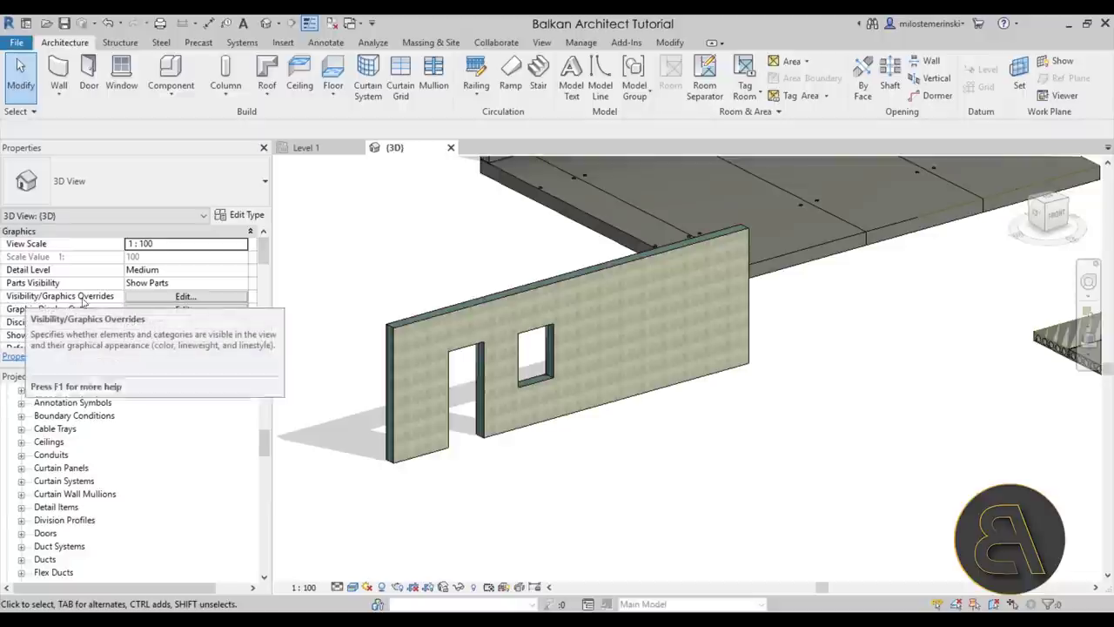
Step: Make the Doors and Windows model categories visible in the 3D view's Visibility/Graphic Overrides
{"action": "left_click", "coordinate": [144, 299]}
{"action": "scroll", "coordinate": [683, 329], "scroll_direction": "down", "scroll_amount": 5}
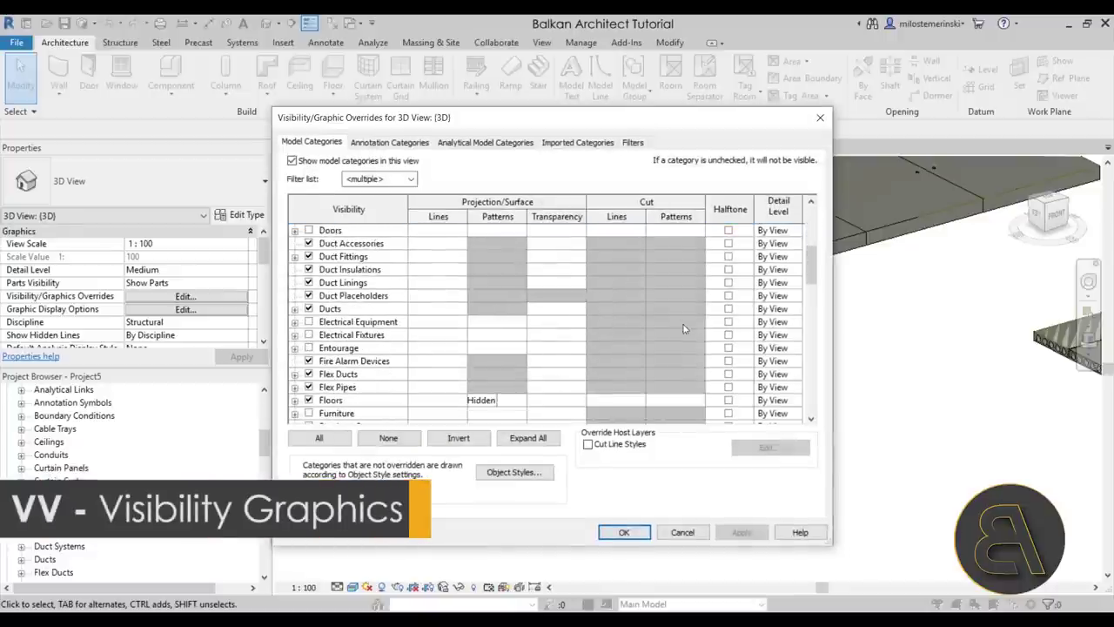
{"action": "scroll", "coordinate": [331, 278], "scroll_direction": "up", "scroll_amount": 2}
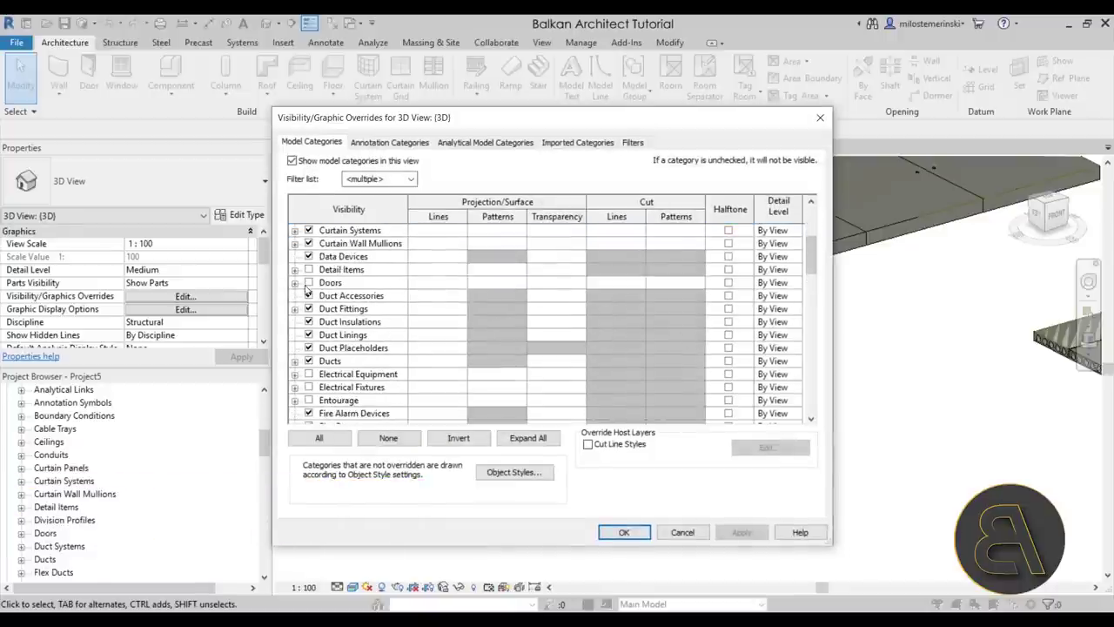
{"action": "left_click", "coordinate": [308, 282]}
{"action": "left_click_drag", "start_coordinate": [811, 258], "coordinate": [821, 407]}
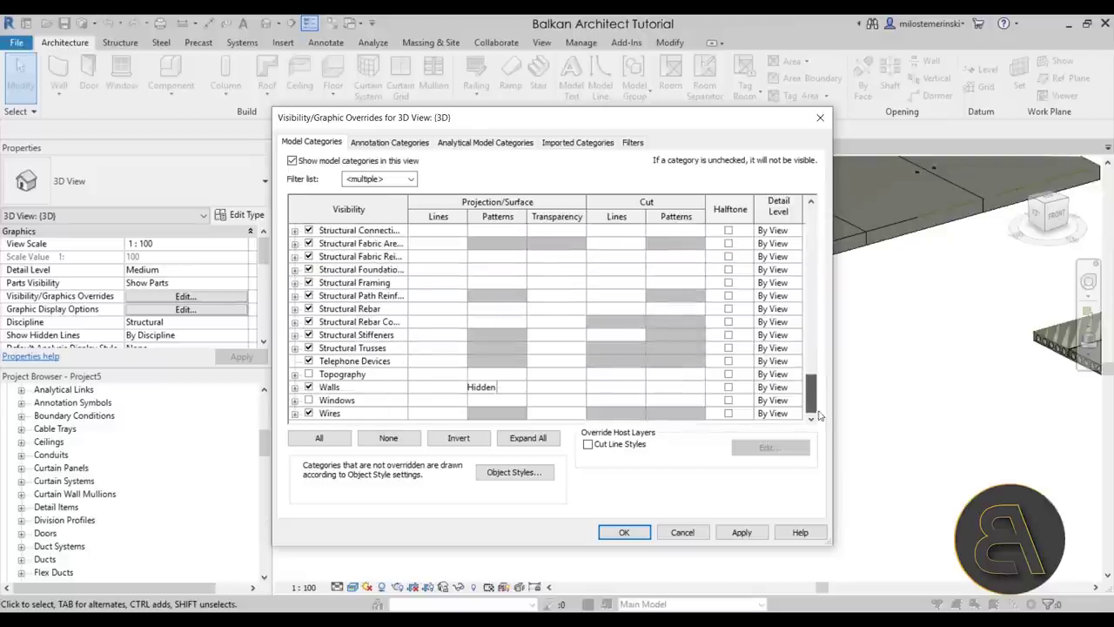
{"action": "left_click", "coordinate": [308, 401]}
{"action": "left_click", "coordinate": [742, 530]}
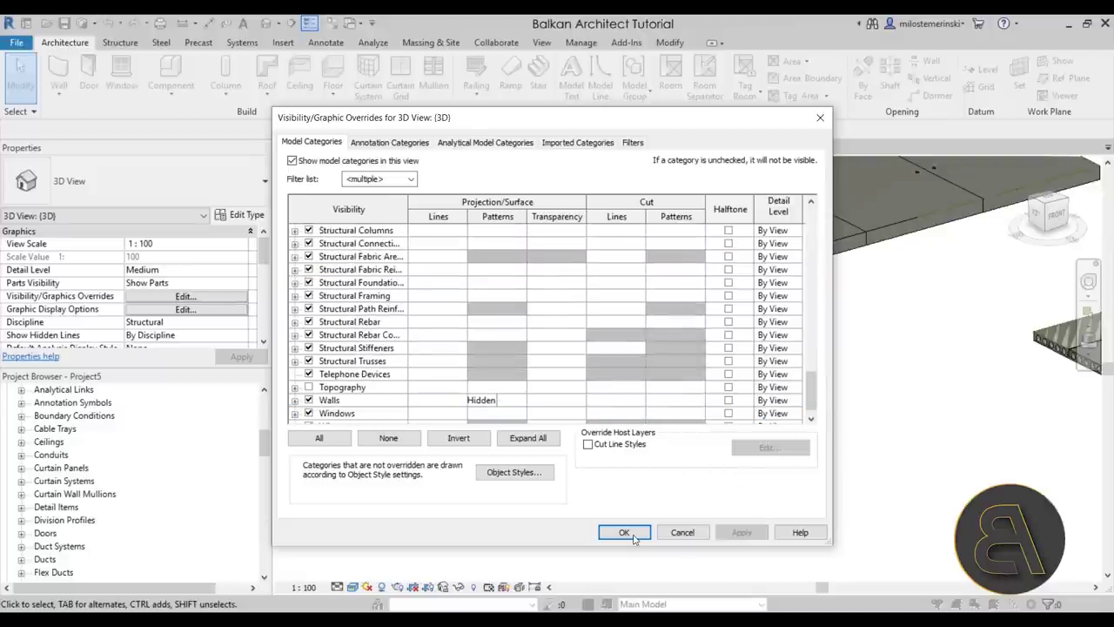
{"action": "left_click", "coordinate": [624, 531]}
Step: Select the door opening and the window opening in turn to check that both are selectable, and clear the selection
{"action": "left_click", "coordinate": [481, 425]}
{"action": "scroll", "coordinate": [492, 432], "scroll_direction": "up", "scroll_amount": 3}
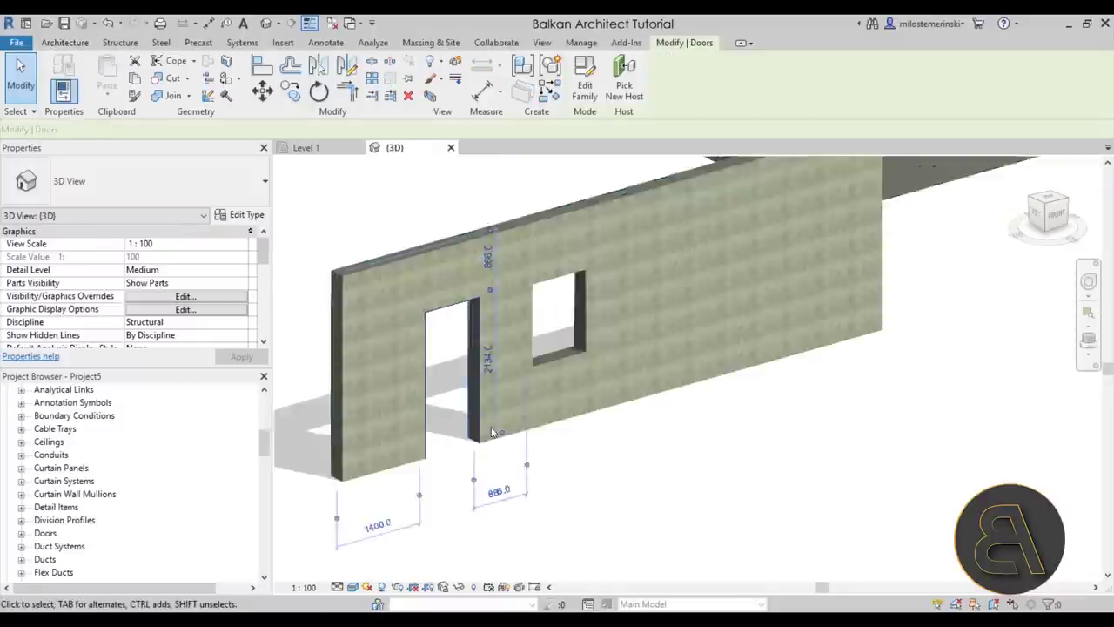
{"action": "scroll", "coordinate": [492, 432], "scroll_direction": "up", "scroll_amount": 2}
{"action": "left_click_drag", "start_coordinate": [500, 410], "coordinate": [512, 388]}
{"action": "left_click", "coordinate": [565, 337]}
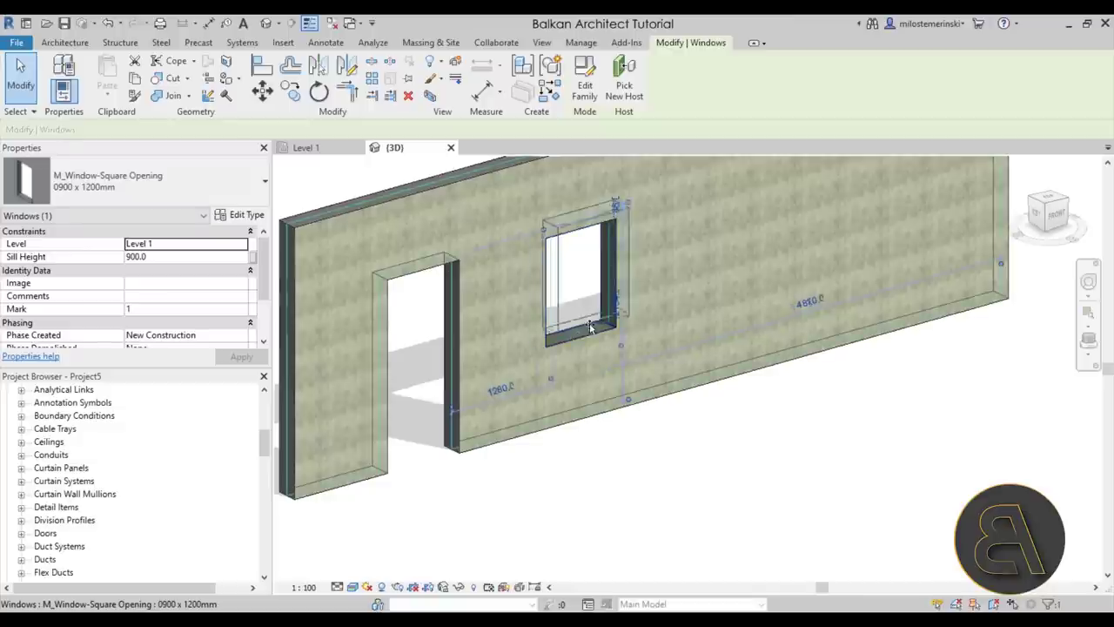
{"action": "scroll", "coordinate": [579, 348], "scroll_direction": "down", "scroll_amount": 2}
{"action": "key", "text": "Escape"}
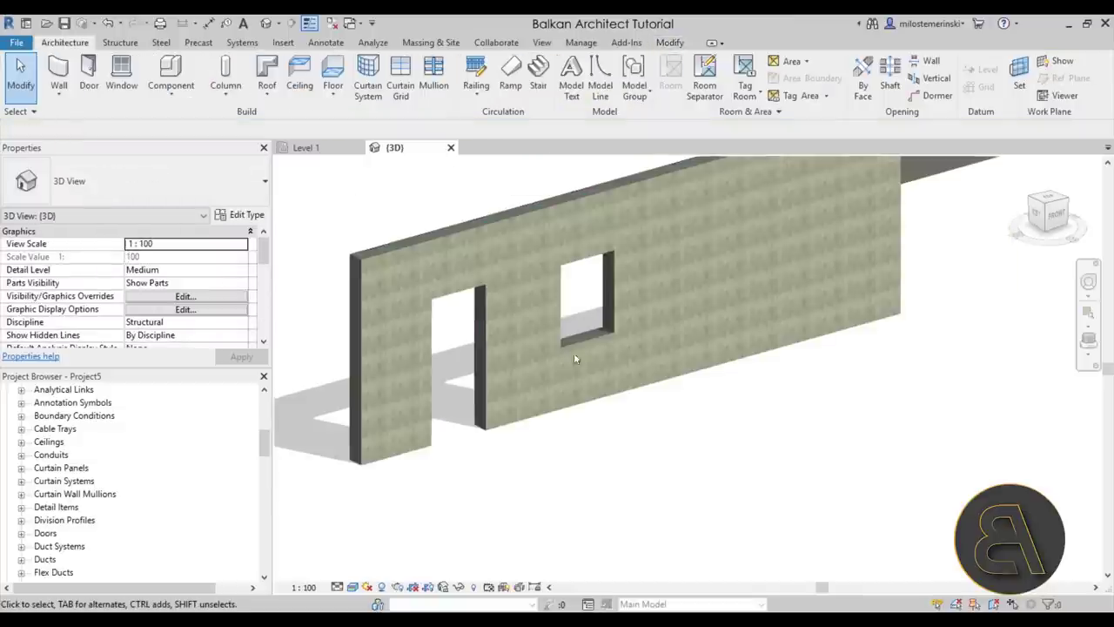
Step: Split the Generic - 260mm wall with the door and window openings into precast segments
{"action": "scroll", "coordinate": [585, 344], "scroll_direction": "down", "scroll_amount": 4}
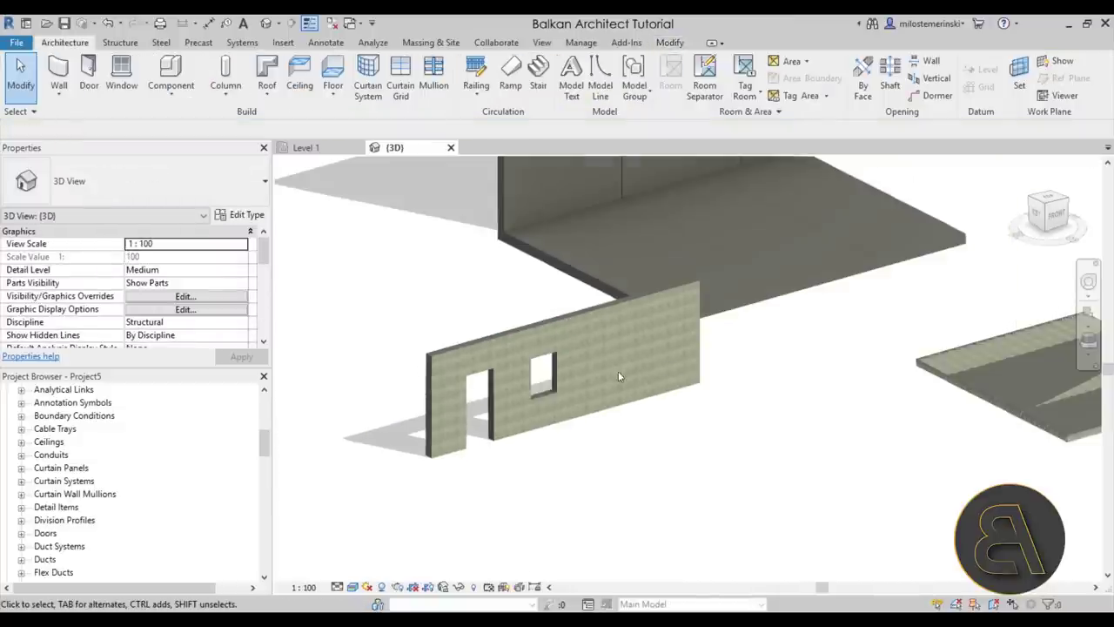
{"action": "left_click", "coordinate": [619, 376]}
{"action": "scroll", "coordinate": [614, 380], "scroll_direction": "up", "scroll_amount": 2}
{"action": "middle_click_drag", "start_coordinate": [613, 378], "coordinate": [623, 369]}
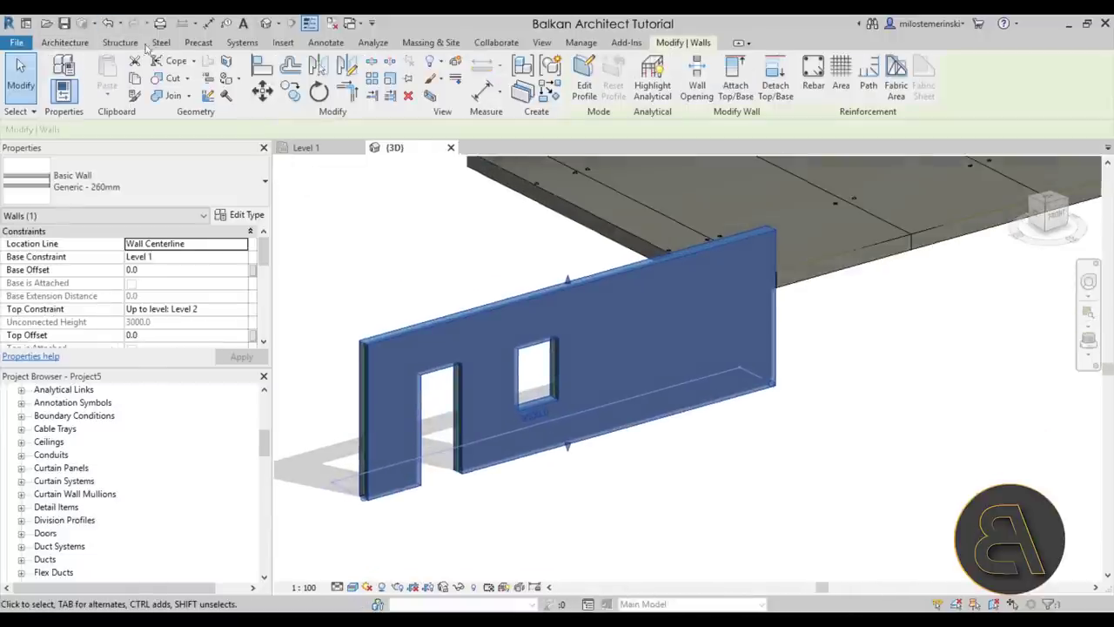
{"action": "left_click", "coordinate": [199, 42]}
{"action": "left_click", "coordinate": [37, 87]}
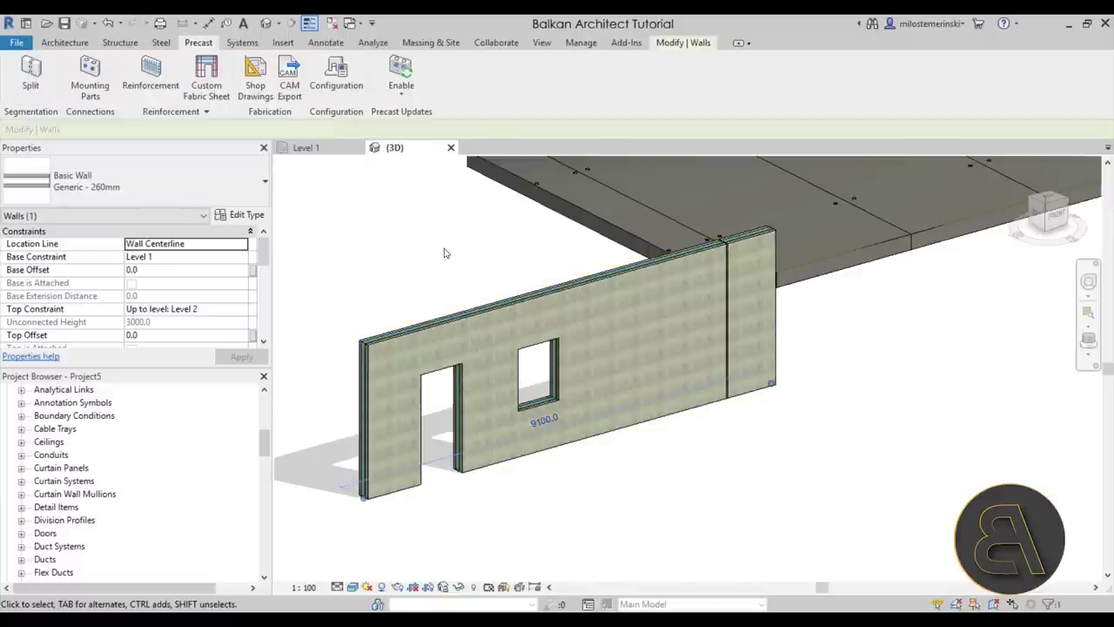
{"action": "left_click", "coordinate": [444, 252]}
Step: Examine the joint between the layered wall's segments and the mounting parts in the tall solid wall's panels
{"action": "middle_click_drag", "start_coordinate": [499, 257], "coordinate": [522, 261], "text": "shift"}
{"action": "scroll", "coordinate": [752, 275], "scroll_direction": "up", "scroll_amount": 4}
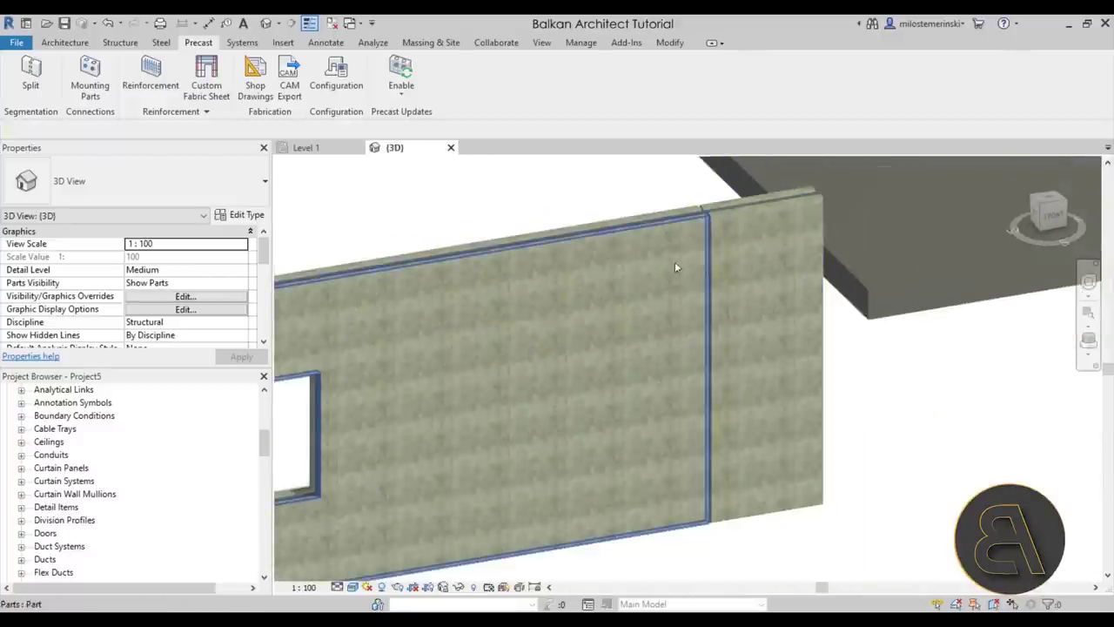
{"action": "middle_click_drag", "start_coordinate": [676, 267], "coordinate": [710, 421], "text": "shift"}
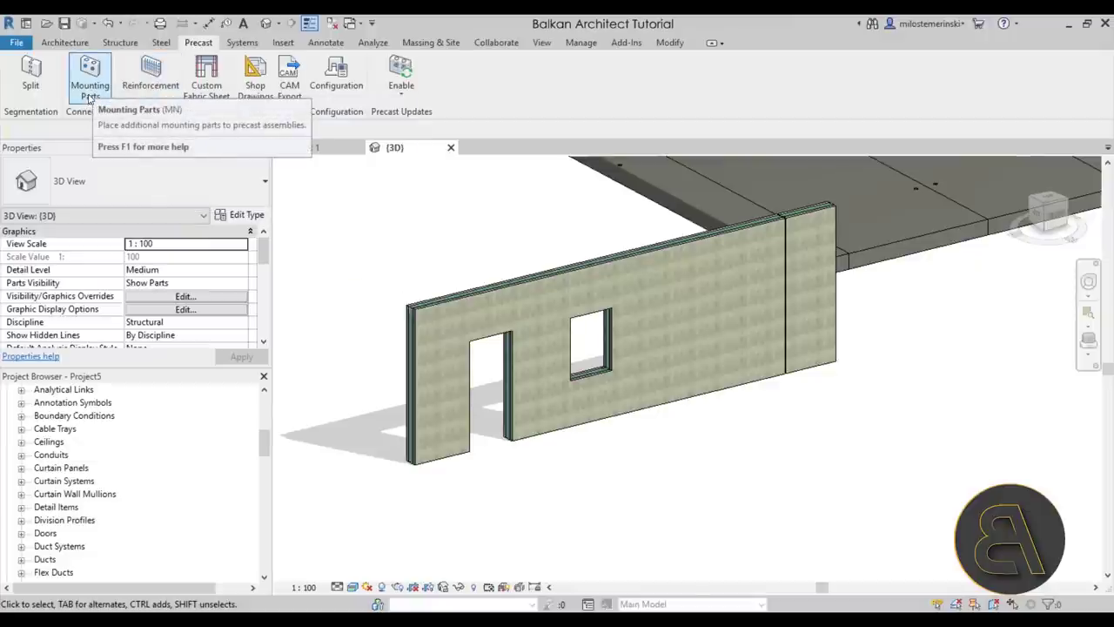
{"action": "middle_click_drag", "start_coordinate": [592, 287], "coordinate": [693, 277], "text": "shift"}
{"action": "scroll", "coordinate": [693, 277], "scroll_direction": "up", "scroll_amount": 10}
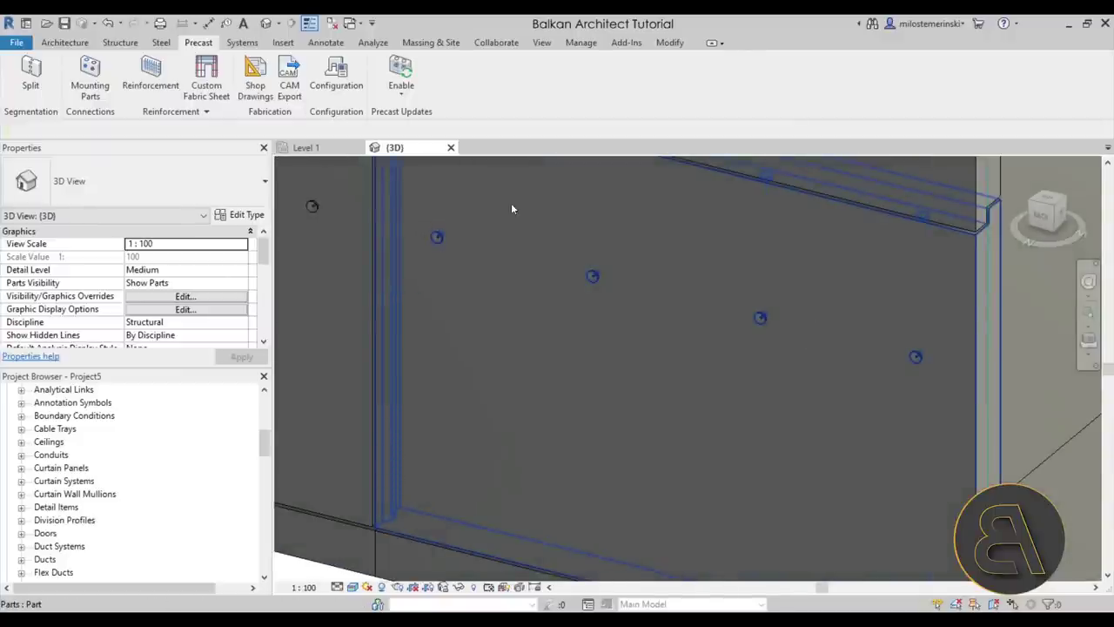
{"action": "scroll", "coordinate": [511, 209], "scroll_direction": "down", "scroll_amount": 10}
{"action": "middle_click_drag", "start_coordinate": [511, 209], "coordinate": [392, 433], "text": "shift"}
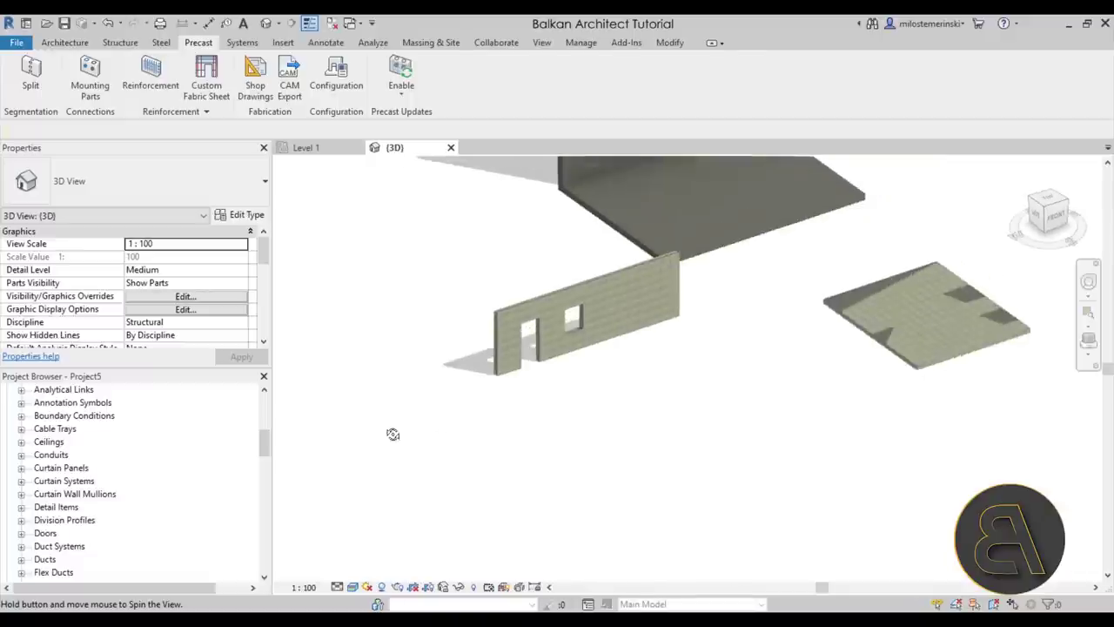
Step: Reinforce the longer wall segment with the openings using Reinforcement Type Rebar Double Wall 2 and Corner Bars edge reinforcement
{"action": "scroll", "coordinate": [566, 309], "scroll_direction": "up", "scroll_amount": 5}
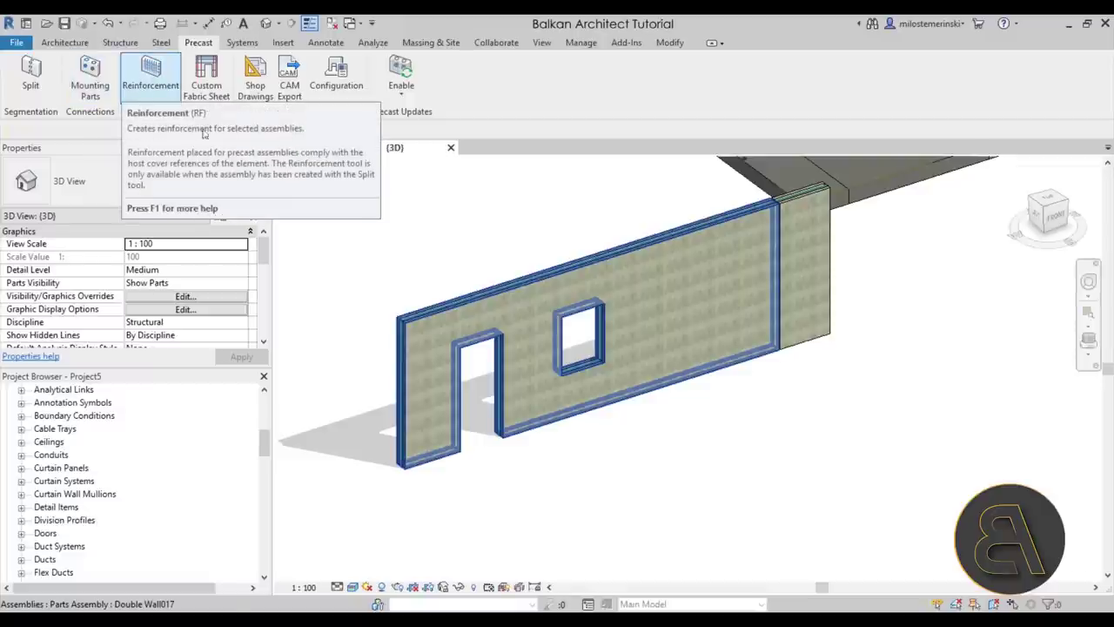
{"action": "left_click", "coordinate": [155, 78]}
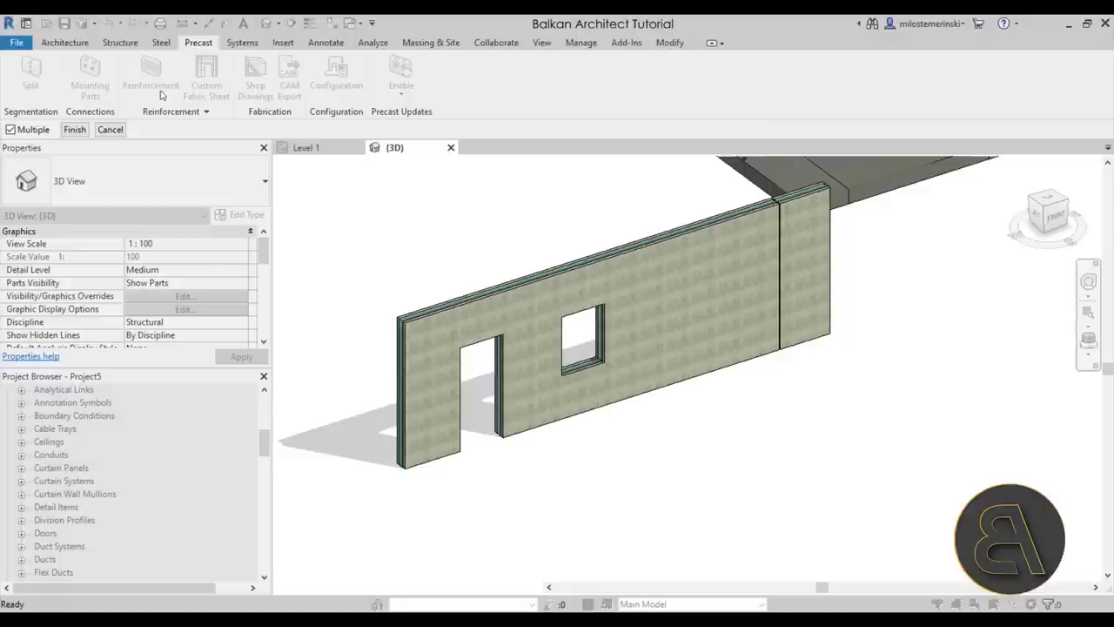
{"action": "left_click", "coordinate": [429, 332]}
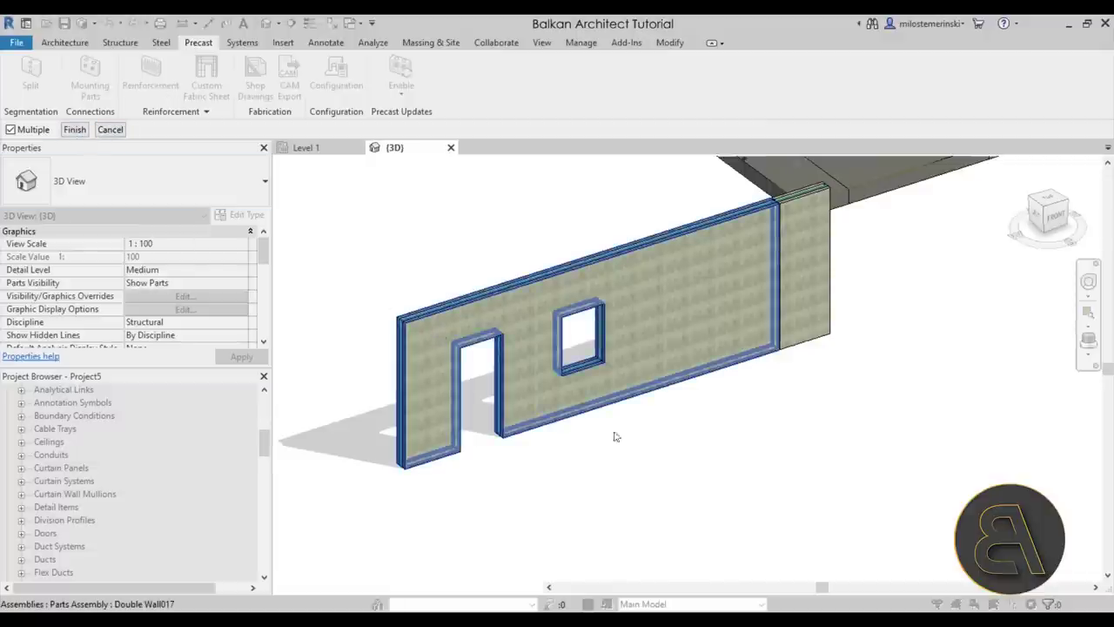
{"action": "left_click", "coordinate": [74, 130]}
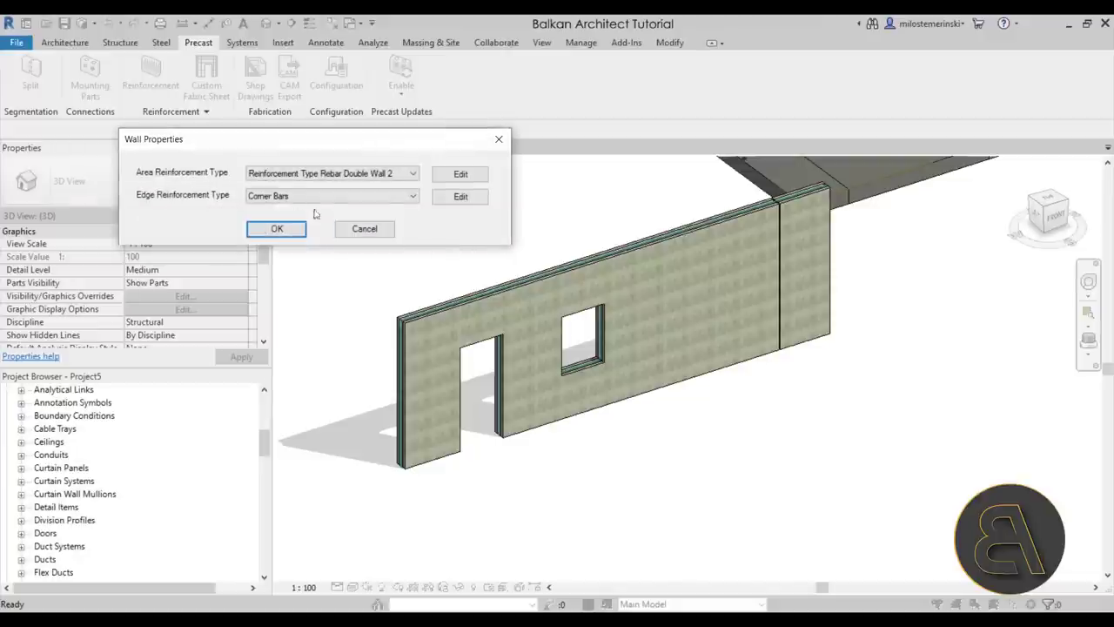
{"action": "left_click", "coordinate": [287, 174]}
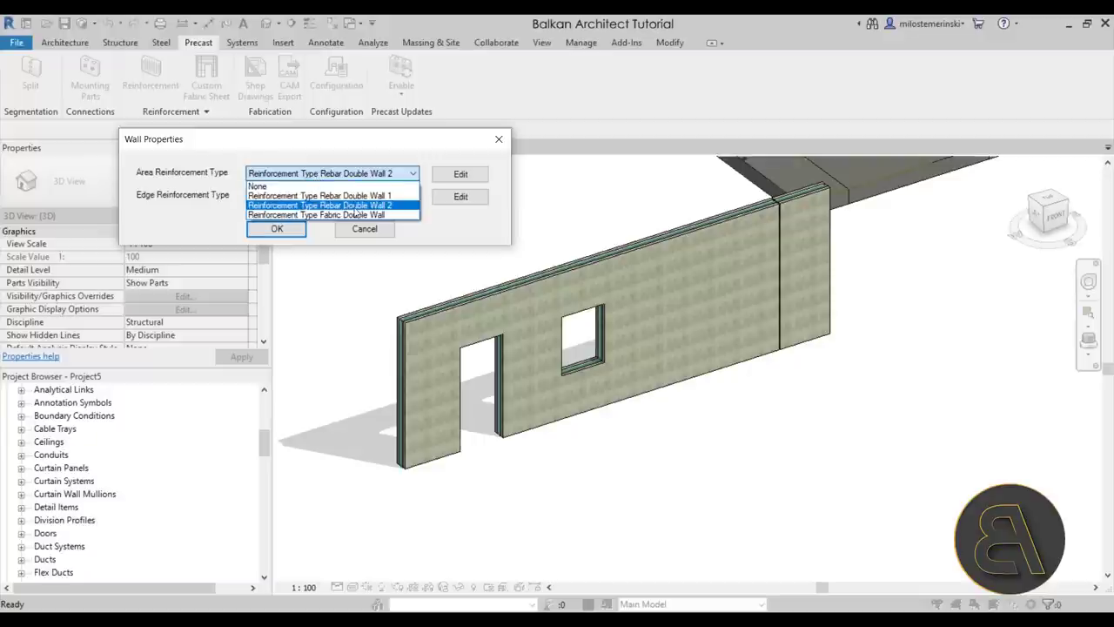
{"action": "left_click", "coordinate": [383, 206]}
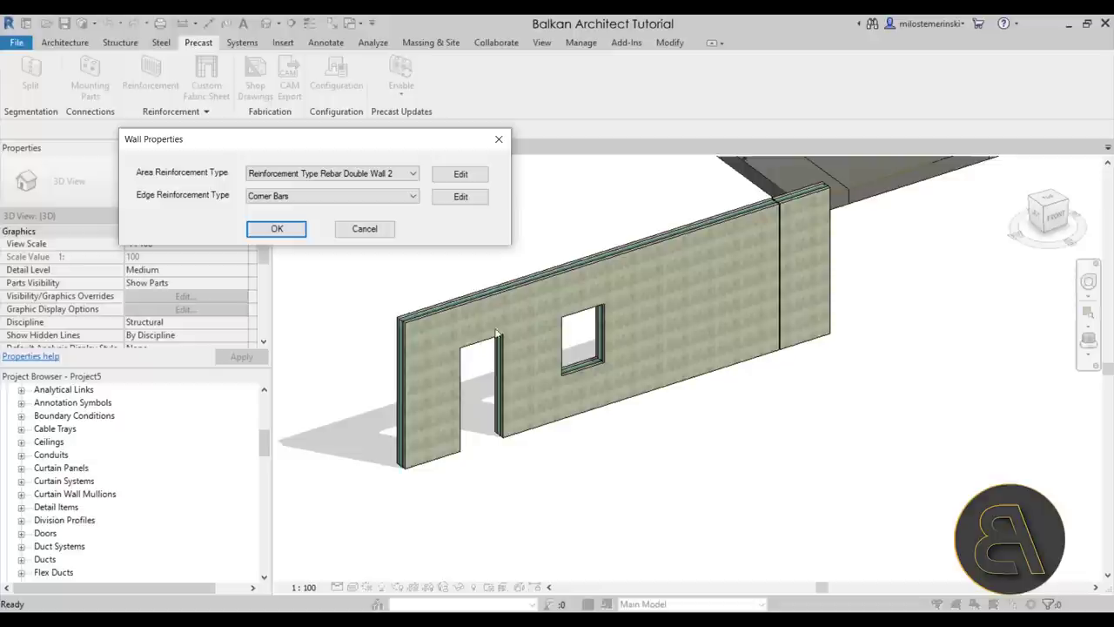
{"action": "left_click", "coordinate": [277, 228]}
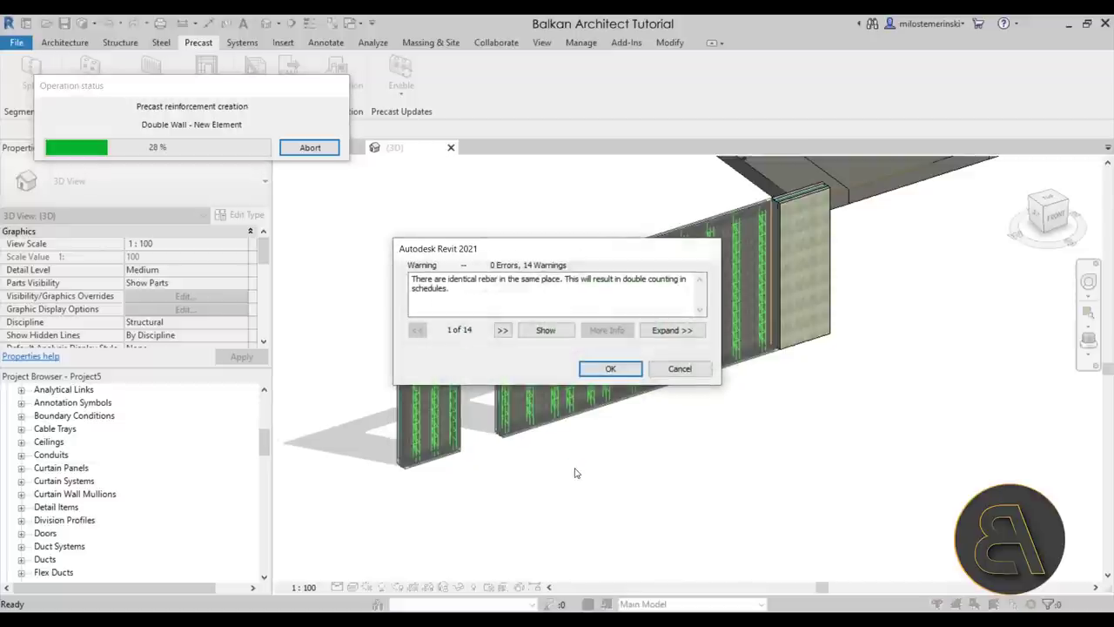
{"action": "left_click", "coordinate": [608, 370]}
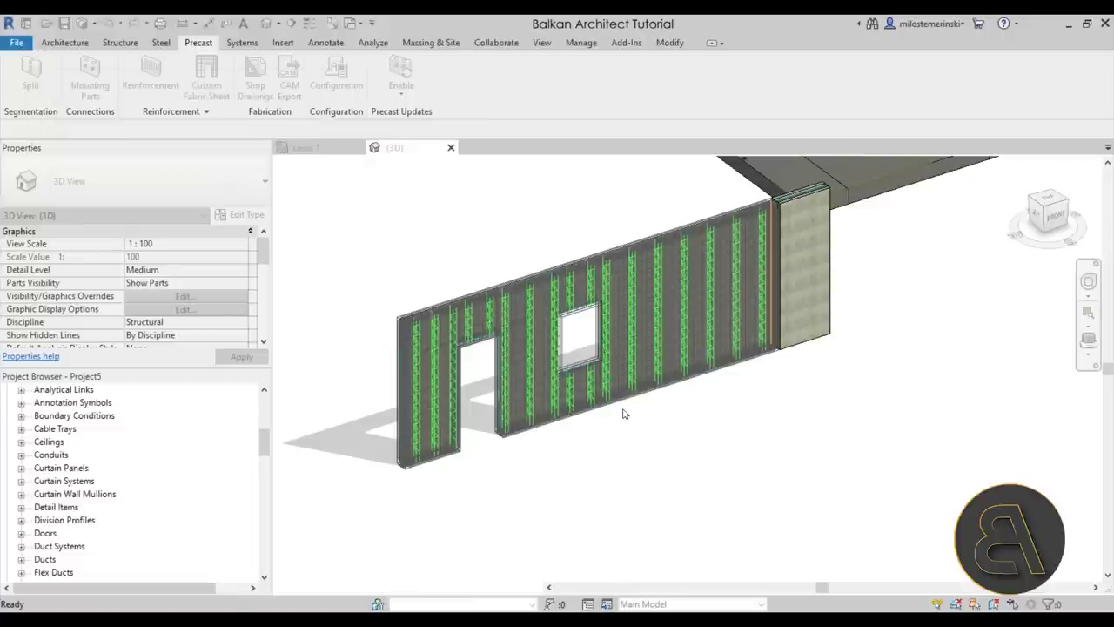
Step: Examine the reinforced double wall assembly and the lifting loops along its upper edge
{"action": "middle_click_drag", "start_coordinate": [611, 490], "coordinate": [530, 287], "text": "shift"}
{"action": "left_click", "coordinate": [517, 290]}
{"action": "scroll", "coordinate": [560, 294], "scroll_direction": "up", "scroll_amount": 2}
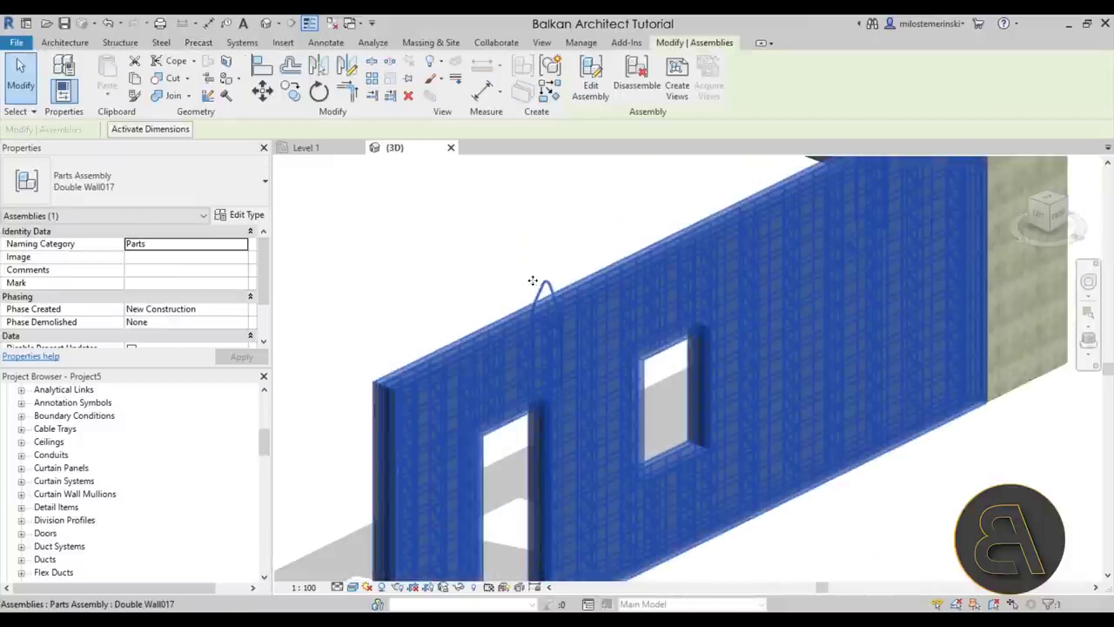
{"action": "scroll", "coordinate": [540, 289], "scroll_direction": "up", "scroll_amount": 2}
{"action": "scroll", "coordinate": [557, 287], "scroll_direction": "down", "scroll_amount": 1}
{"action": "scroll", "coordinate": [578, 287], "scroll_direction": "down", "scroll_amount": 2}
{"action": "middle_click_drag", "start_coordinate": [579, 306], "coordinate": [475, 312], "text": "shift"}
{"action": "key", "text": "Escape"}
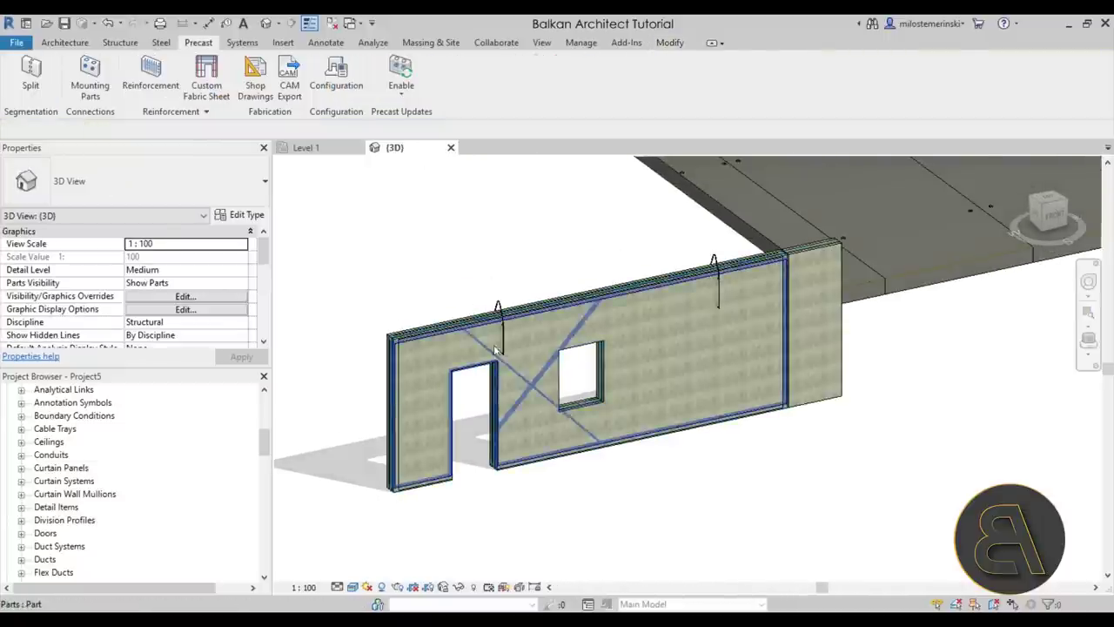
Step: Review the precast configuration's reinforcement types for solid walls and double walls, including the double wall girder types
{"action": "left_click", "coordinate": [342, 78]}
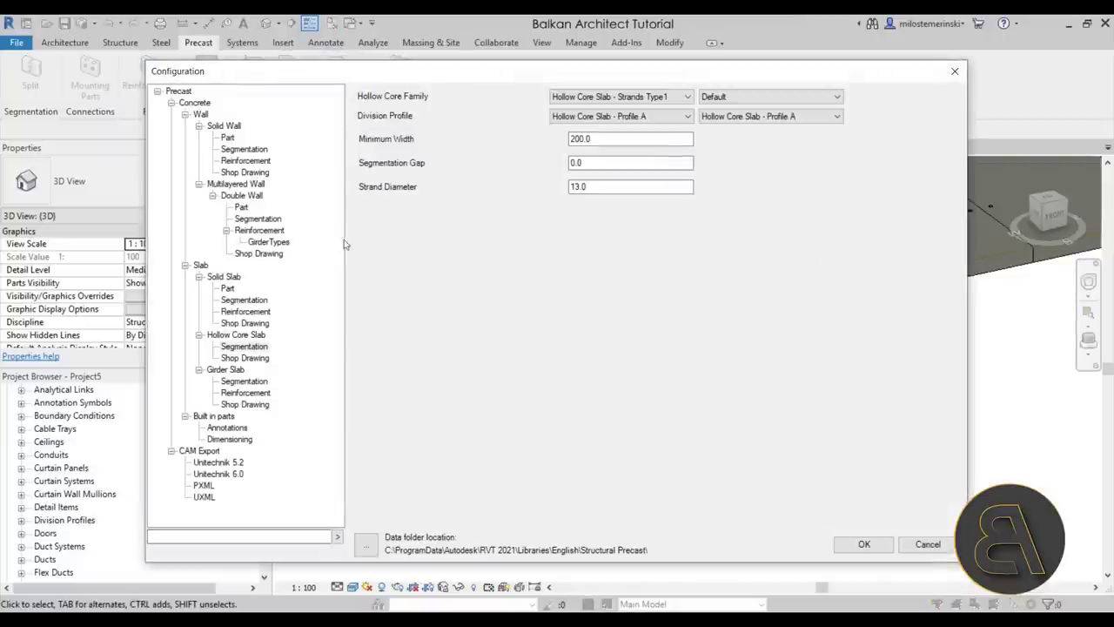
{"action": "left_click", "coordinate": [250, 174]}
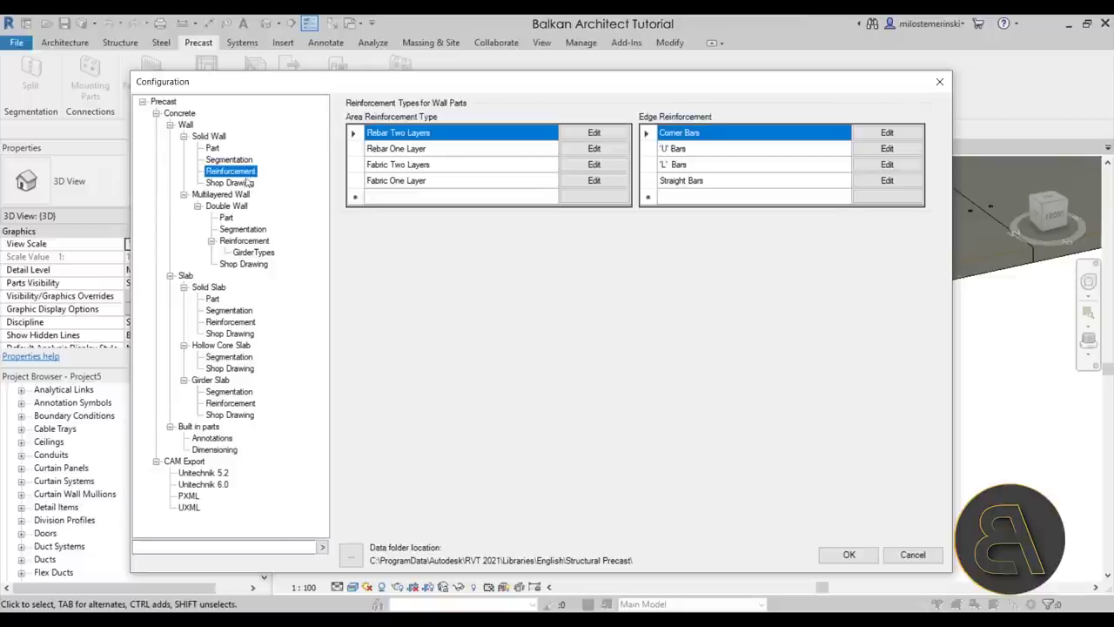
{"action": "left_click", "coordinate": [247, 242]}
{"action": "left_click", "coordinate": [254, 253]}
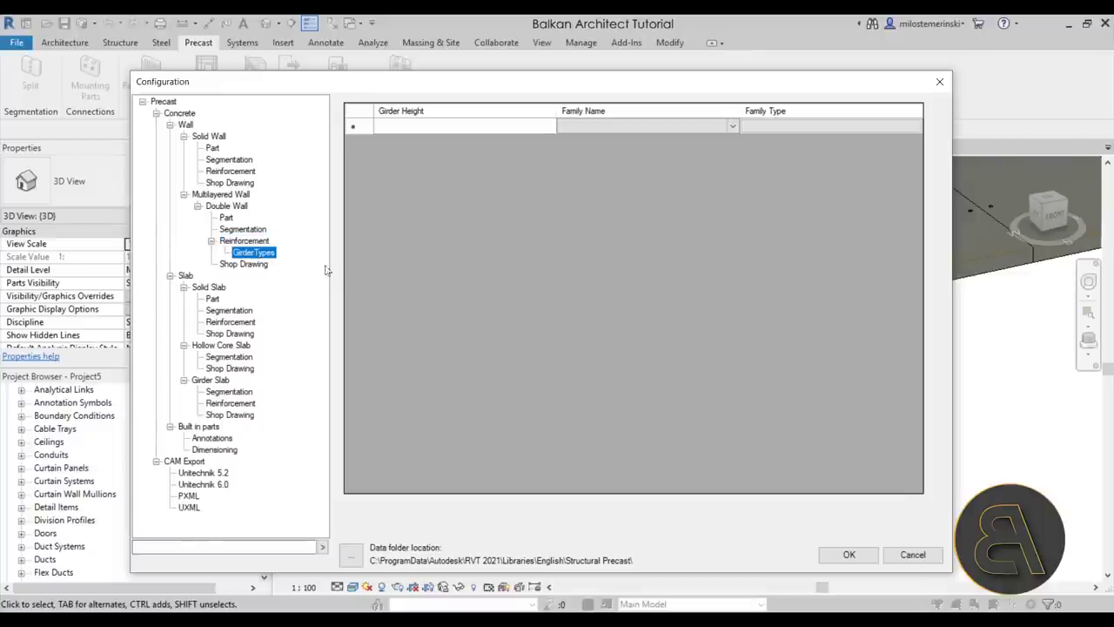
{"action": "left_click", "coordinate": [245, 240]}
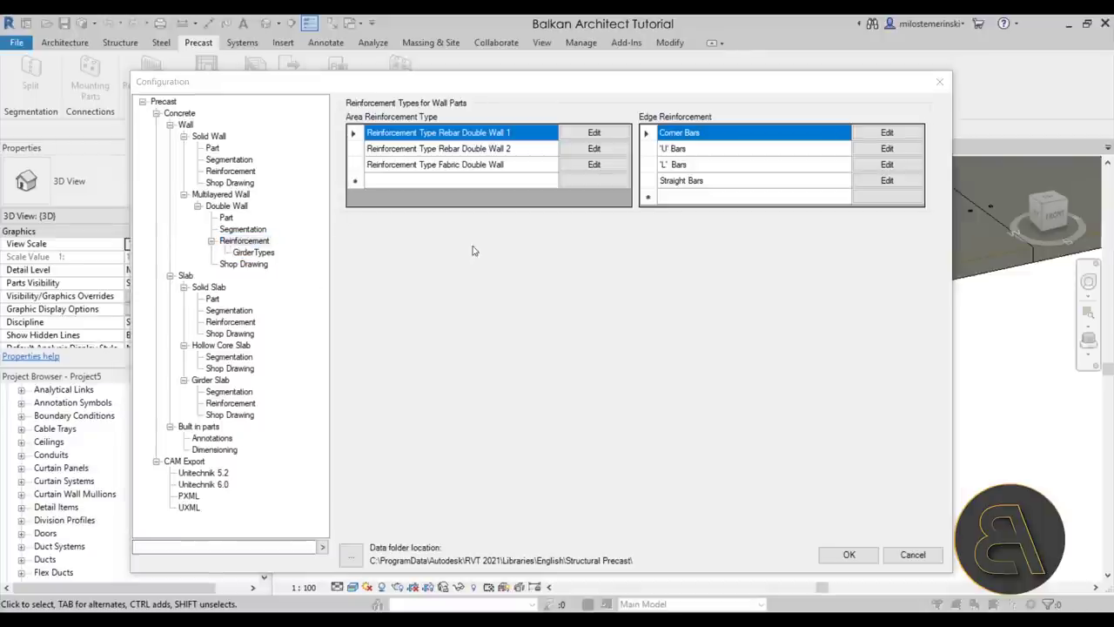
{"action": "left_click", "coordinate": [235, 172]}
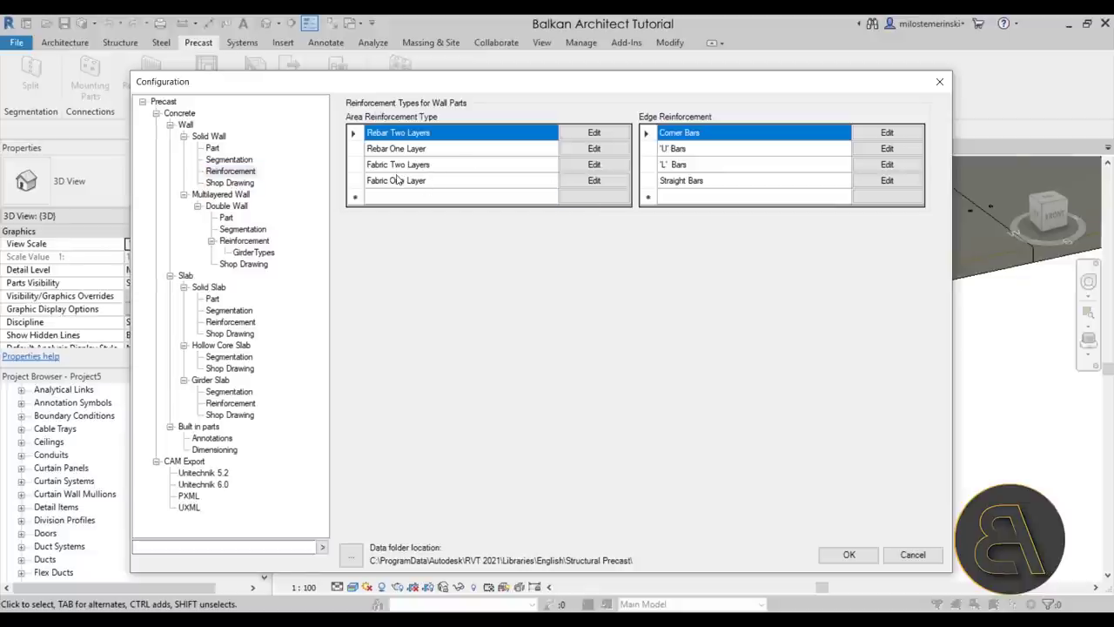
{"action": "left_click", "coordinate": [211, 173]}
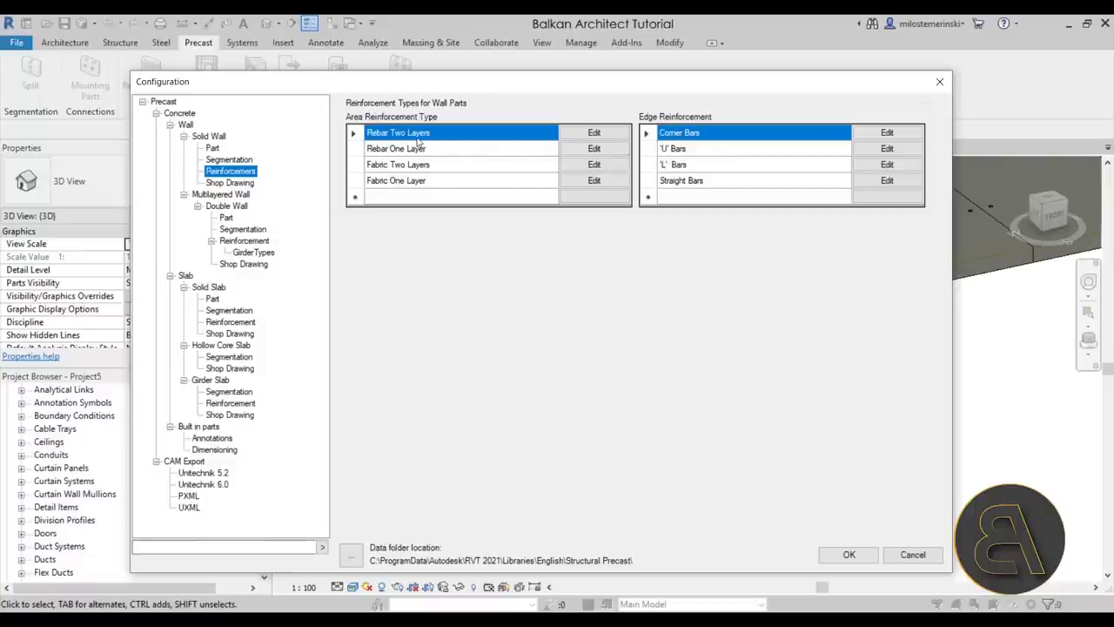
Step: Review the Rebar Two Layers settings for solid walls, keeping the inside rebar type at 10M, and leave the configuration without saving
{"action": "left_click", "coordinate": [594, 133]}
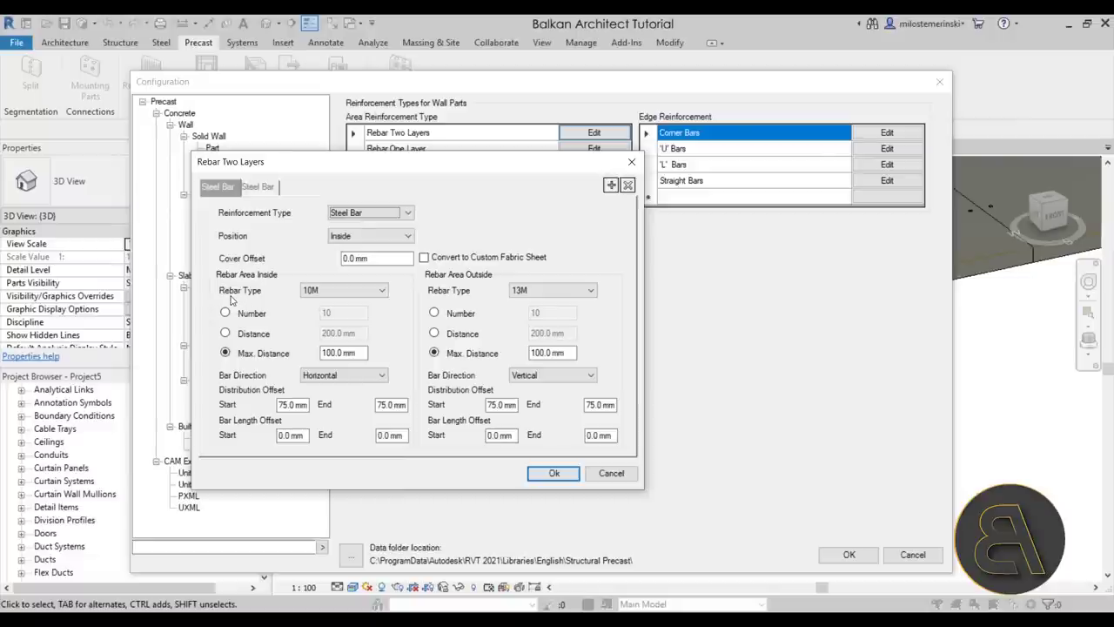
{"action": "left_click", "coordinate": [331, 291]}
{"action": "left_click", "coordinate": [331, 299]}
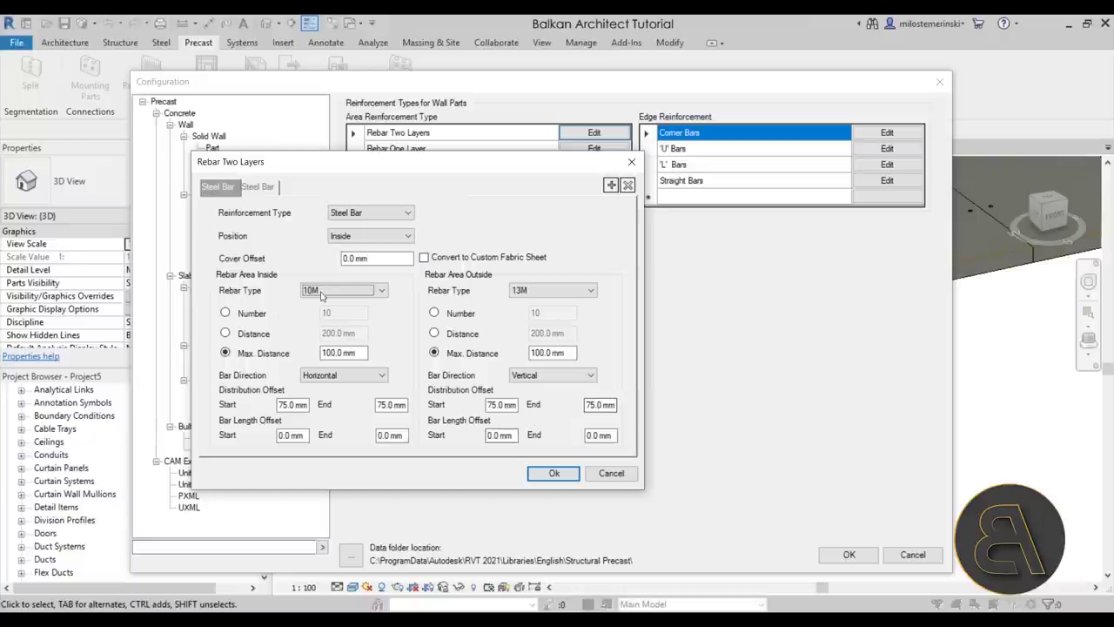
{"action": "left_click", "coordinate": [550, 473]}
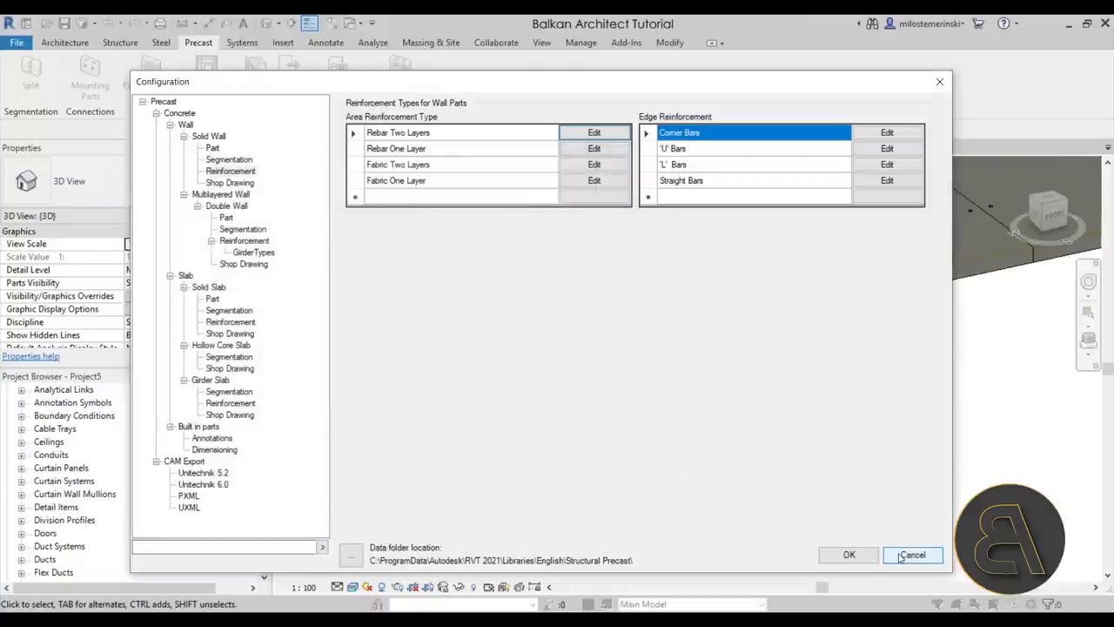
{"action": "left_click", "coordinate": [905, 555]}
{"action": "left_click", "coordinate": [561, 456]}
{"action": "key", "text": "Escape"}
{"action": "scroll", "coordinate": [597, 359], "scroll_direction": "down", "scroll_amount": 5}
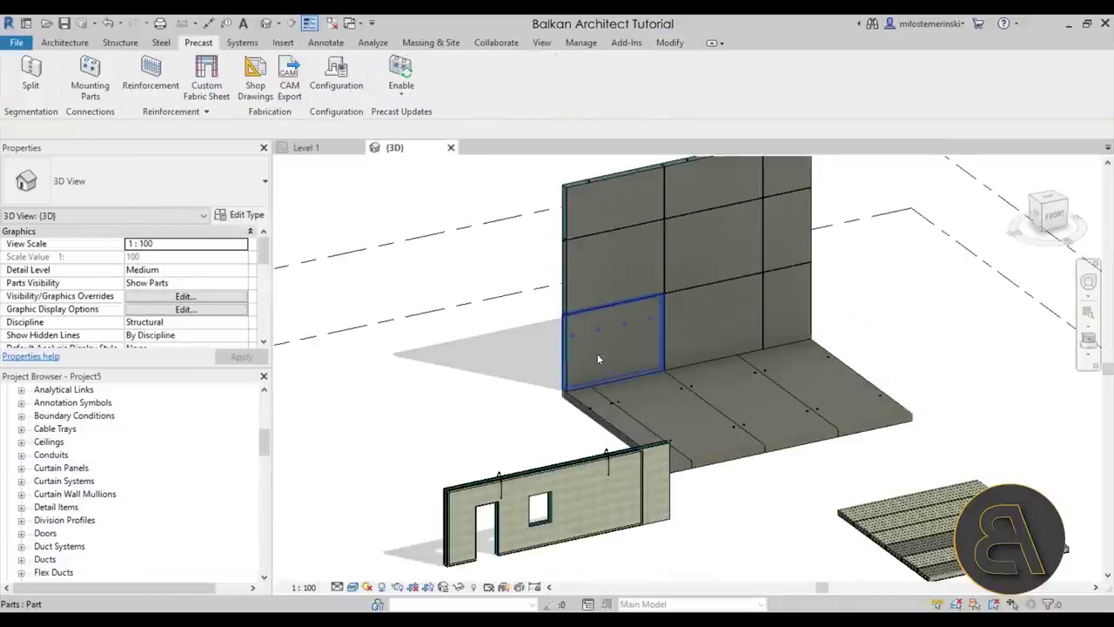
Step: Reinforce the lower-left solid wall panel using Rebar Two Layers area reinforcement and Corner Bars edge reinforcement
{"action": "left_click", "coordinate": [597, 358]}
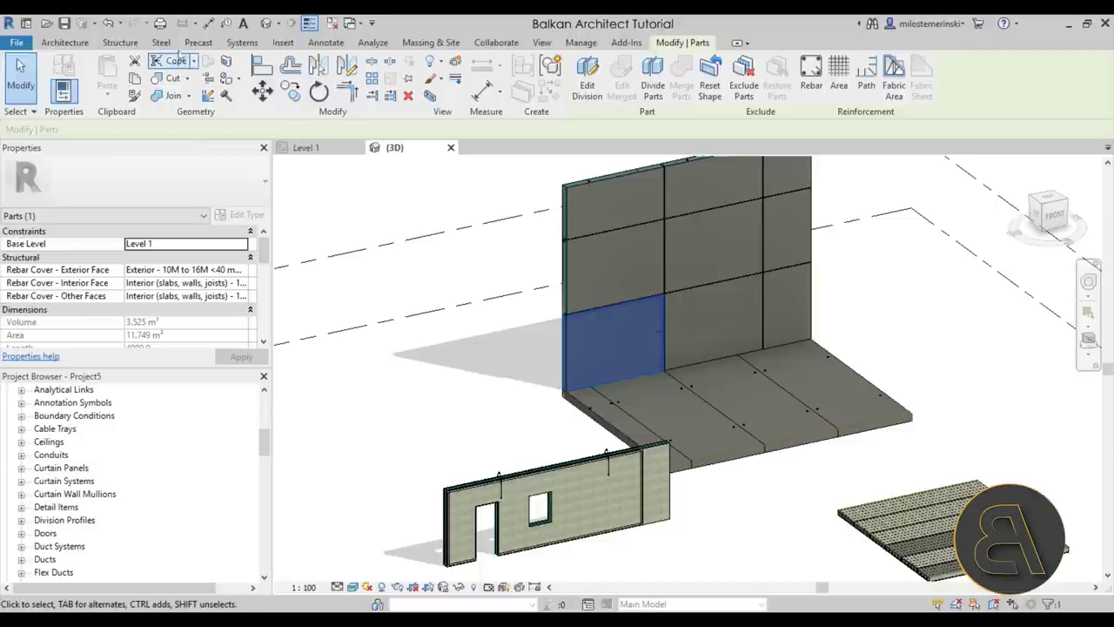
{"action": "left_click", "coordinate": [198, 41]}
{"action": "left_click", "coordinate": [170, 78]}
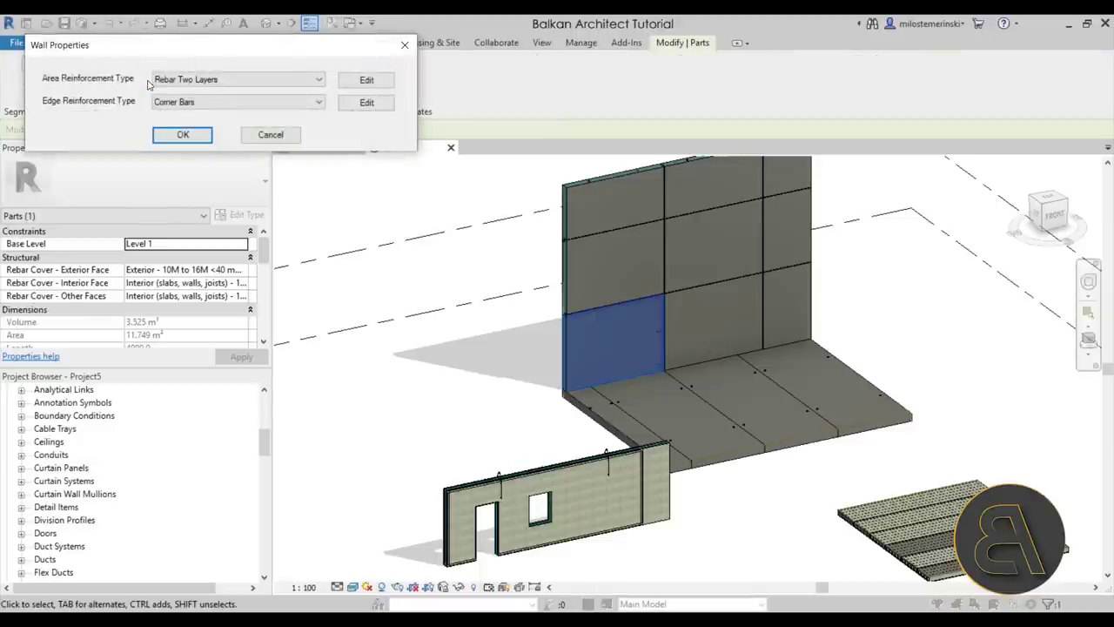
{"action": "left_click", "coordinate": [158, 82]}
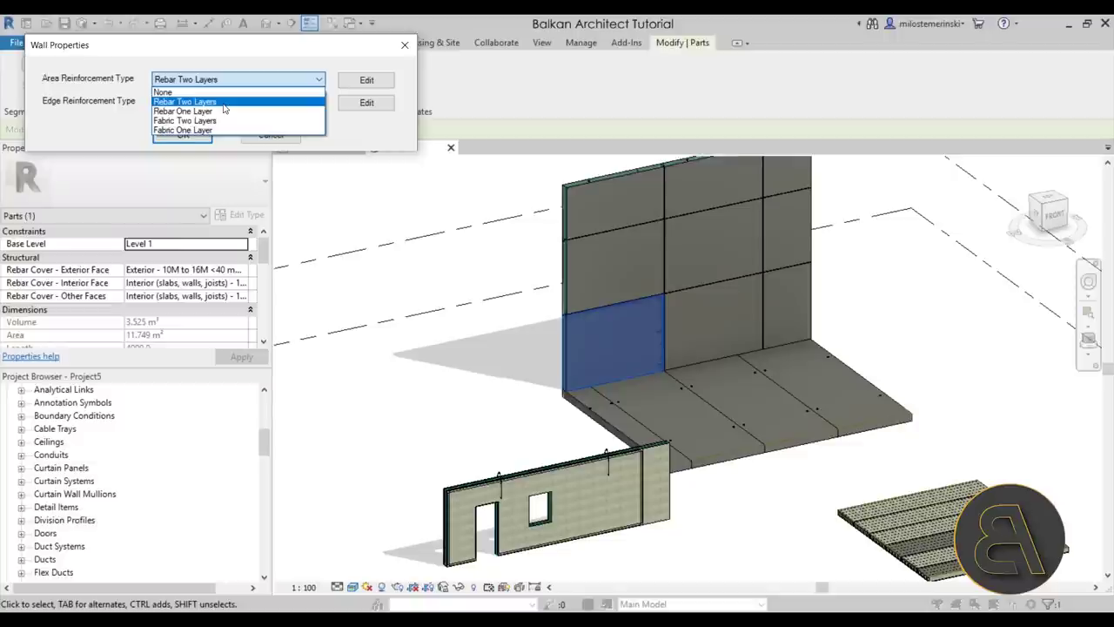
{"action": "left_click", "coordinate": [218, 101]}
{"action": "left_click", "coordinate": [182, 134]}
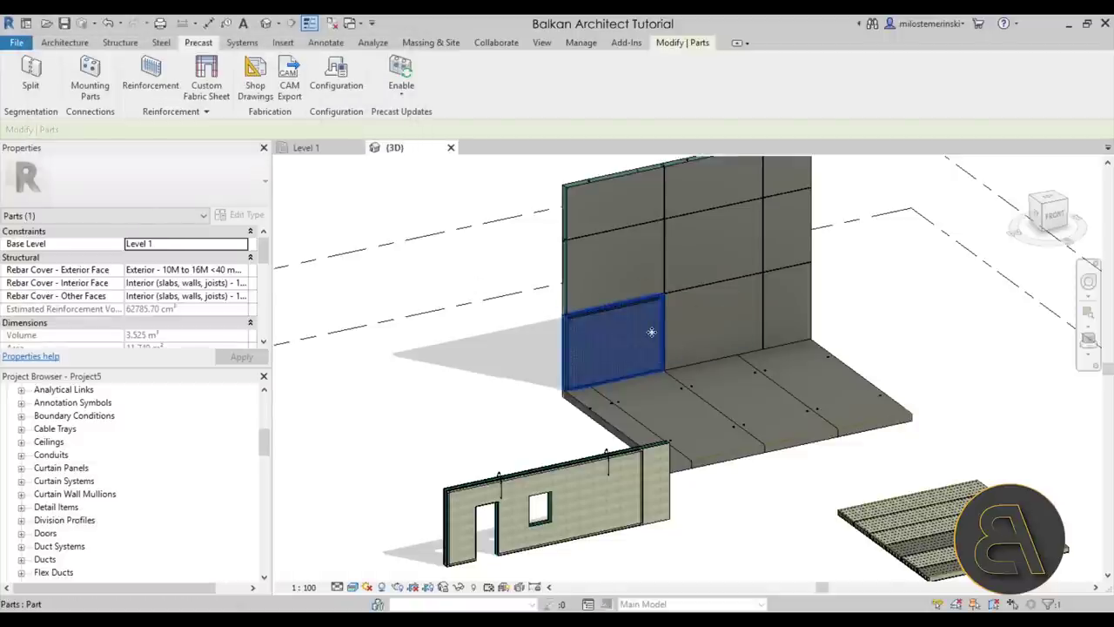
{"action": "scroll", "coordinate": [651, 332], "scroll_direction": "up", "scroll_amount": 3}
{"action": "scroll", "coordinate": [480, 386], "scroll_direction": "down", "scroll_amount": 4}
{"action": "scroll", "coordinate": [431, 389], "scroll_direction": "up", "scroll_amount": 1}
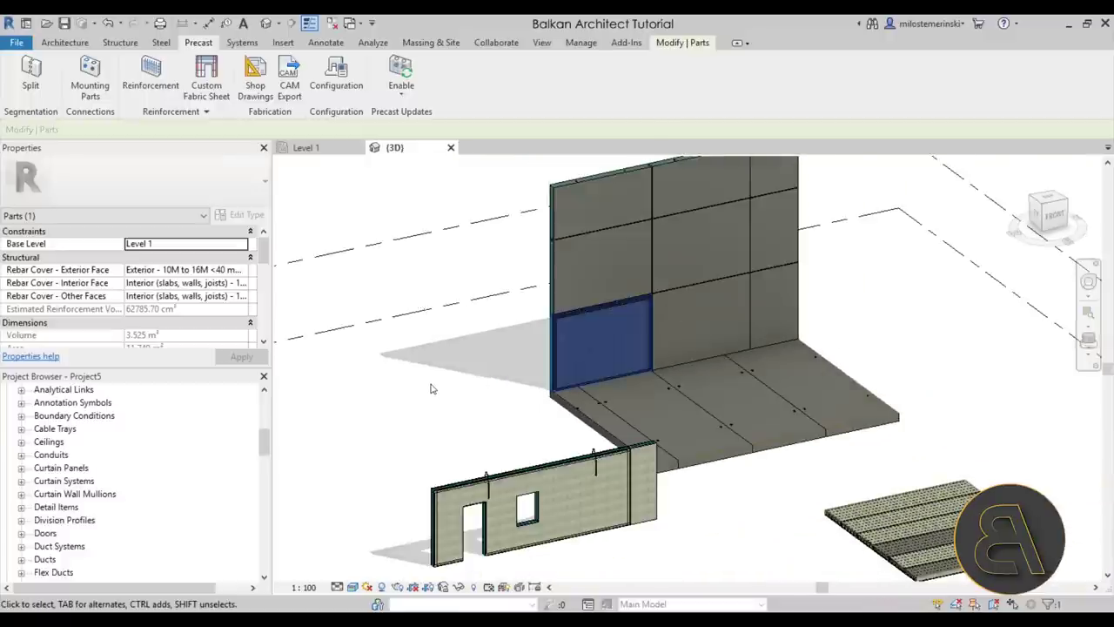
{"action": "left_click", "coordinate": [431, 390]}
Step: Review the Corner Bars edge reinforcement settings and layout types for solid walls in the precast configuration, and leave without saving
{"action": "left_click", "coordinate": [342, 84]}
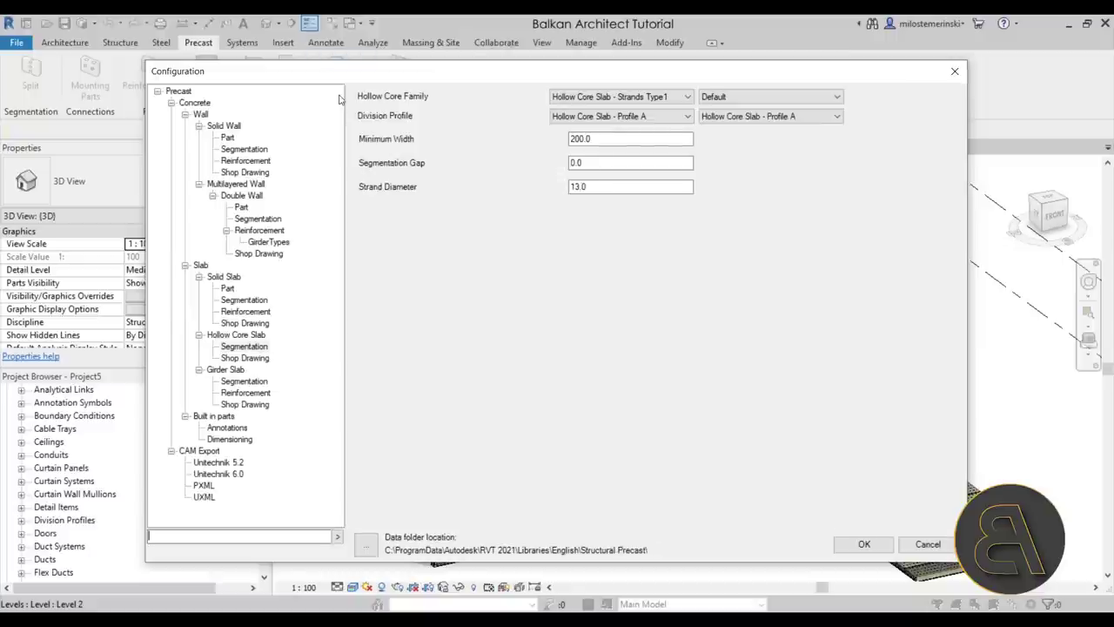
{"action": "left_click", "coordinate": [245, 161]}
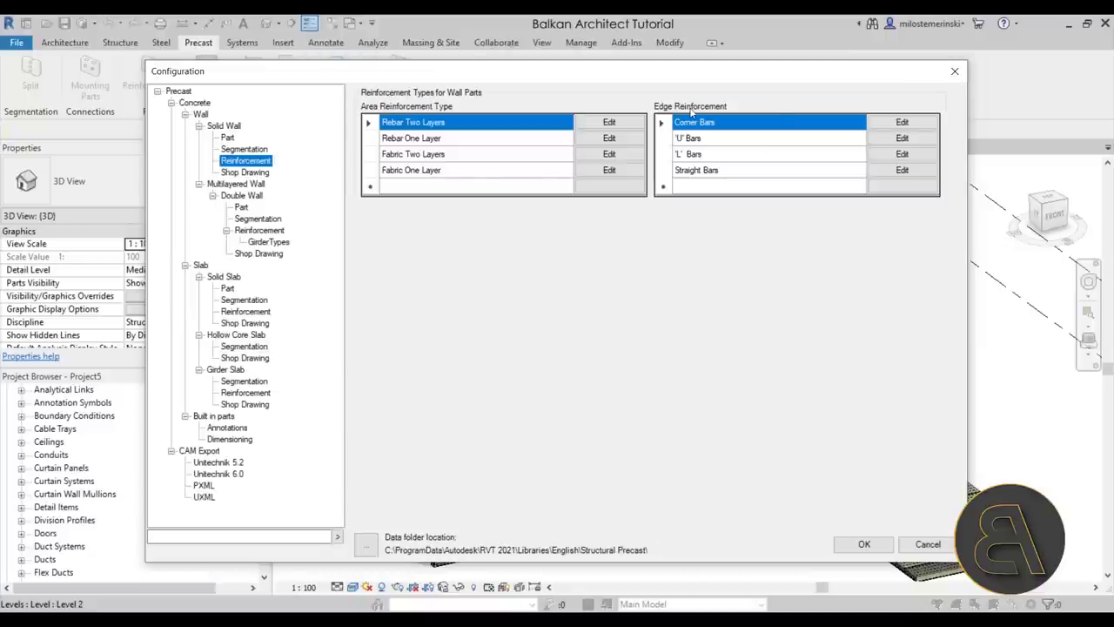
{"action": "left_click", "coordinate": [902, 123]}
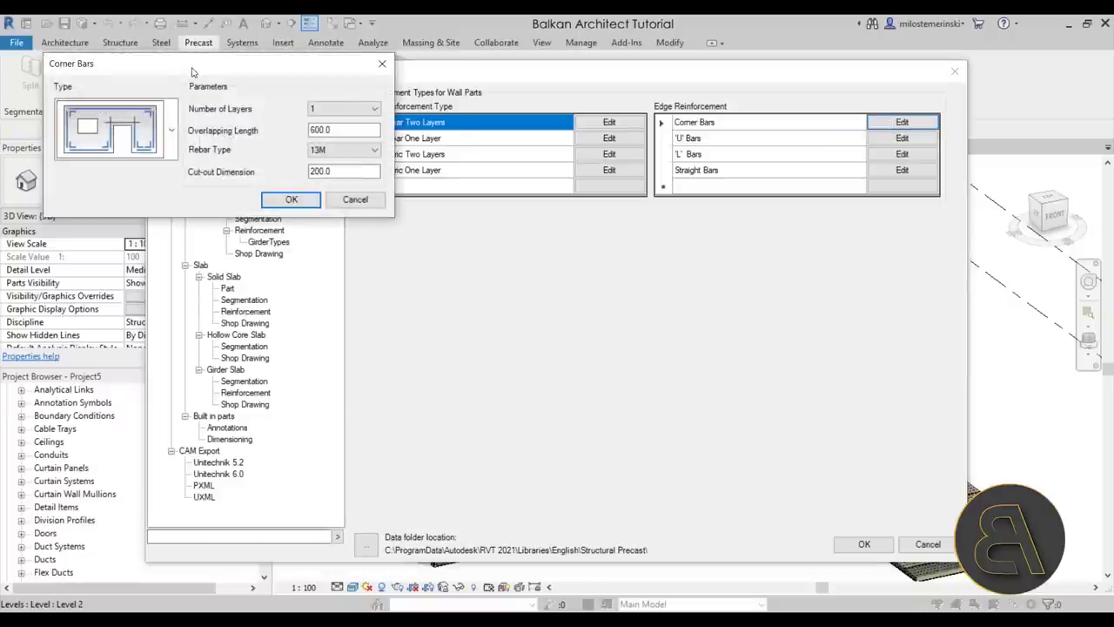
{"action": "left_click_drag", "start_coordinate": [194, 72], "coordinate": [285, 162]}
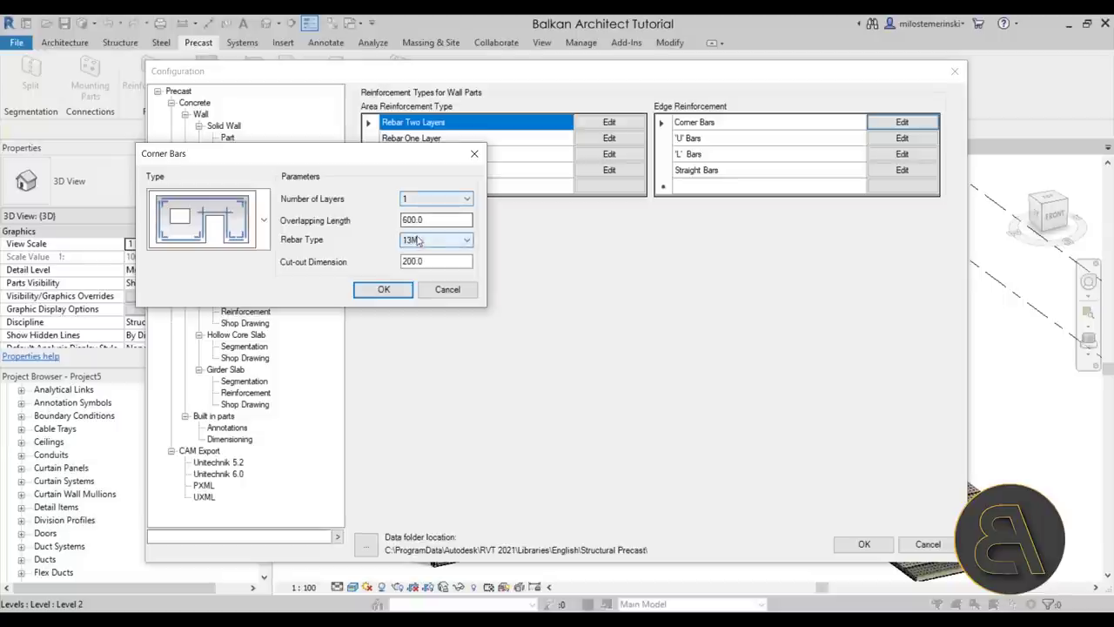
{"action": "left_click", "coordinate": [262, 225]}
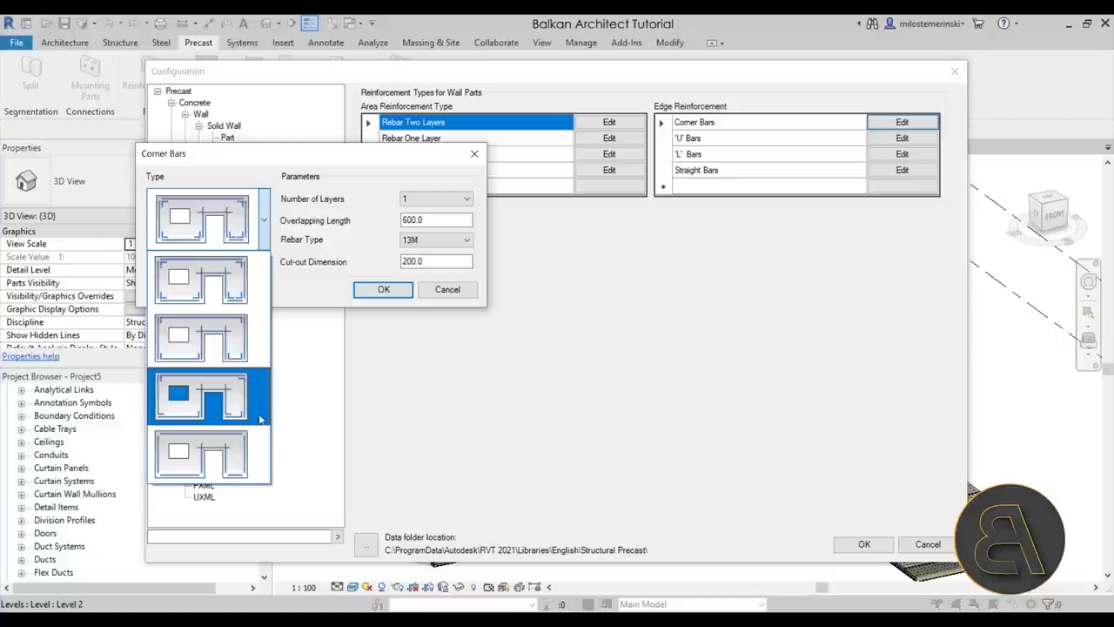
{"action": "left_click", "coordinate": [450, 296]}
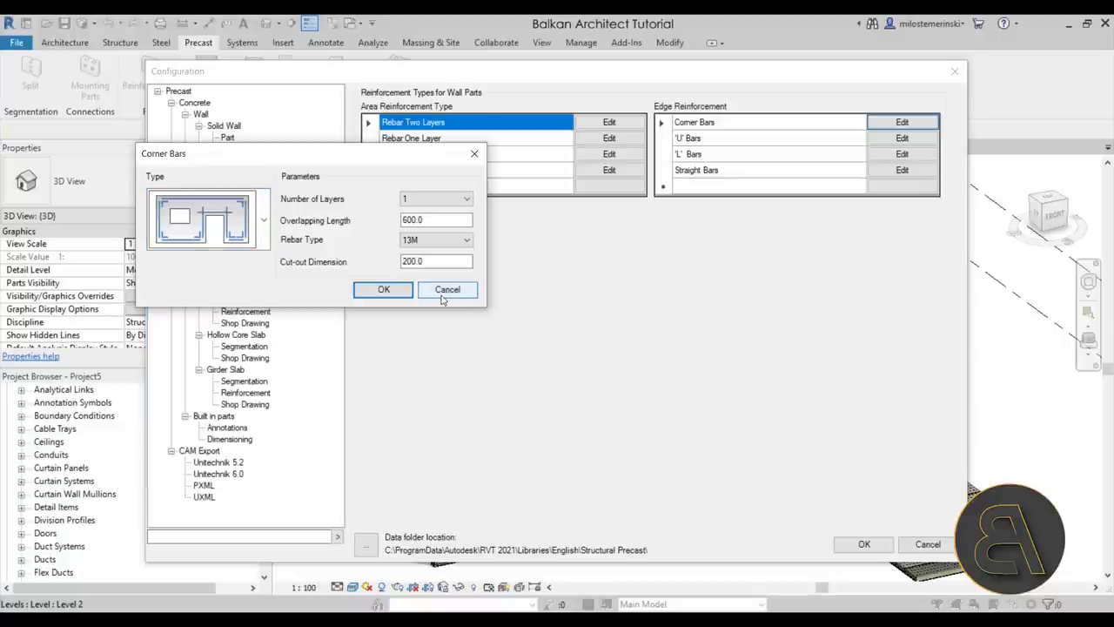
{"action": "left_click", "coordinate": [445, 291]}
{"action": "left_click", "coordinate": [928, 544]}
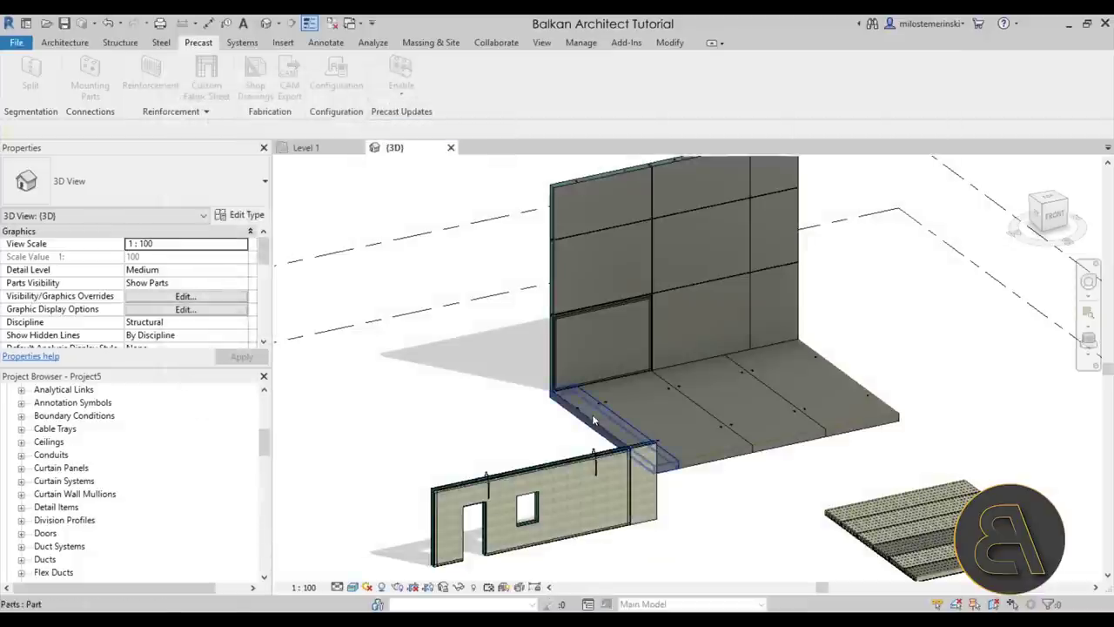
Step: Examine the reinforced double wall around its upper corner, door opening and lifting loop
{"action": "middle_click_drag", "start_coordinate": [480, 305], "coordinate": [516, 371]}
{"action": "scroll", "coordinate": [496, 411], "scroll_direction": "up", "scroll_amount": 6}
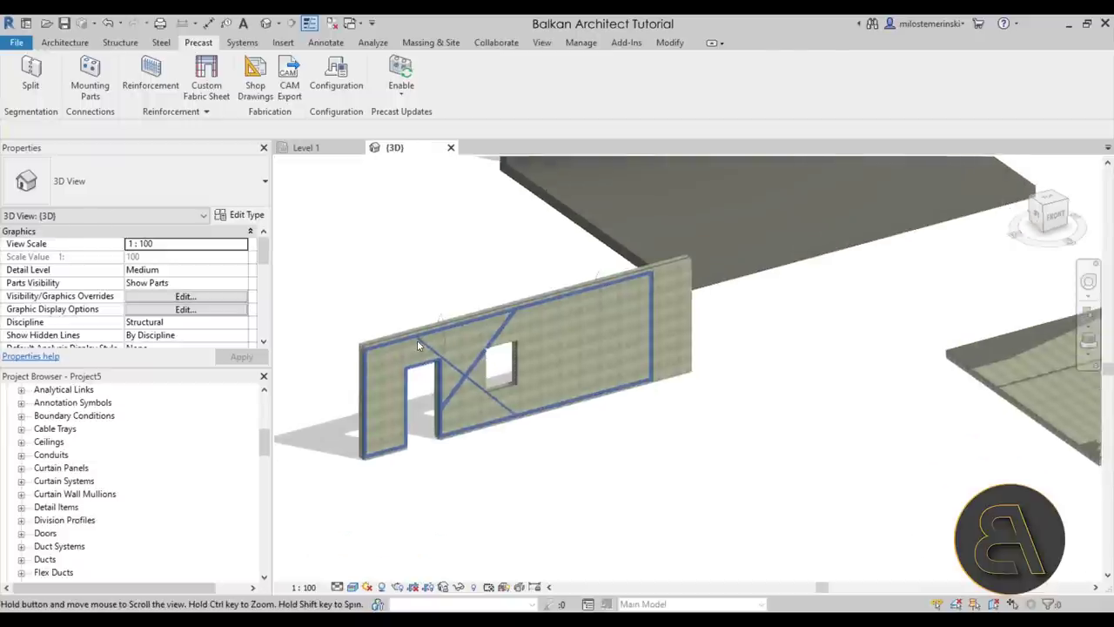
{"action": "scroll", "coordinate": [415, 339], "scroll_direction": "up", "scroll_amount": 4}
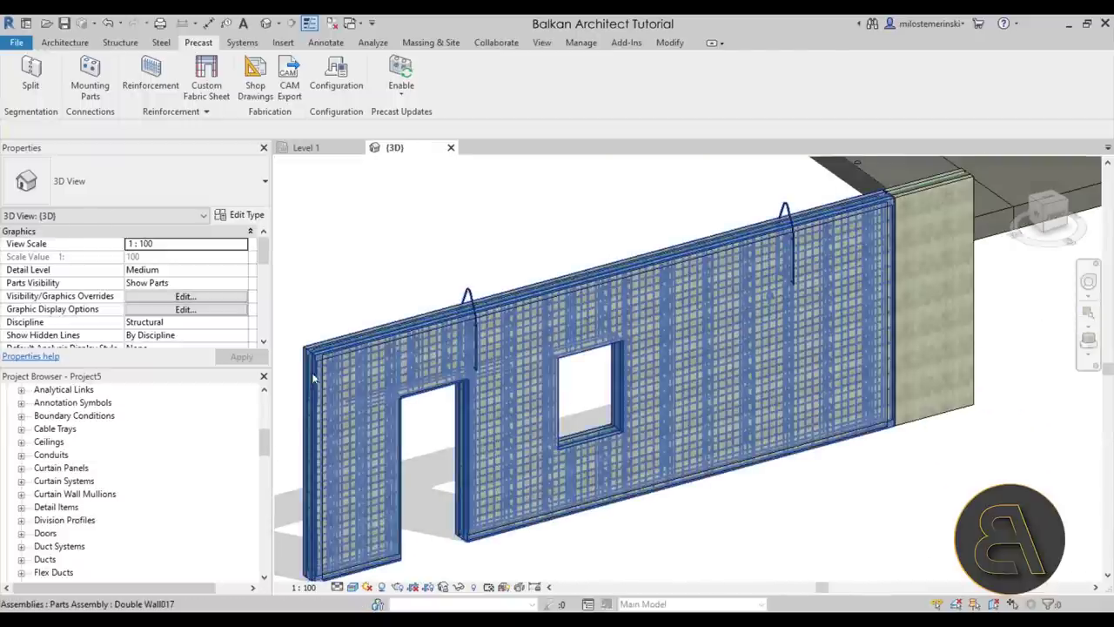
{"action": "scroll", "coordinate": [298, 350], "scroll_direction": "up", "scroll_amount": 3}
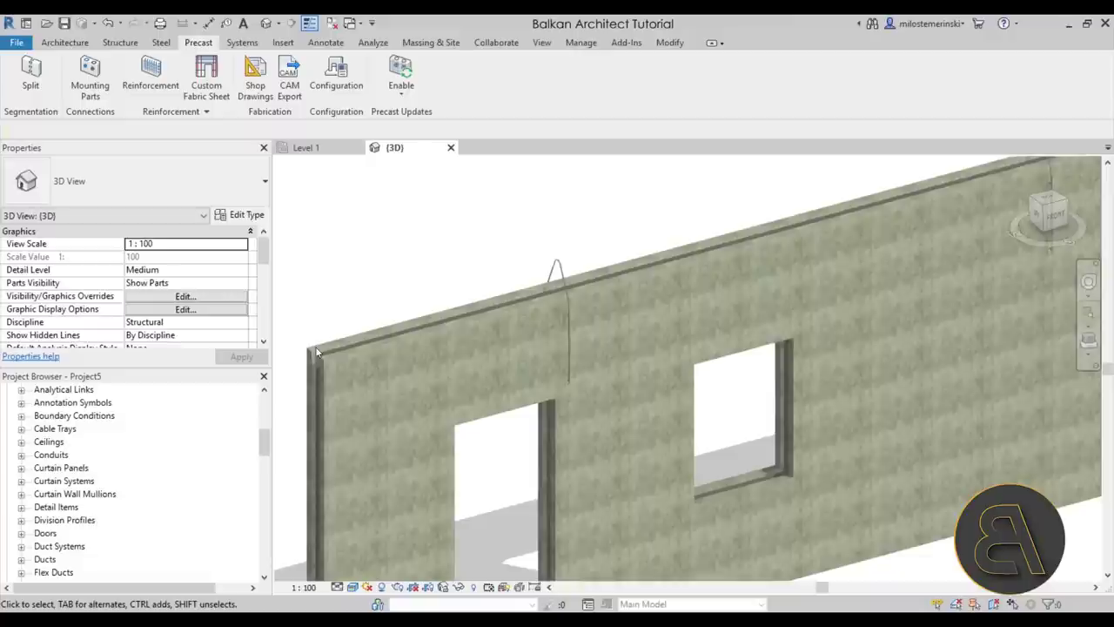
{"action": "scroll", "coordinate": [360, 357], "scroll_direction": "down", "scroll_amount": 3}
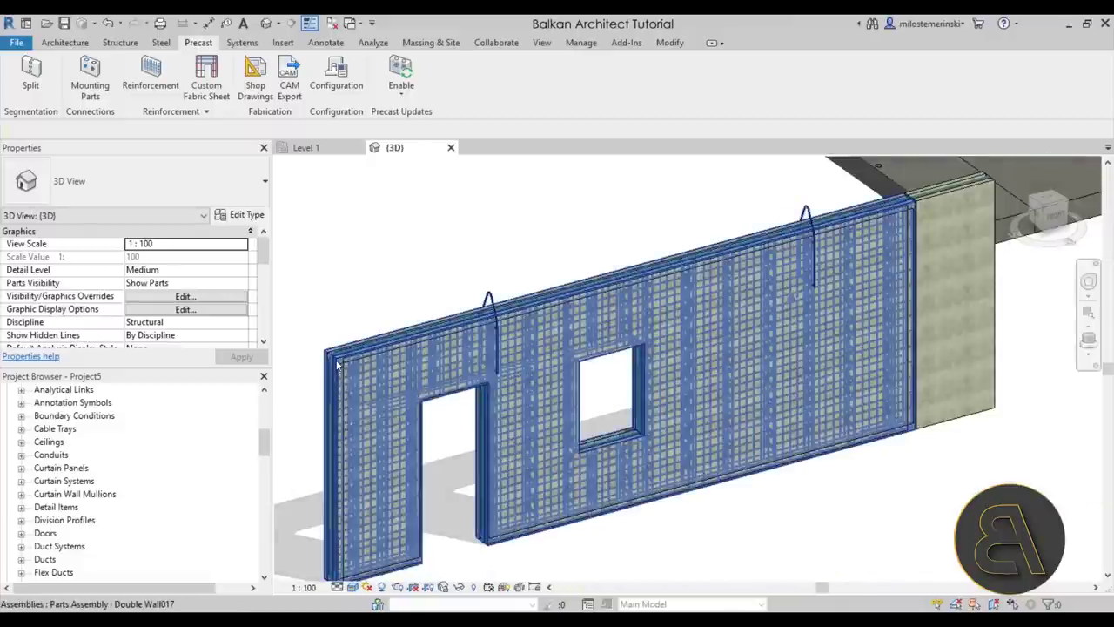
{"action": "scroll", "coordinate": [351, 366], "scroll_direction": "up", "scroll_amount": 5}
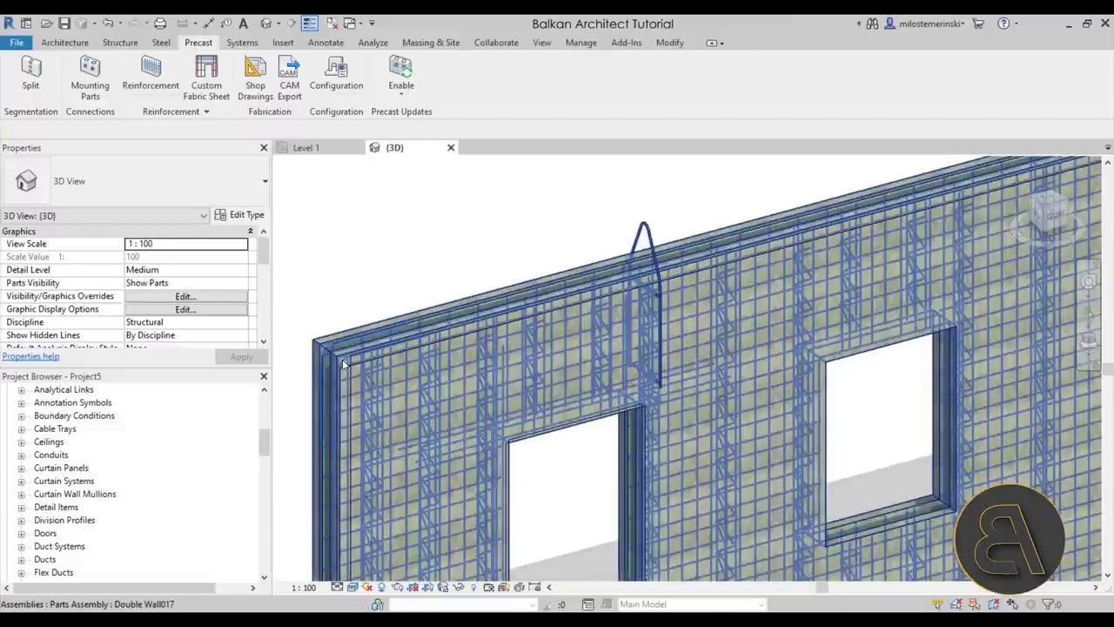
{"action": "scroll", "coordinate": [344, 365], "scroll_direction": "down", "scroll_amount": 3}
{"action": "middle_click_drag", "start_coordinate": [516, 253], "coordinate": [446, 322], "text": "shift"}
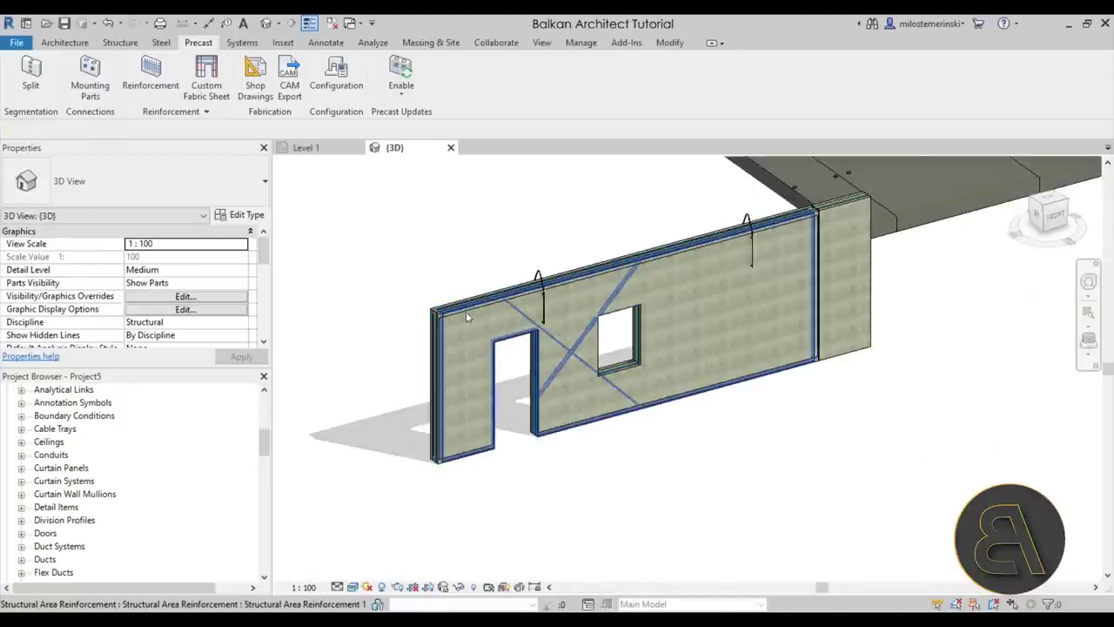
Step: Increase the surface transparency in the 3D view's graphic display options so the reinforcement shows through the concrete
{"action": "left_click", "coordinate": [352, 586]}
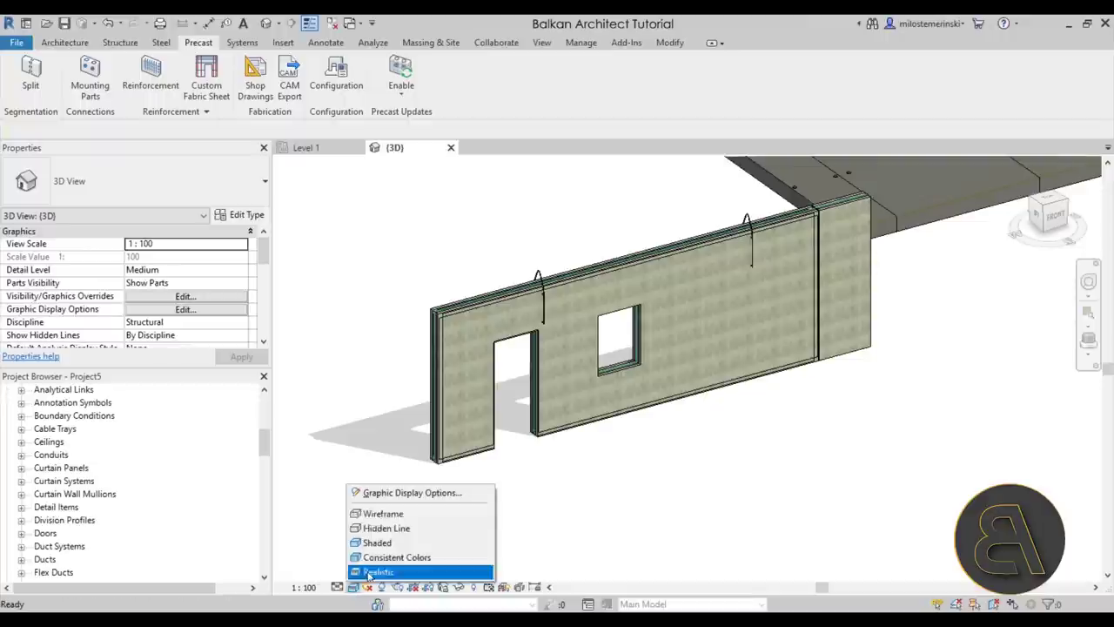
{"action": "left_click", "coordinate": [390, 493]}
{"action": "left_click", "coordinate": [650, 376]}
{"action": "left_click_drag", "start_coordinate": [168, 246], "coordinate": [213, 247]}
{"action": "left_click", "coordinate": [282, 449]}
{"action": "left_click", "coordinate": [130, 451]}
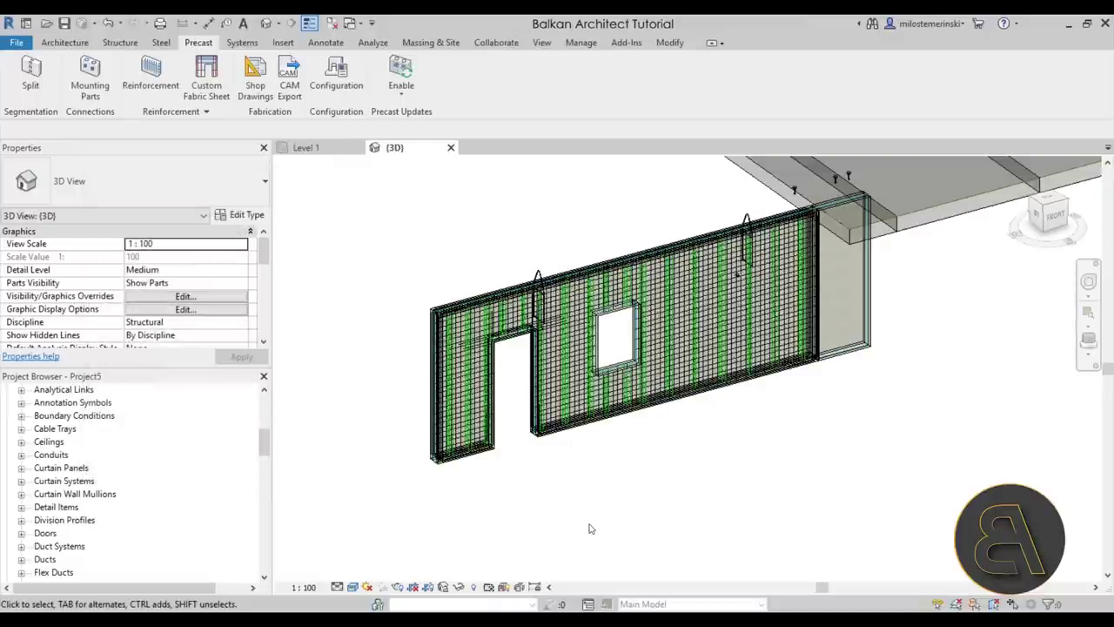
Step: Examine the mesh and lattice girders inside the transparent double wall near the door opening
{"action": "scroll", "coordinate": [549, 439], "scroll_direction": "up", "scroll_amount": 6}
{"action": "scroll", "coordinate": [386, 234], "scroll_direction": "down", "scroll_amount": 4}
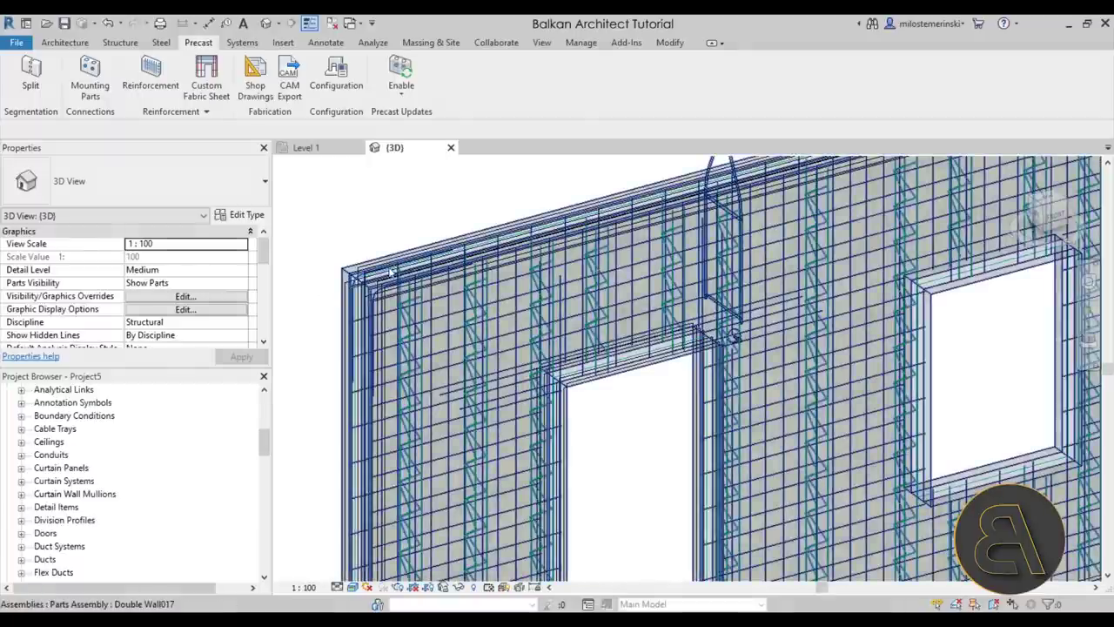
{"action": "scroll", "coordinate": [390, 273], "scroll_direction": "up", "scroll_amount": 5}
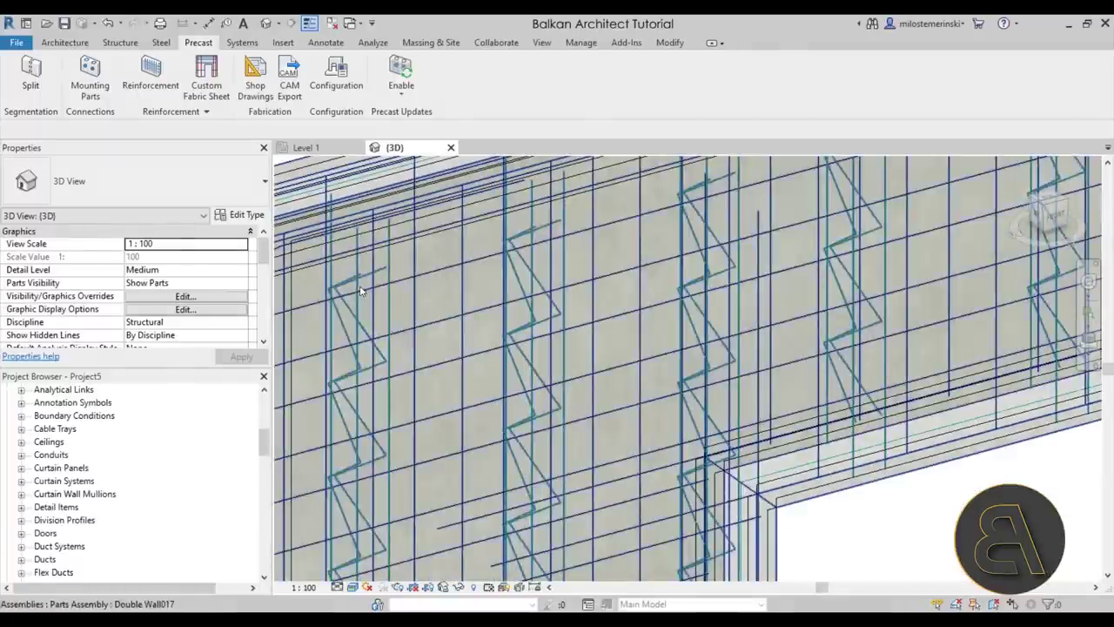
{"action": "left_click", "coordinate": [361, 292]}
{"action": "scroll", "coordinate": [497, 276], "scroll_direction": "down", "scroll_amount": 6}
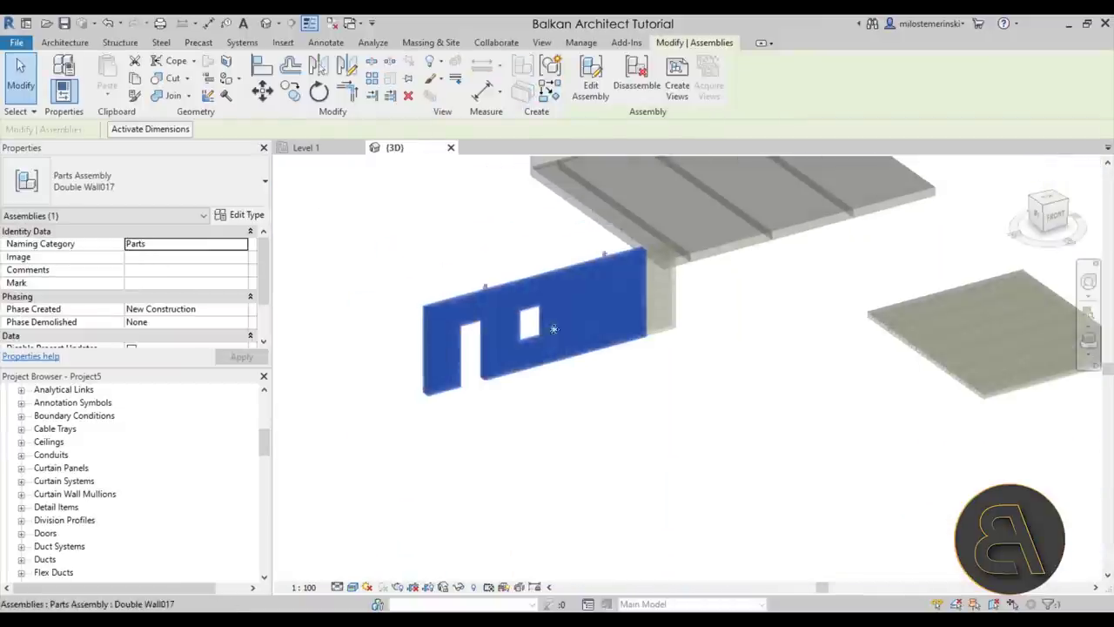
{"action": "left_click", "coordinate": [424, 274]}
Step: Select everything in the reinforced double wall segment and filter the selection to Structural Rebar only
{"action": "left_click_drag", "start_coordinate": [352, 228], "coordinate": [657, 420]}
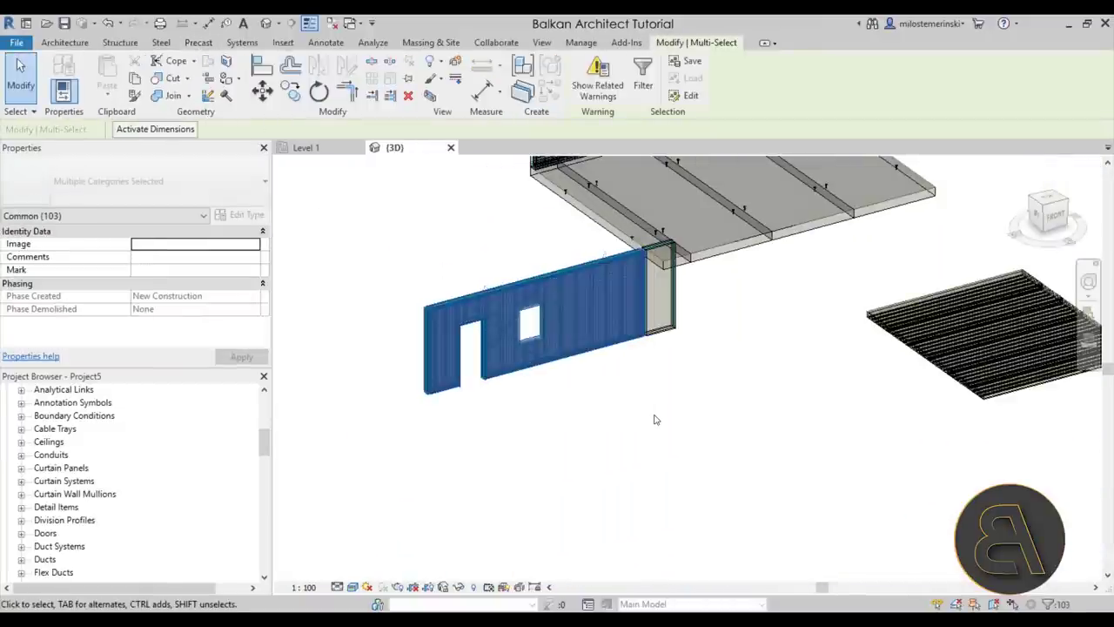
{"action": "left_click", "coordinate": [642, 74]}
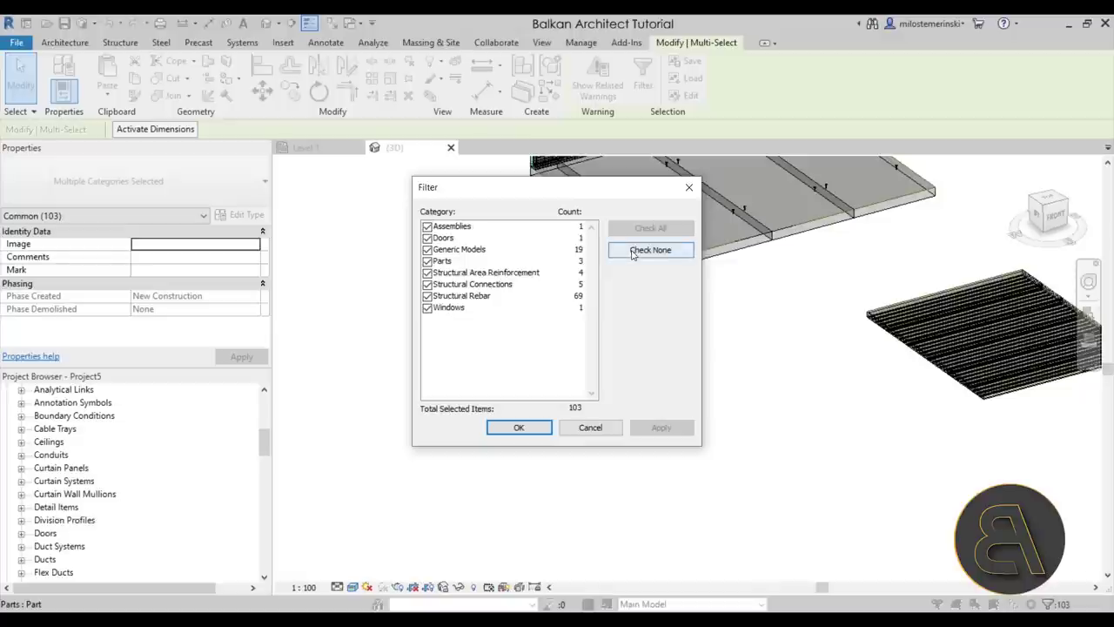
{"action": "left_click", "coordinate": [648, 250]}
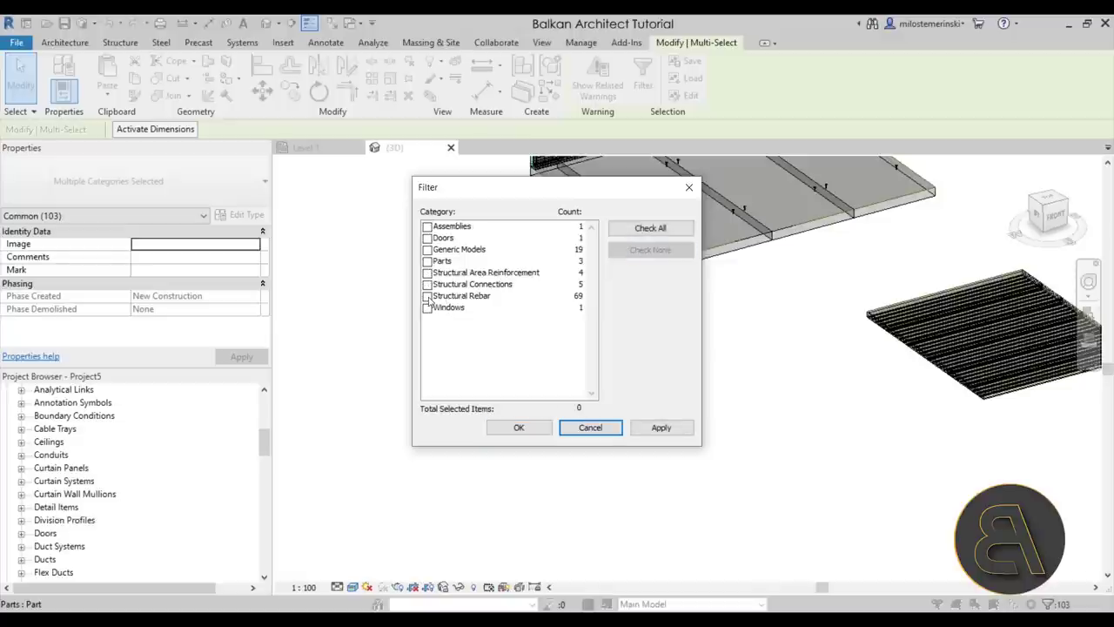
{"action": "left_click", "coordinate": [428, 296]}
{"action": "left_click", "coordinate": [661, 427]}
{"action": "left_click", "coordinate": [519, 428]}
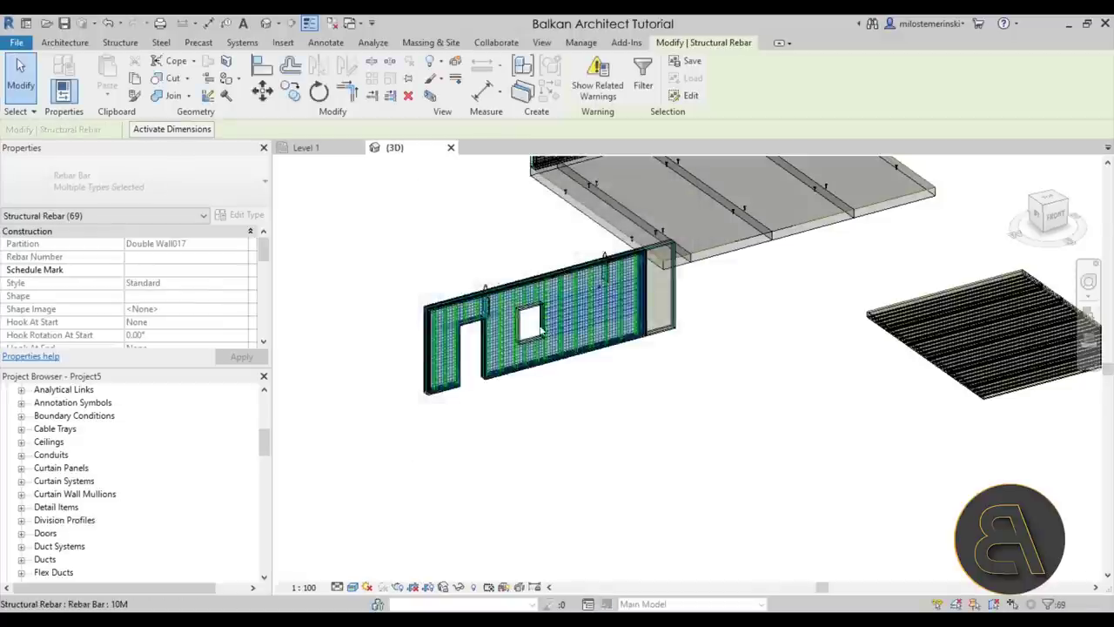
Step: Set the selected rebar's view visibility states to View as solid for the {3D} and Analytical Model views
{"action": "scroll", "coordinate": [540, 329], "scroll_direction": "up", "scroll_amount": 3}
{"action": "middle_click_drag", "start_coordinate": [325, 326], "coordinate": [416, 331]}
{"action": "scroll", "coordinate": [196, 276], "scroll_direction": "down", "scroll_amount": 3}
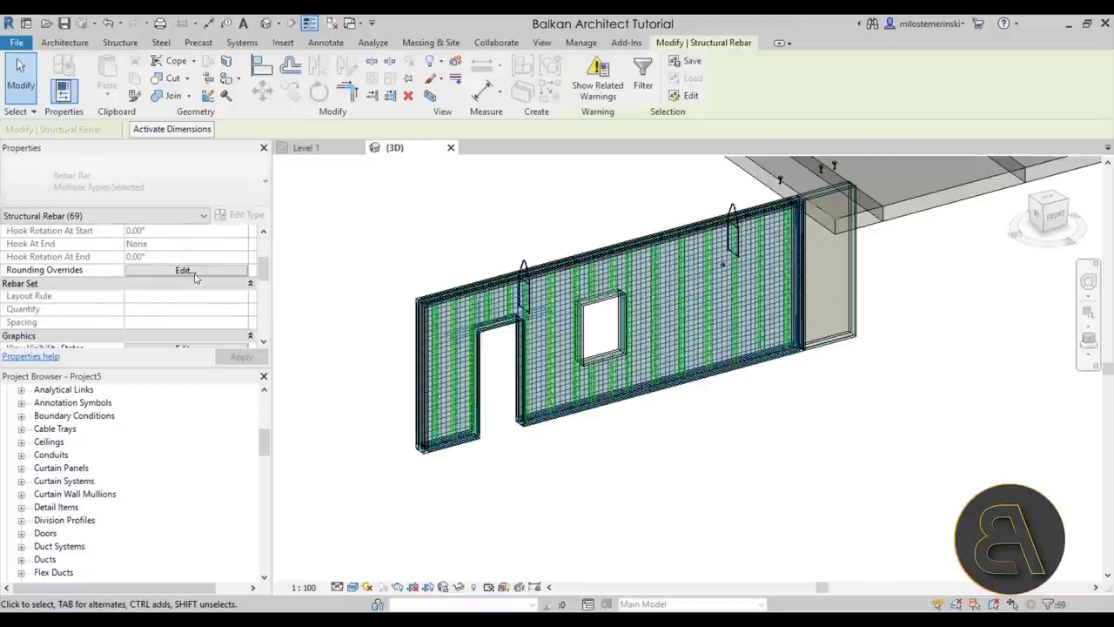
{"action": "scroll", "coordinate": [196, 272], "scroll_direction": "down", "scroll_amount": 3}
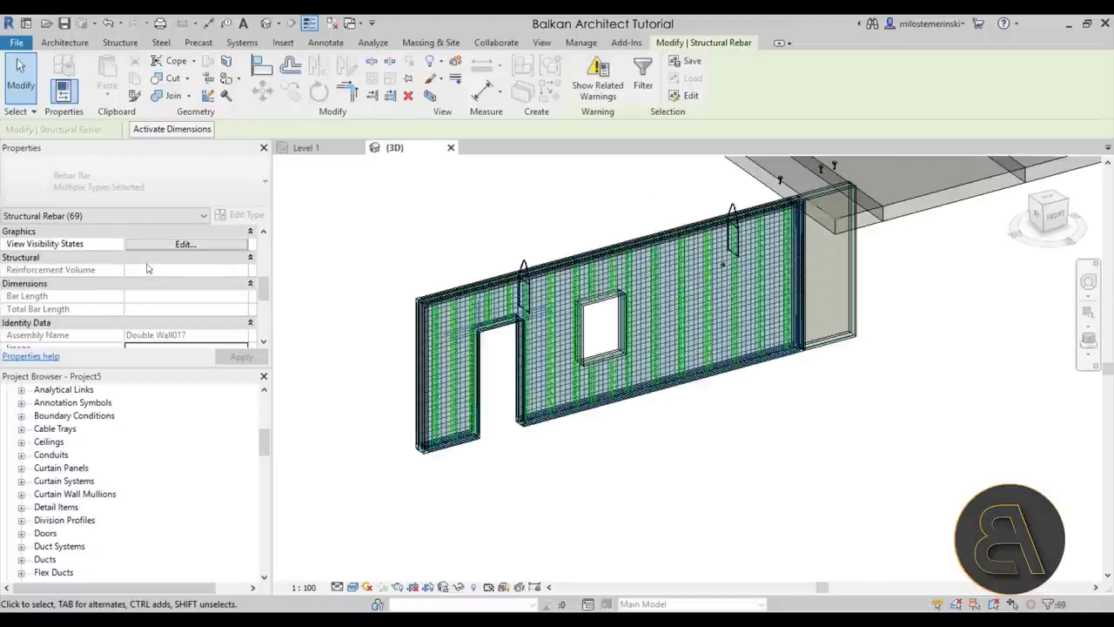
{"action": "scroll", "coordinate": [148, 270], "scroll_direction": "up", "scroll_amount": 1}
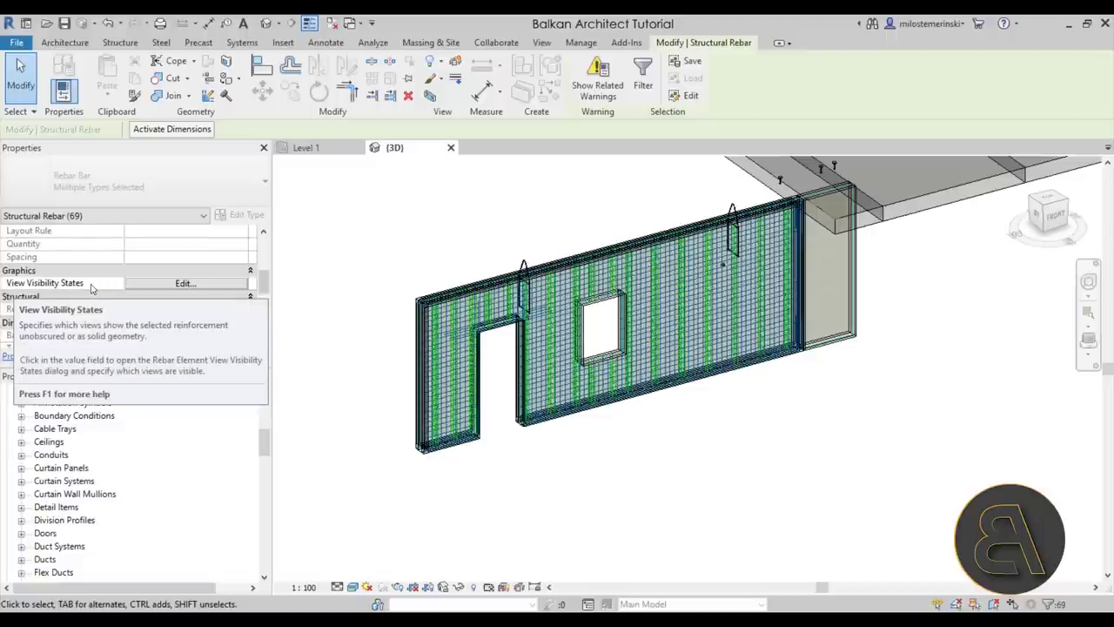
{"action": "left_click", "coordinate": [141, 284]}
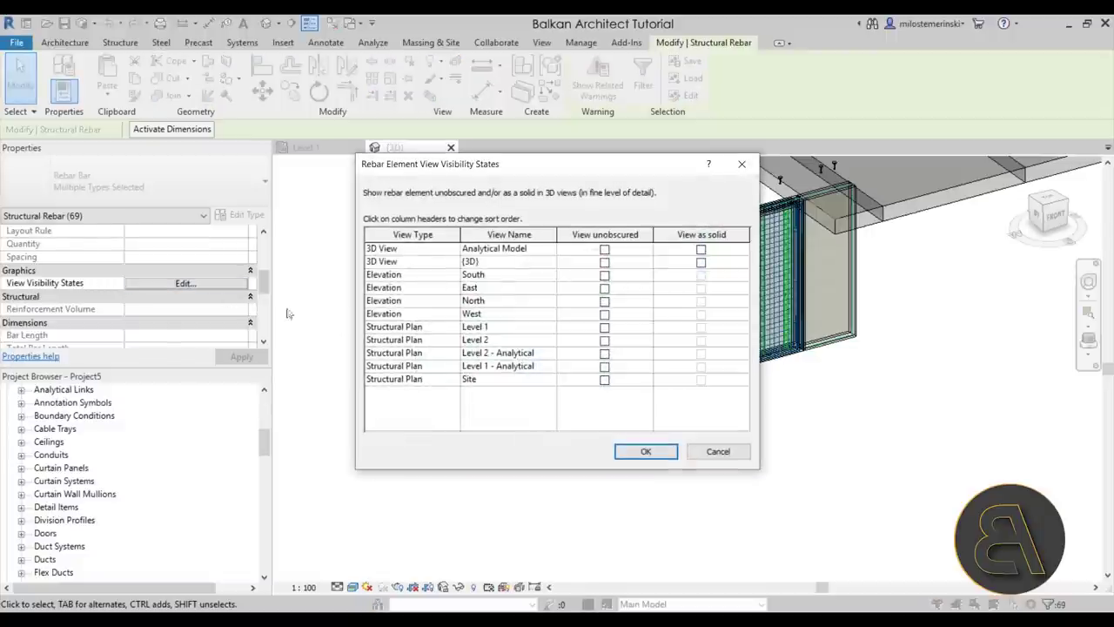
{"action": "left_click", "coordinate": [701, 262]}
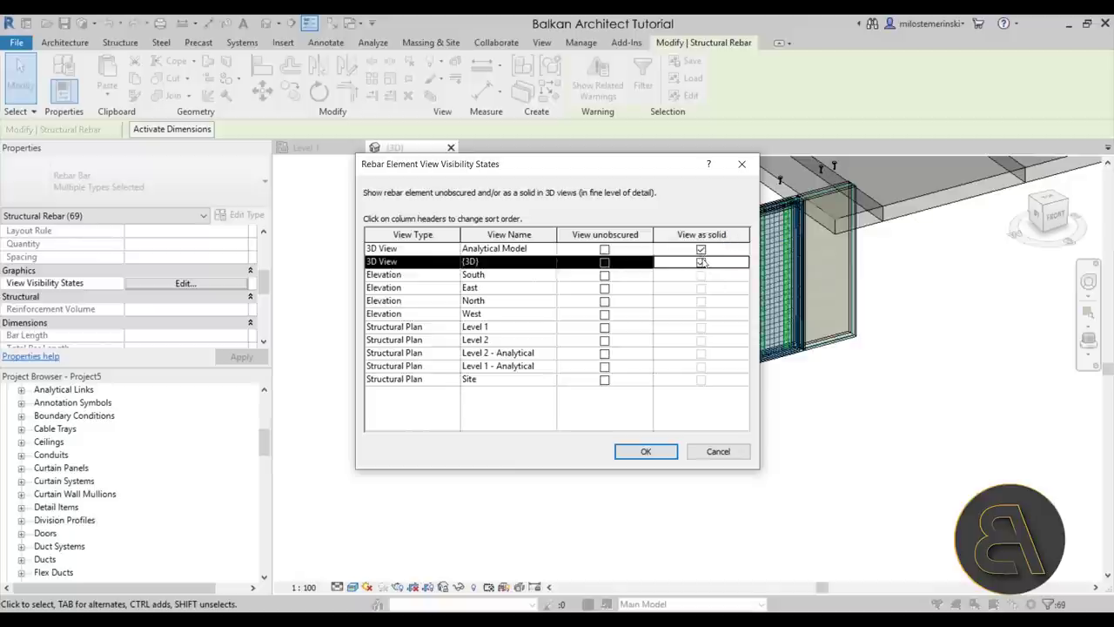
{"action": "left_click", "coordinate": [644, 451]}
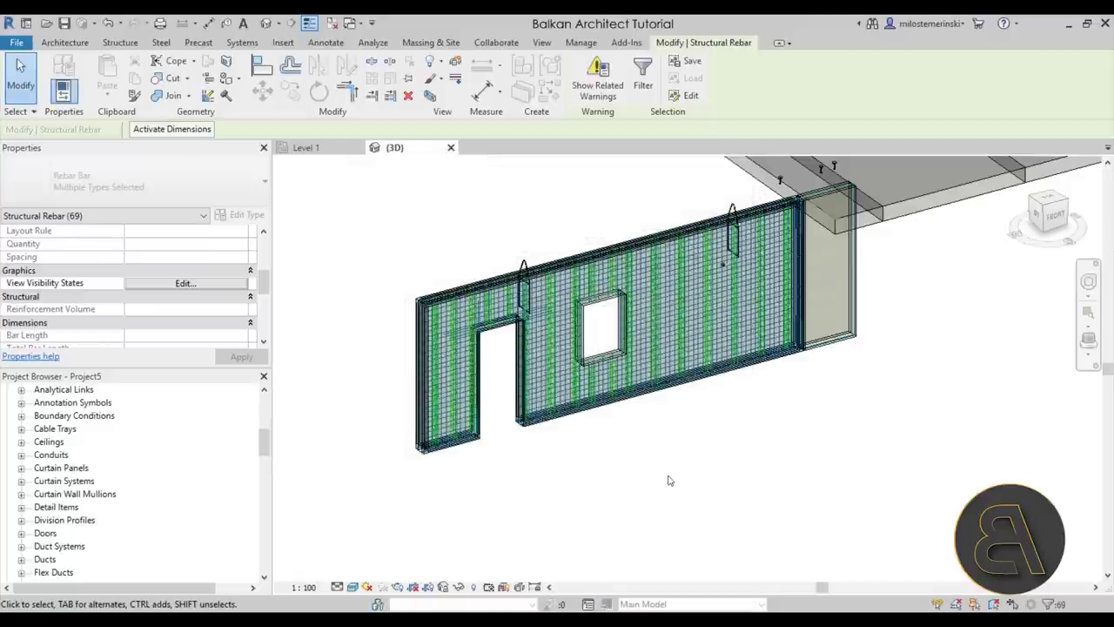
{"action": "key", "text": "Escape"}
{"action": "left_click", "coordinate": [198, 42]}
Step: Set the 3D view's detail level to Fine so the wall's reinforcement is drawn as solid bars
{"action": "scroll", "coordinate": [439, 329], "scroll_direction": "up", "scroll_amount": 2}
{"action": "scroll", "coordinate": [440, 329], "scroll_direction": "up", "scroll_amount": 5}
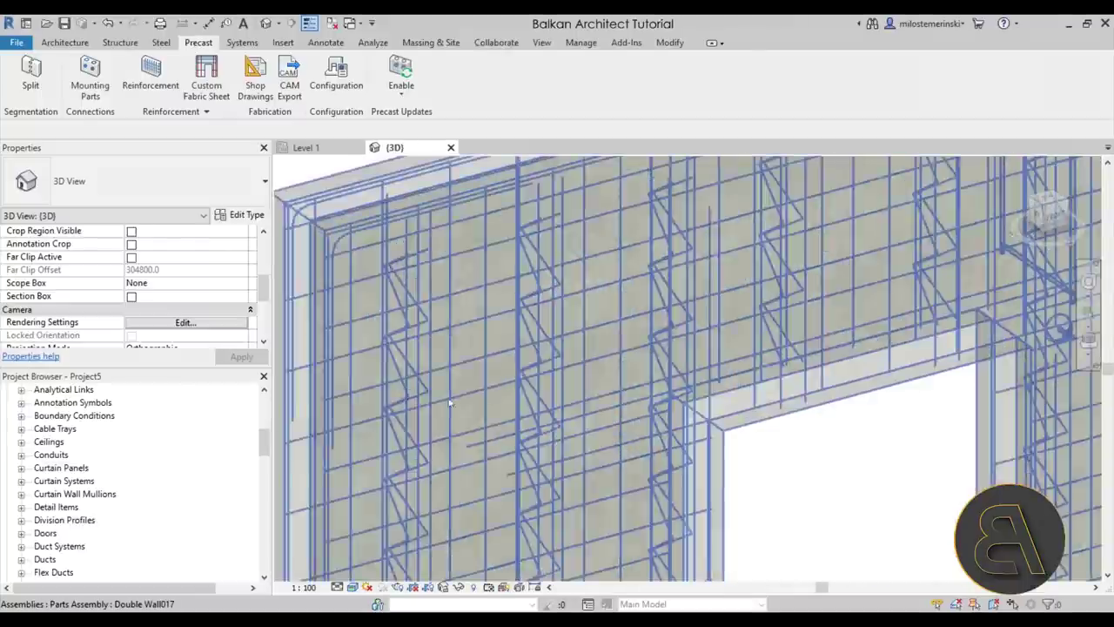
{"action": "left_click", "coordinate": [336, 587]}
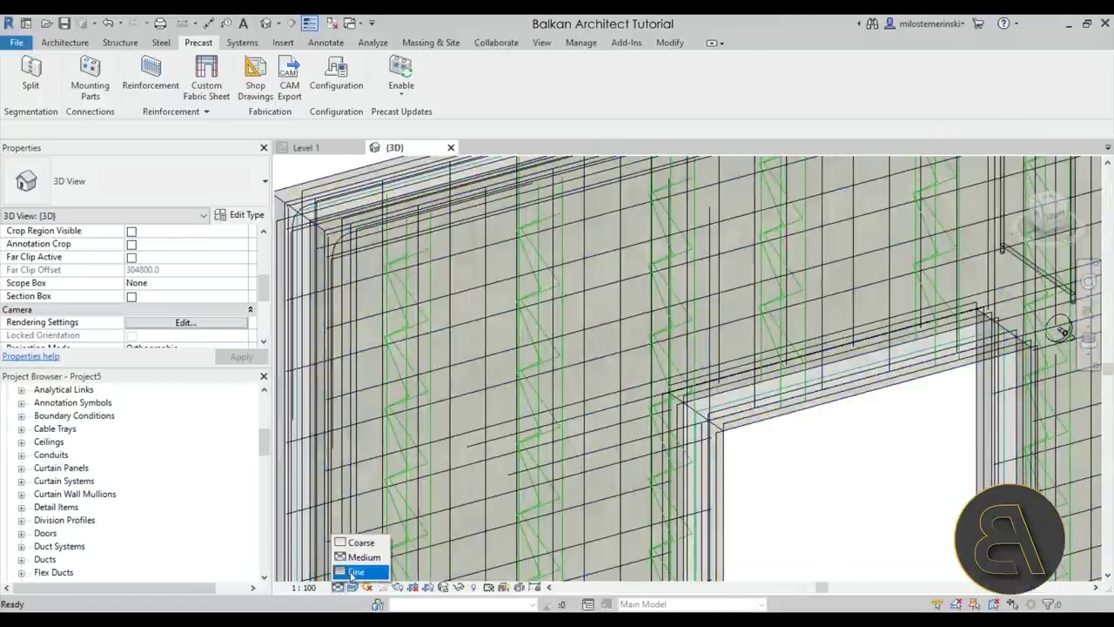
{"action": "left_click", "coordinate": [354, 571]}
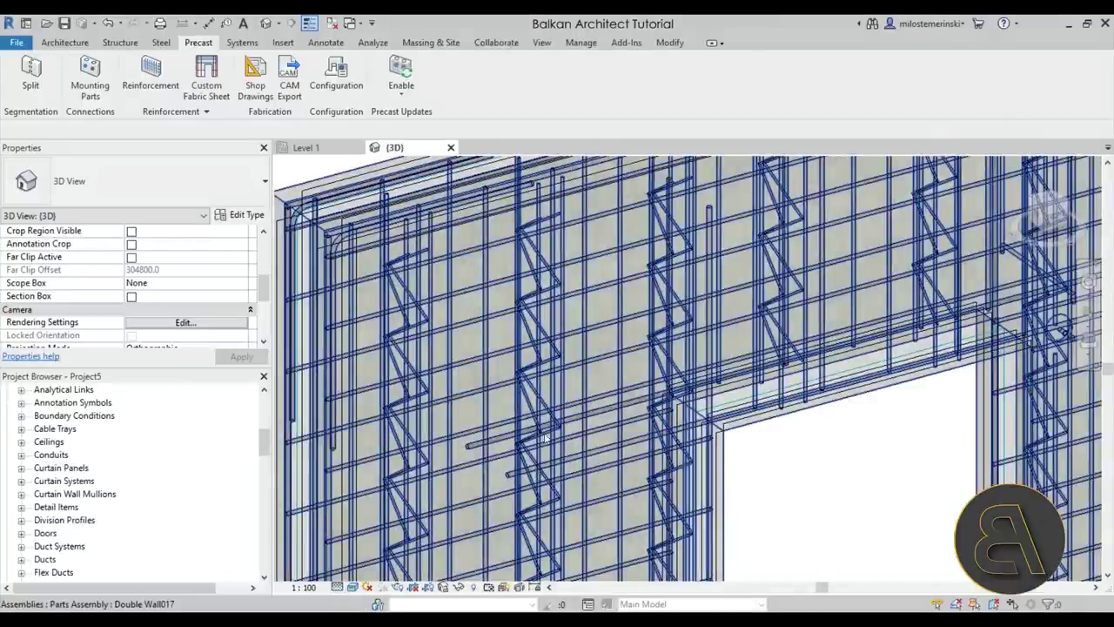
Step: Set the 3D view's visual style to Realistic for the reinforced double wall
{"action": "scroll", "coordinate": [412, 199], "scroll_direction": "up", "scroll_amount": 5}
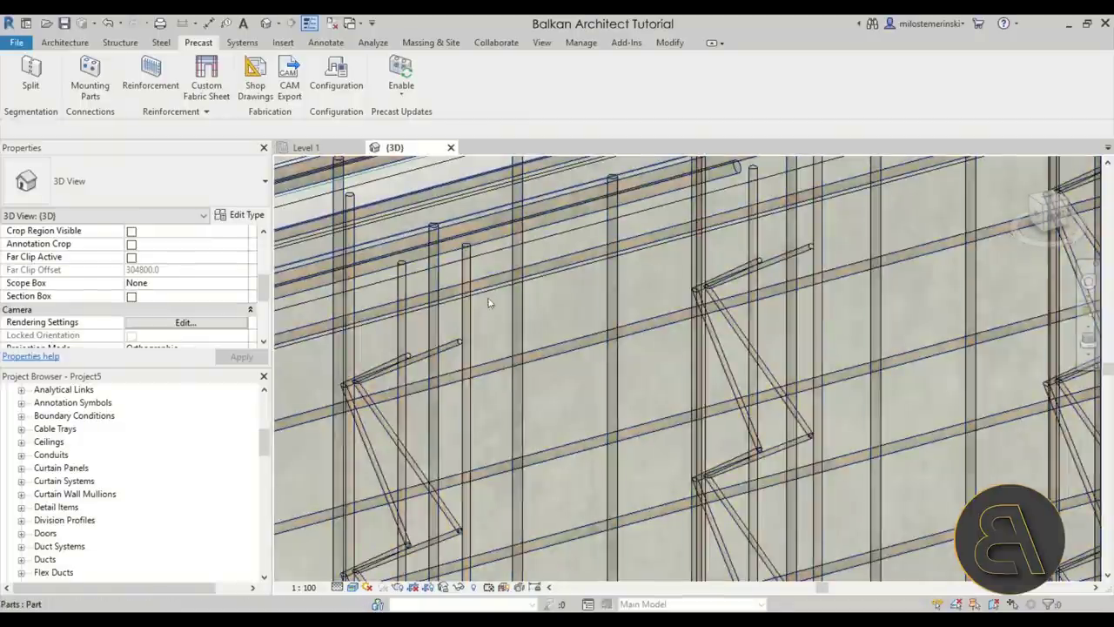
{"action": "scroll", "coordinate": [472, 304], "scroll_direction": "up", "scroll_amount": 3}
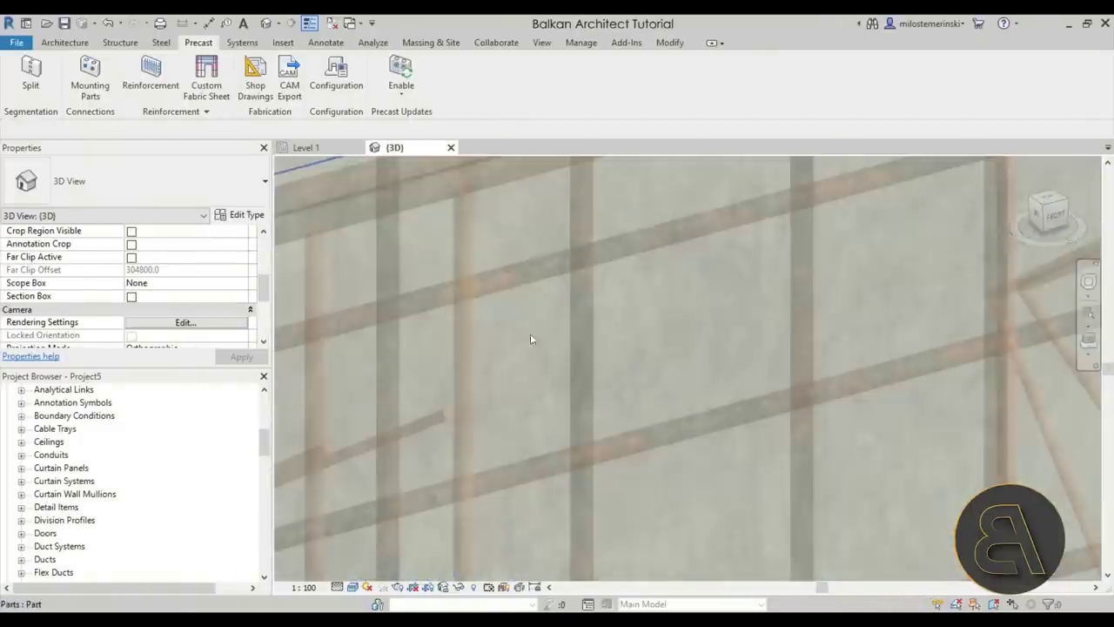
{"action": "scroll", "coordinate": [465, 283], "scroll_direction": "down", "scroll_amount": 6}
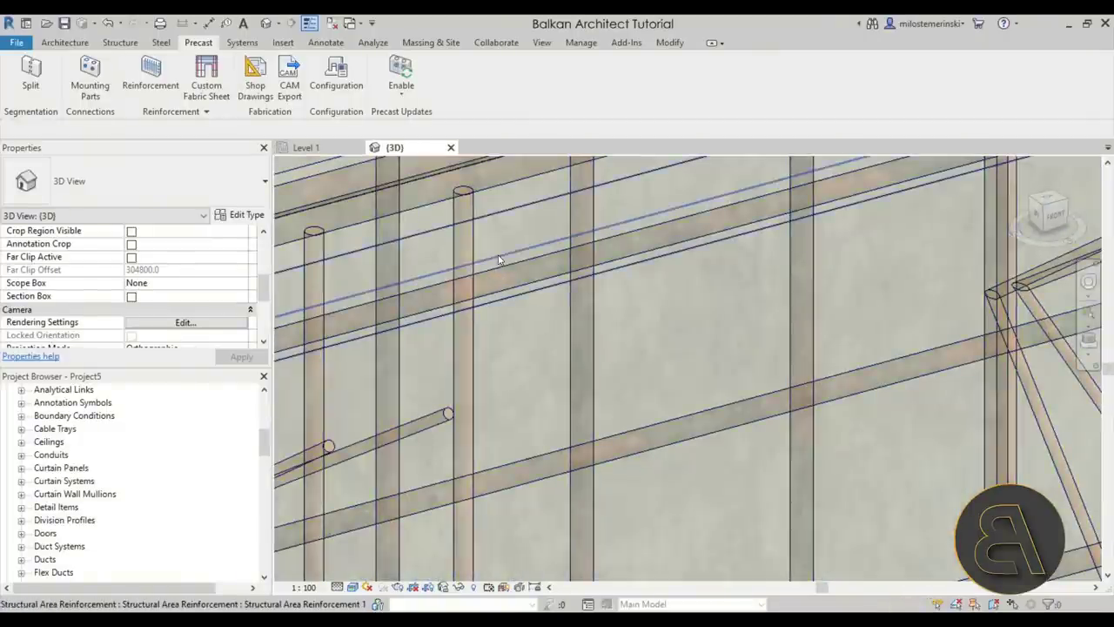
{"action": "scroll", "coordinate": [445, 279], "scroll_direction": "down", "scroll_amount": 3}
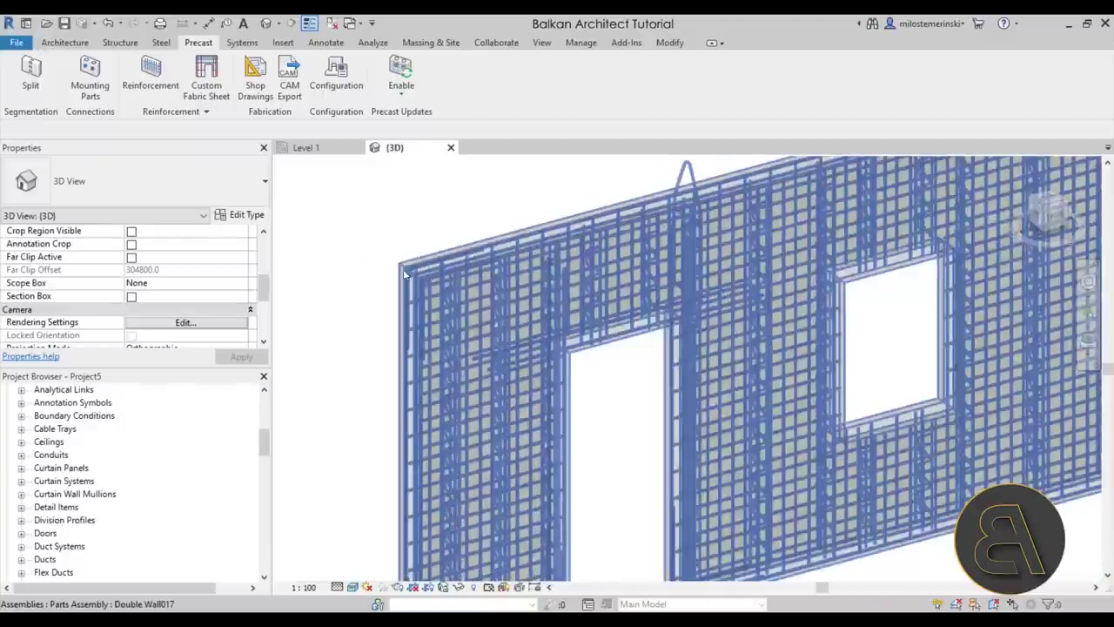
{"action": "left_click", "coordinate": [353, 588]}
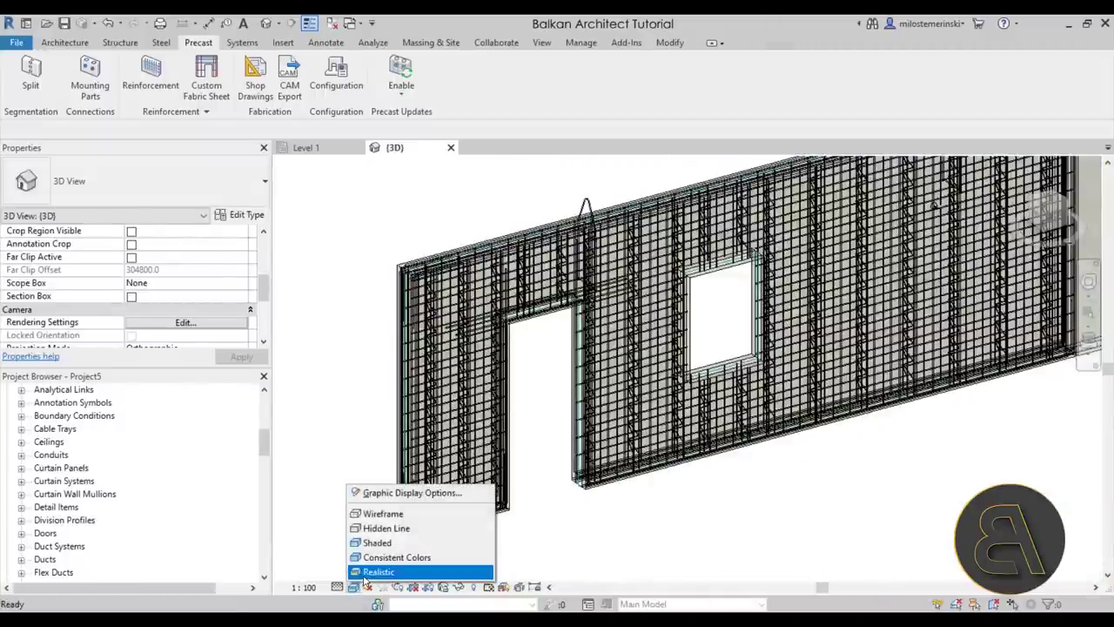
{"action": "left_click", "coordinate": [376, 571]}
Step: Examine the solid reinforcement of the double wall and the neighbouring solid wall from several distances and angles
{"action": "scroll", "coordinate": [457, 362], "scroll_direction": "down", "scroll_amount": 2}
{"action": "mouse_move", "coordinate": [688, 383]}
{"action": "middle_mouse_down", "text": "shift"}
{"action": "mouse_move", "coordinate": [716, 385]}
{"action": "mouse_move", "coordinate": [696, 377]}
{"action": "middle_mouse_up", "text": "shift"}
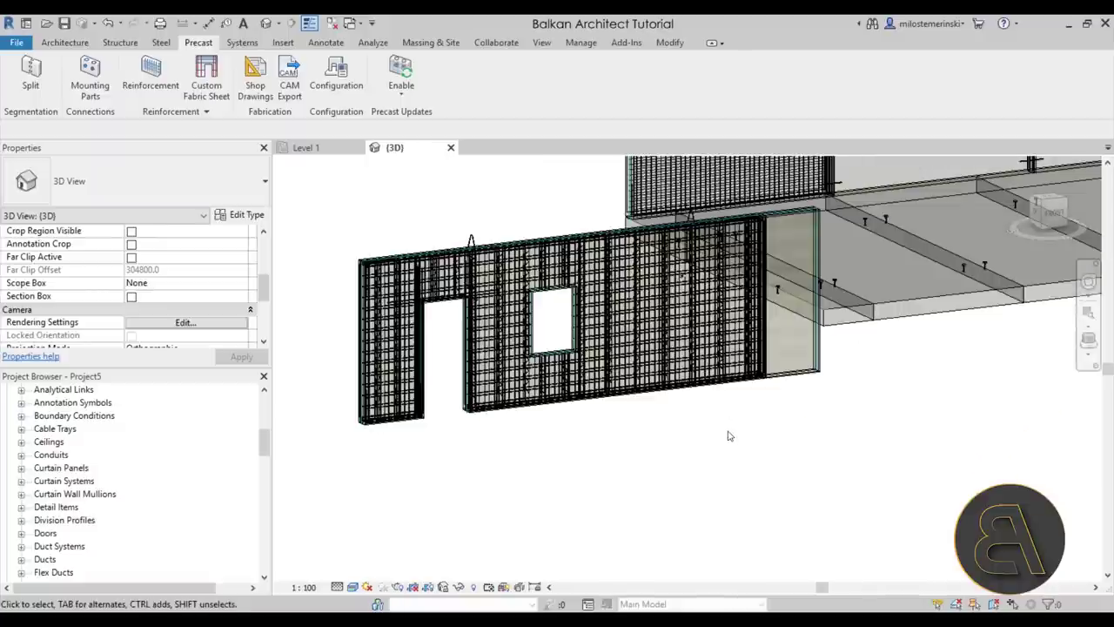
{"action": "scroll", "coordinate": [525, 309], "scroll_direction": "up", "scroll_amount": 3}
{"action": "scroll", "coordinate": [525, 309], "scroll_direction": "up", "scroll_amount": 3}
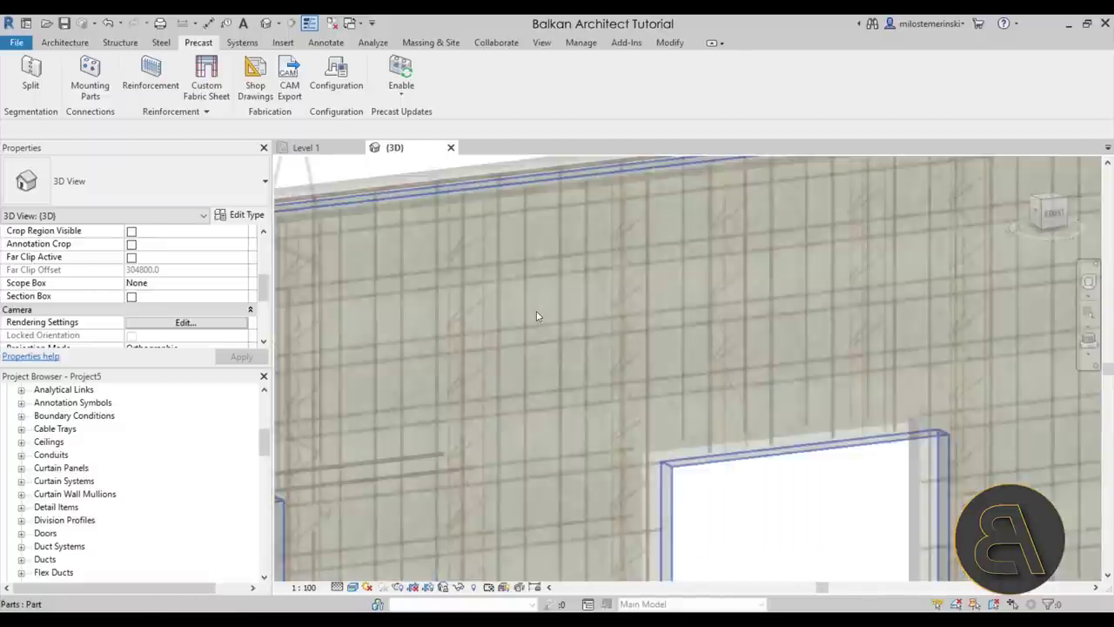
{"action": "scroll", "coordinate": [633, 300], "scroll_direction": "down", "scroll_amount": 5}
{"action": "middle_click_drag", "start_coordinate": [632, 300], "coordinate": [515, 415], "text": "shift"}
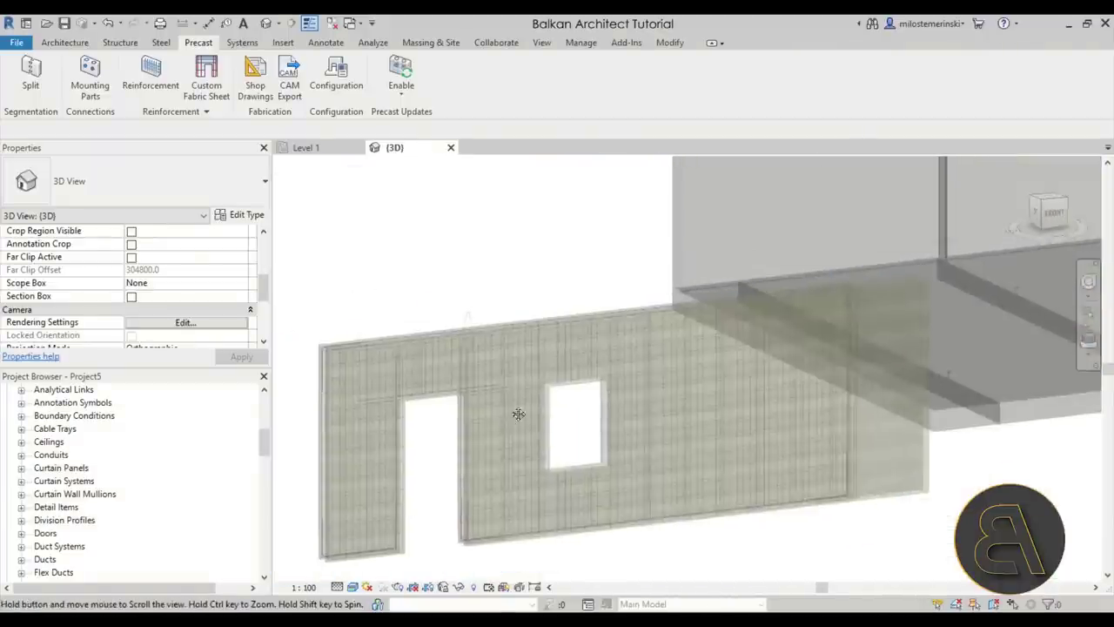
{"action": "scroll", "coordinate": [518, 341], "scroll_direction": "up", "scroll_amount": 6}
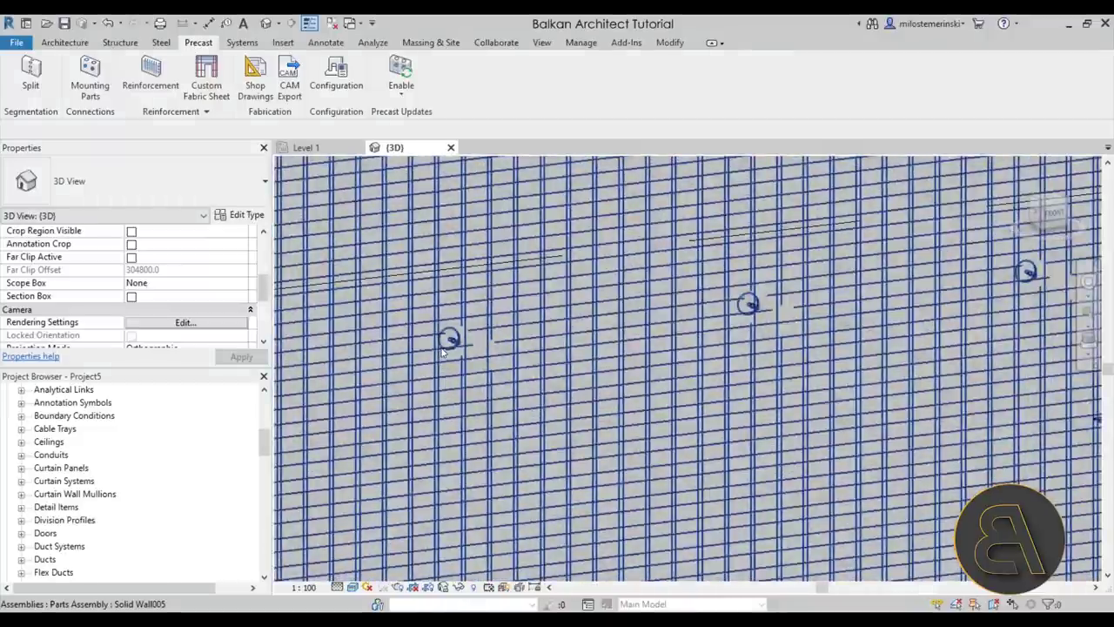
{"action": "scroll", "coordinate": [668, 261], "scroll_direction": "down", "scroll_amount": 5}
{"action": "middle_click_drag", "start_coordinate": [665, 258], "coordinate": [491, 366], "text": "shift"}
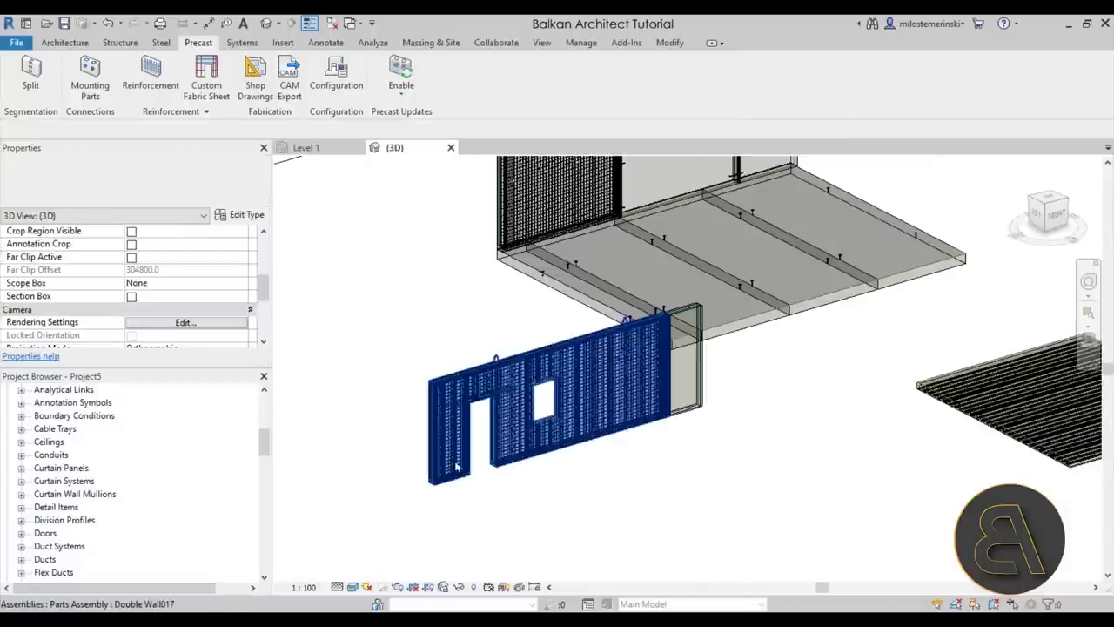
Step: Select the double wall assembly and set the double wall shop drawing template to Double Wall - A3 in the precast configuration
{"action": "left_click", "coordinate": [528, 475]}
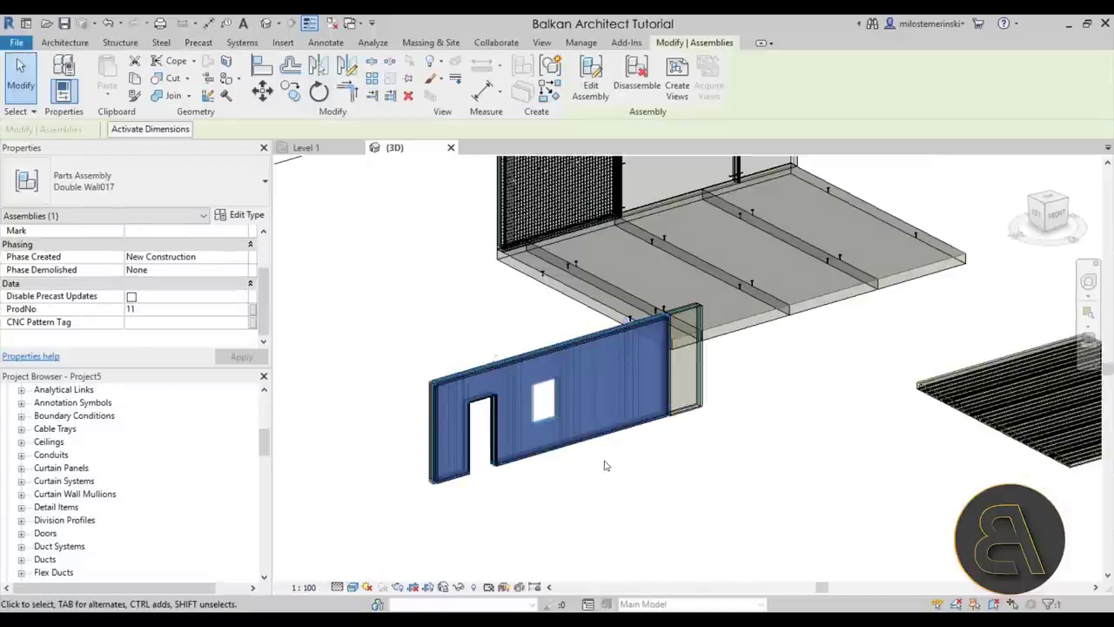
{"action": "mouse_move", "coordinate": [635, 476]}
{"action": "middle_mouse_down", "text": "shift"}
{"action": "mouse_move", "coordinate": [609, 472]}
{"action": "mouse_move", "coordinate": [597, 441]}
{"action": "mouse_move", "coordinate": [619, 458]}
{"action": "middle_mouse_up", "text": "shift"}
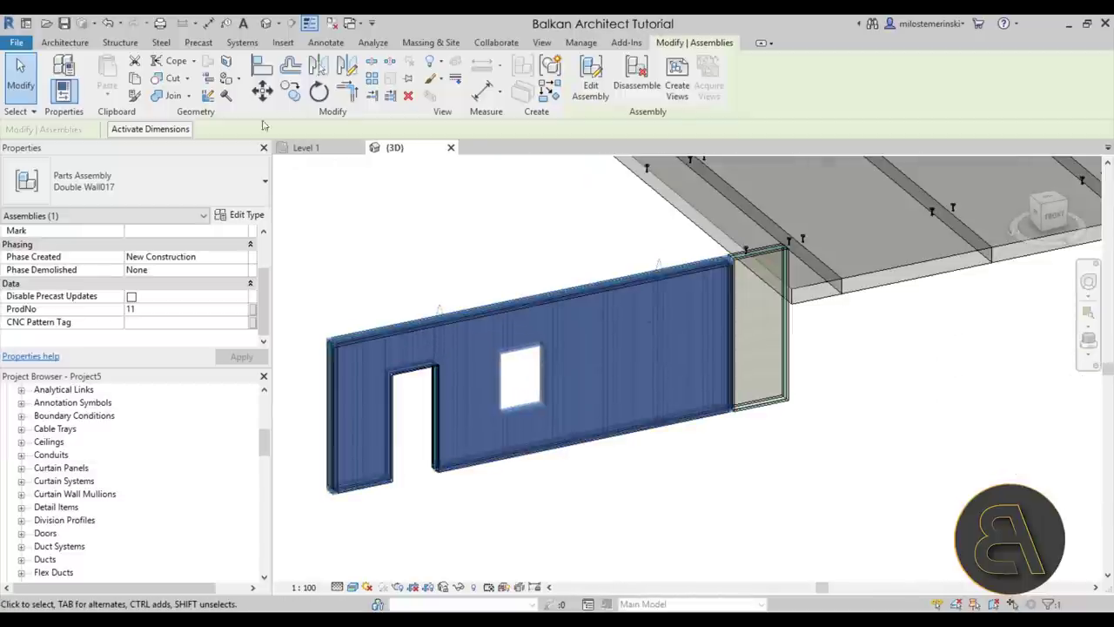
{"action": "left_click", "coordinate": [198, 42]}
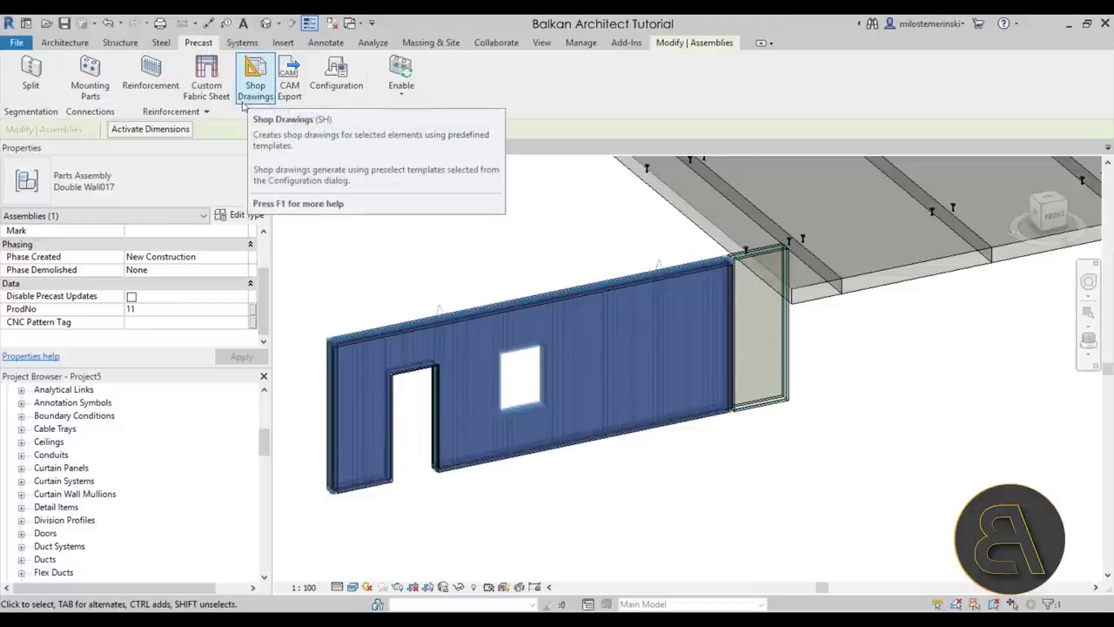
{"action": "left_click", "coordinate": [333, 102]}
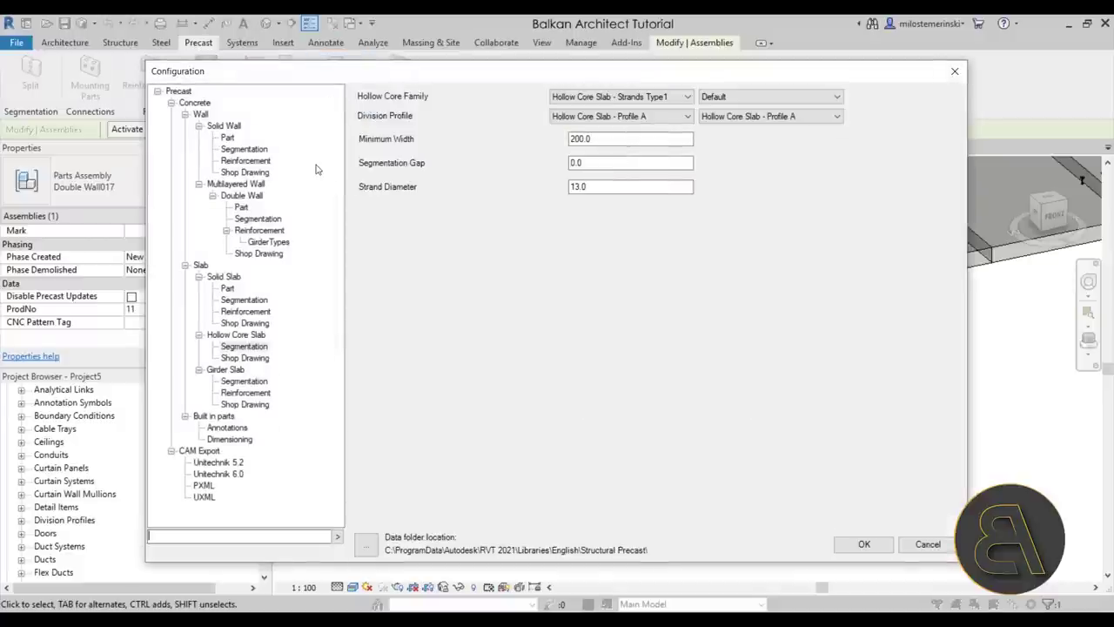
{"action": "left_click", "coordinate": [261, 254]}
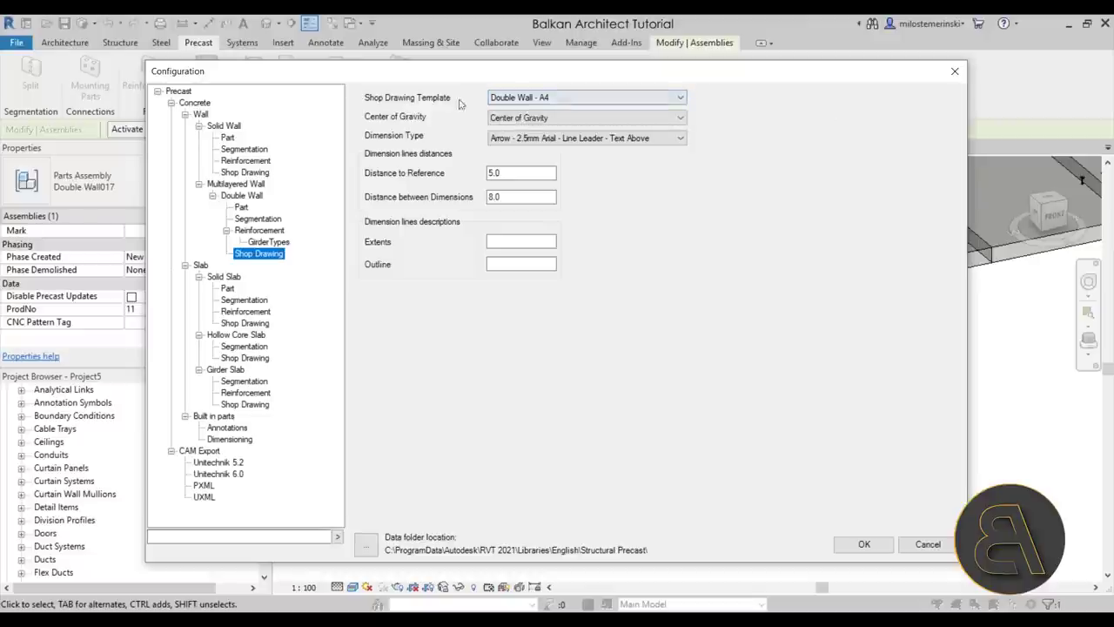
{"action": "left_click", "coordinate": [513, 102]}
{"action": "left_click", "coordinate": [547, 110]}
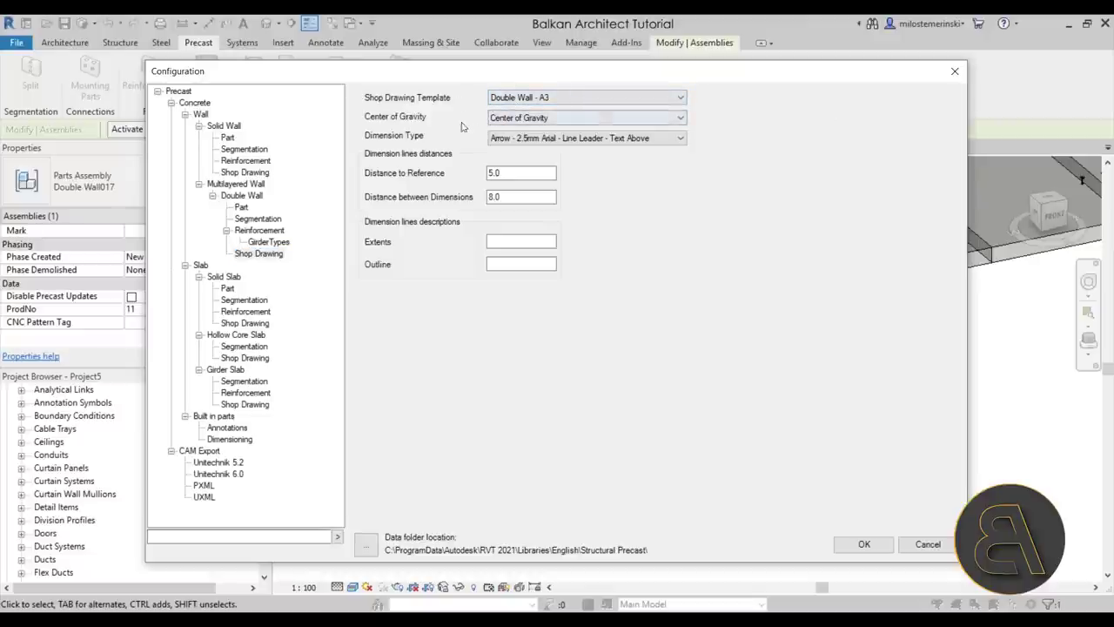
Step: Keep the Center of Gravity symbol and the Arrow - 2.5mm Arial - Line Leader - Text Above dimension type, and accept the configuration
{"action": "left_click", "coordinate": [544, 118]}
{"action": "left_click", "coordinate": [563, 123]}
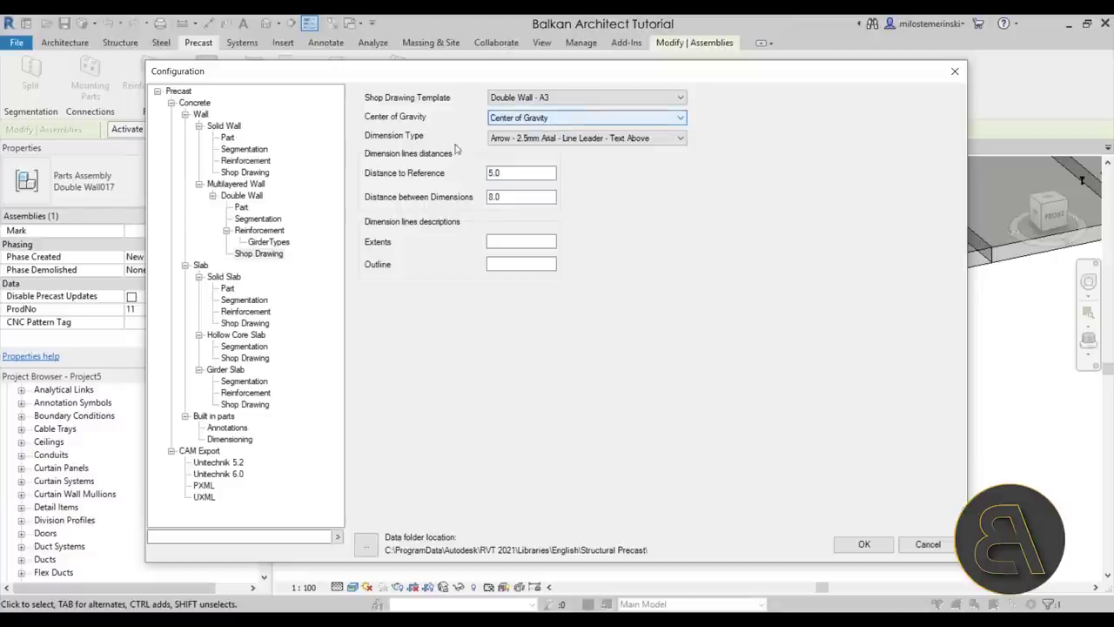
{"action": "left_click", "coordinate": [555, 139]}
{"action": "left_click", "coordinate": [555, 139]}
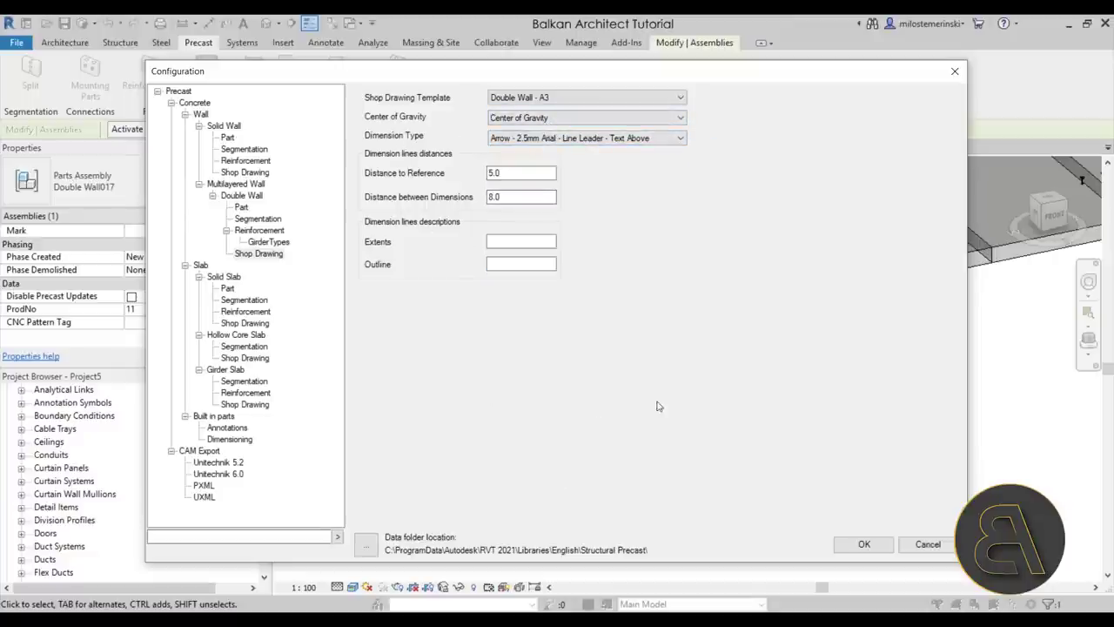
{"action": "left_click", "coordinate": [876, 549]}
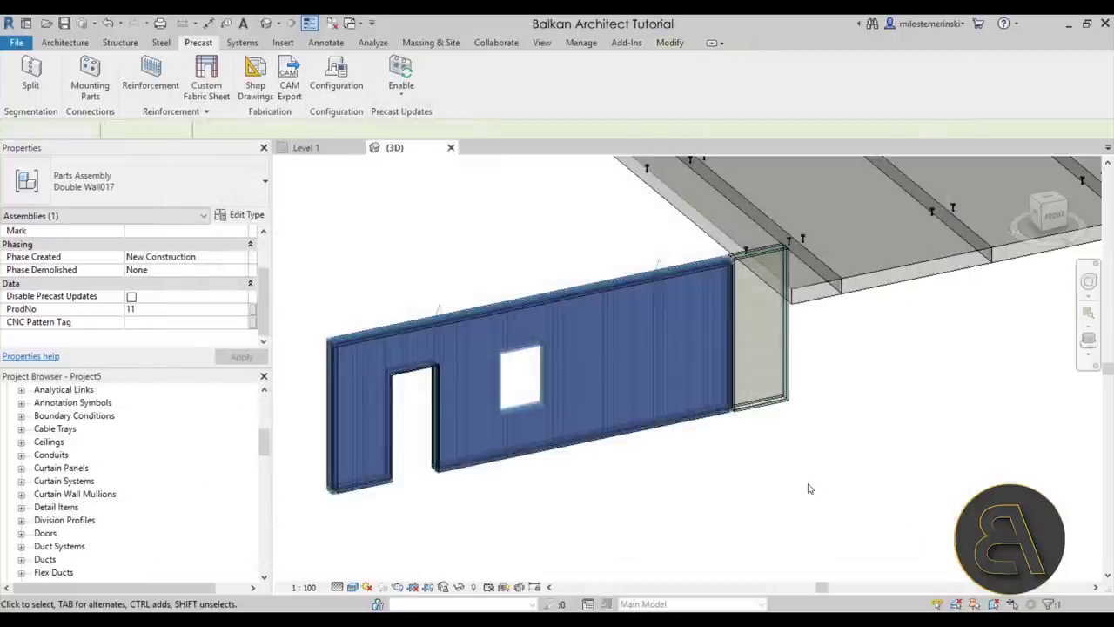
Step: Generate shop drawings for the double wall segment with the door and window openings
{"action": "left_click", "coordinate": [255, 77]}
{"action": "left_click", "coordinate": [455, 329]}
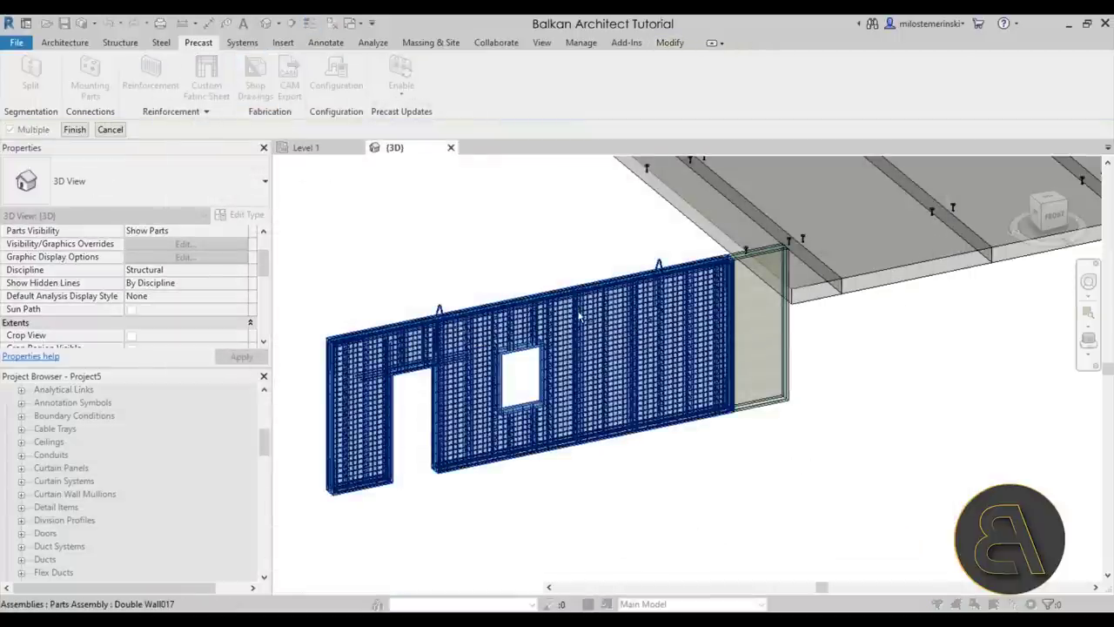
{"action": "scroll", "coordinate": [501, 311], "scroll_direction": "down", "scroll_amount": 3}
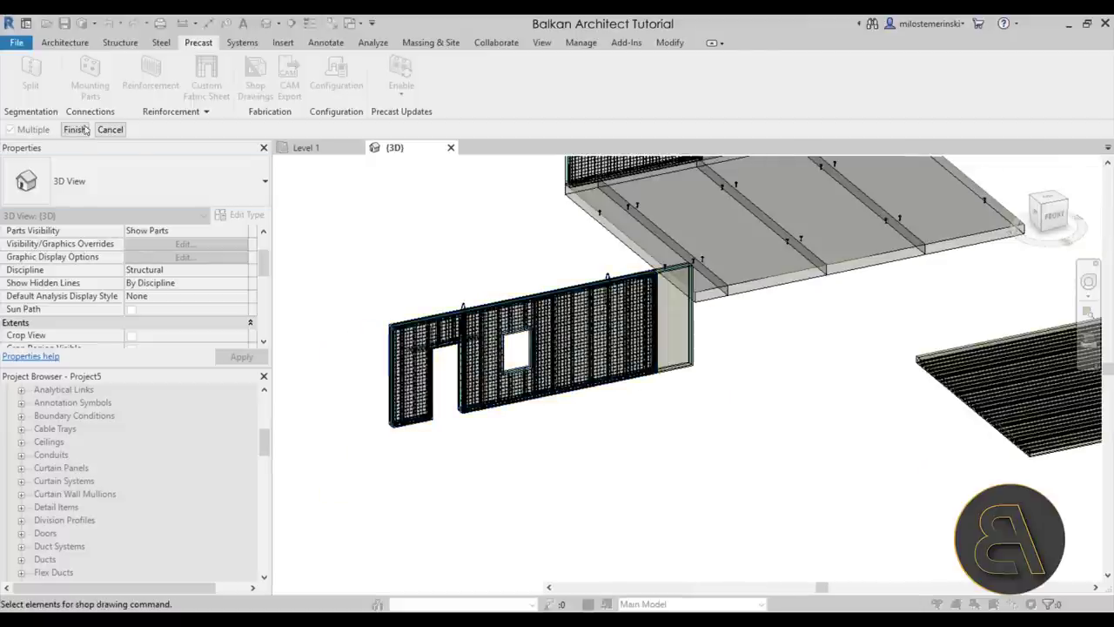
{"action": "left_click", "coordinate": [76, 130]}
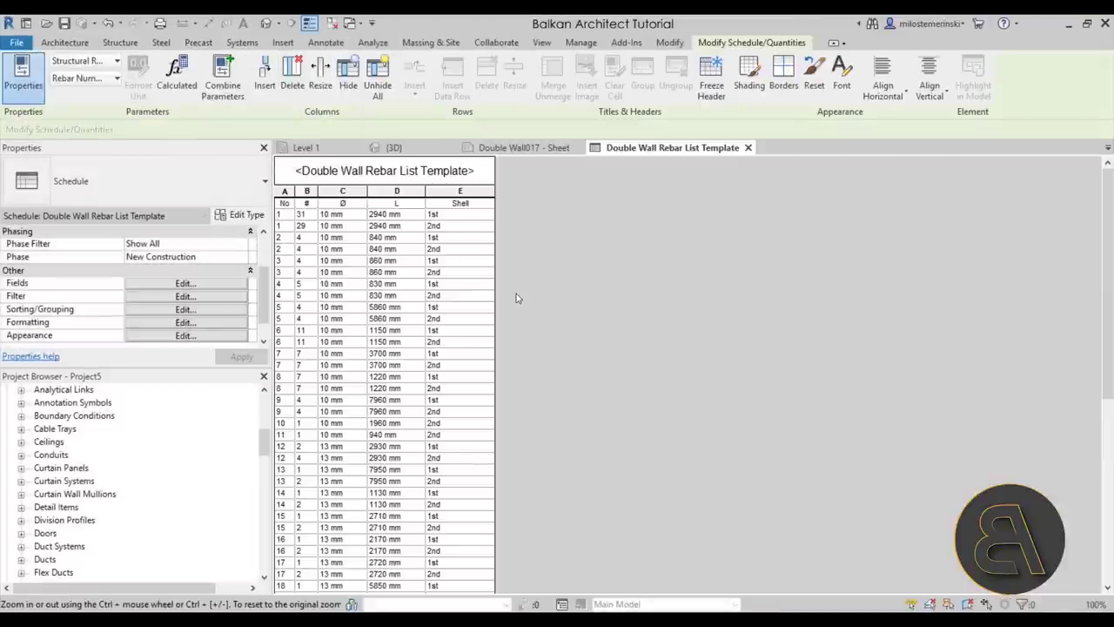
Step: Review the double wall rebar list and examine the dimensioned views and schedules on the generated sheet
{"action": "scroll", "coordinate": [464, 279], "scroll_direction": "down", "scroll_amount": 10}
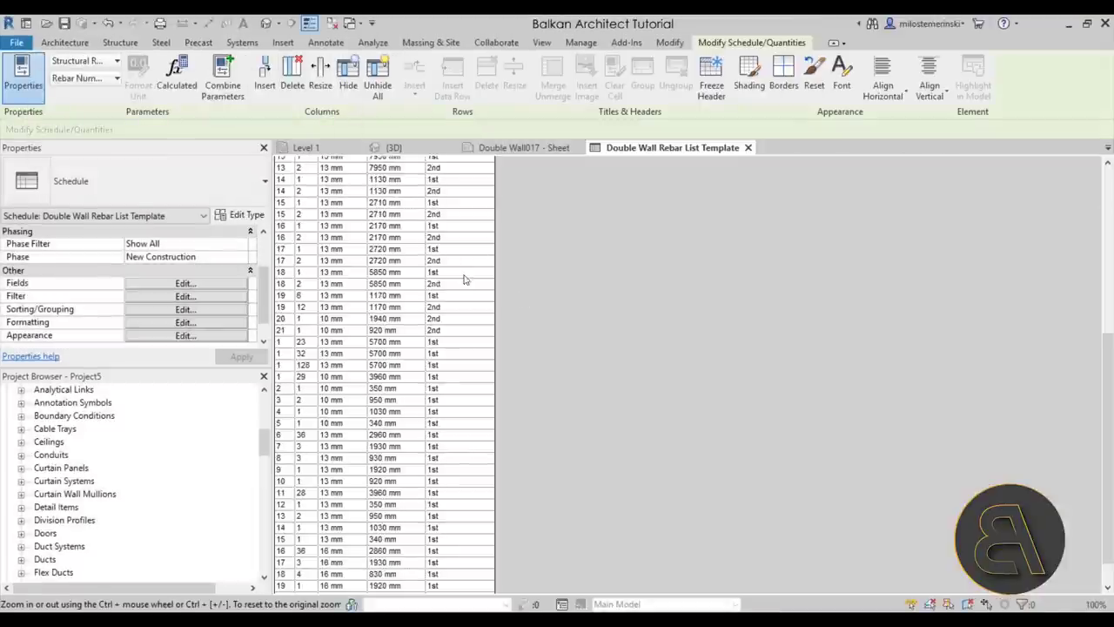
{"action": "scroll", "coordinate": [462, 407], "scroll_direction": "up", "scroll_amount": 10}
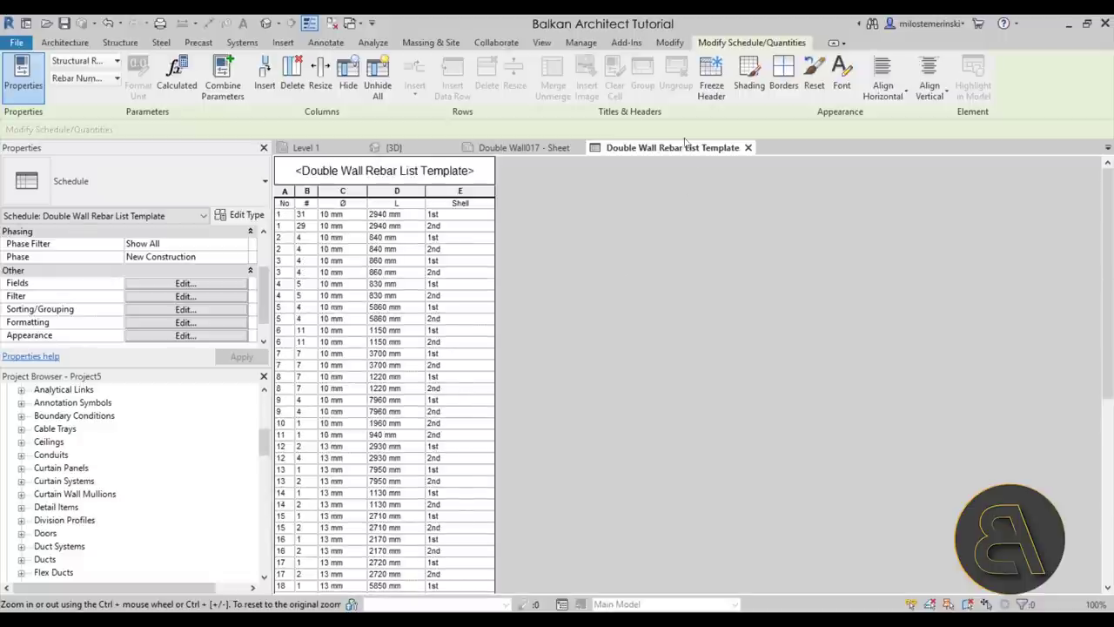
{"action": "left_click", "coordinate": [531, 147]}
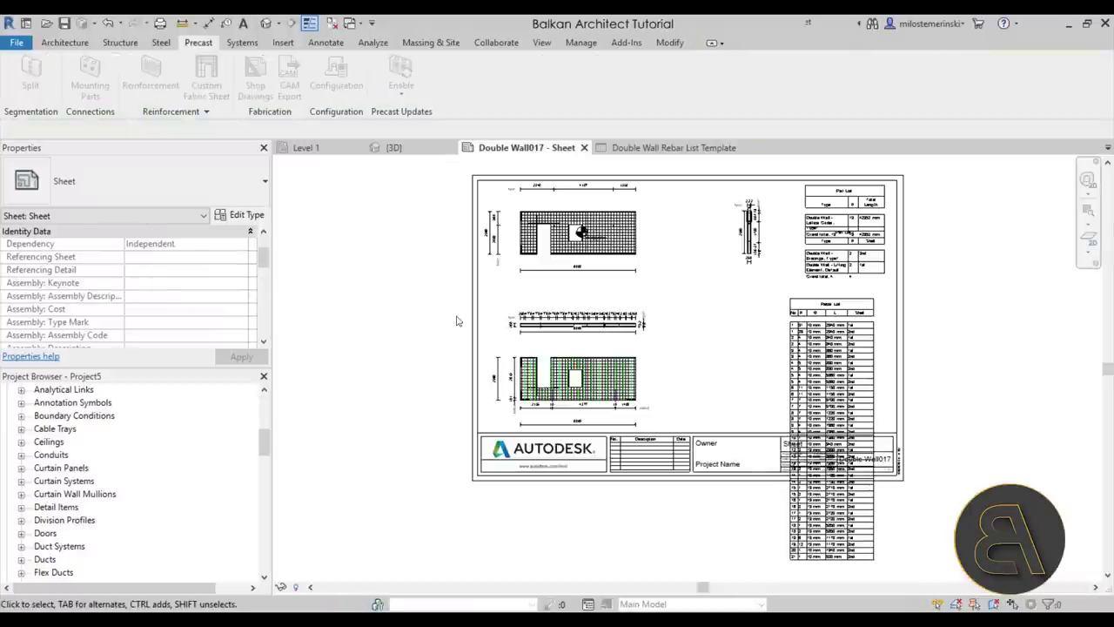
{"action": "middle_click_drag", "start_coordinate": [402, 354], "coordinate": [365, 370]}
{"action": "scroll", "coordinate": [589, 360], "scroll_direction": "up", "scroll_amount": 3}
{"action": "middle_click_drag", "start_coordinate": [589, 360], "coordinate": [619, 331]}
{"action": "scroll", "coordinate": [617, 322], "scroll_direction": "down", "scroll_amount": 2}
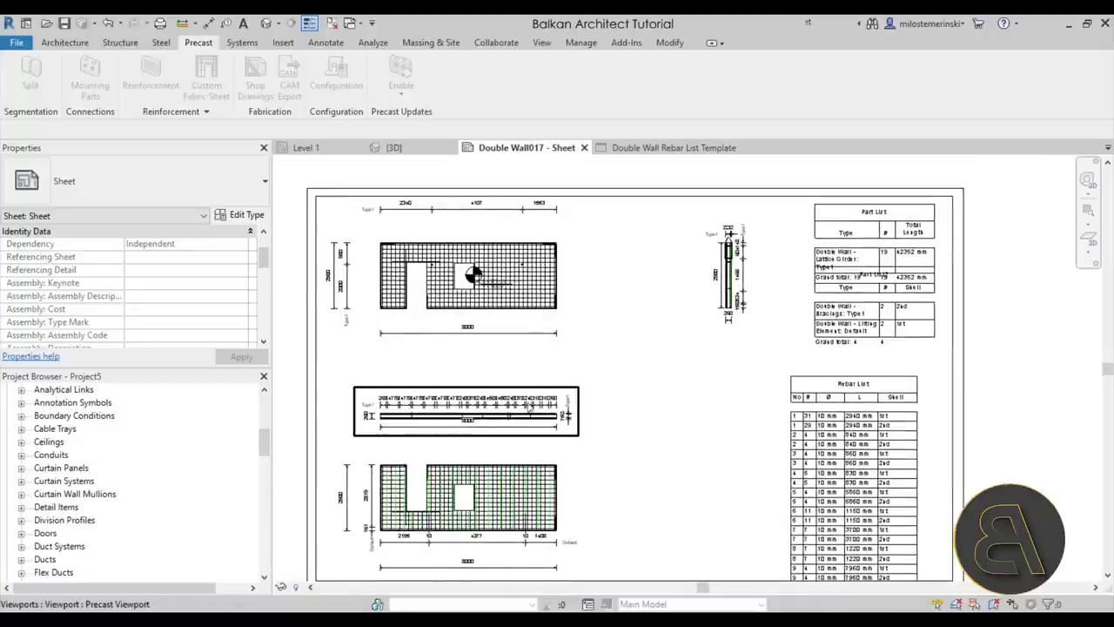
{"action": "scroll", "coordinate": [529, 355], "scroll_direction": "up", "scroll_amount": 4}
{"action": "scroll", "coordinate": [528, 355], "scroll_direction": "down", "scroll_amount": 4}
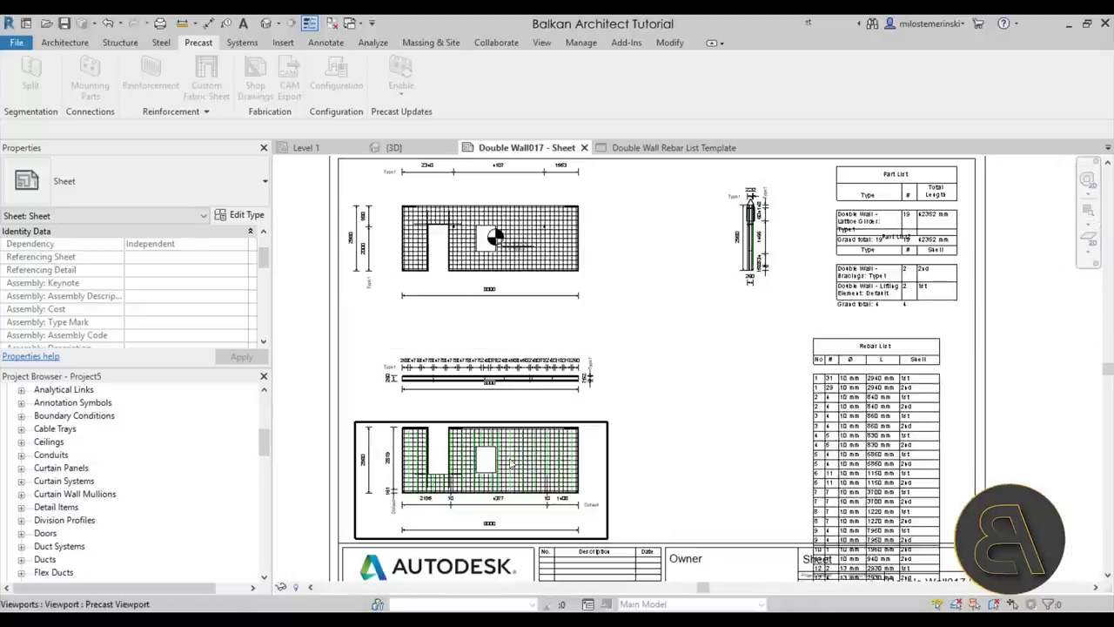
{"action": "scroll", "coordinate": [456, 395], "scroll_direction": "up", "scroll_amount": 5}
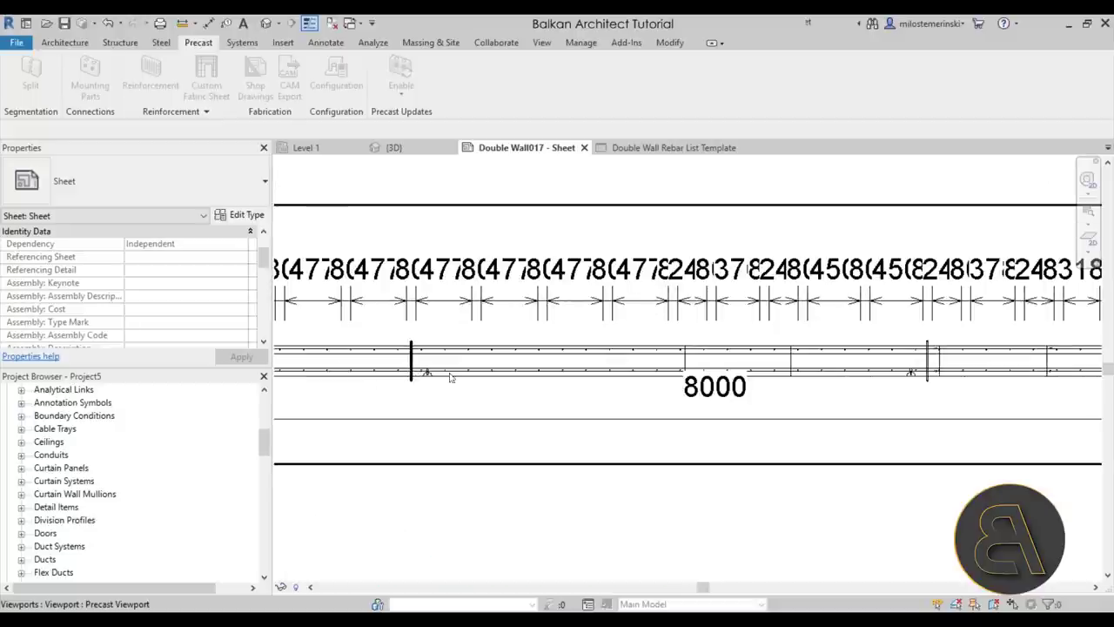
{"action": "scroll", "coordinate": [451, 377], "scroll_direction": "down", "scroll_amount": 5}
Step: Move the narrow side view of the wall closer to the upper elevation on the sheet
{"action": "scroll", "coordinate": [766, 270], "scroll_direction": "up", "scroll_amount": 2}
{"action": "left_click_drag", "start_coordinate": [757, 261], "coordinate": [625, 261]}
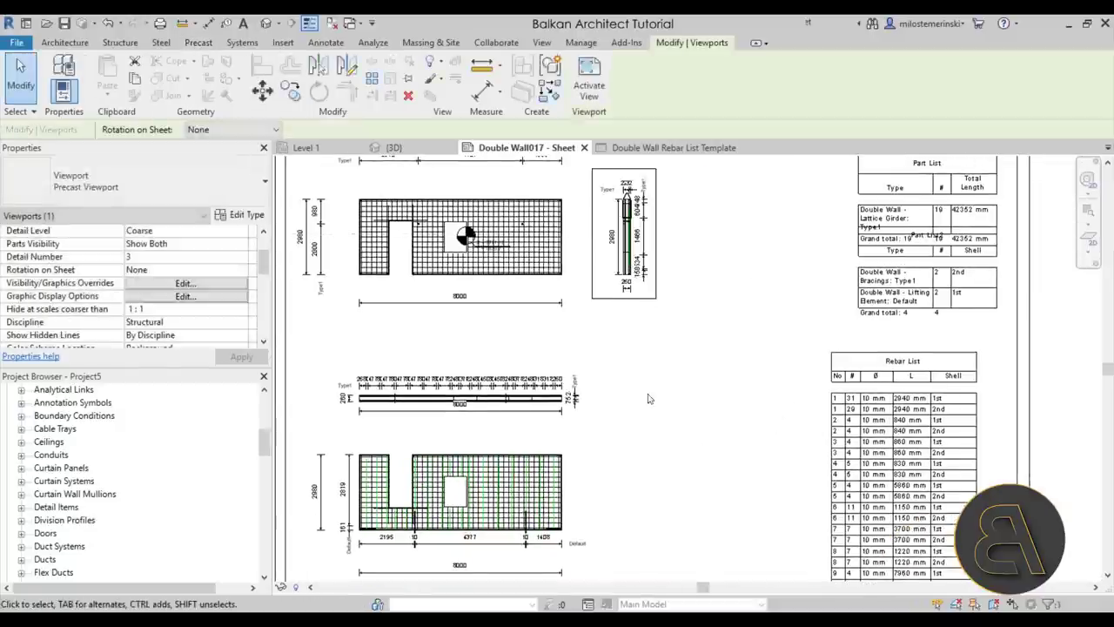
{"action": "left_click", "coordinate": [648, 399]}
Step: Move the two overlapping part lists into the sheet's empty middle area, one below the other beside the lower wall views
{"action": "scroll", "coordinate": [612, 340], "scroll_direction": "down", "scroll_amount": 3}
{"action": "scroll", "coordinate": [702, 217], "scroll_direction": "up", "scroll_amount": 5}
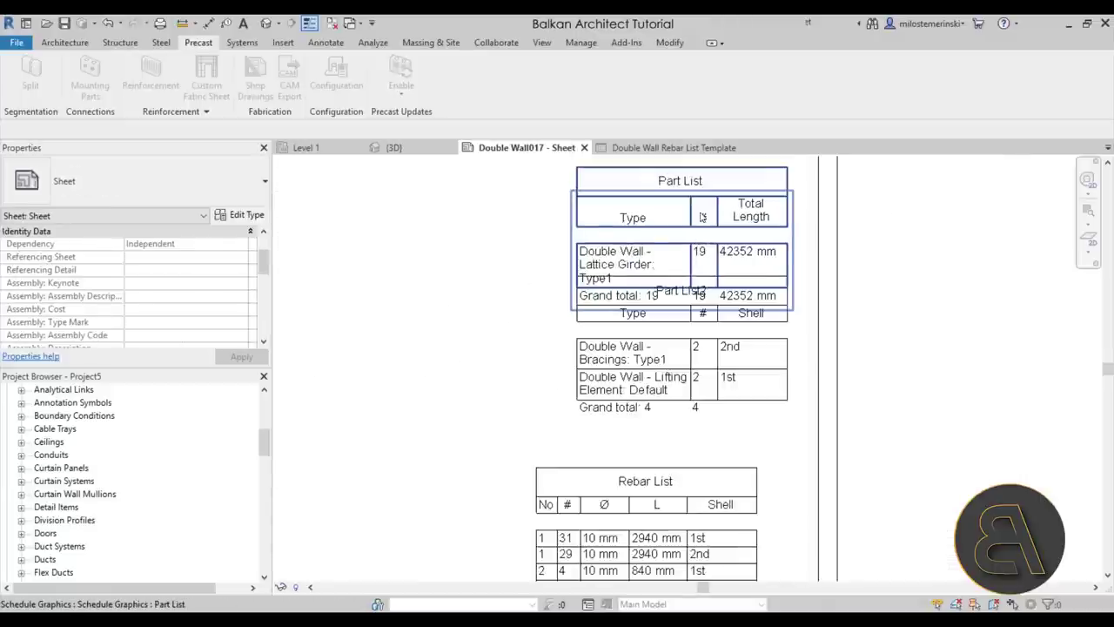
{"action": "scroll", "coordinate": [702, 217], "scroll_direction": "down", "scroll_amount": 3}
{"action": "middle_click_drag", "start_coordinate": [609, 389], "coordinate": [574, 392]}
{"action": "scroll", "coordinate": [660, 213], "scroll_direction": "up", "scroll_amount": 1}
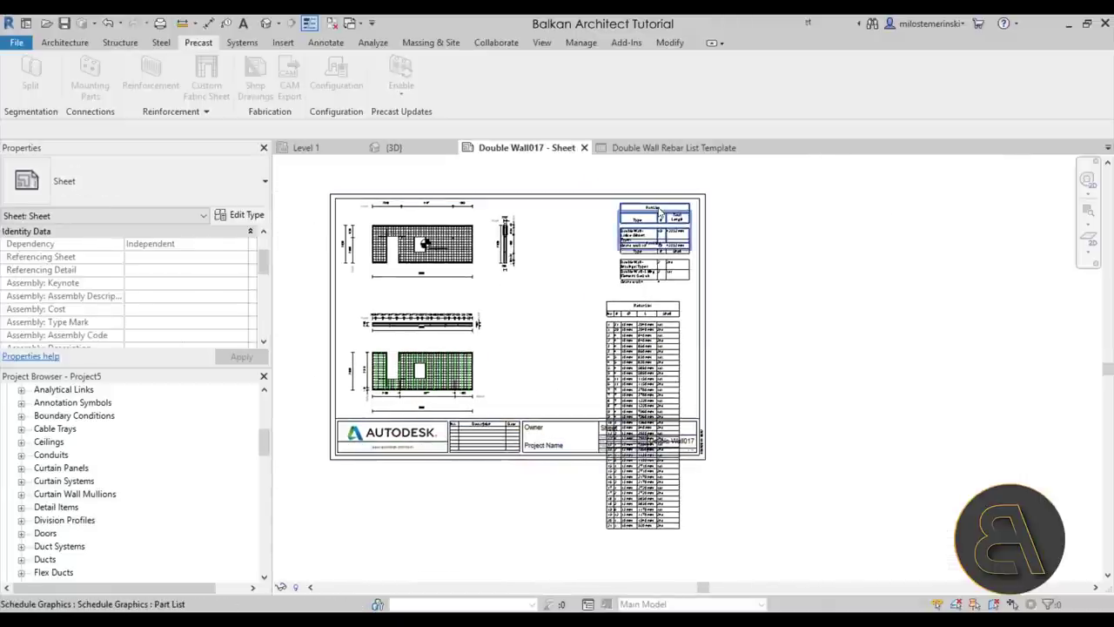
{"action": "left_click_drag", "start_coordinate": [659, 212], "coordinate": [527, 299]}
{"action": "left_click_drag", "start_coordinate": [669, 248], "coordinate": [537, 356]}
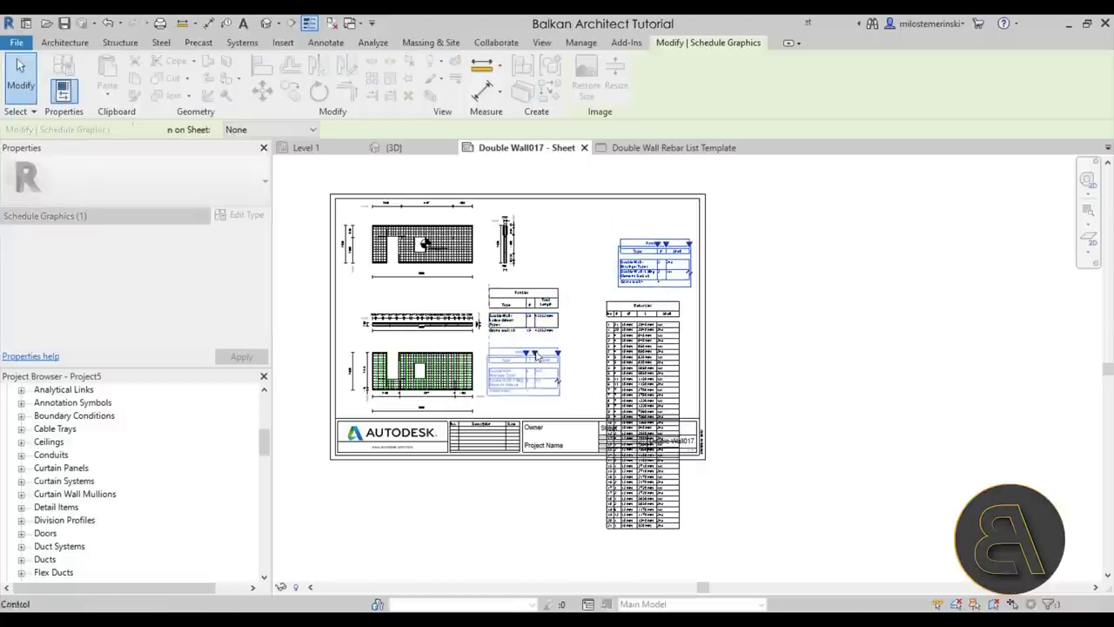
Step: Move the long rebar list to the sheet's upper area beside the side view and split it into two side-by-side columns
{"action": "left_click", "coordinate": [640, 309]}
{"action": "left_click_drag", "start_coordinate": [640, 309], "coordinate": [605, 206]}
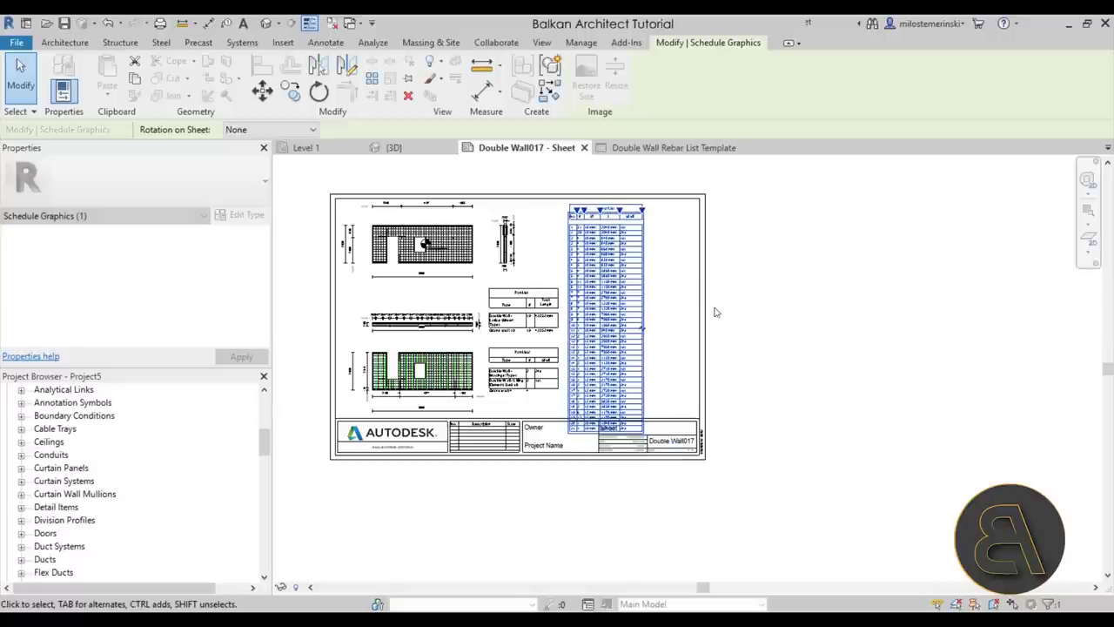
{"action": "left_click", "coordinate": [643, 330]}
{"action": "scroll", "coordinate": [530, 291], "scroll_direction": "up", "scroll_amount": 3}
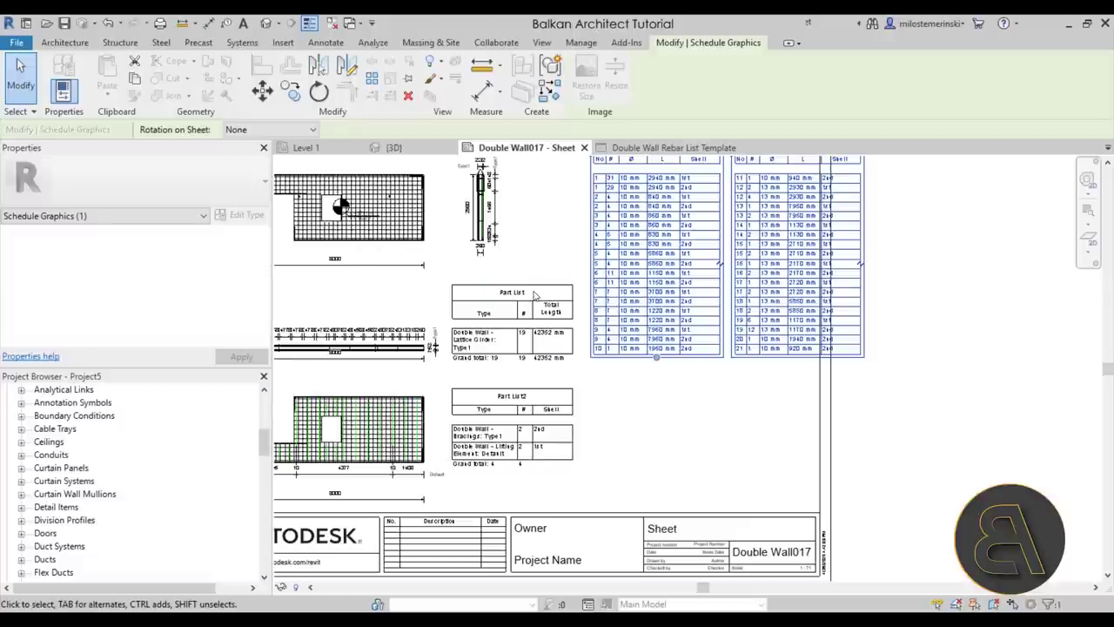
{"action": "left_click", "coordinate": [729, 404]}
Step: Move the lattice girder part list beneath the second column of the rebar list
{"action": "left_click", "coordinate": [498, 289]}
{"action": "left_click_drag", "start_coordinate": [499, 285], "coordinate": [720, 393]}
{"action": "scroll", "coordinate": [720, 392], "scroll_direction": "down", "scroll_amount": 3}
{"action": "scroll", "coordinate": [664, 280], "scroll_direction": "up", "scroll_amount": 3}
Step: Shift the two-column rebar list closer to the wall's side view so it fits inside the sheet border
{"action": "left_click", "coordinate": [664, 280]}
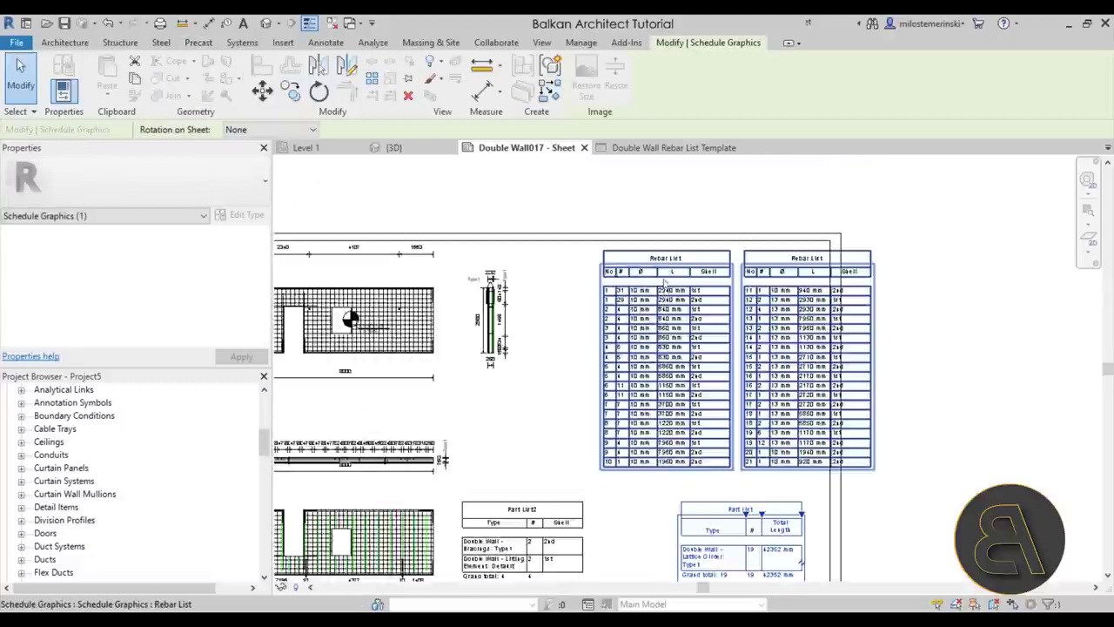
{"action": "left_click_drag", "start_coordinate": [663, 281], "coordinate": [593, 261]}
{"action": "left_click", "coordinate": [617, 448]}
{"action": "scroll", "coordinate": [617, 448], "scroll_direction": "down", "scroll_amount": 3}
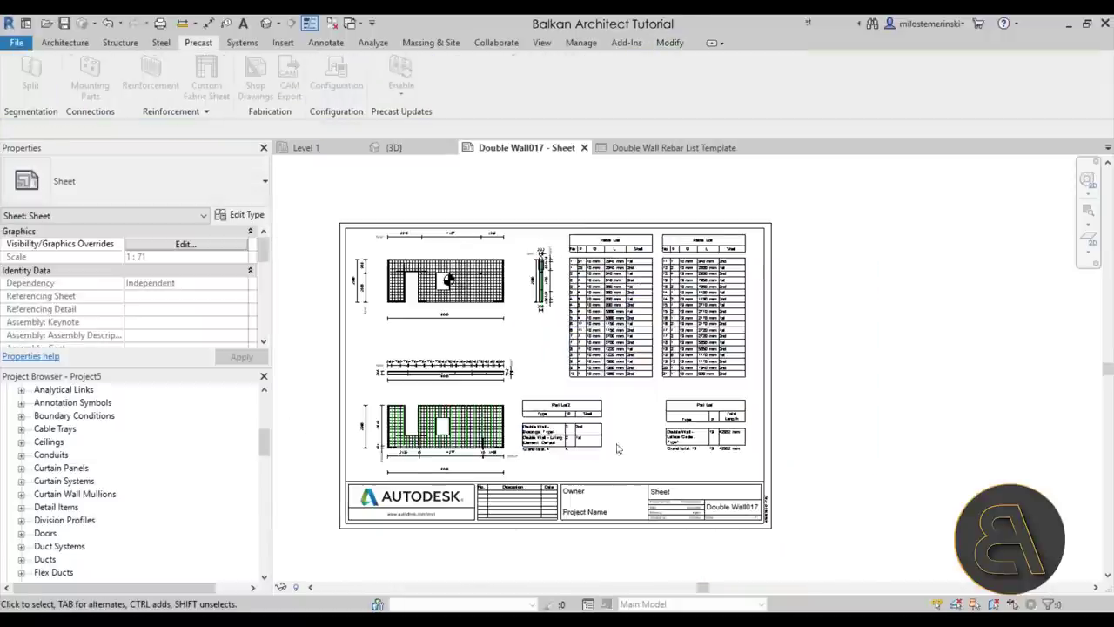
Step: Move Part List2 beneath the first column of the rebar list, away from the lower wall elevation
{"action": "scroll", "coordinate": [618, 448], "scroll_direction": "up", "scroll_amount": 3}
{"action": "left_click_drag", "start_coordinate": [577, 387], "coordinate": [642, 380]}
{"action": "left_click", "coordinate": [715, 488]}
{"action": "scroll", "coordinate": [716, 513], "scroll_direction": "down", "scroll_amount": 3}
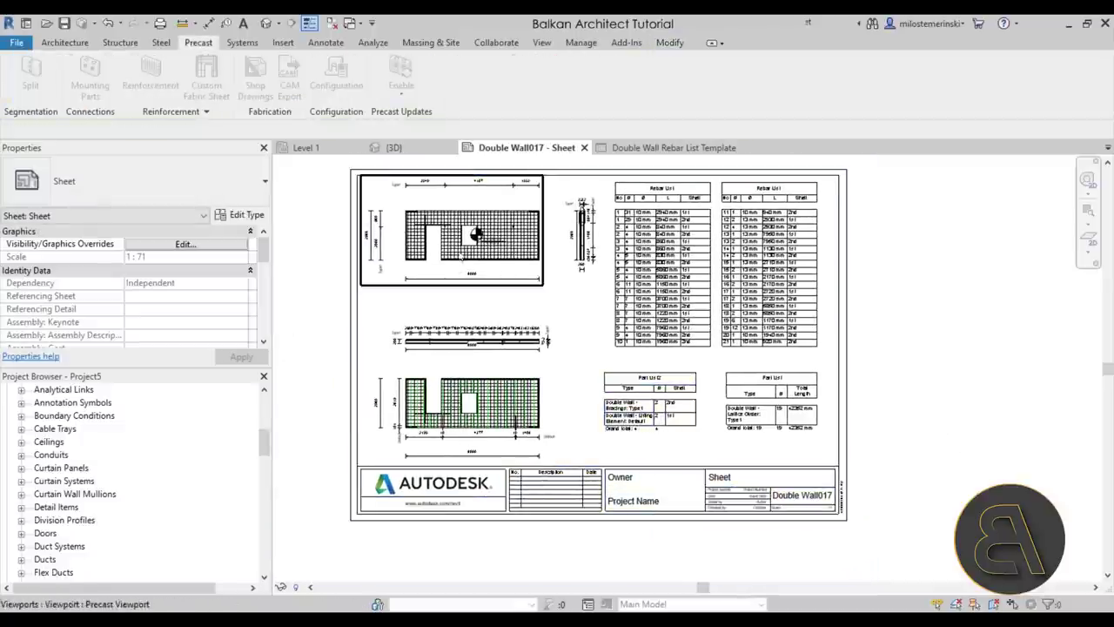
{"action": "scroll", "coordinate": [460, 257], "scroll_direction": "up", "scroll_amount": 3}
{"action": "scroll", "coordinate": [496, 313], "scroll_direction": "down", "scroll_amount": 3}
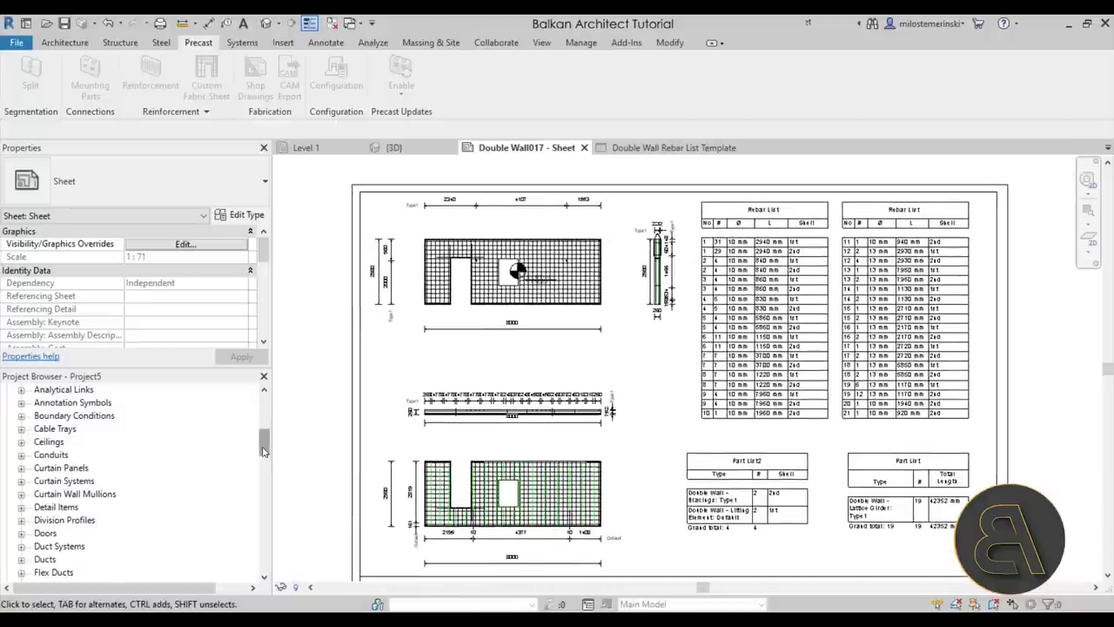
{"action": "left_click_drag", "start_coordinate": [263, 450], "coordinate": [225, 398]}
{"action": "scroll", "coordinate": [146, 467], "scroll_direction": "down", "scroll_amount": 1}
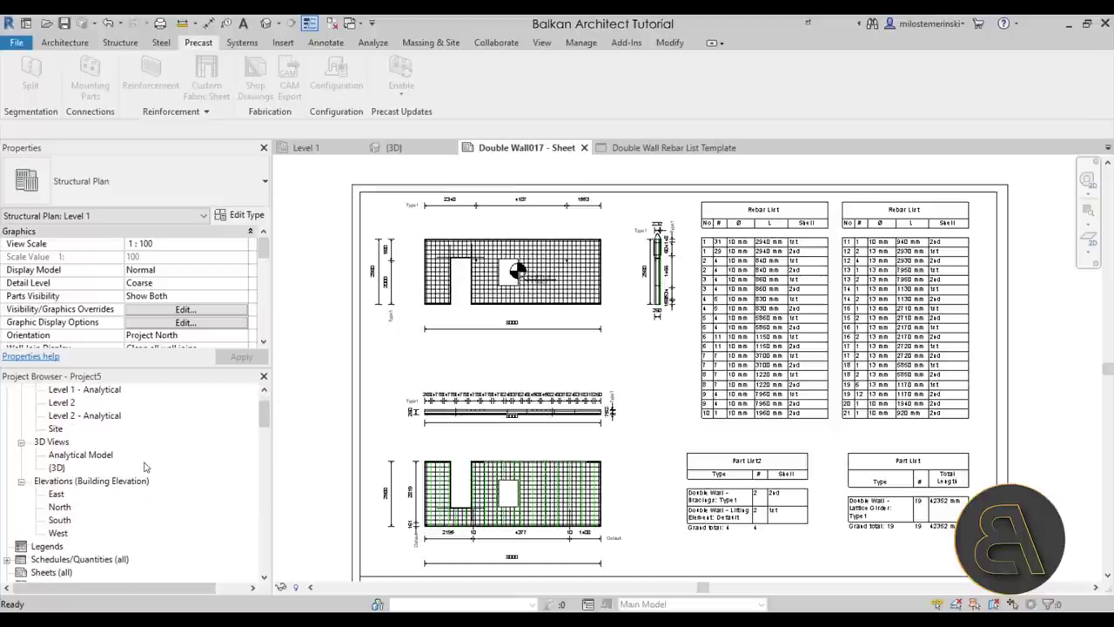
{"action": "scroll", "coordinate": [93, 520], "scroll_direction": "up", "scroll_amount": 1}
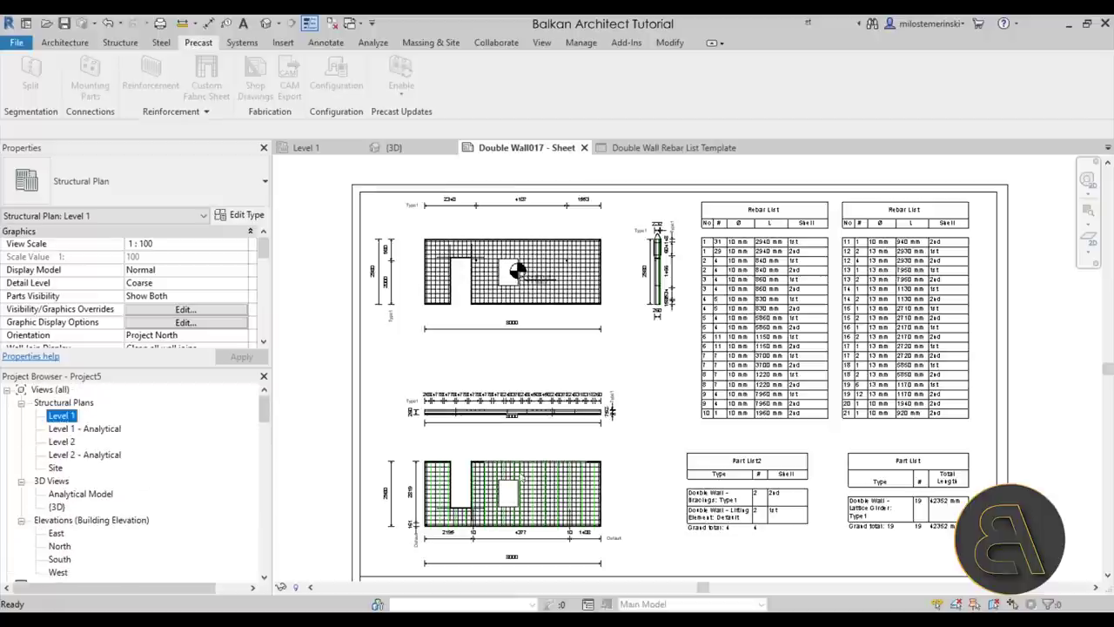
{"action": "left_click", "coordinate": [638, 366]}
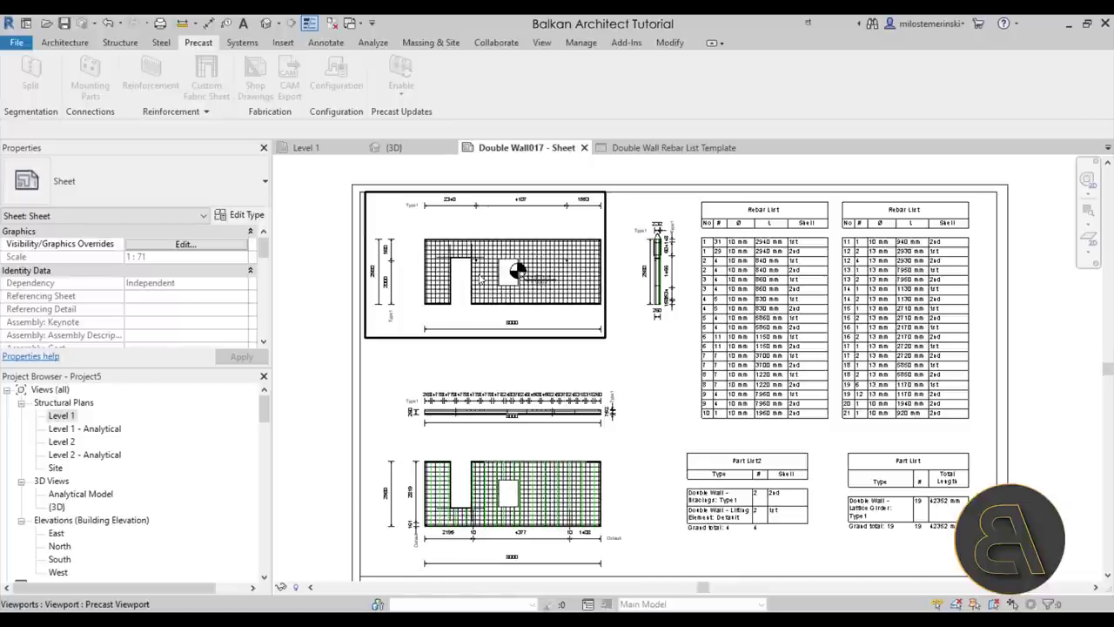
Step: Activate the front elevation view on the sheet, set its detail level to Fine, and deactivate the view
{"action": "double_click", "coordinate": [479, 276]}
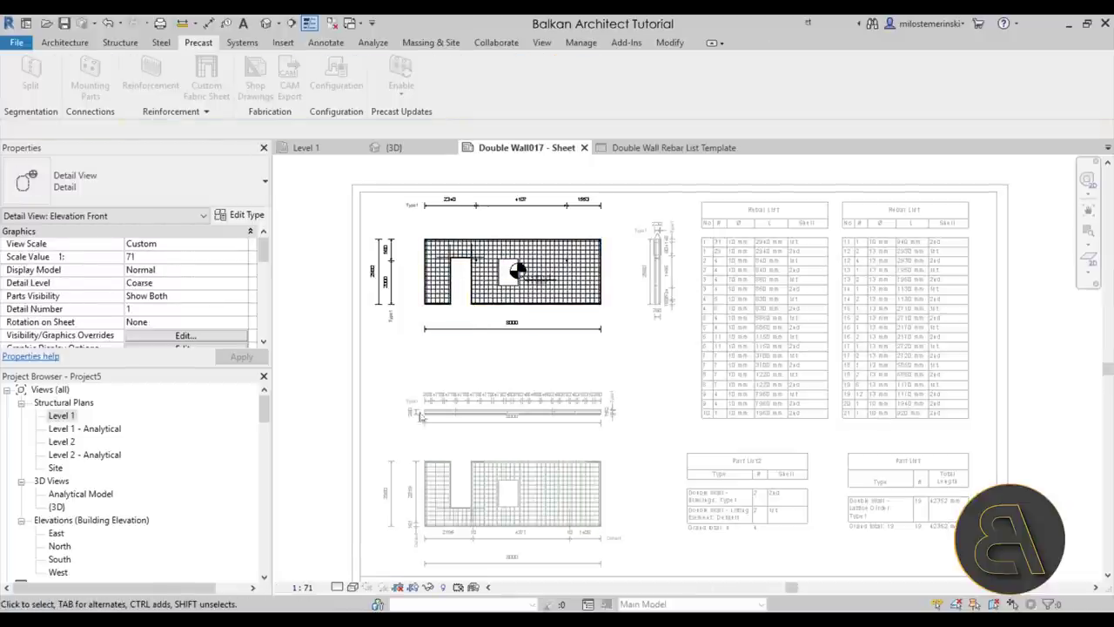
{"action": "left_click", "coordinate": [337, 587]}
{"action": "left_click", "coordinate": [352, 571]}
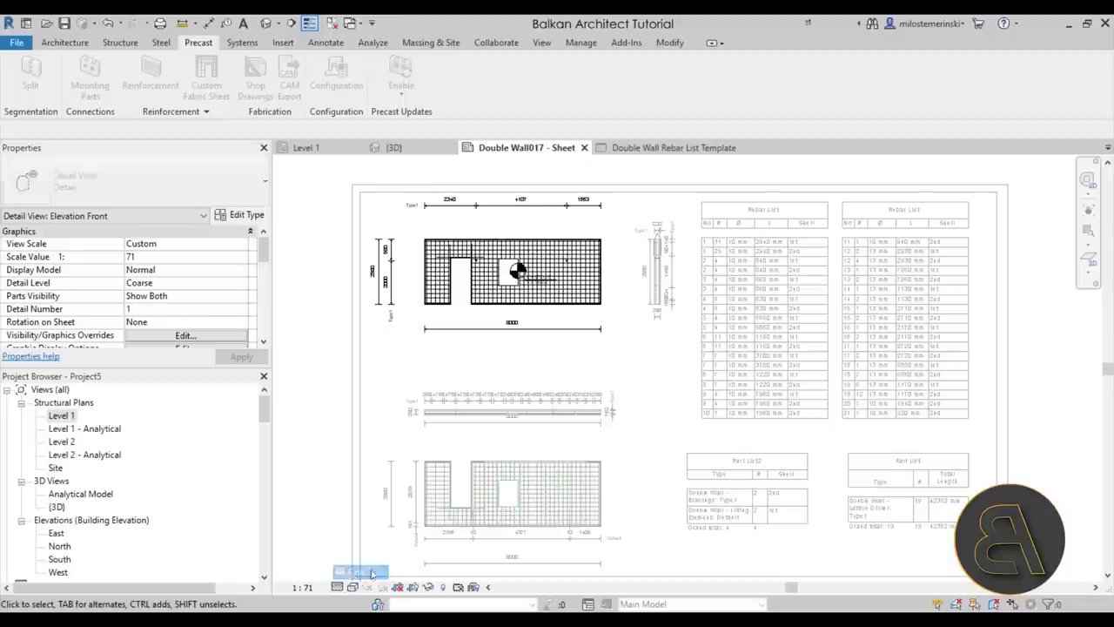
{"action": "double_click", "coordinate": [348, 366]}
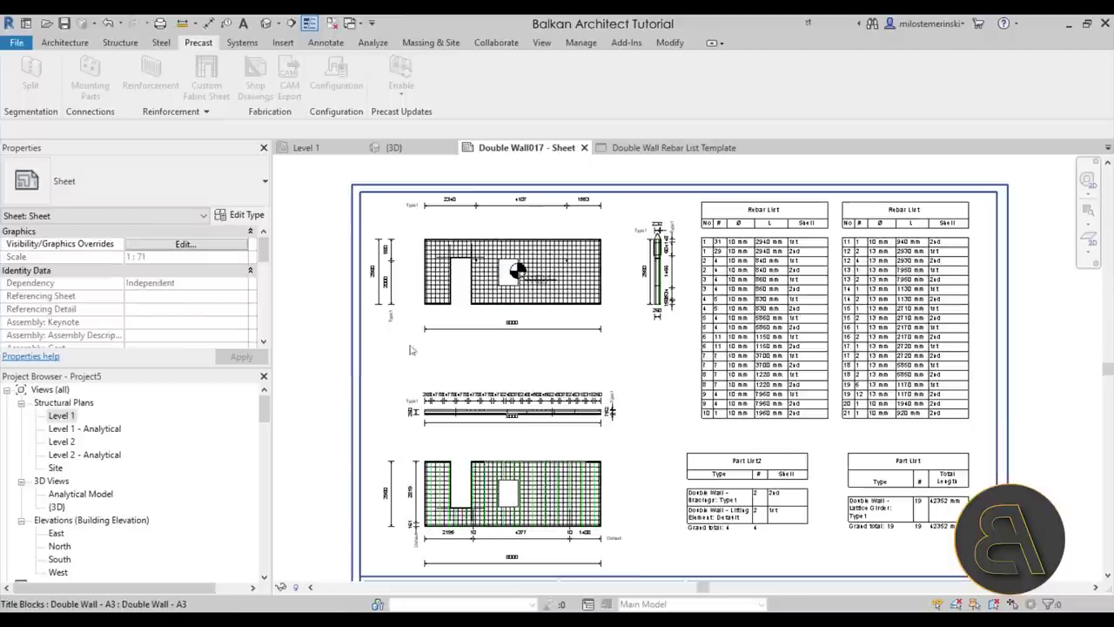
Step: Examine the rebar mesh around the window and door openings in the upper and lower wall elevations
{"action": "scroll", "coordinate": [513, 330], "scroll_direction": "up", "scroll_amount": 10}
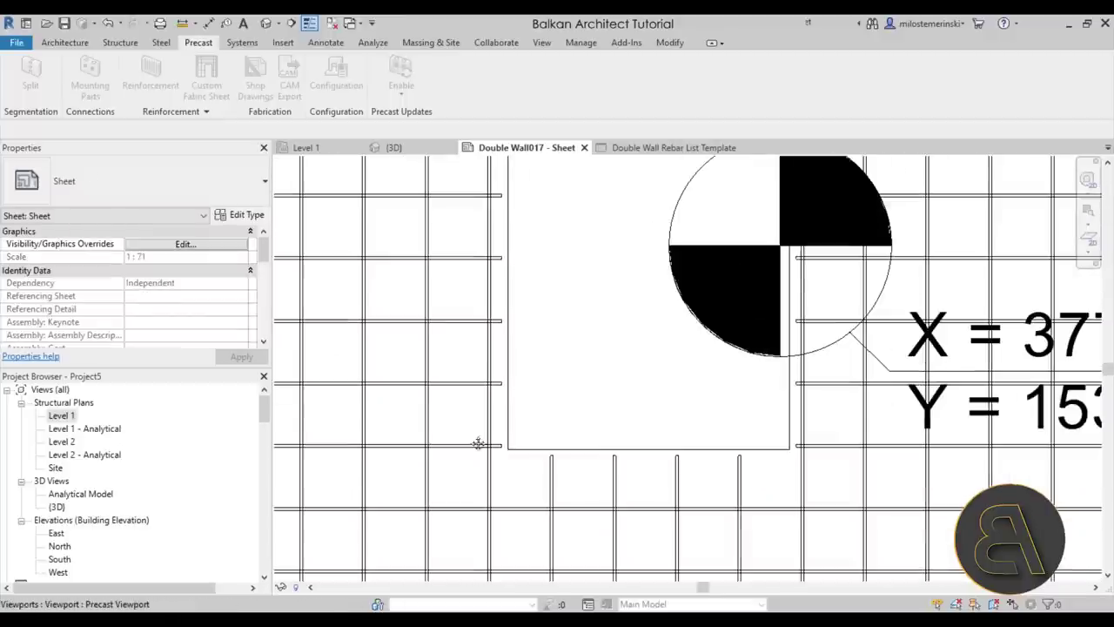
{"action": "middle_click_drag", "start_coordinate": [477, 444], "coordinate": [492, 236]}
{"action": "scroll", "coordinate": [440, 437], "scroll_direction": "down", "scroll_amount": 4}
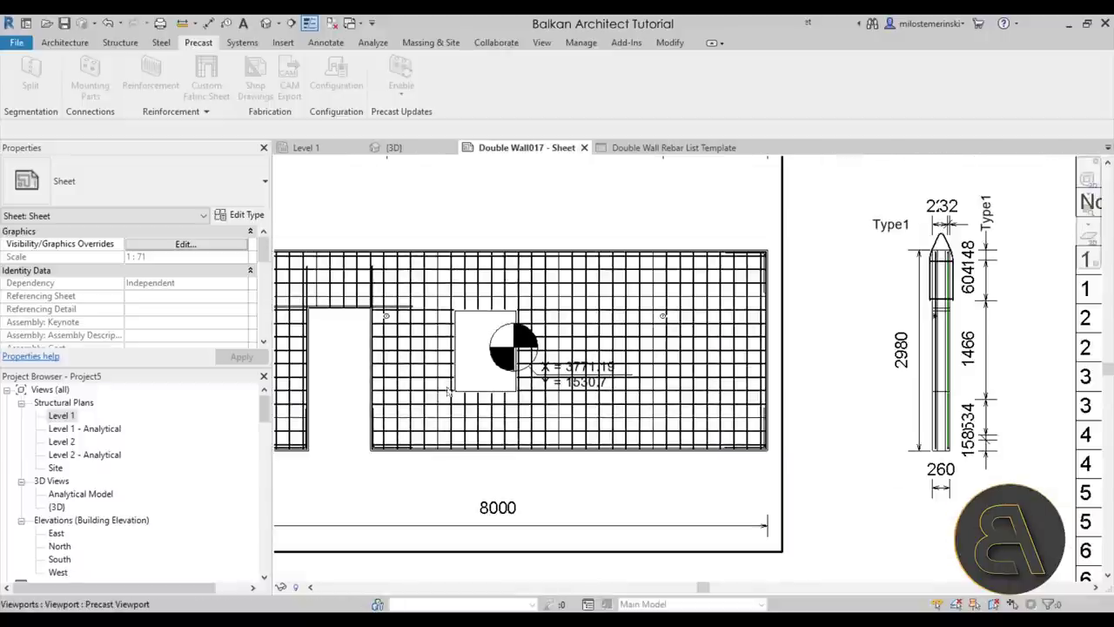
{"action": "middle_click_drag", "start_coordinate": [610, 426], "coordinate": [646, 230]}
{"action": "scroll", "coordinate": [646, 230], "scroll_direction": "down", "scroll_amount": 3}
{"action": "scroll", "coordinate": [601, 400], "scroll_direction": "up", "scroll_amount": 8}
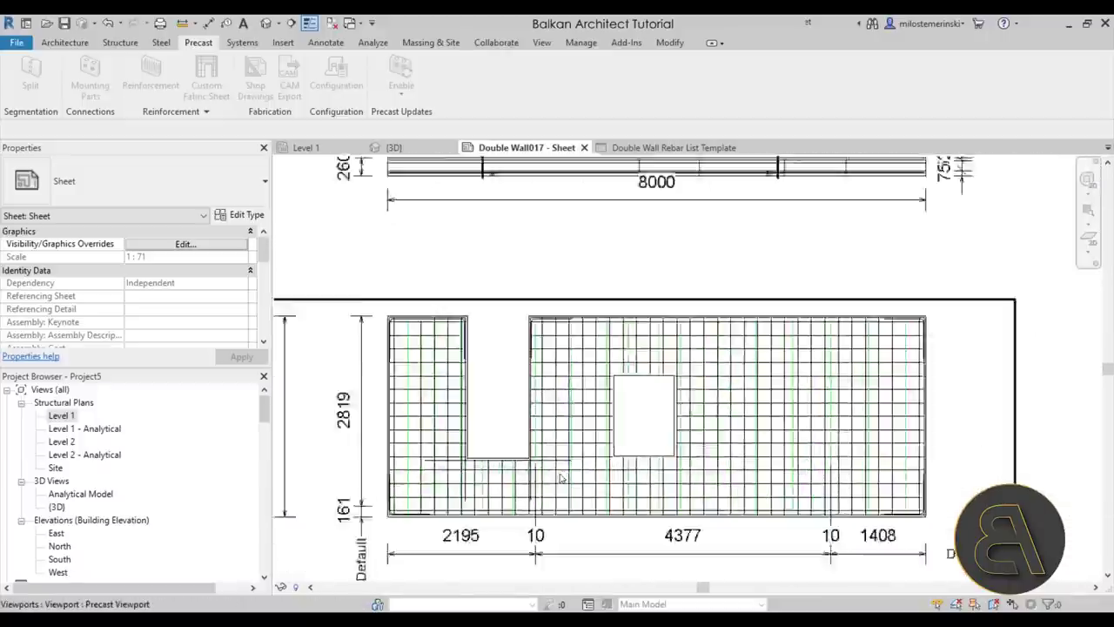
{"action": "scroll", "coordinate": [547, 351], "scroll_direction": "down", "scroll_amount": 4}
{"action": "scroll", "coordinate": [689, 359], "scroll_direction": "up", "scroll_amount": 2}
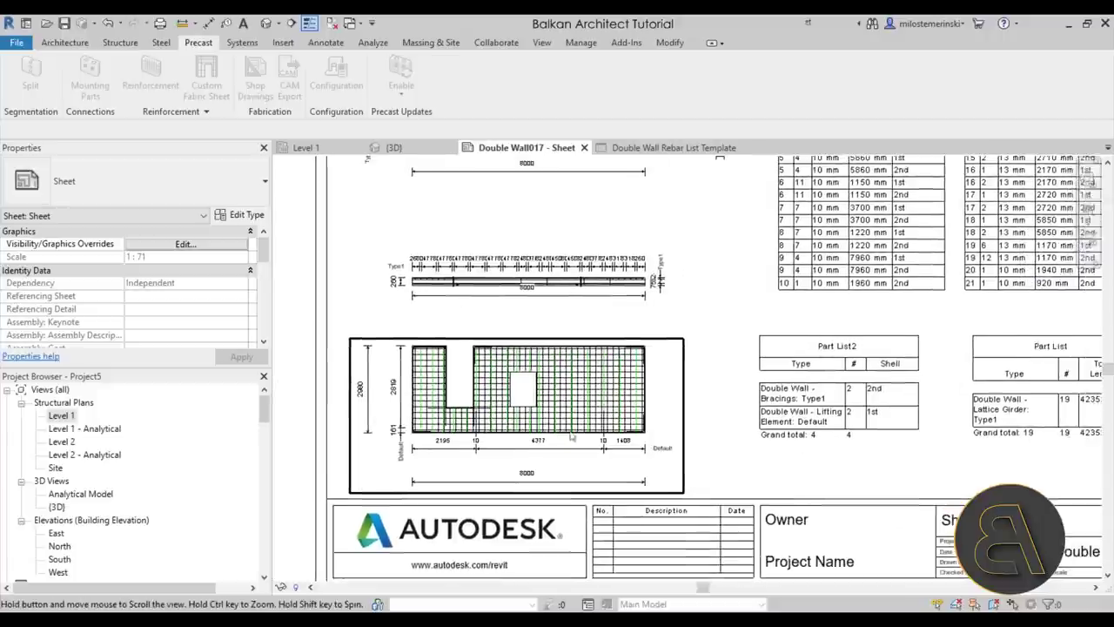
Step: Examine the dimensions of the wall's plan and front elevation views, and review the whole arranged sheet
{"action": "scroll", "coordinate": [689, 358], "scroll_direction": "down", "scroll_amount": 2}
{"action": "scroll", "coordinate": [350, 393], "scroll_direction": "up", "scroll_amount": 4}
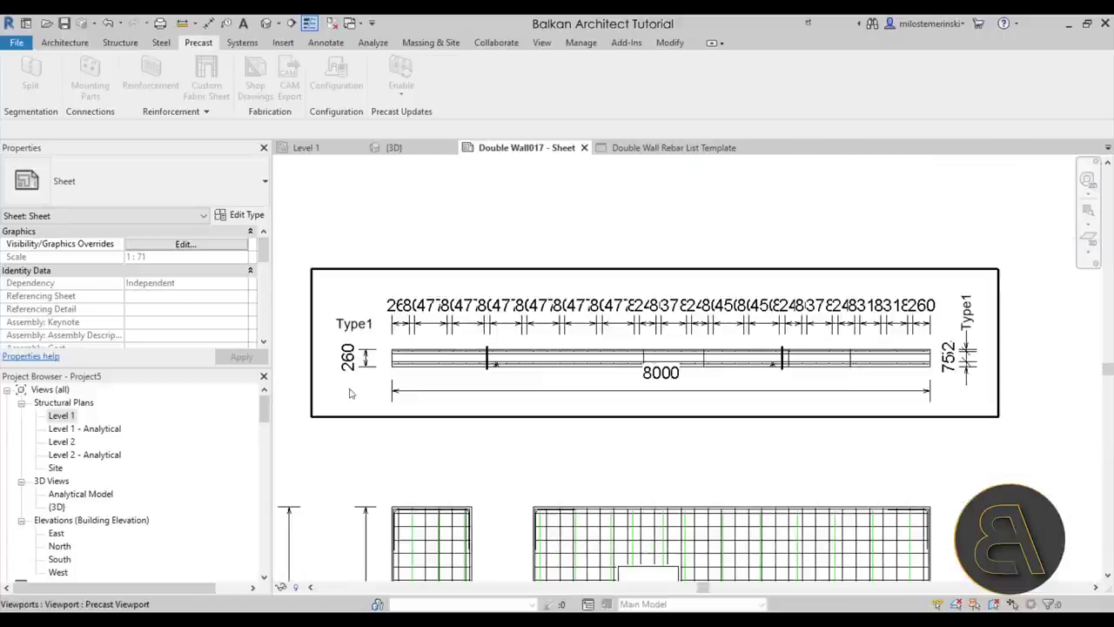
{"action": "scroll", "coordinate": [365, 317], "scroll_direction": "down", "scroll_amount": 3}
{"action": "scroll", "coordinate": [557, 296], "scroll_direction": "up", "scroll_amount": 4}
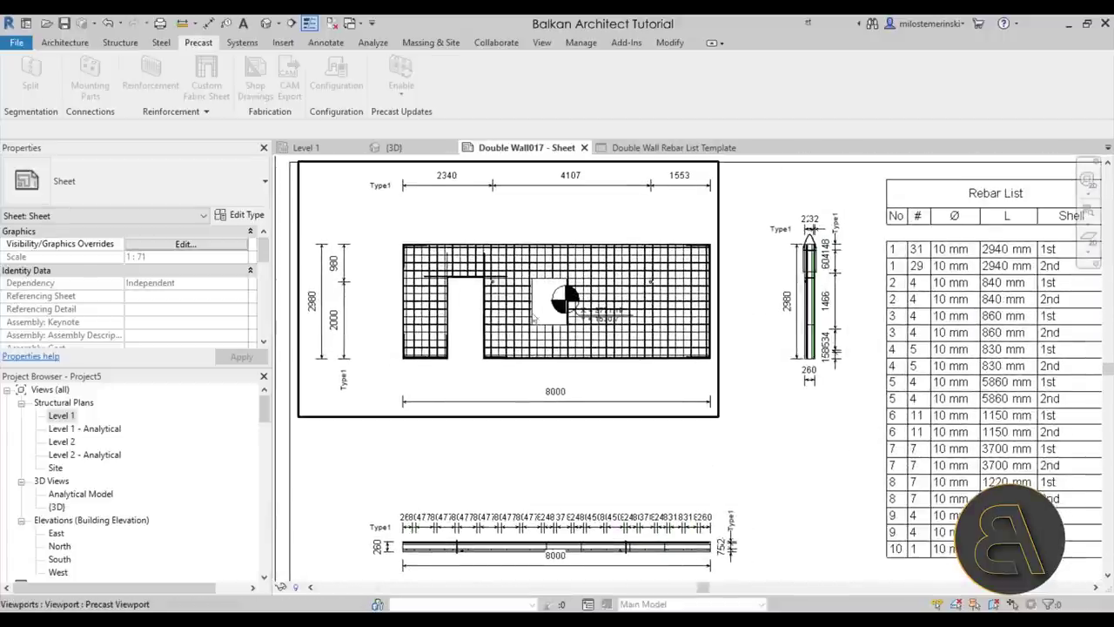
{"action": "middle_click_drag", "start_coordinate": [739, 300], "coordinate": [485, 298]}
{"action": "scroll", "coordinate": [696, 390], "scroll_direction": "down", "scroll_amount": 5}
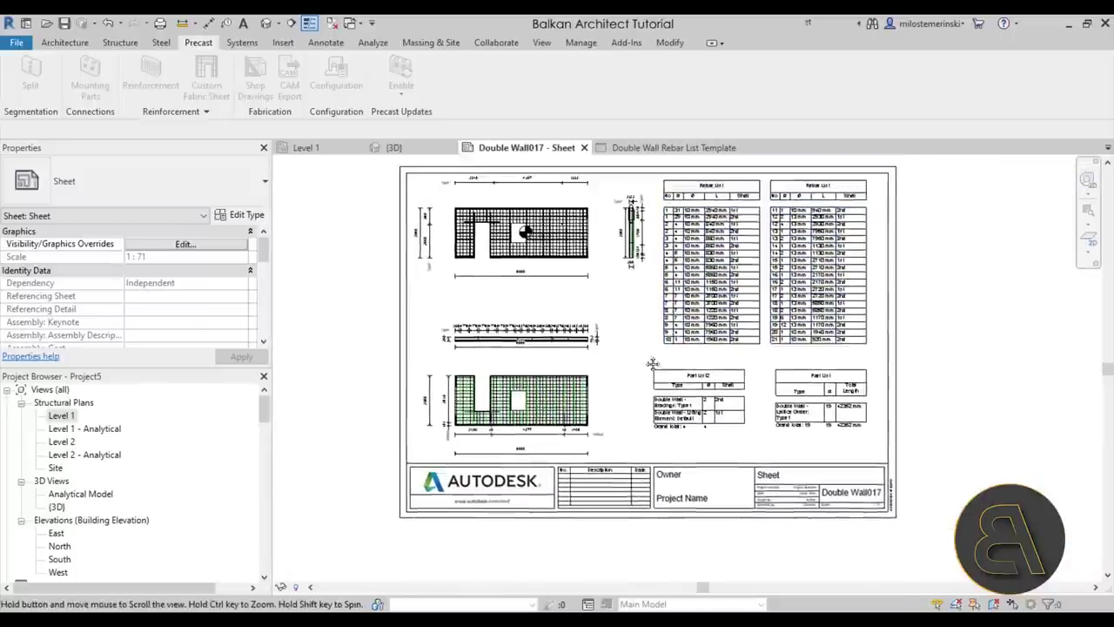
{"action": "scroll", "coordinate": [696, 390], "scroll_direction": "up", "scroll_amount": 3}
{"action": "mouse_move", "coordinate": [613, 369]}
{"action": "middle_mouse_down"}
{"action": "mouse_move", "coordinate": [601, 391]}
{"action": "mouse_move", "coordinate": [591, 373]}
{"action": "middle_mouse_up"}
{"action": "scroll", "coordinate": [601, 391], "scroll_direction": "down", "scroll_amount": 3}
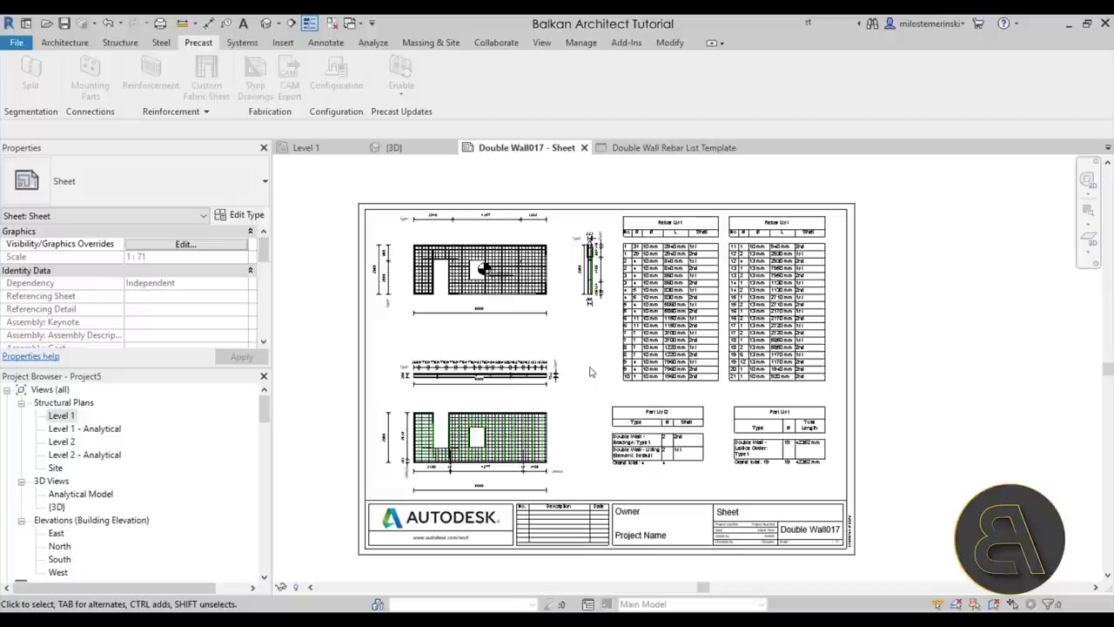